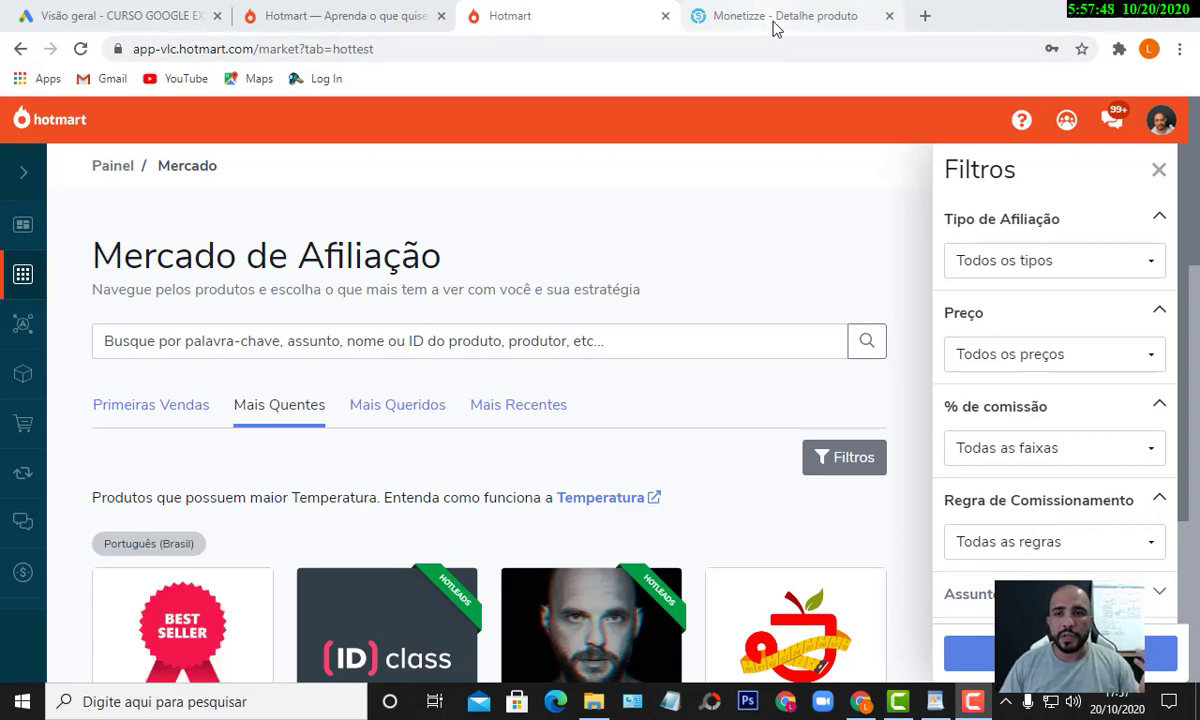
- Close the Monetizze product and Hotmart home page tabs, and bring up the Google Ads overview
click(889, 17)
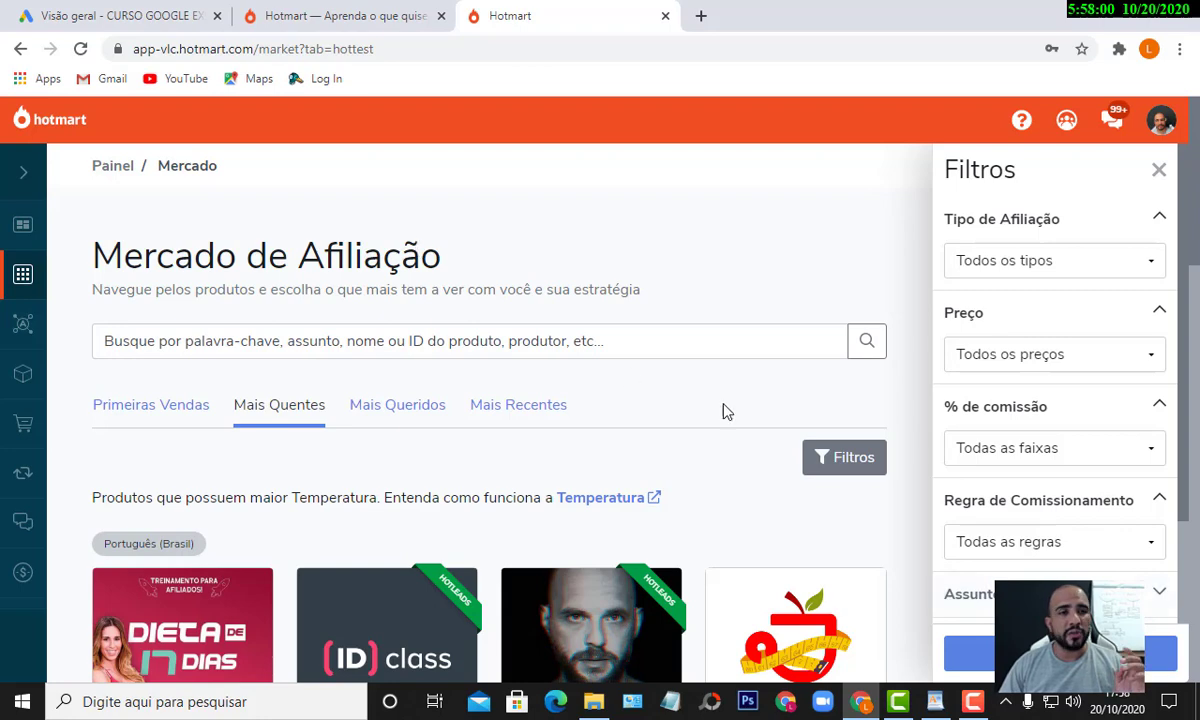
click(66, 15)
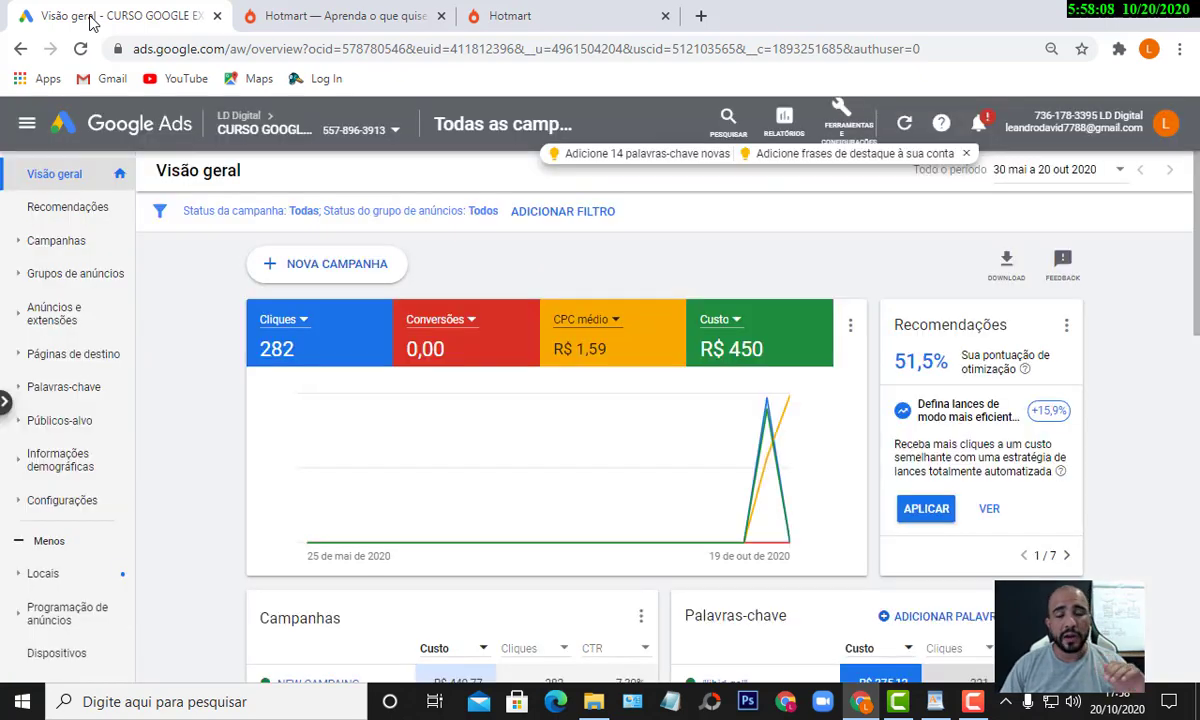
click(305, 28)
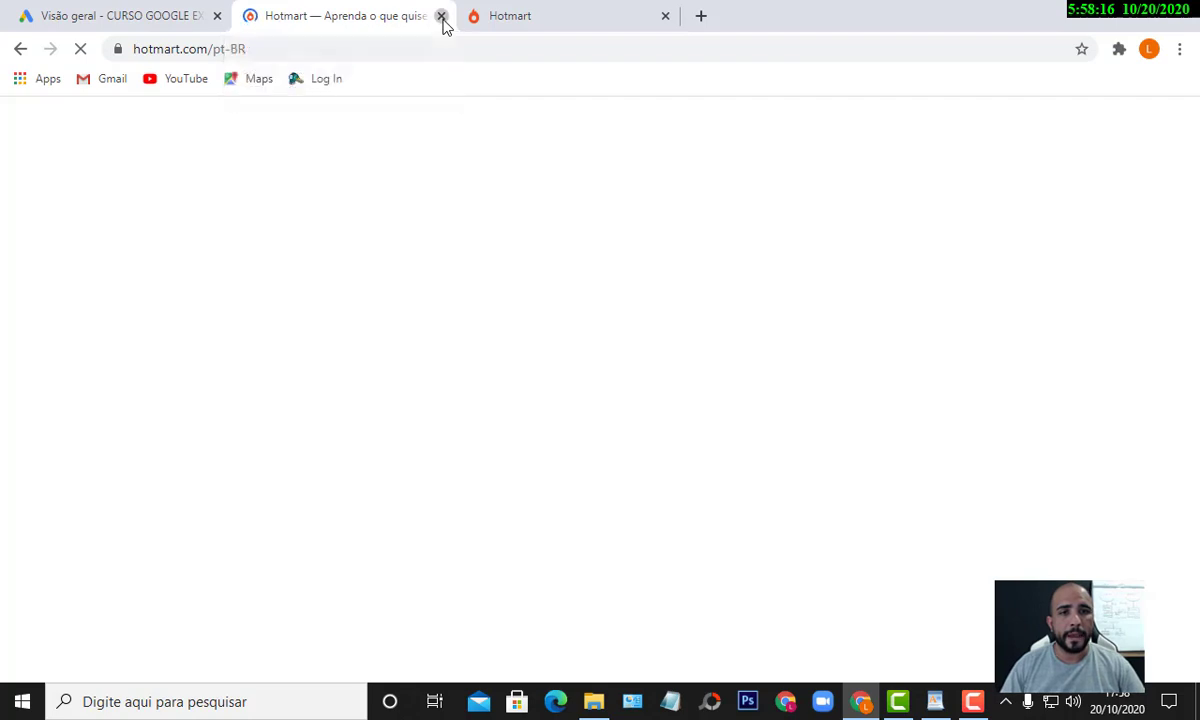
key(ctrl+w)
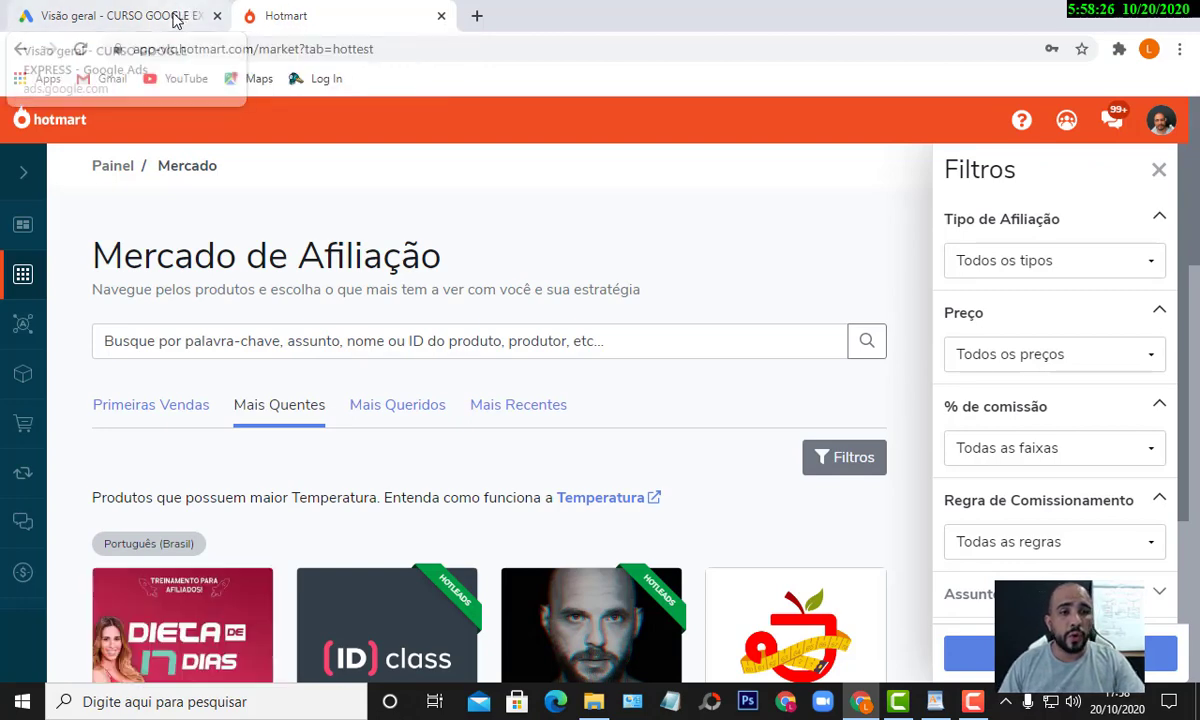
click(175, 17)
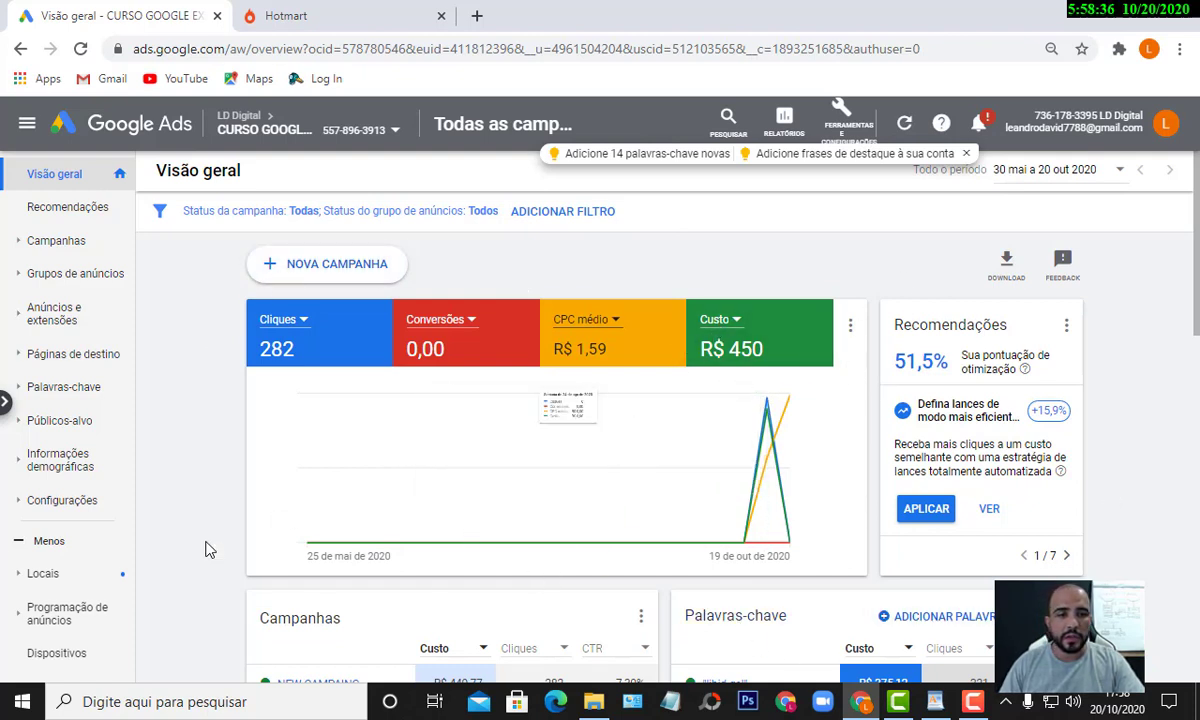
- Return to the Hotmart affiliate marketplace and look through its hottest products
click(348, 20)
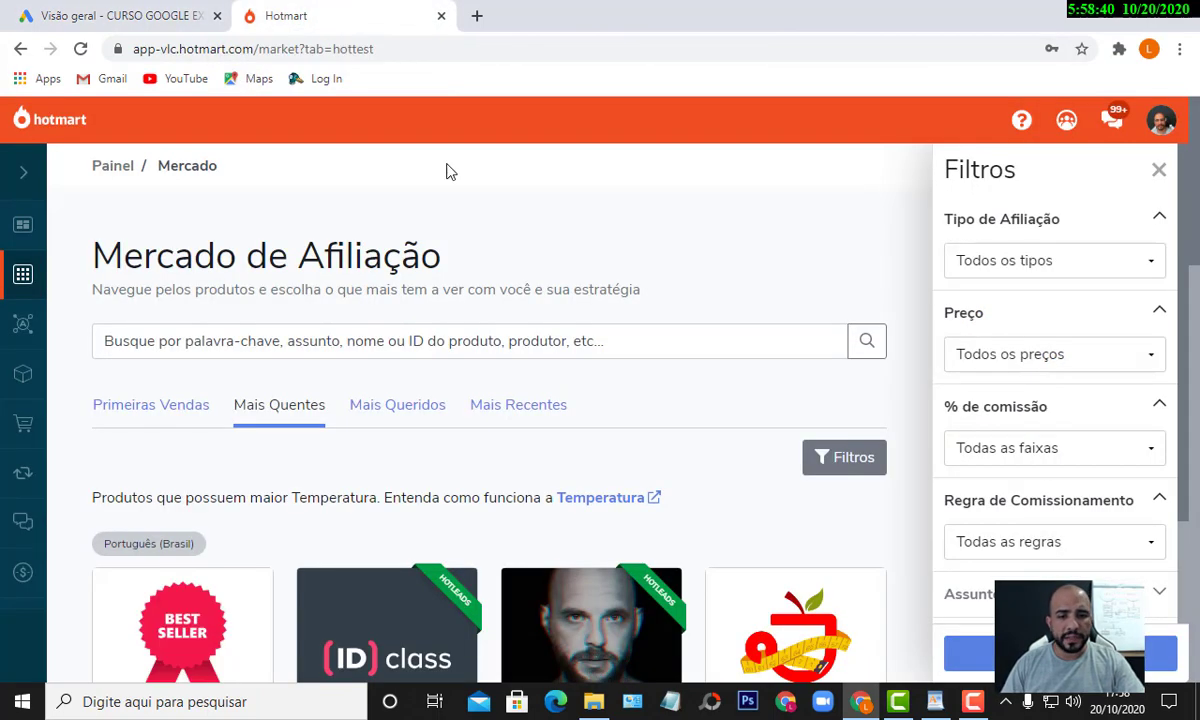
scroll(481, 300, down, 2)
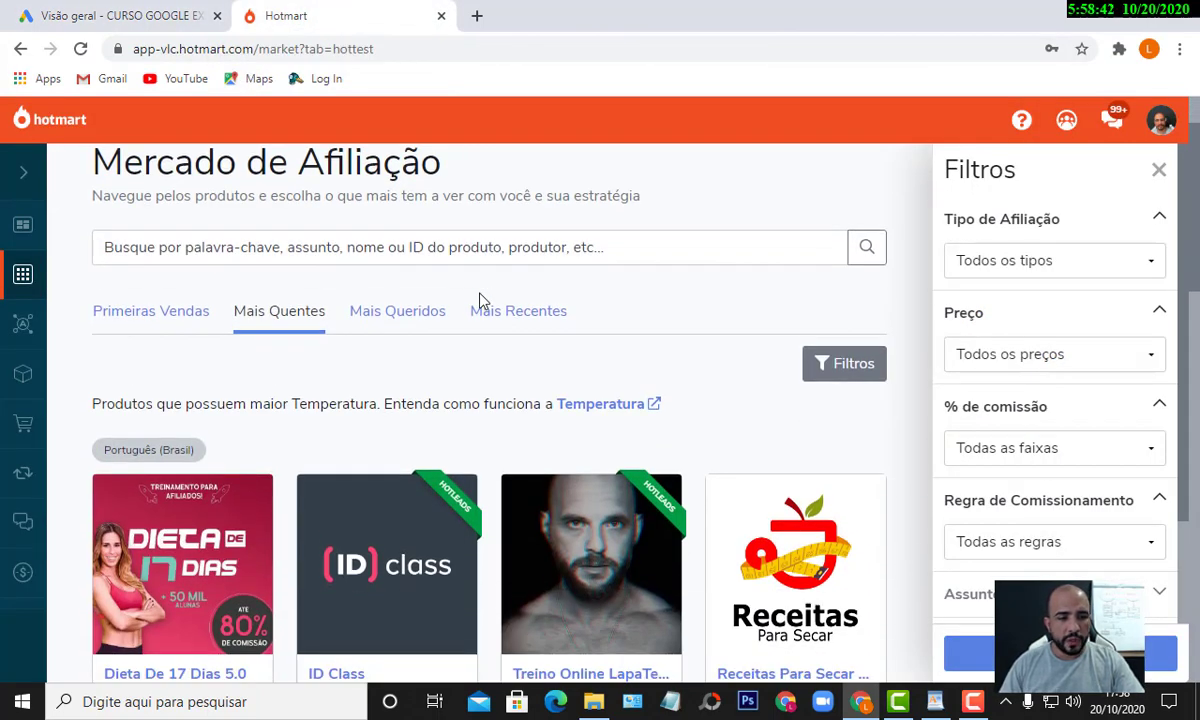
scroll(481, 300, down, 4)
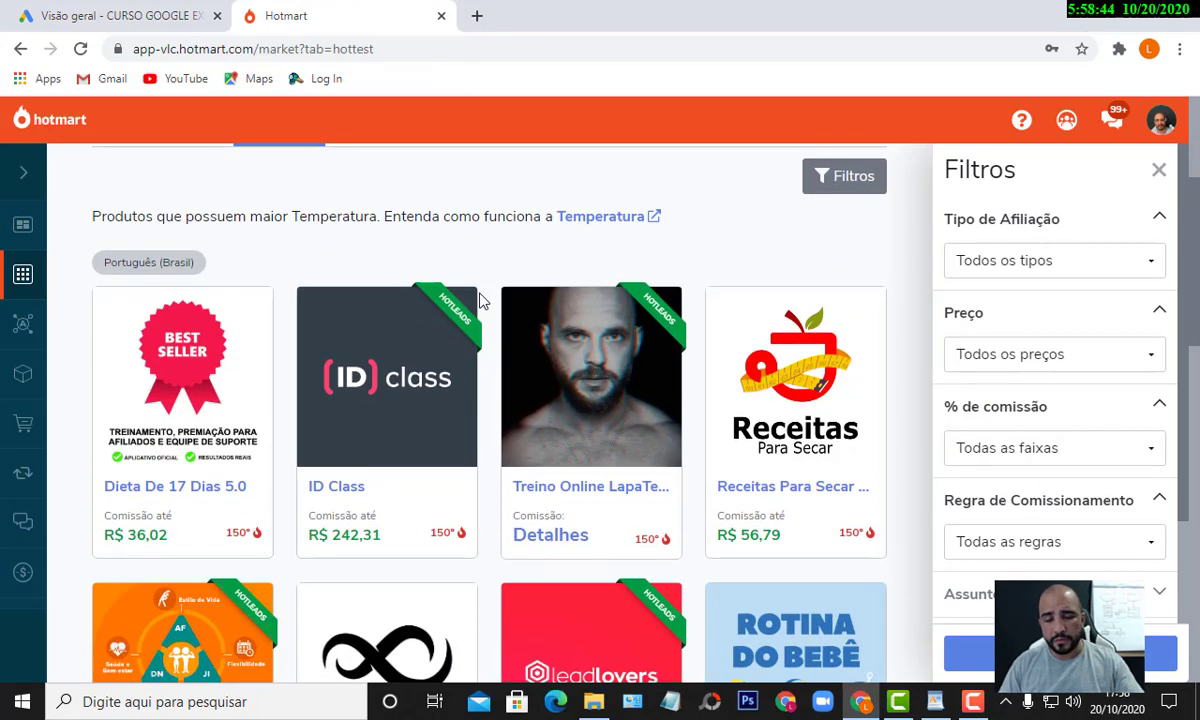
scroll(478, 300, up, 2)
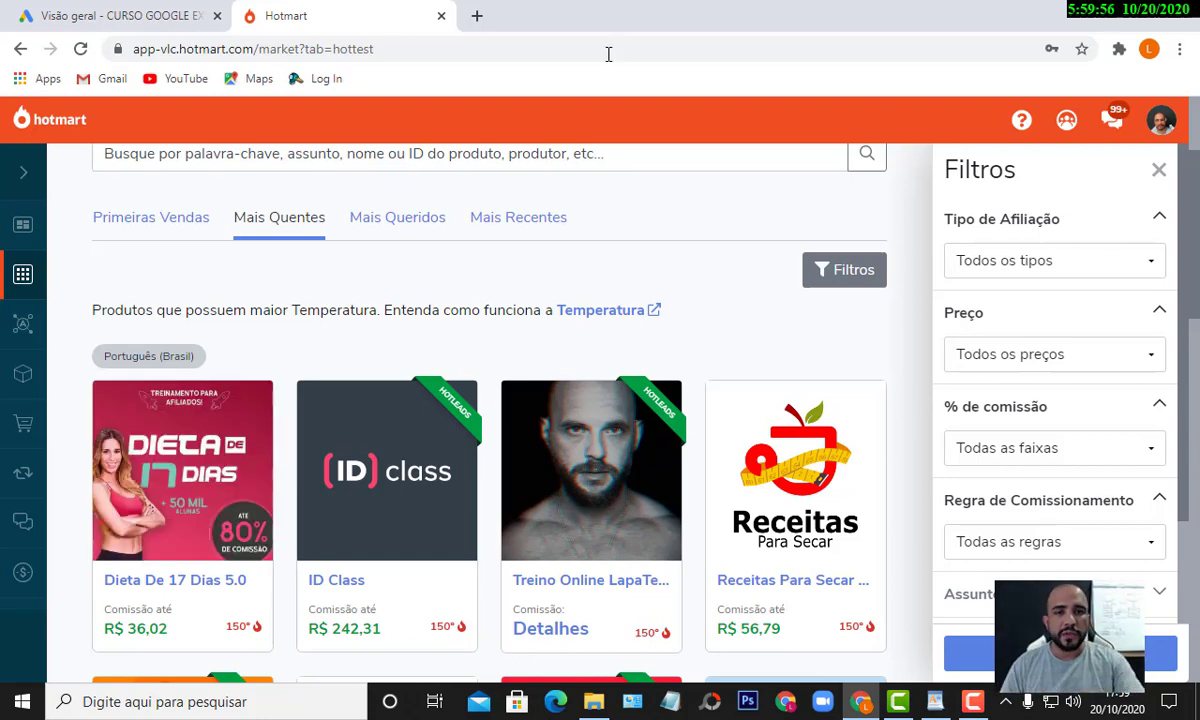
- Search Google for "como perder barriga" in a new browser tab
click(476, 15)
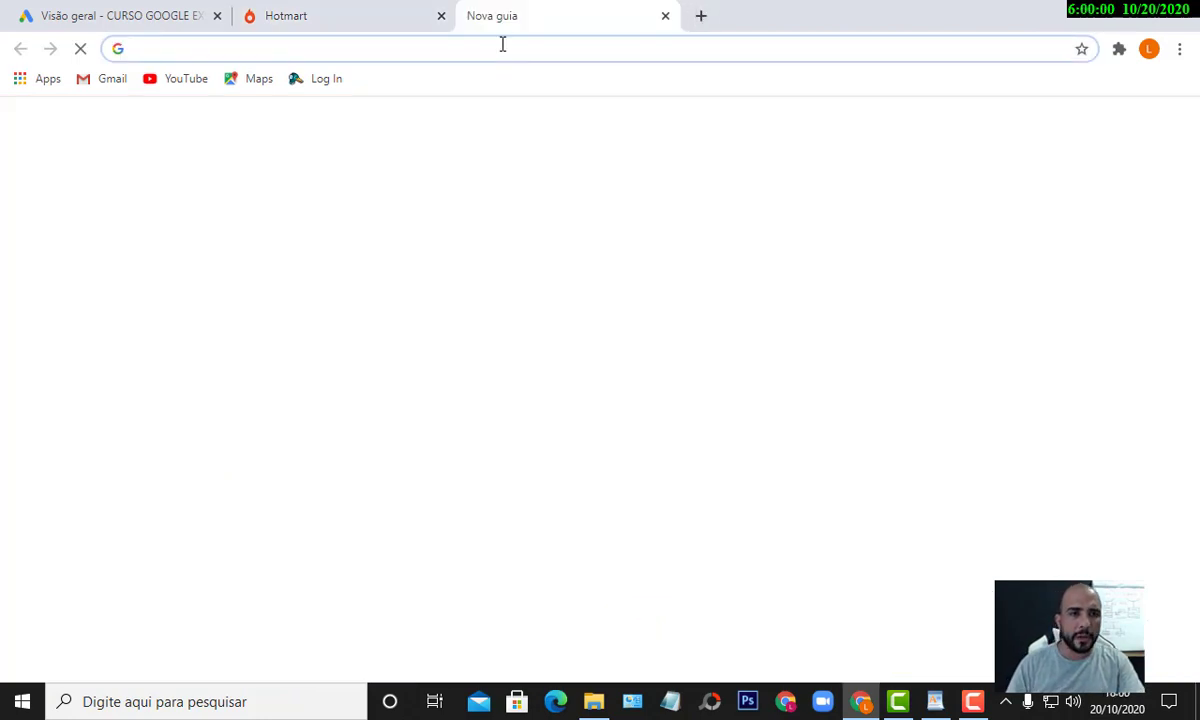
click(490, 45)
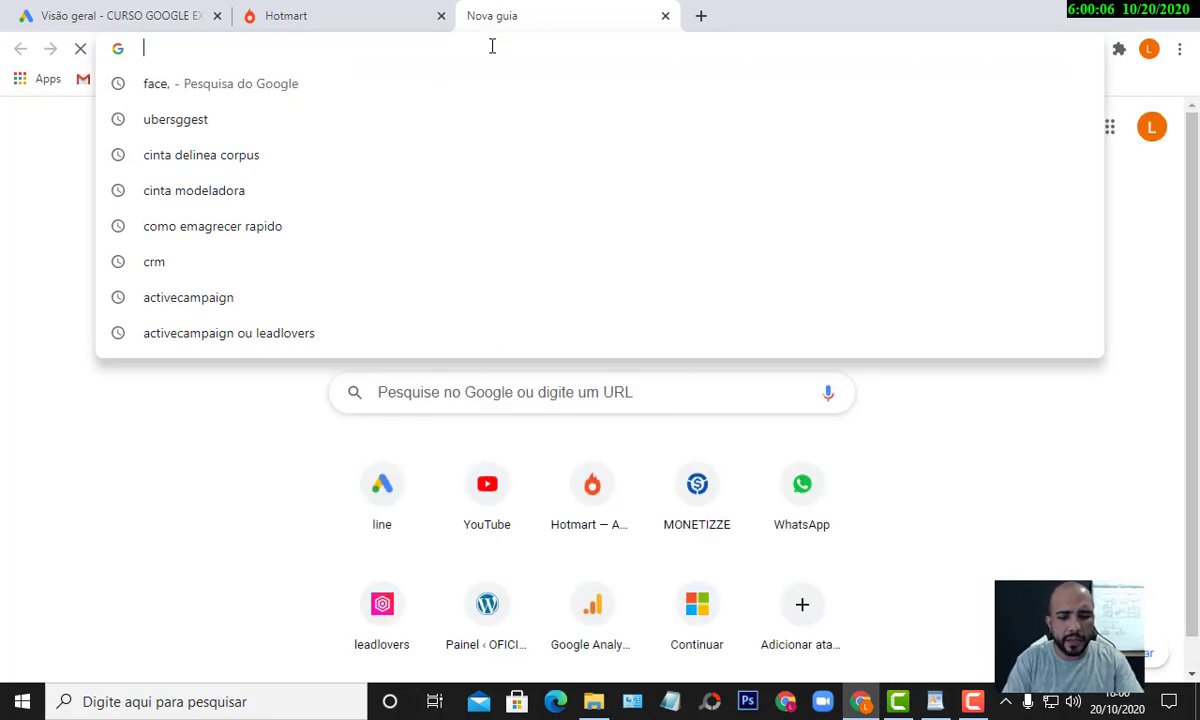
text(como perder ba)
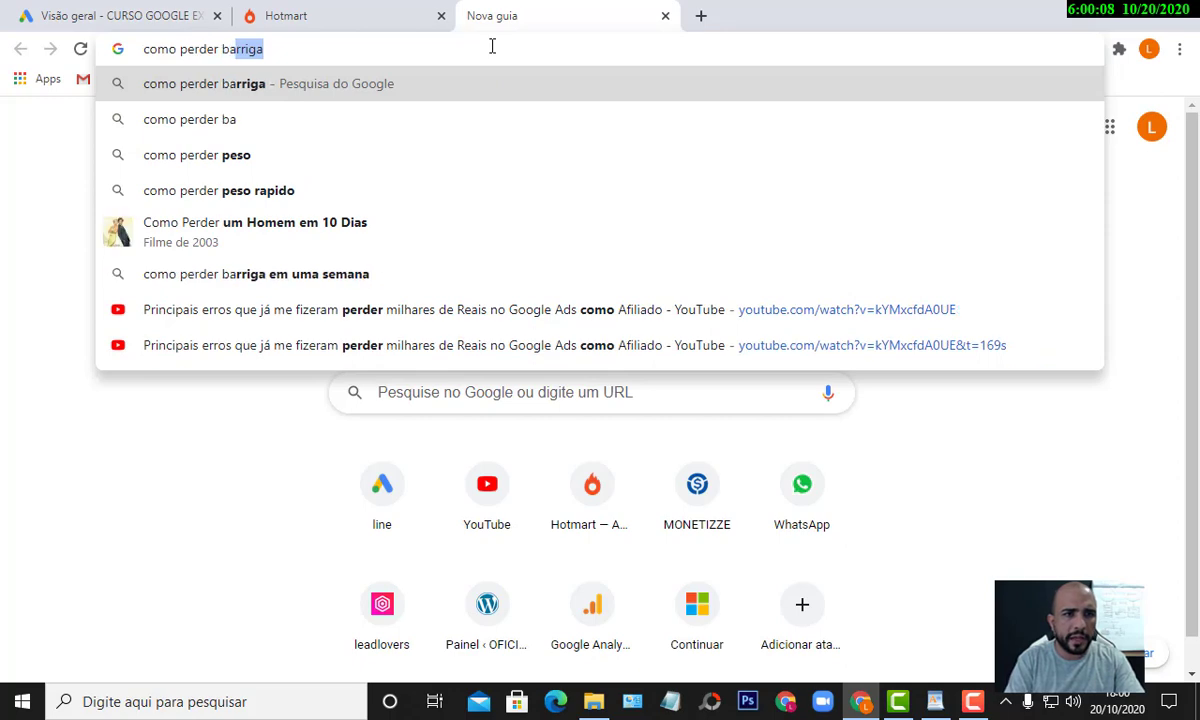
text(rriga)
key(Return)
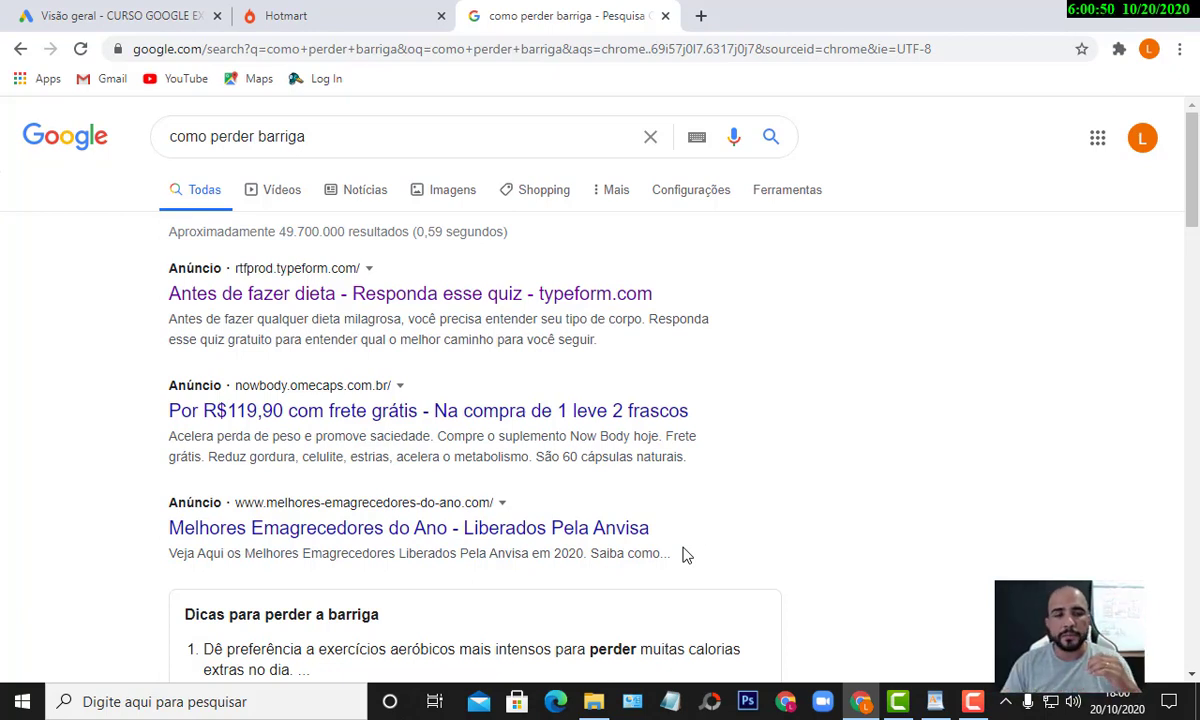
- Replace the Google query with "cinta modeladora" and run the search
click(431, 145)
triple_click(422, 145)
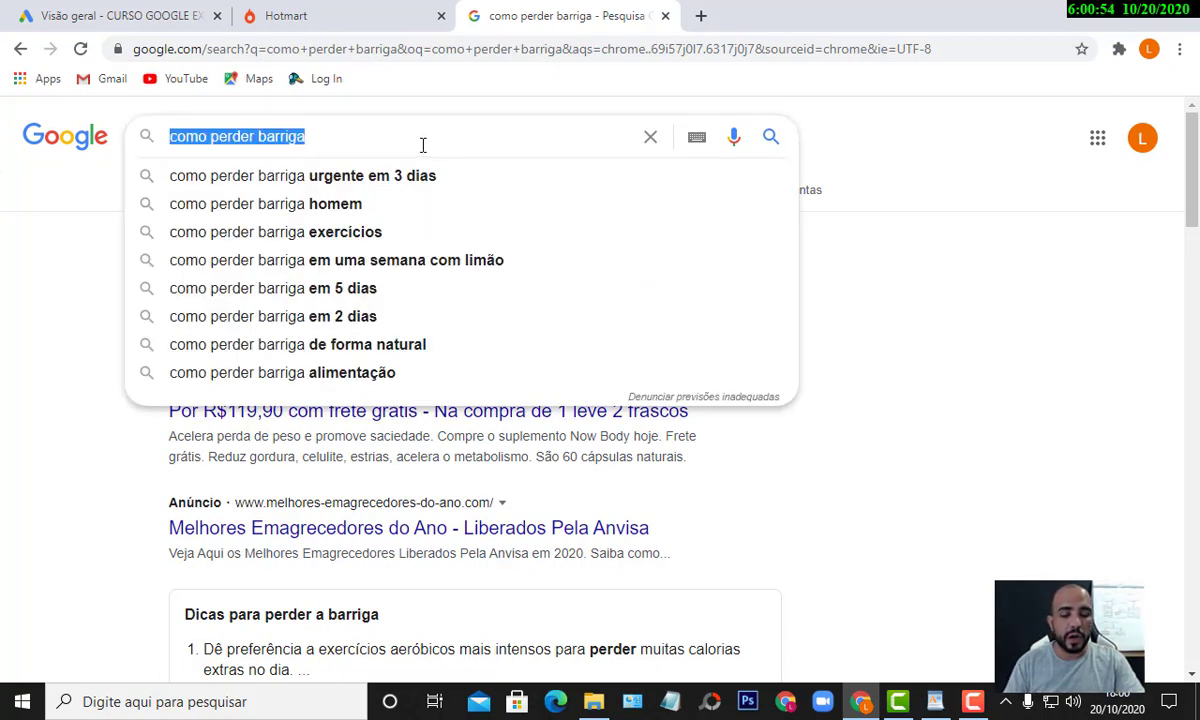
text(cint)
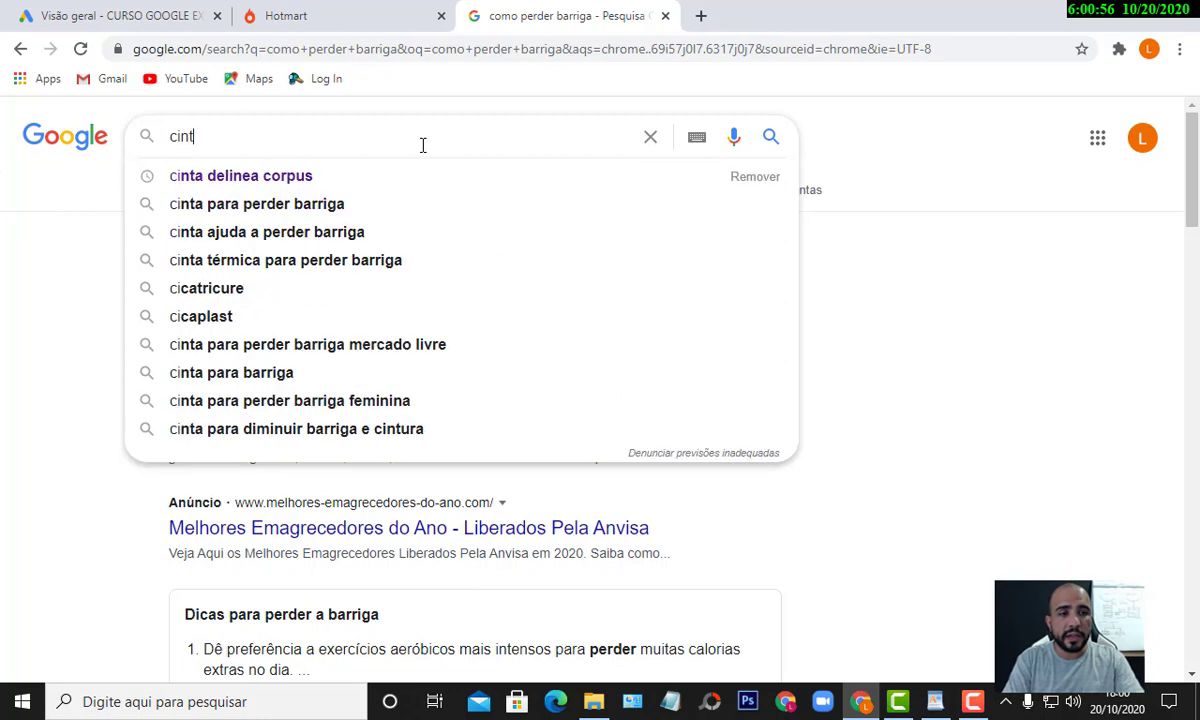
text(a modeladora)
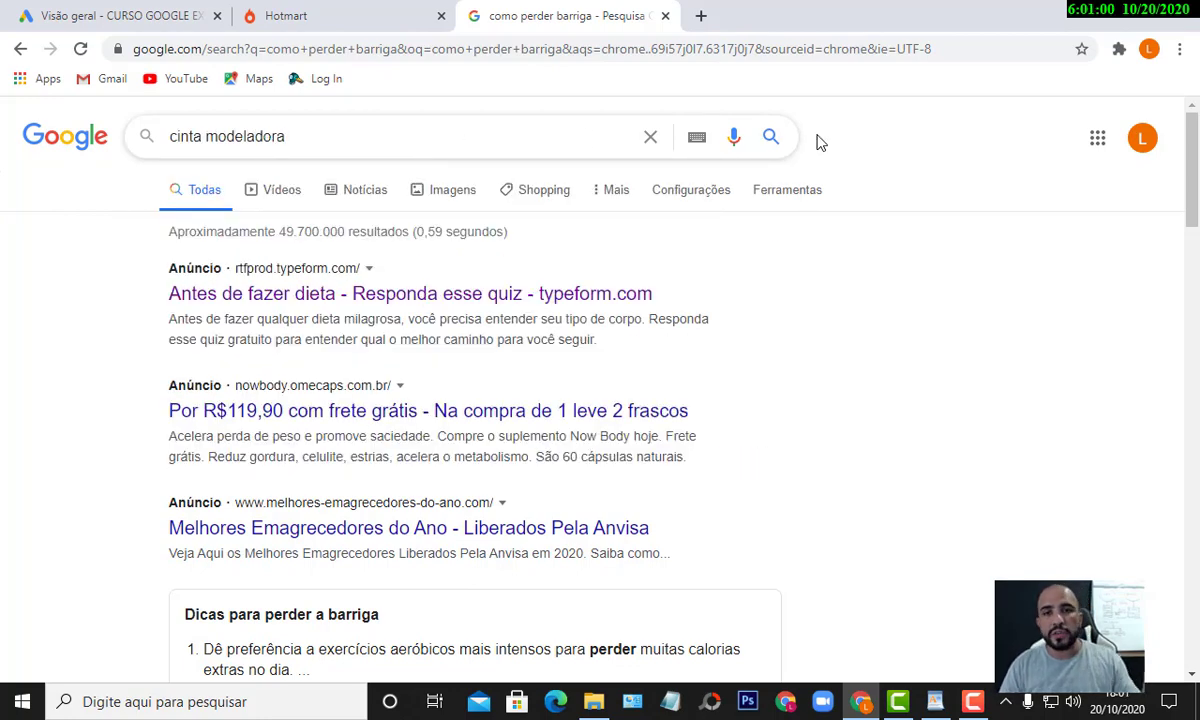
click(771, 138)
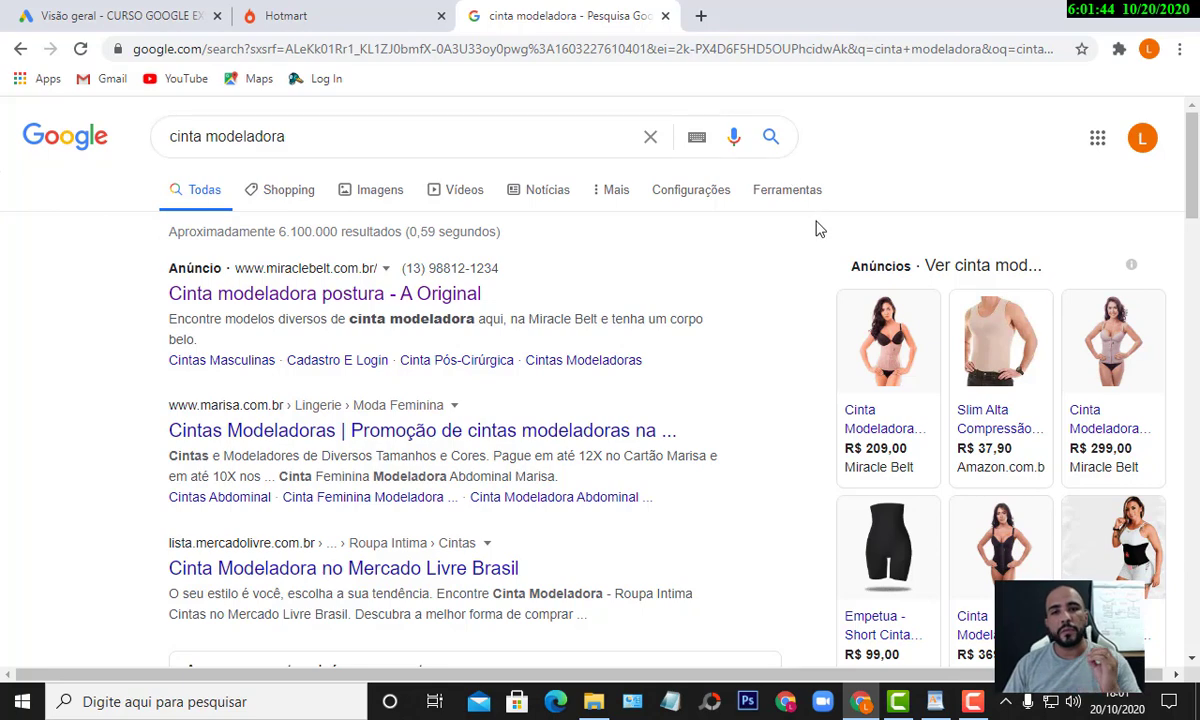
- Change the Google query to the suggested "cinta delinea corpus" and run the search
click(518, 132)
key(BackSpace)
key(BackSpace)
key(BackSpace)
key(BackSpace)
key(BackSpace)
key(BackSpace)
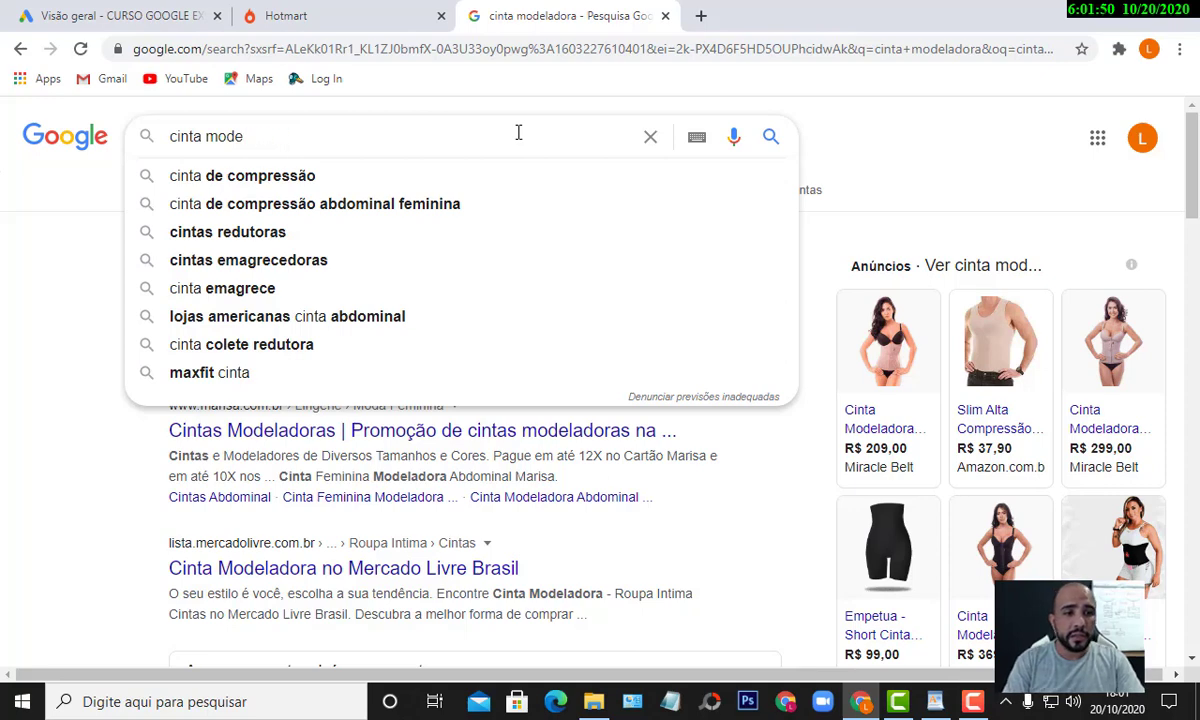
key(BackSpace)
key(BackSpace)
key(BackSpace)
key(BackSpace)
text(de)
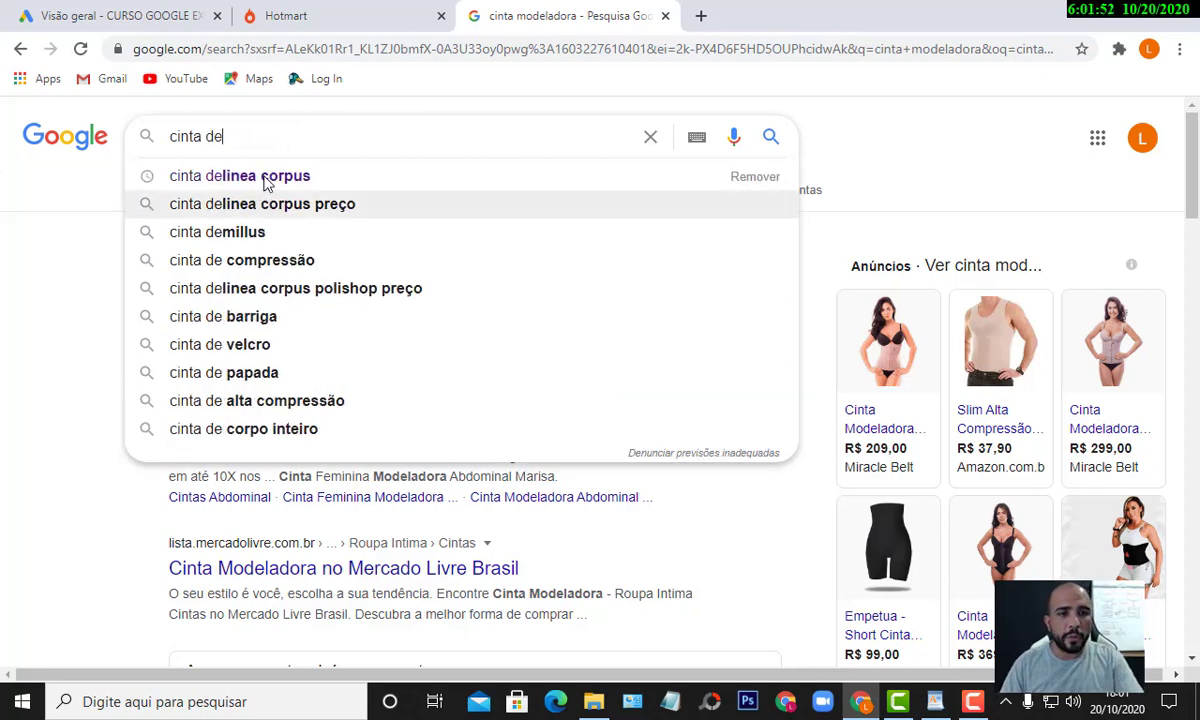
click(265, 177)
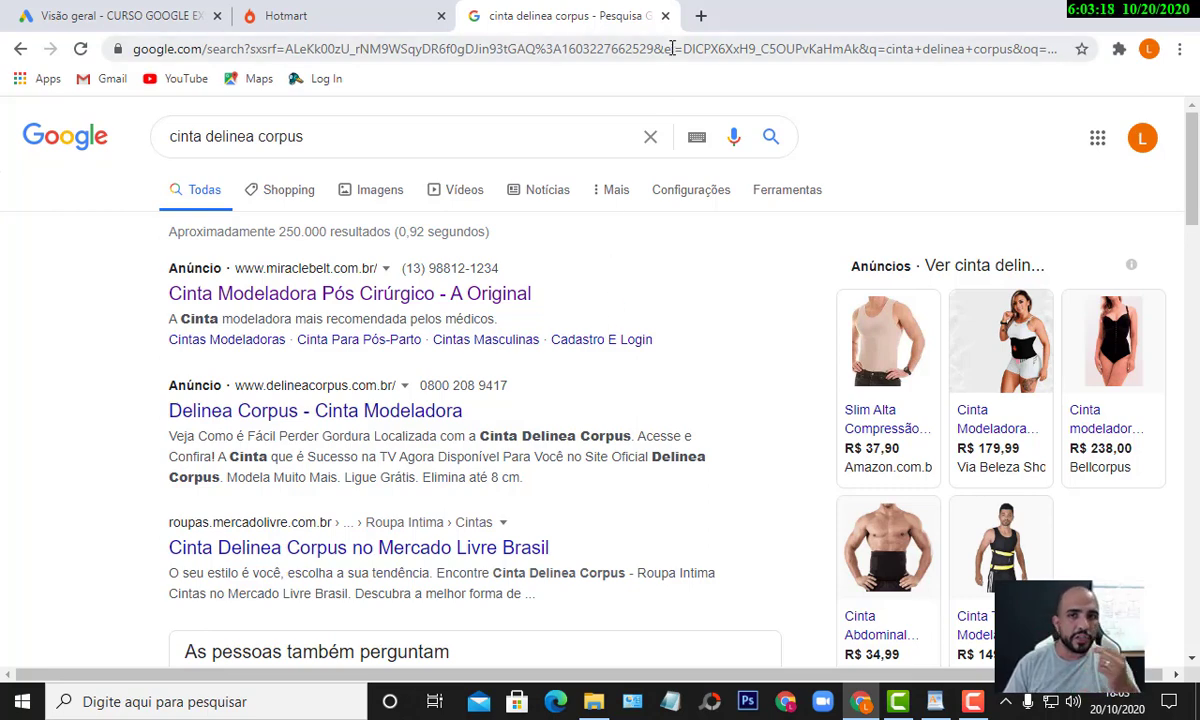
- Close the Google results and set the Hotmart marketplace's affiliation type filter to "Afiliação com 1 clique"
click(665, 16)
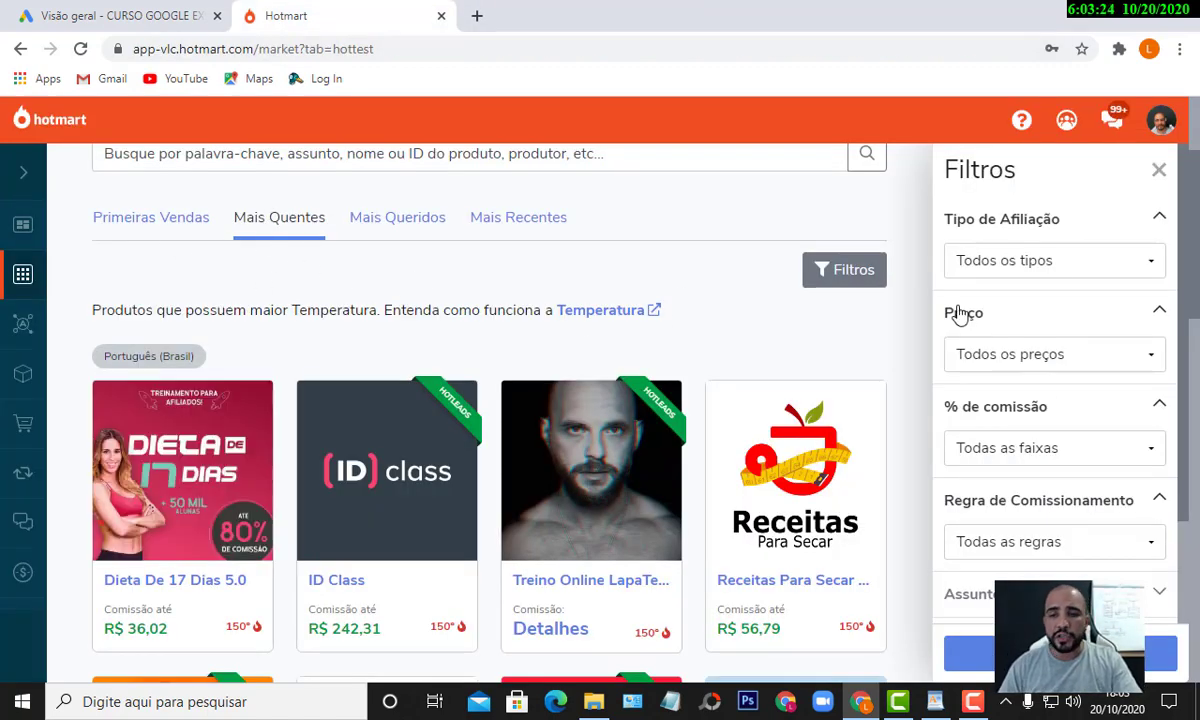
scroll(1077, 312, up, 1)
scroll(1077, 312, up, 1)
click(1038, 260)
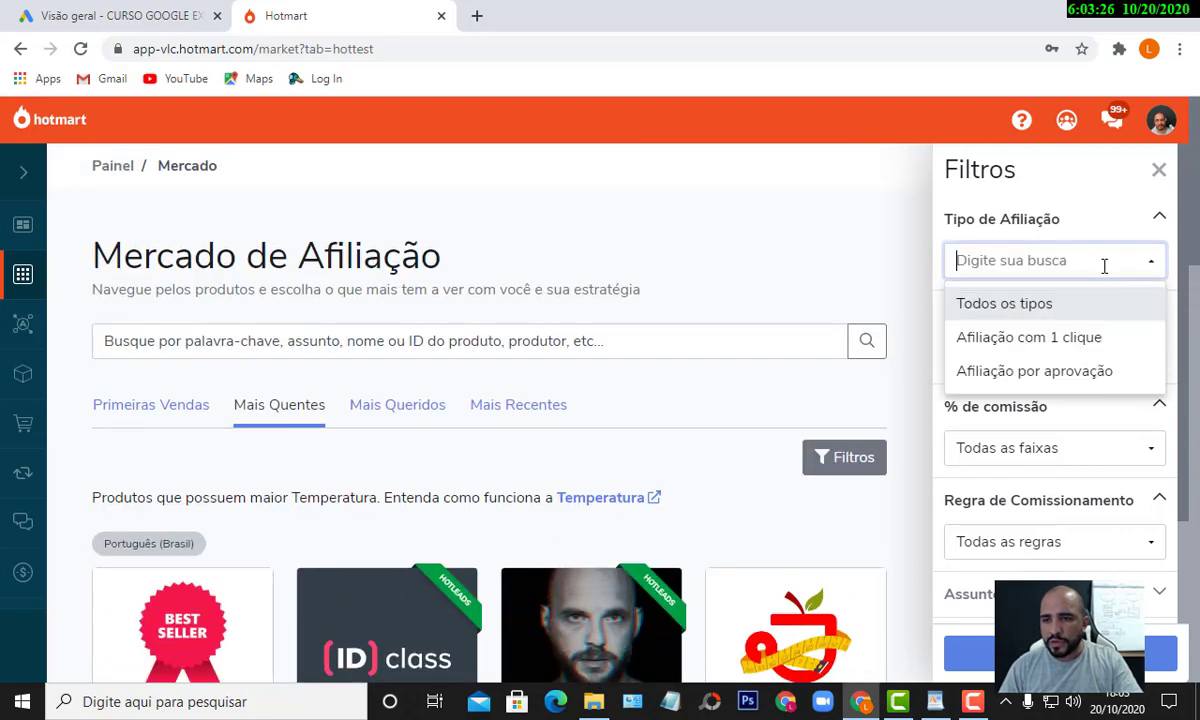
click(1000, 340)
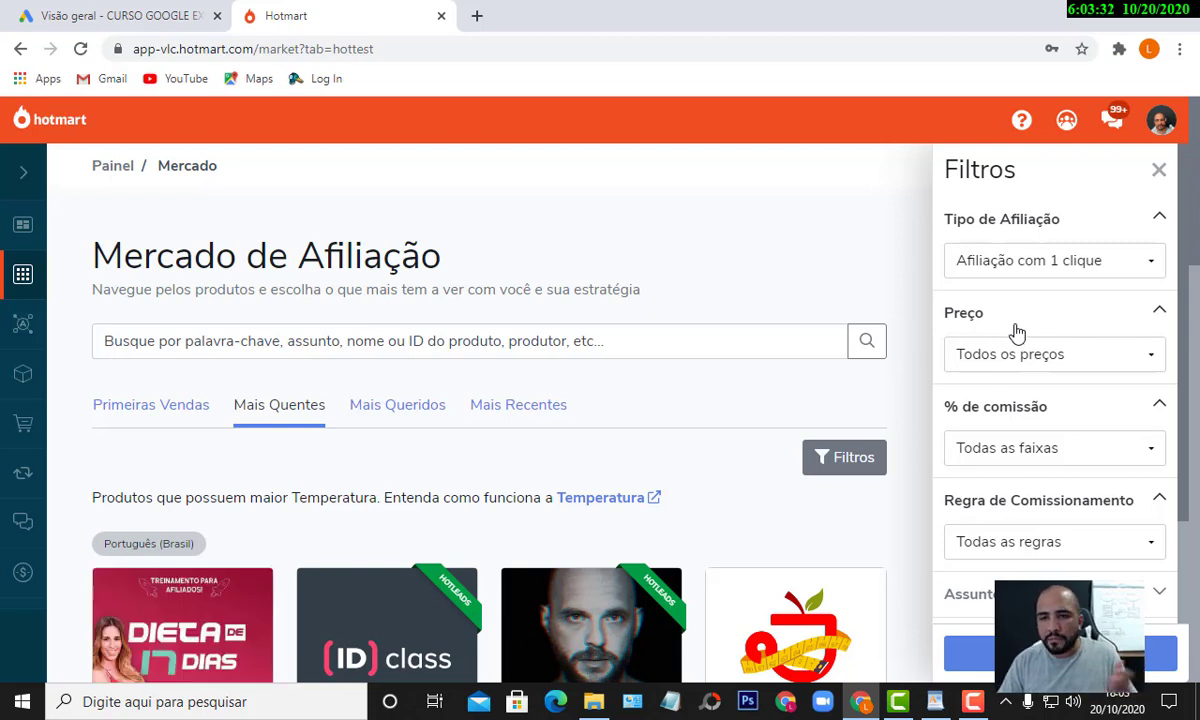
- Set the price filter to $100.00 até $300.00 and the commission percentage filter to 40% até 60%
scroll(1017, 333, down, 1)
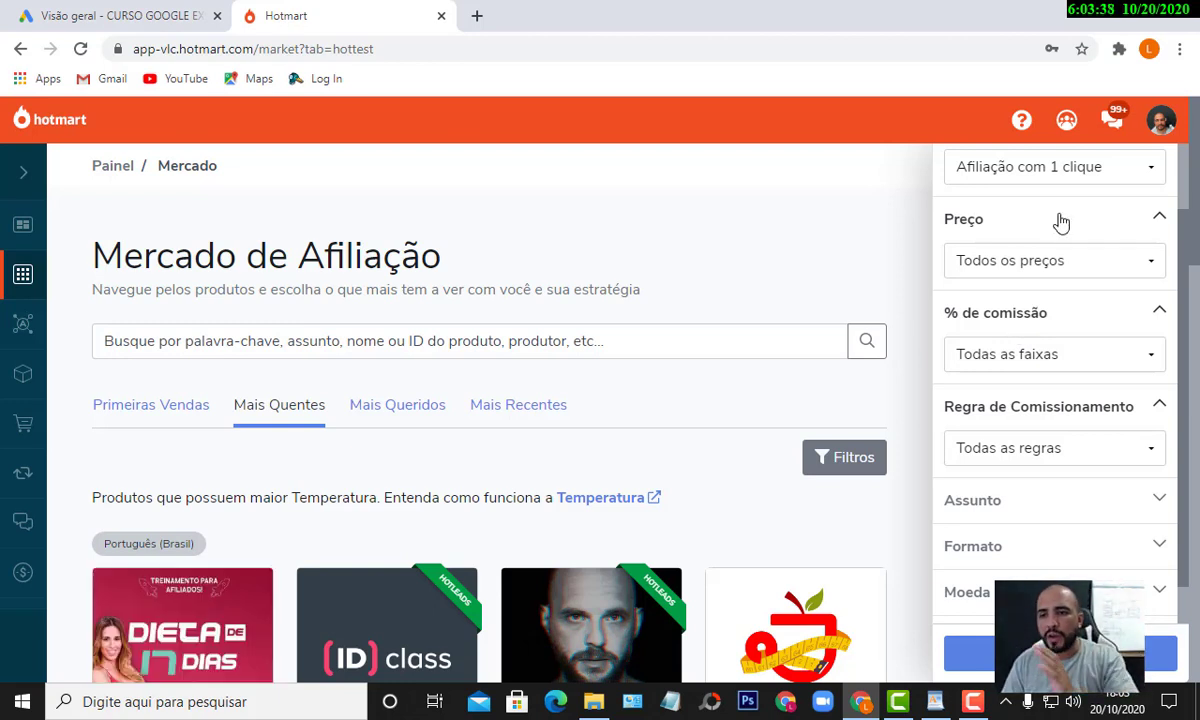
click(1049, 258)
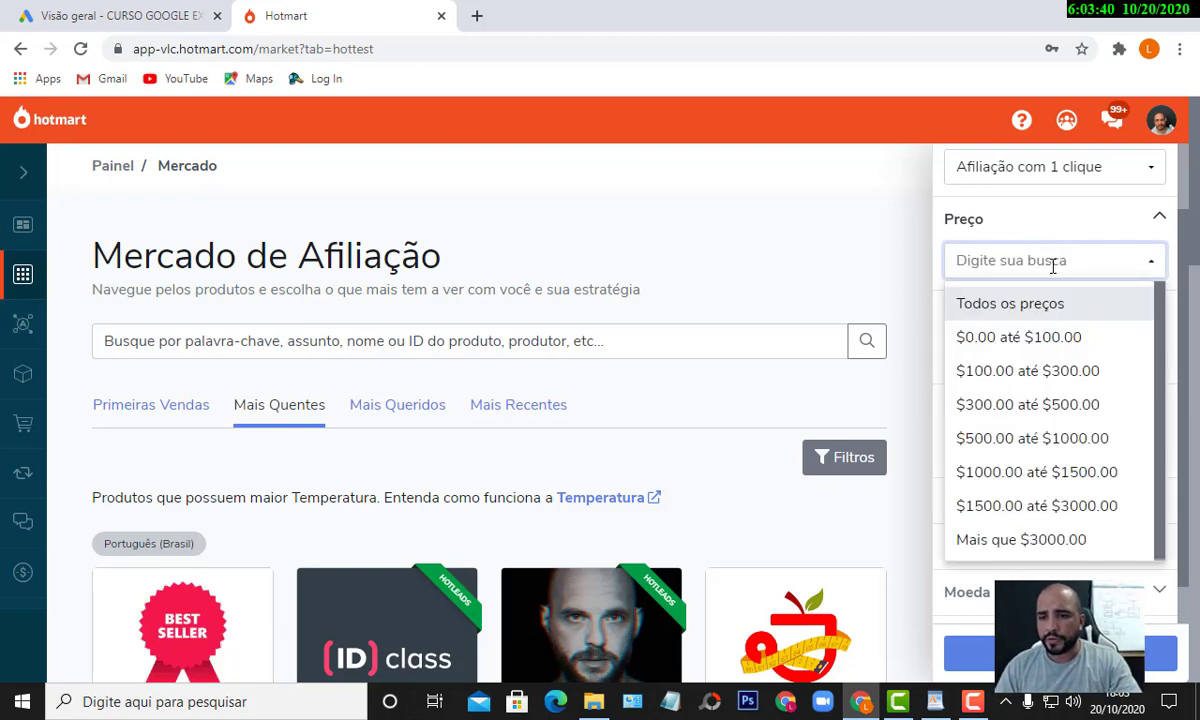
click(1068, 378)
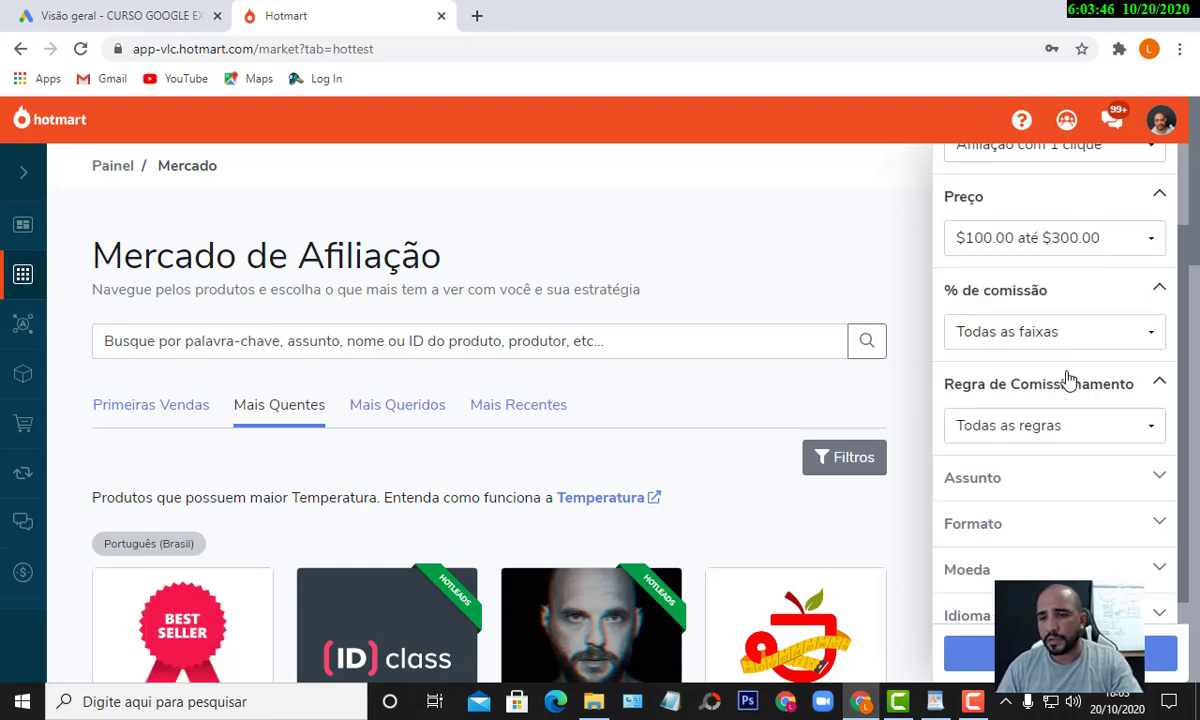
click(1040, 326)
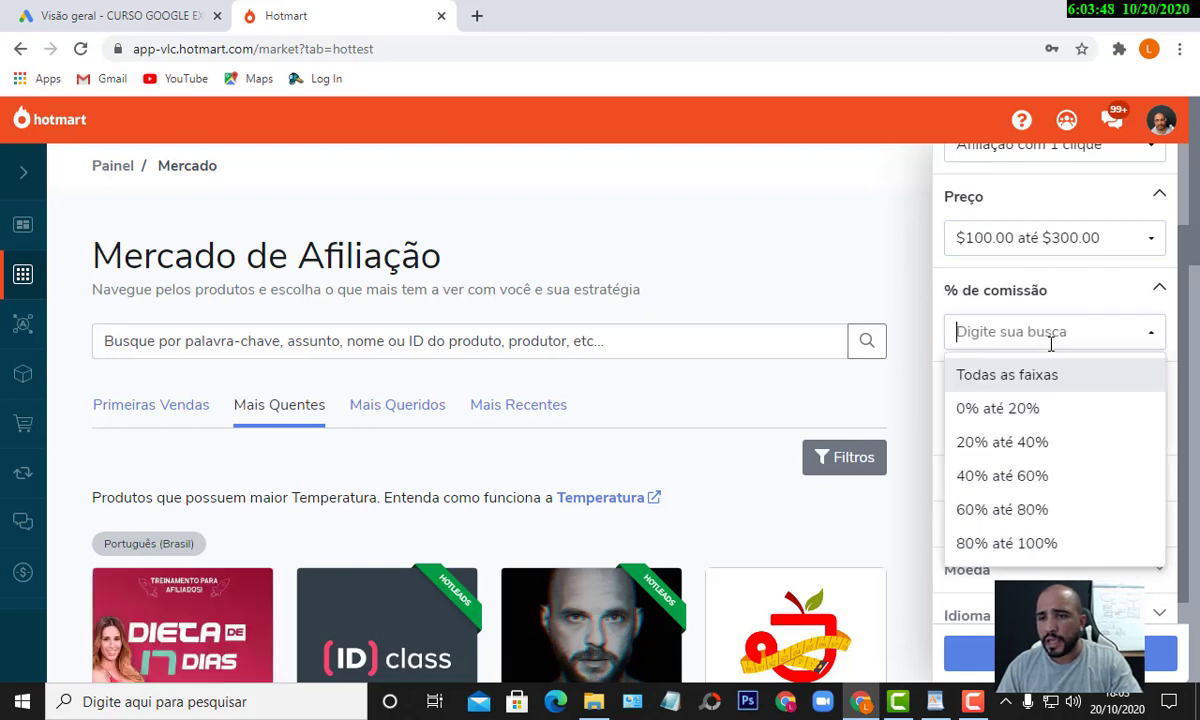
click(1022, 480)
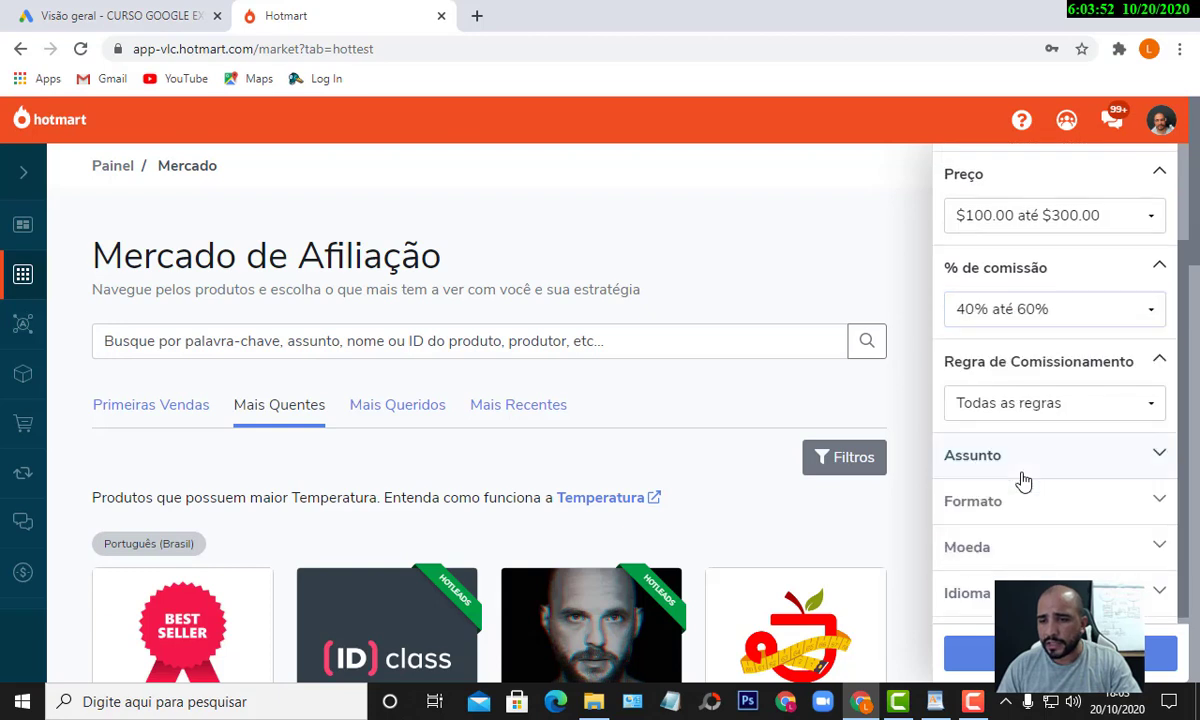
- Expand the subject filter and set the commission rule to "Por último clique"
double_click(1010, 458)
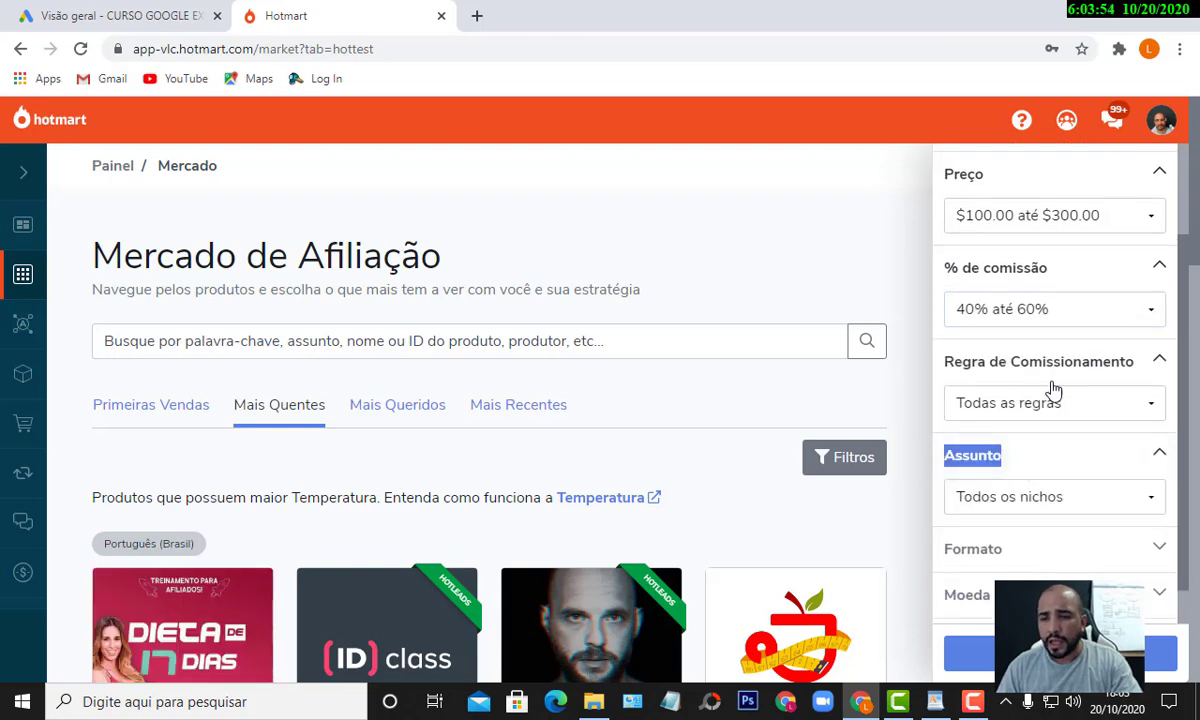
click(1080, 403)
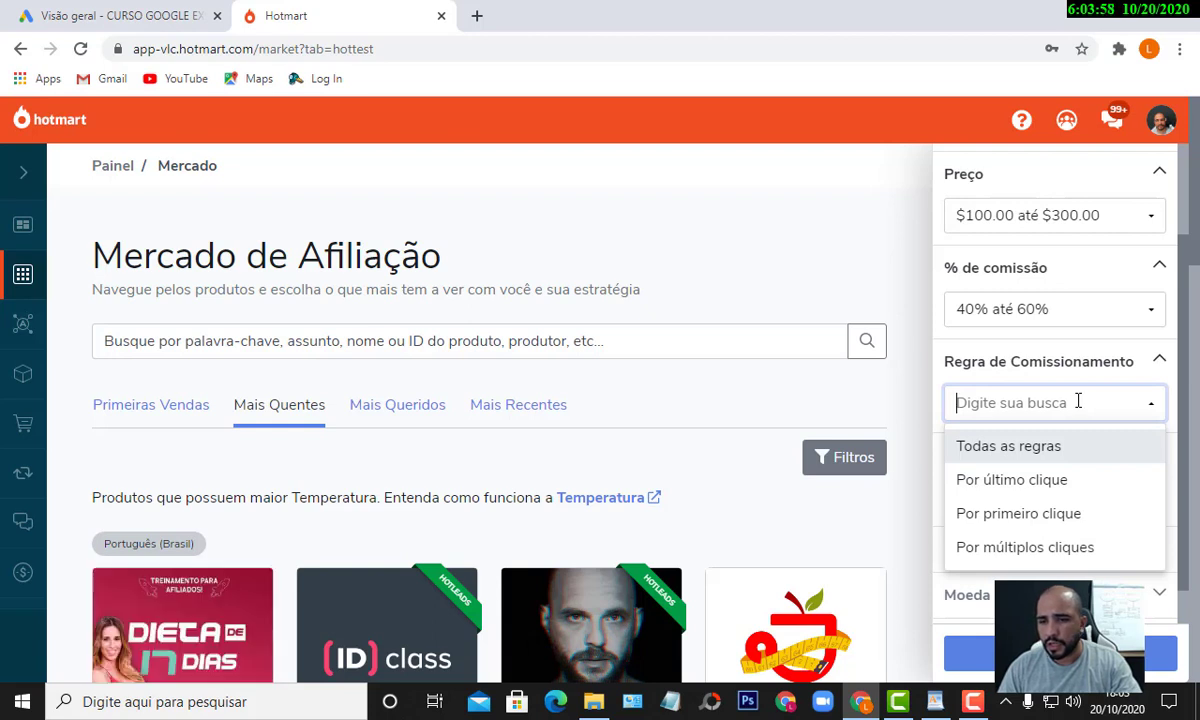
click(1040, 480)
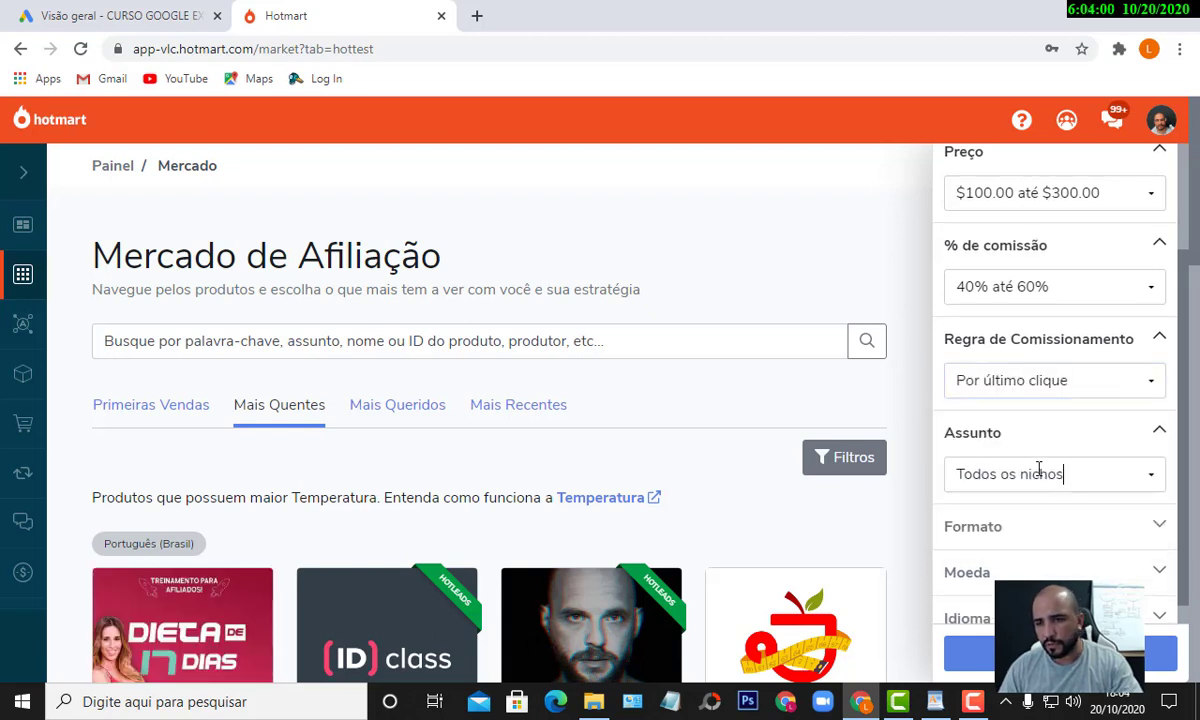
click(1047, 472)
click(1012, 410)
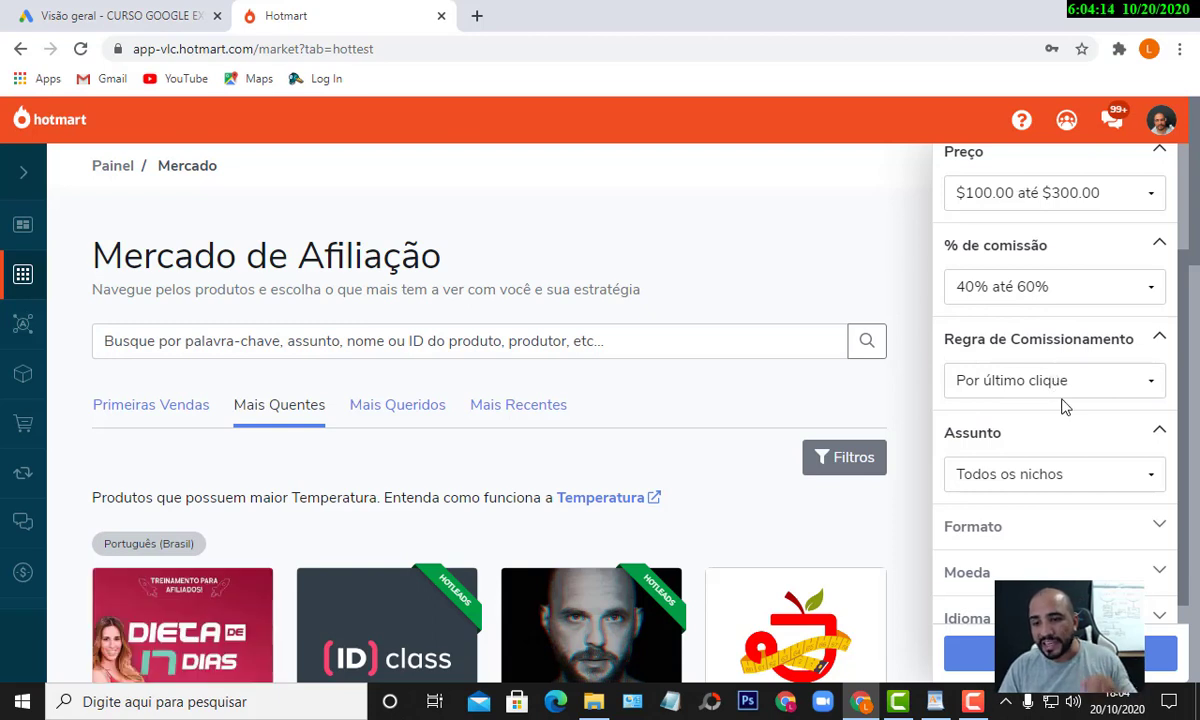
- Apply the filters to the marketplace, browse the matching products and close the filter pane
scroll(1064, 415, down, 1)
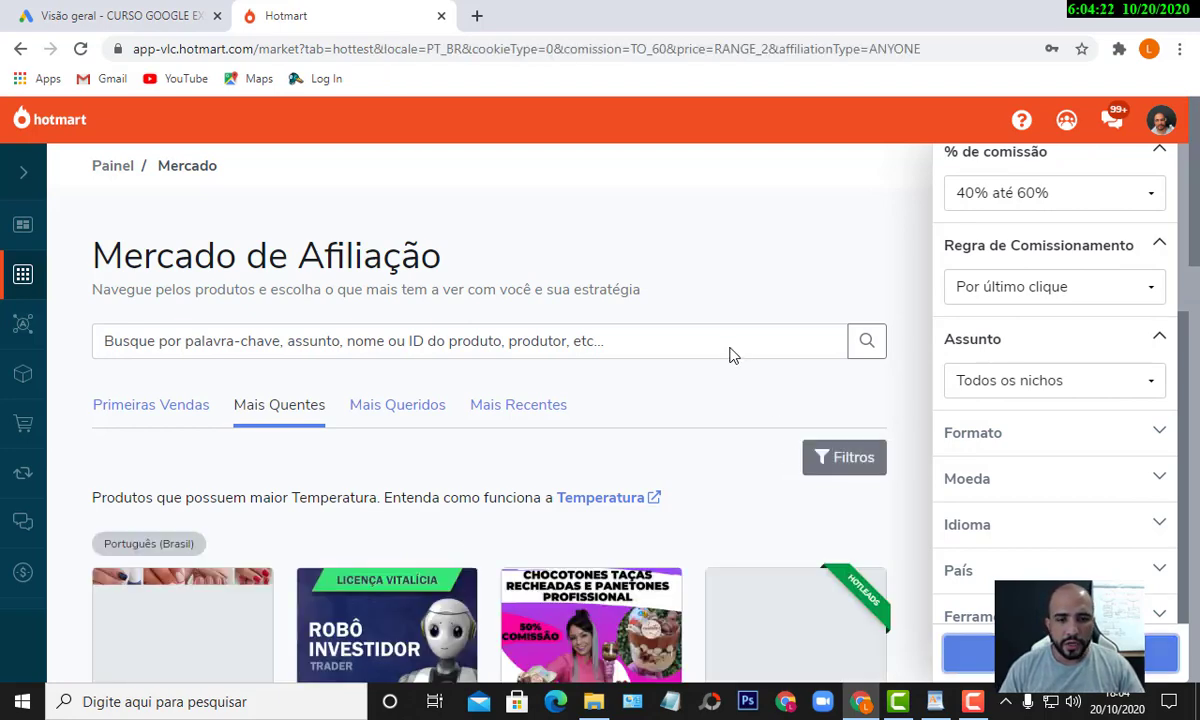
scroll(730, 358, down, 1)
scroll(730, 358, down, 2)
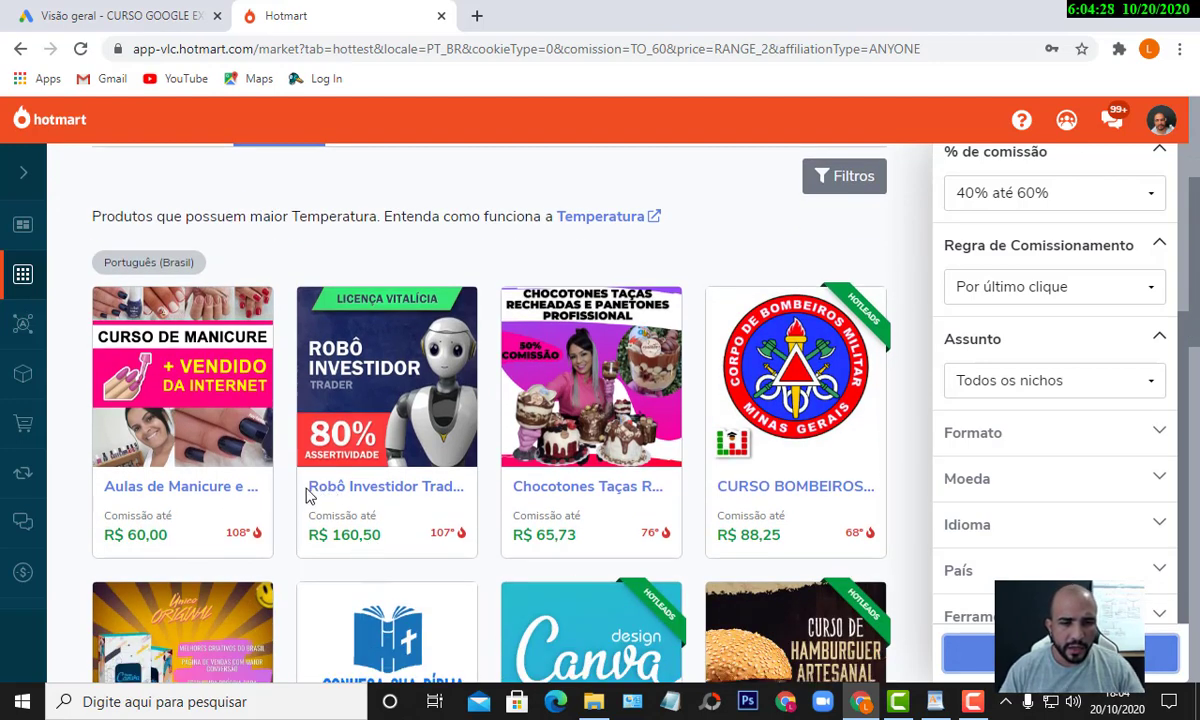
click(443, 494)
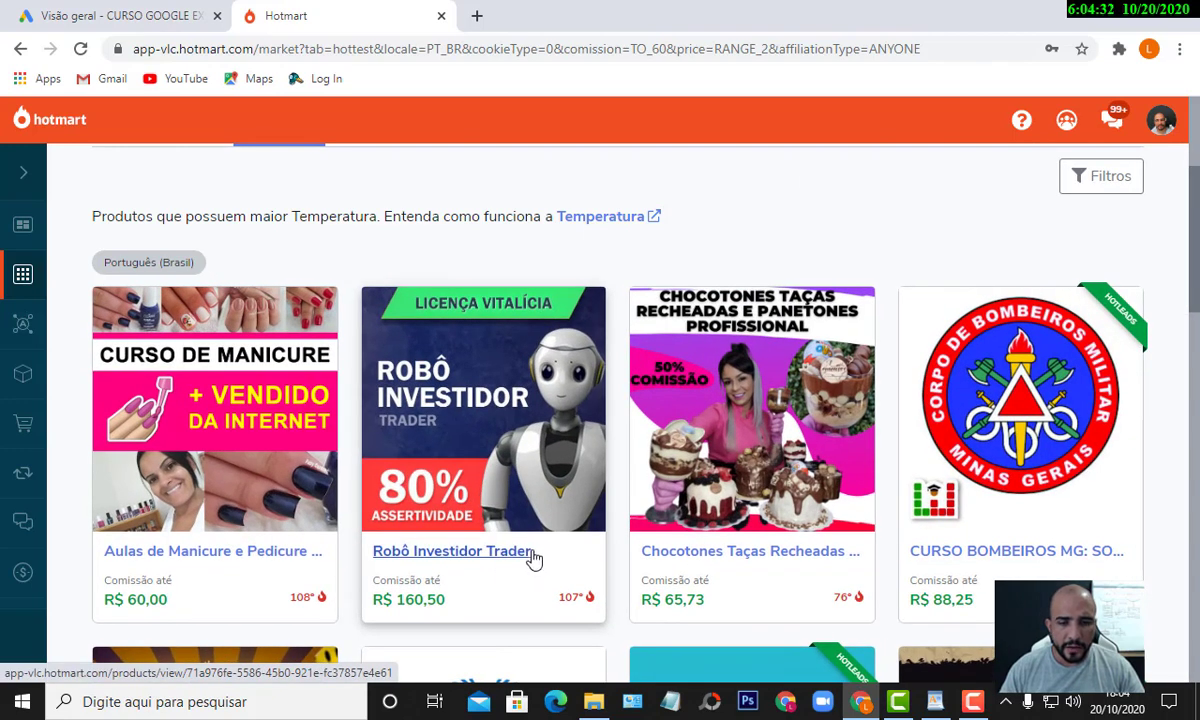
- Open the Robô Investidor Trader product, request affiliation and accept the affiliate conduct rules
click(503, 563)
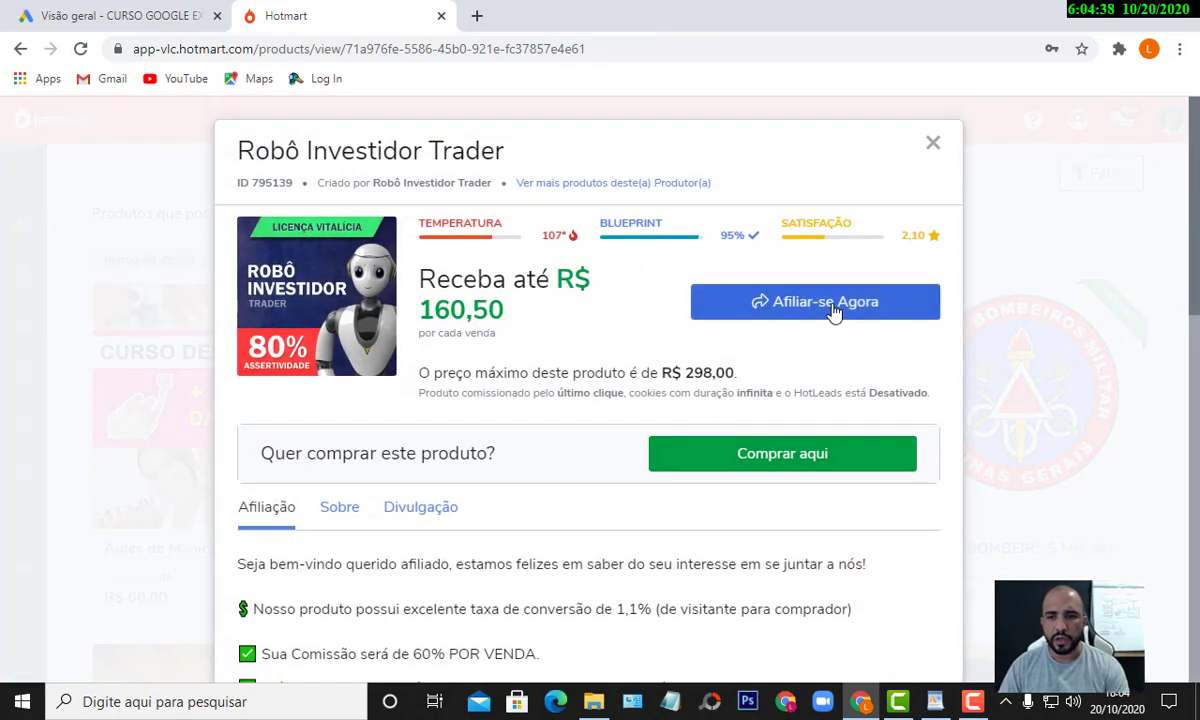
click(826, 308)
scroll(770, 511, down, 3)
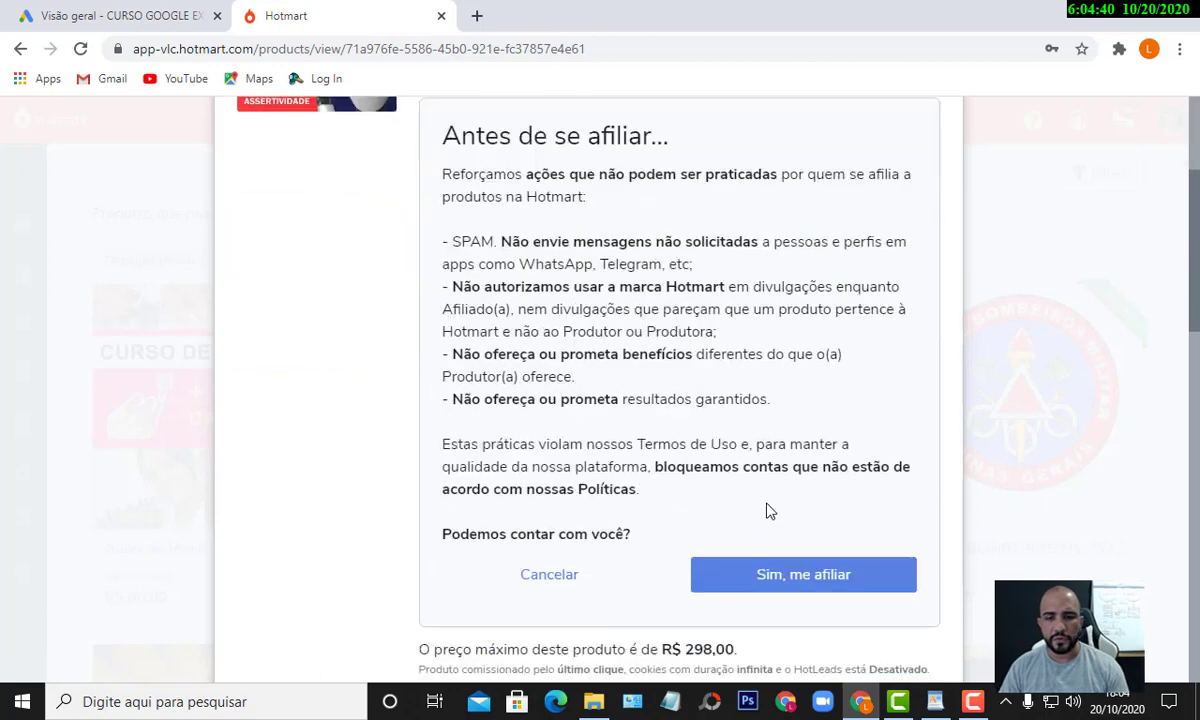
click(797, 567)
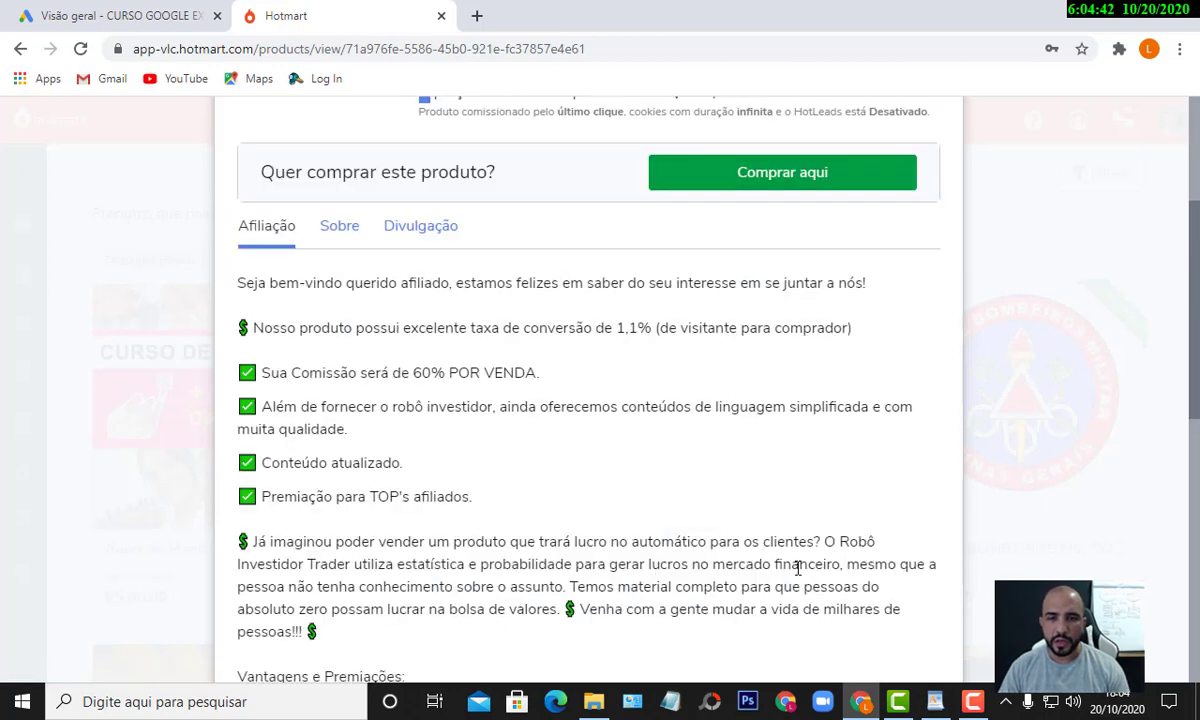
- Open the promotion links for Robô Investidor Trader and visit its external sales page
scroll(770, 508, up, 2)
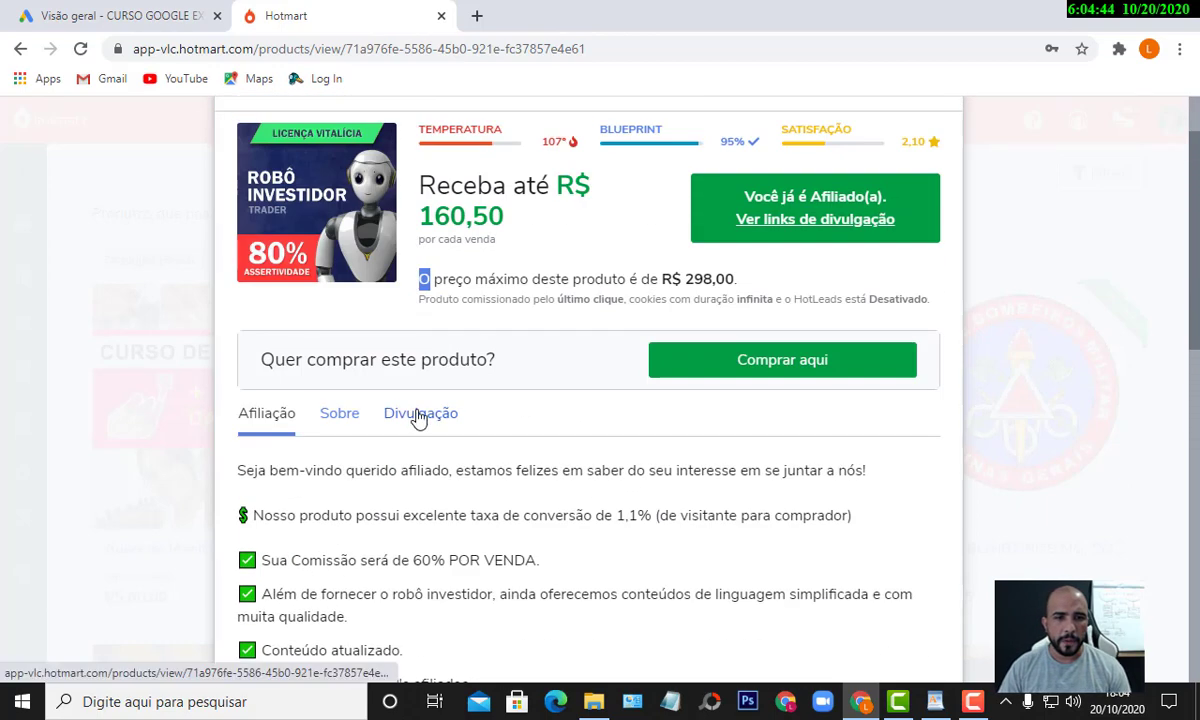
scroll(430, 415, up, 1)
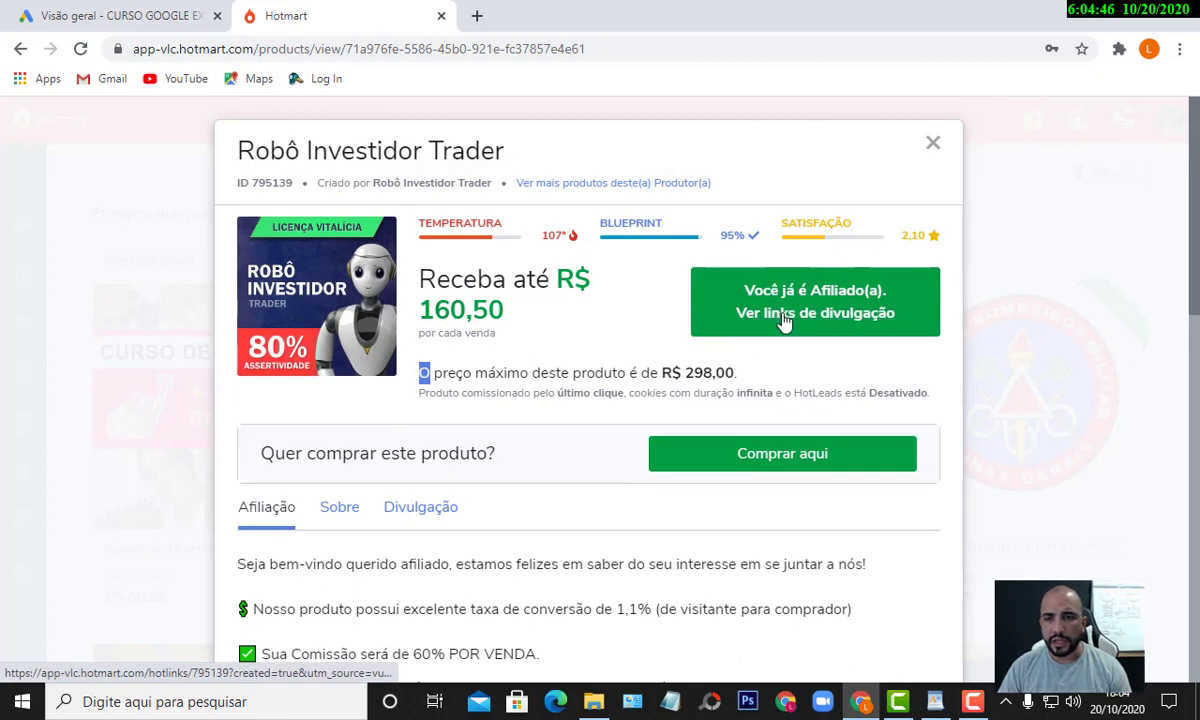
click(785, 320)
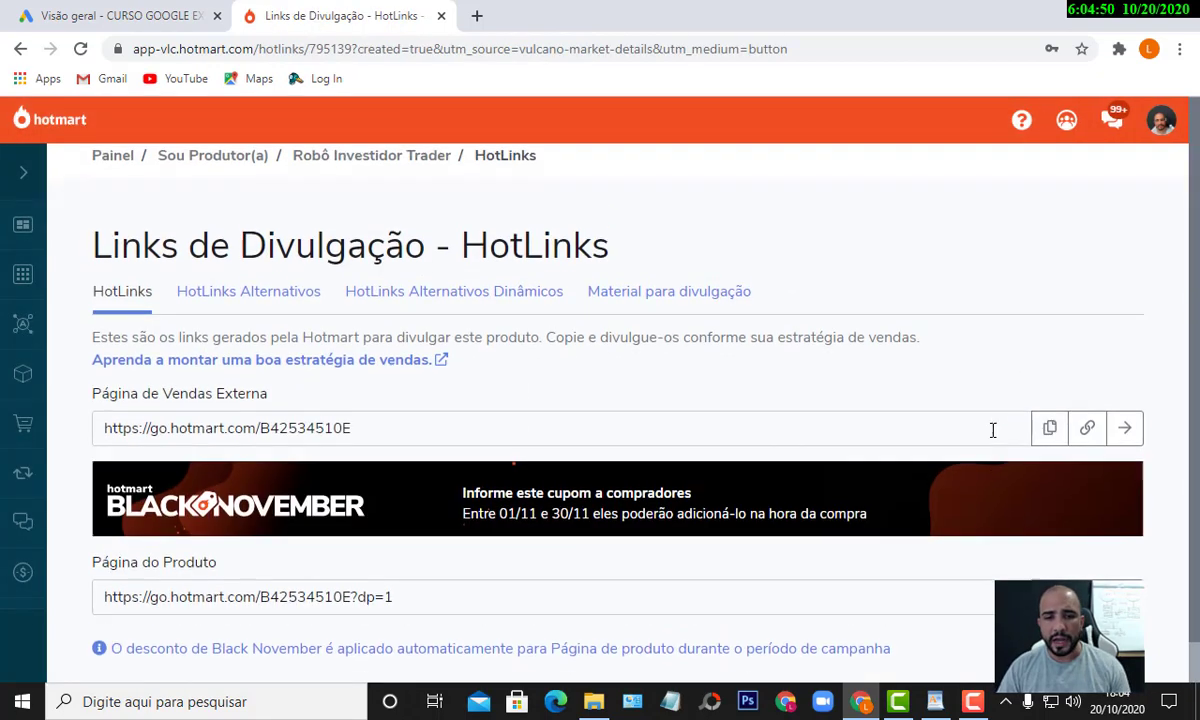
scroll(1000, 435, down, 1)
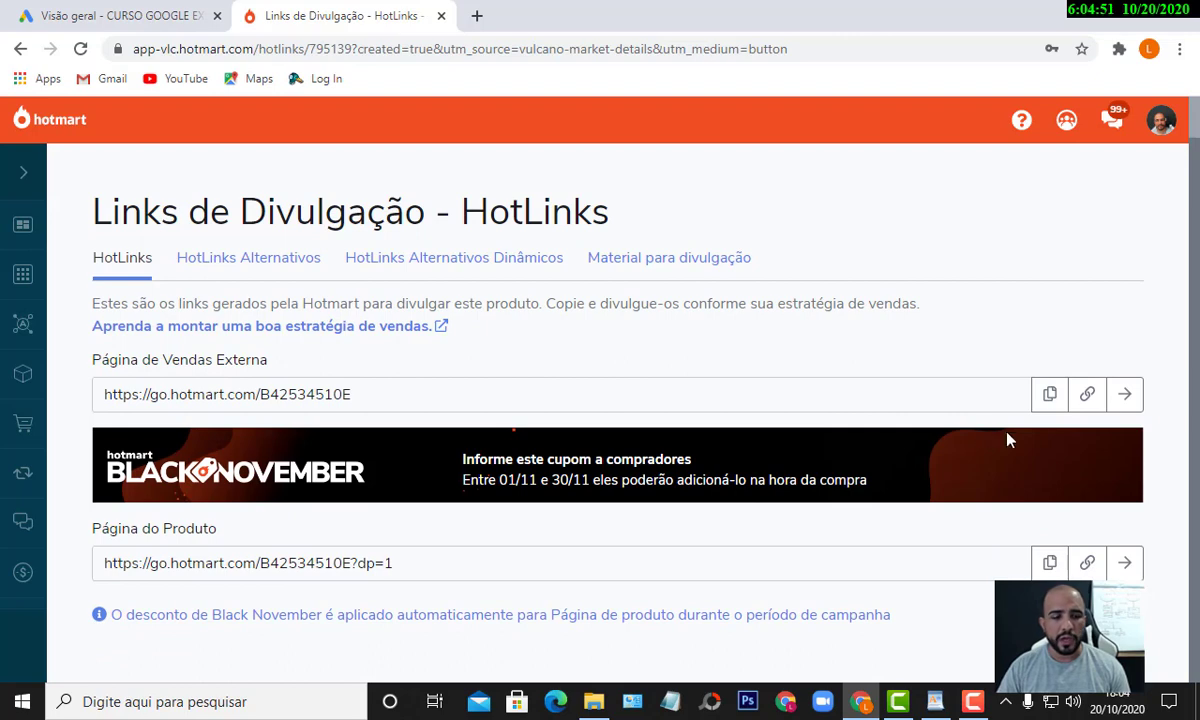
click(1125, 395)
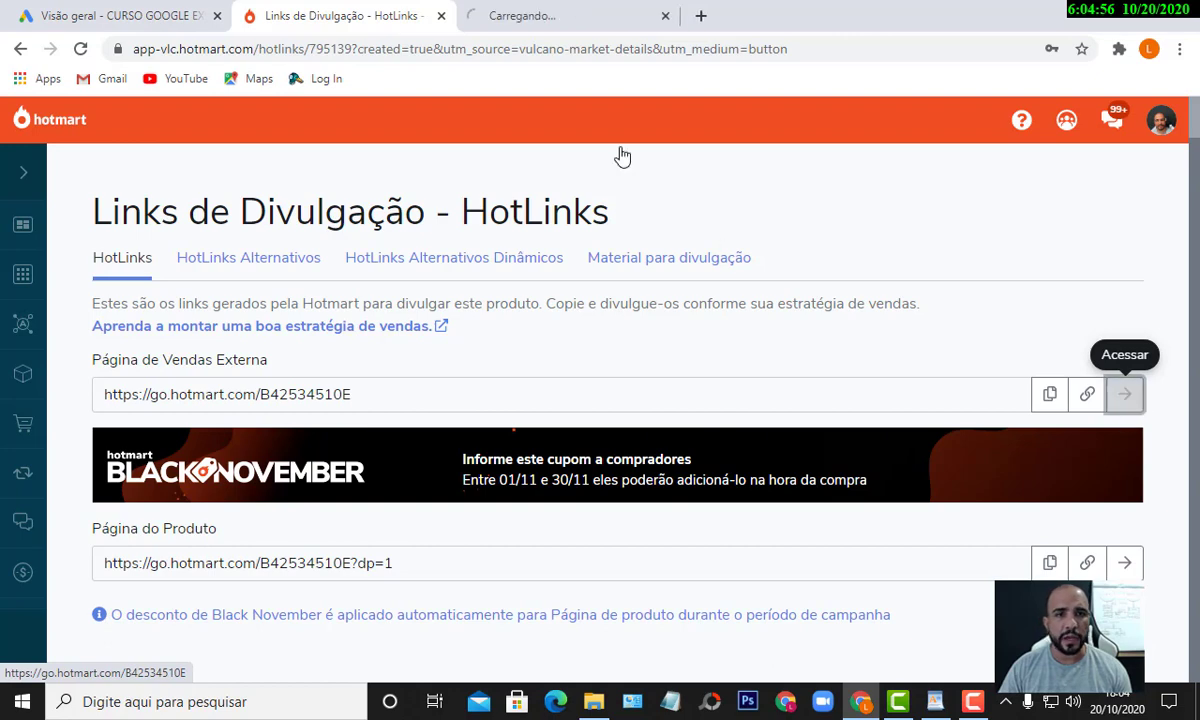
click(598, 24)
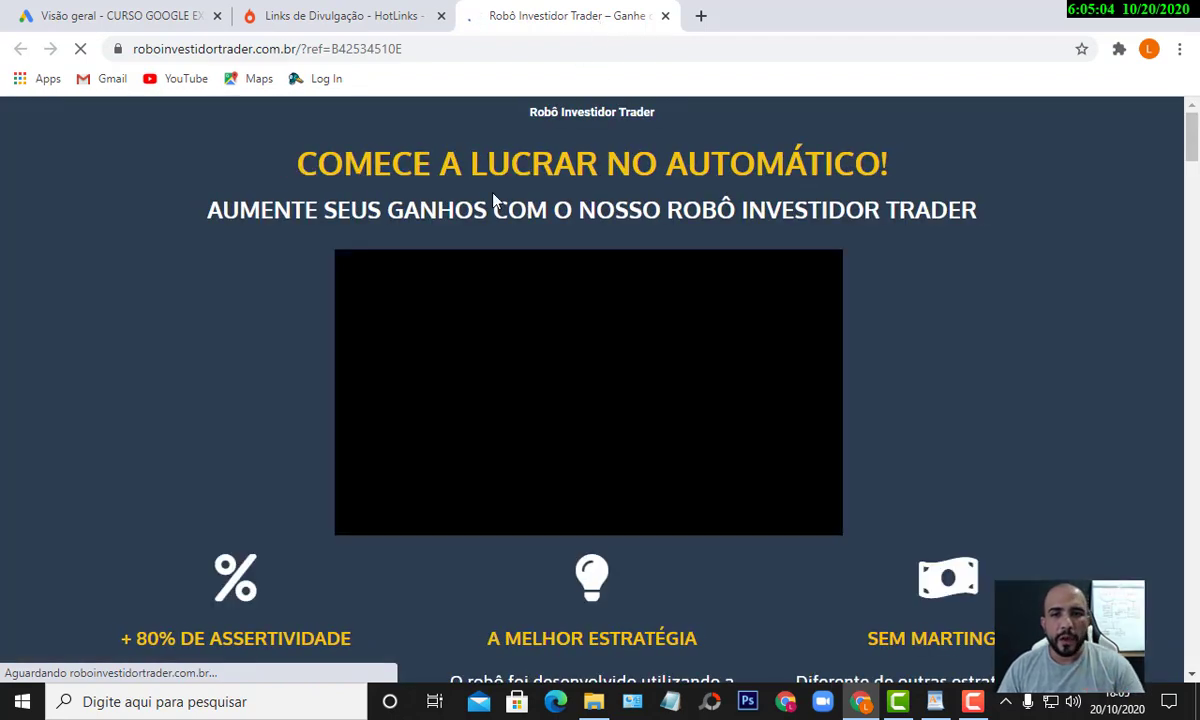
- Examine the product's sales page from headline and video through benefits, customer testimonials and frequently asked questions
scroll(686, 208, down, 3)
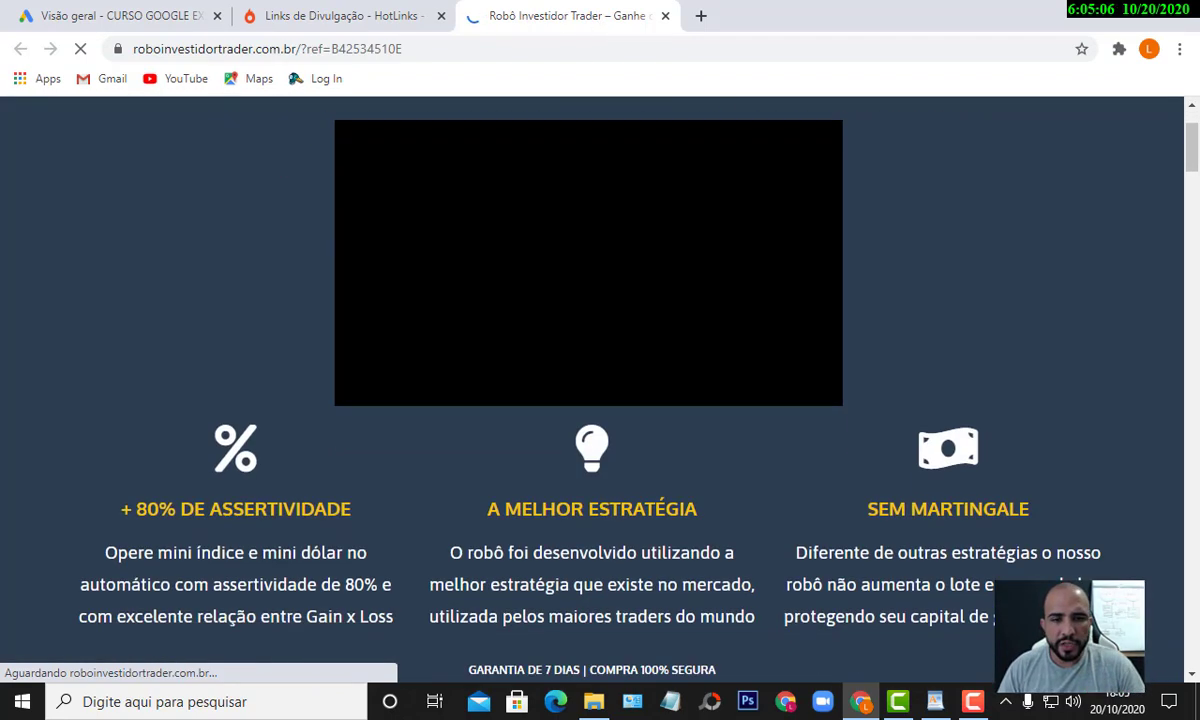
scroll(686, 208, up, 3)
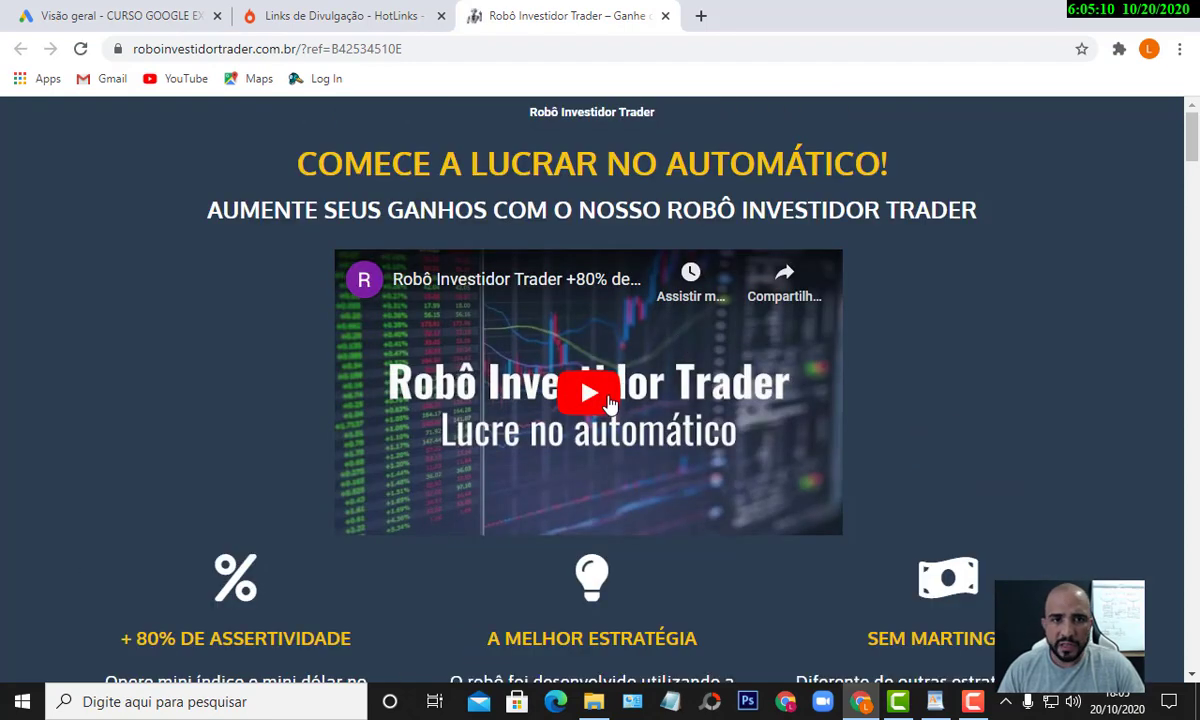
scroll(610, 400, down, 8)
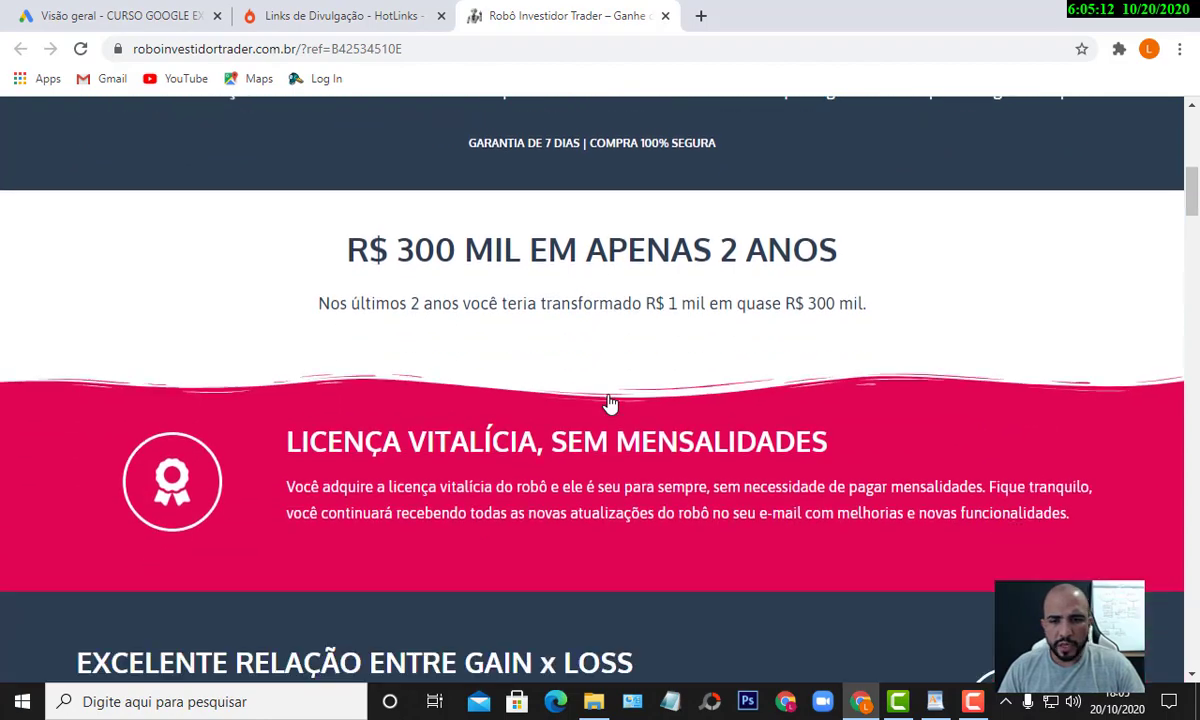
scroll(610, 400, down, 9)
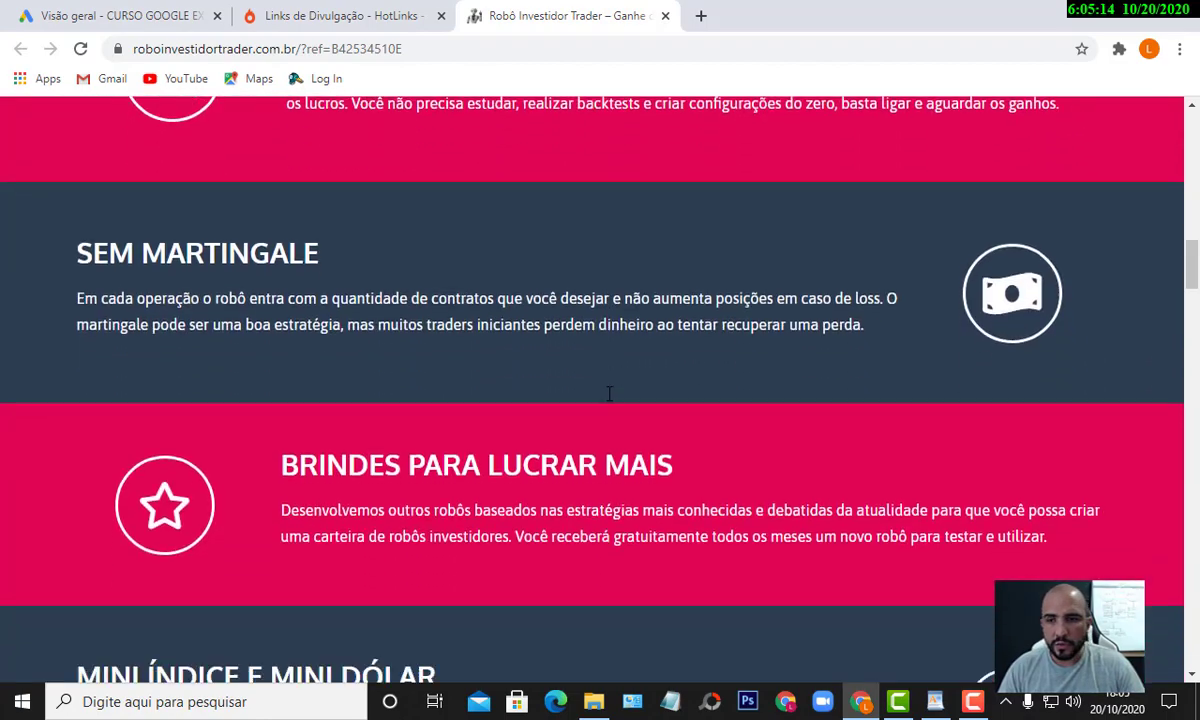
scroll(609, 393, down, 8)
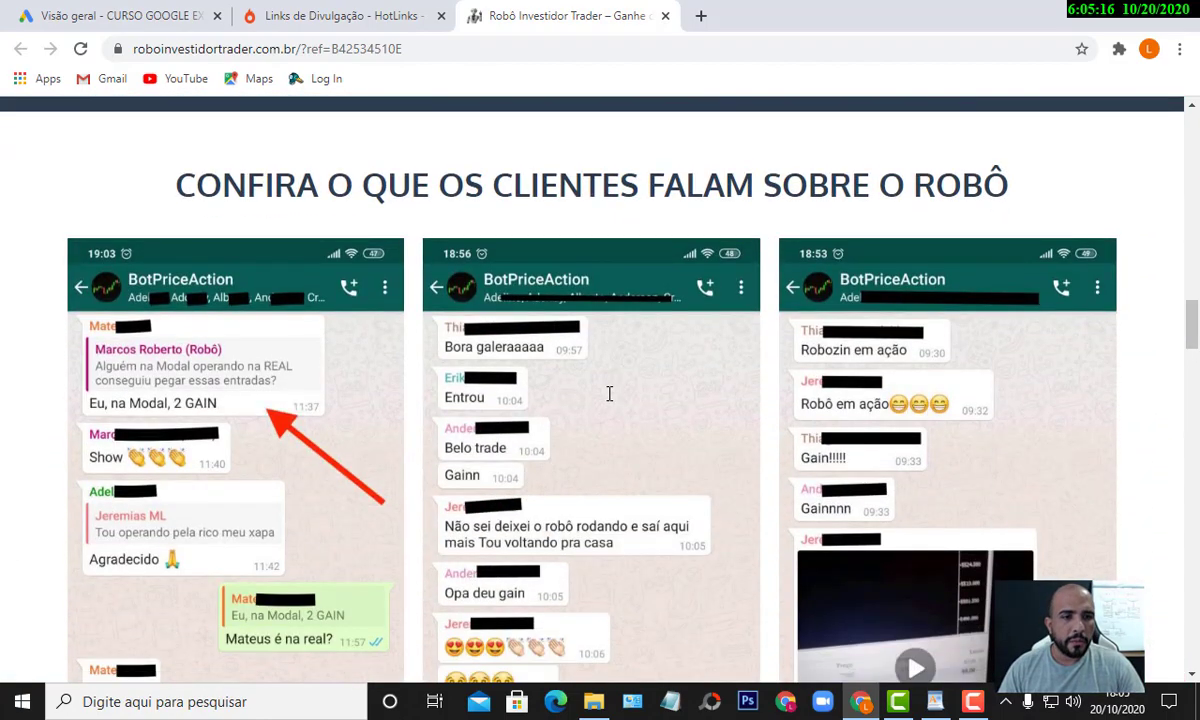
scroll(482, 276, down, 18)
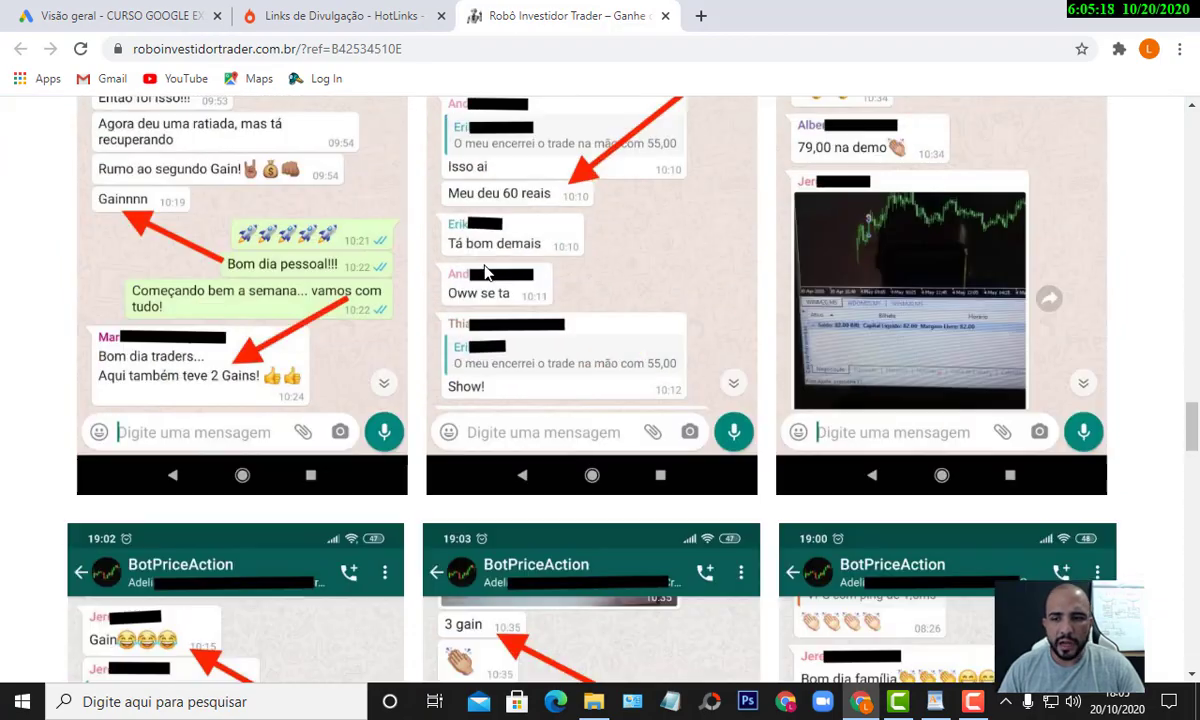
scroll(484, 272, down, 7)
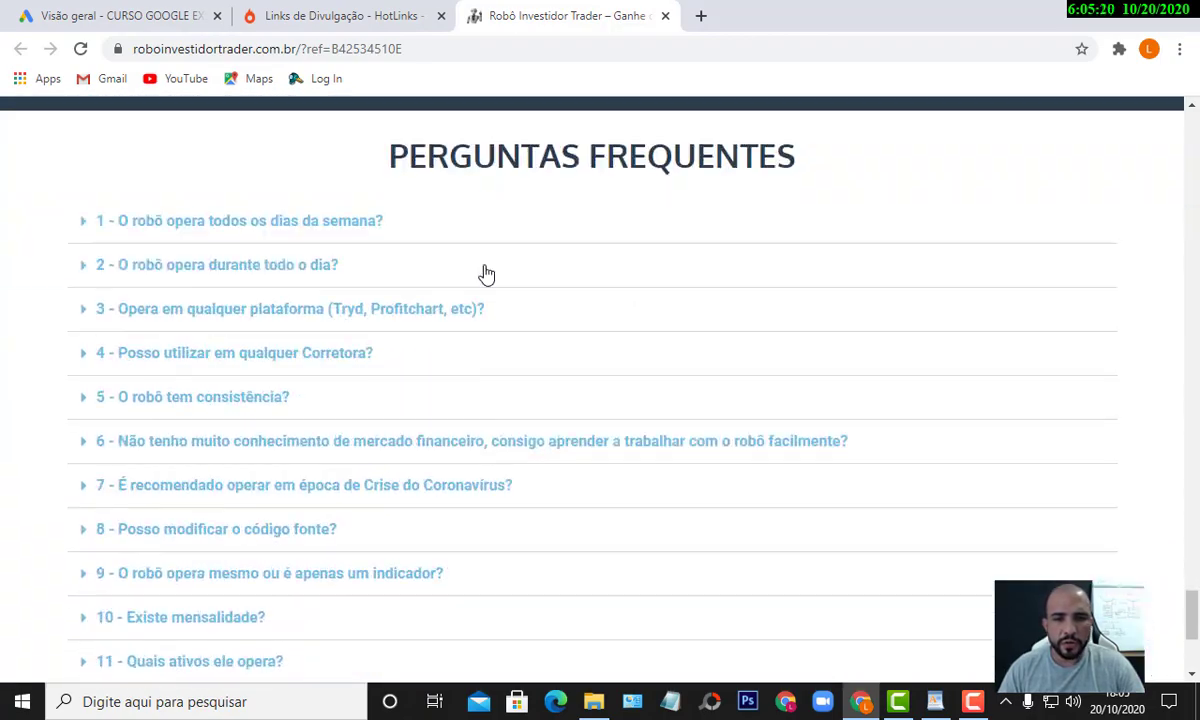
scroll(485, 270, up, 12)
scroll(486, 280, up, 15)
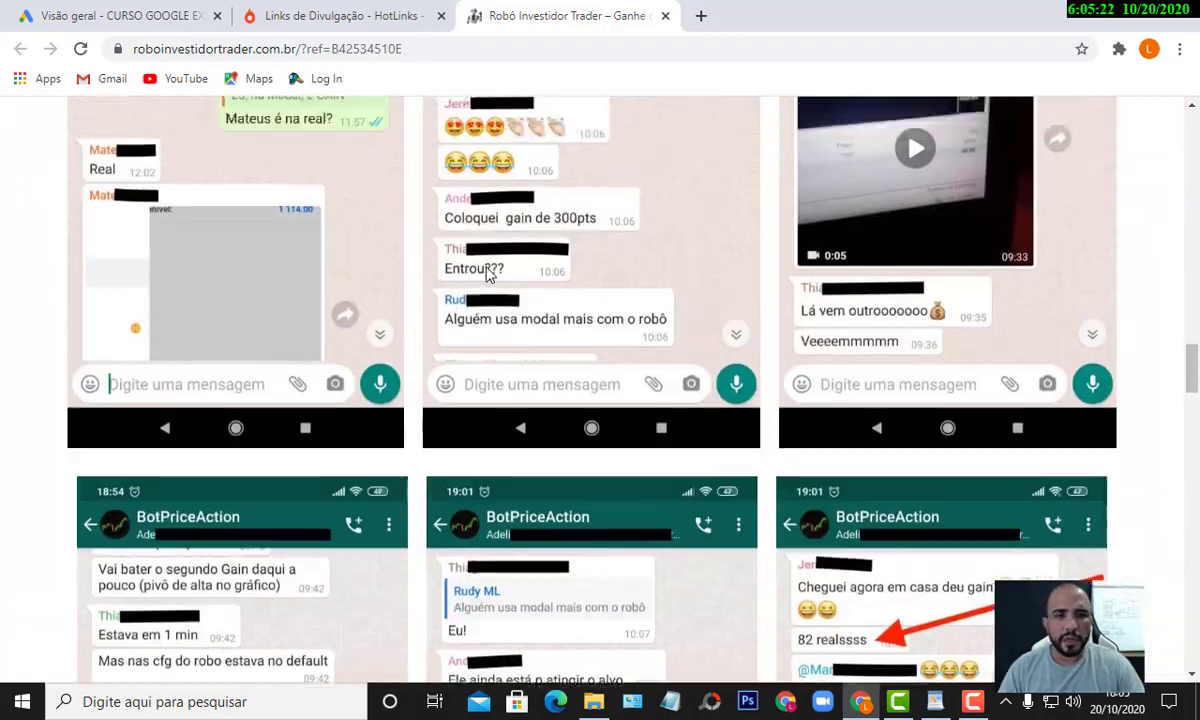
scroll(484, 296, up, 10)
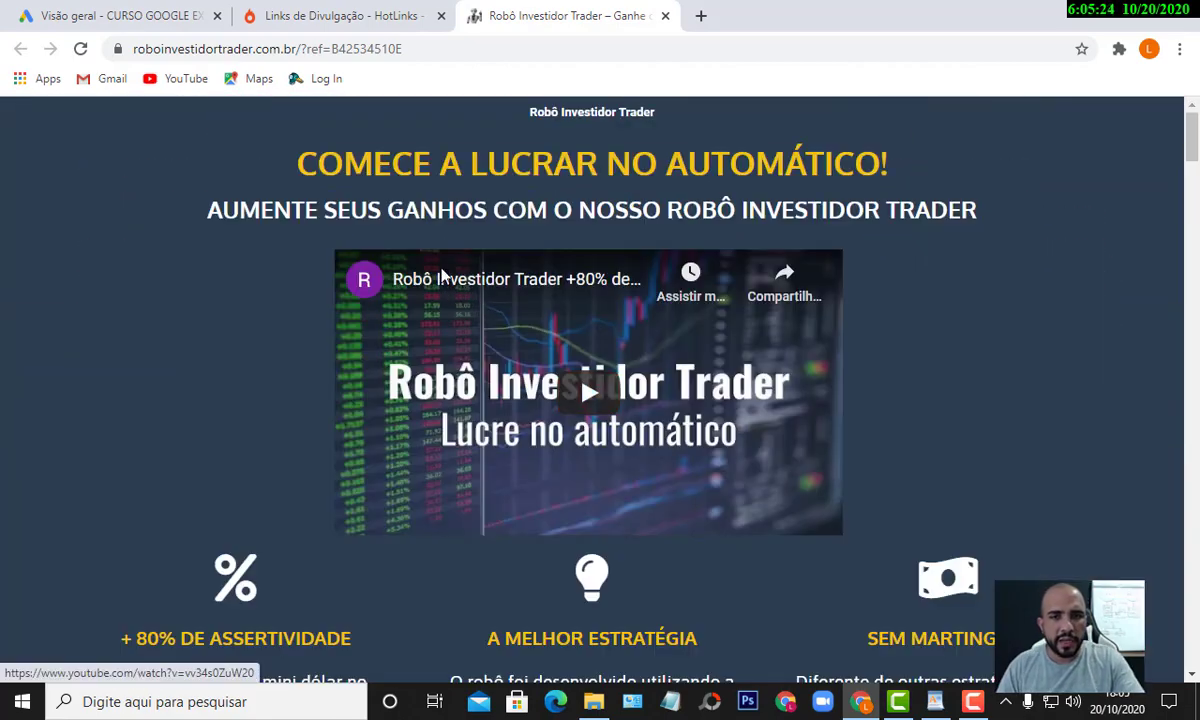
- Copy the product name from the sales page heading and open the Keyword Planner in Google Ads
drag(533, 112, 667, 111)
key(ctrl+c)
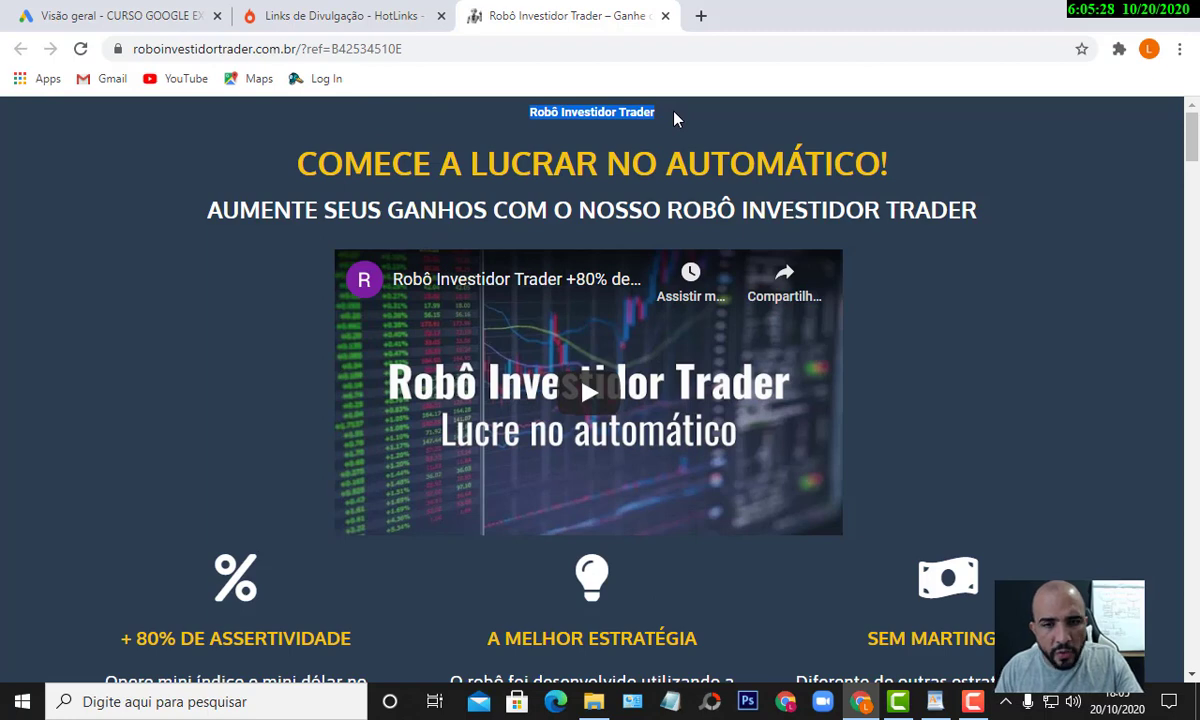
click(150, 10)
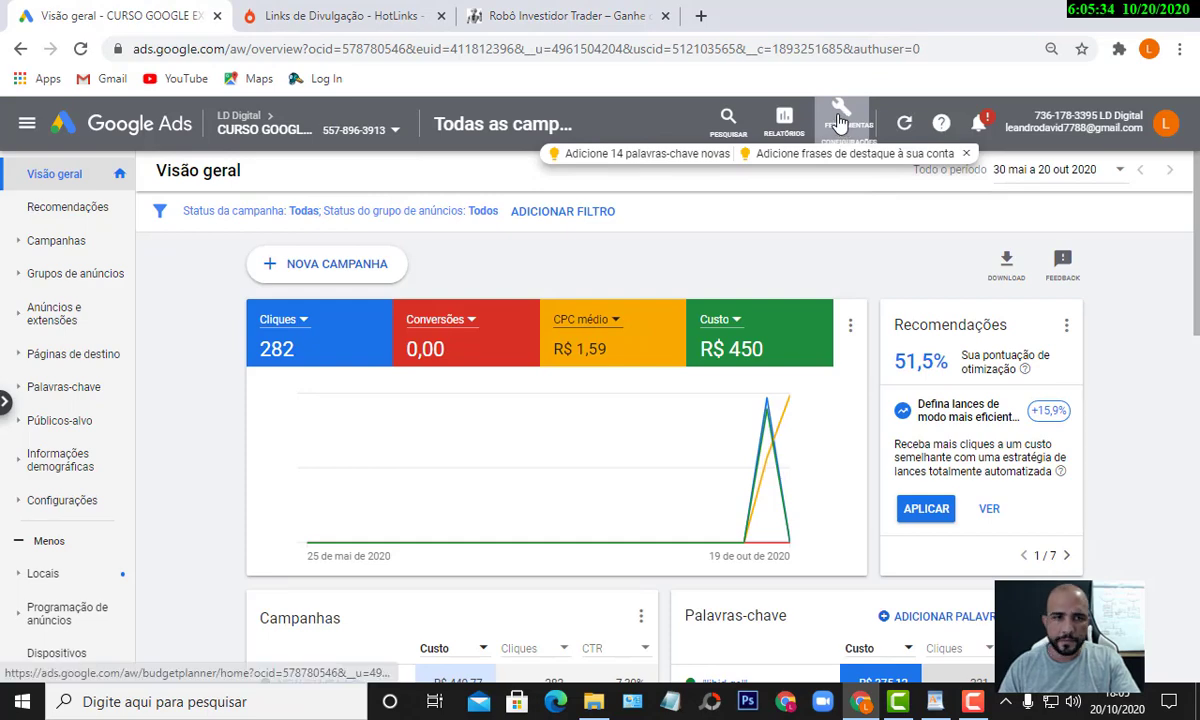
click(841, 120)
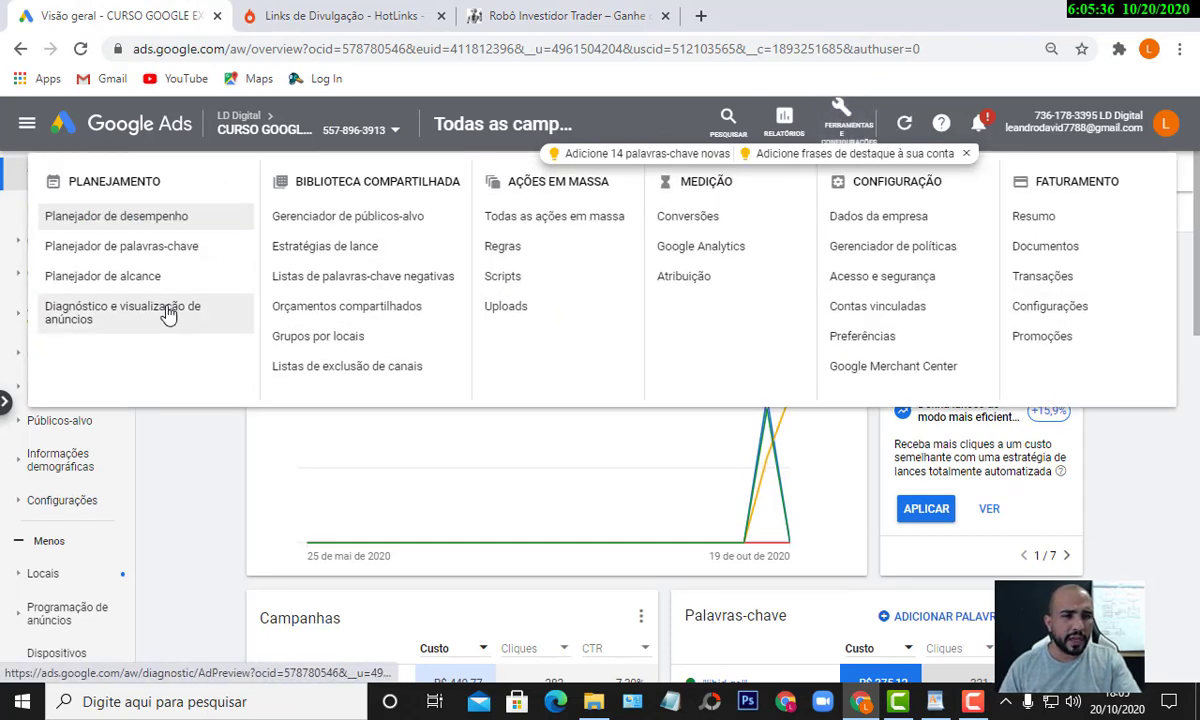
click(128, 258)
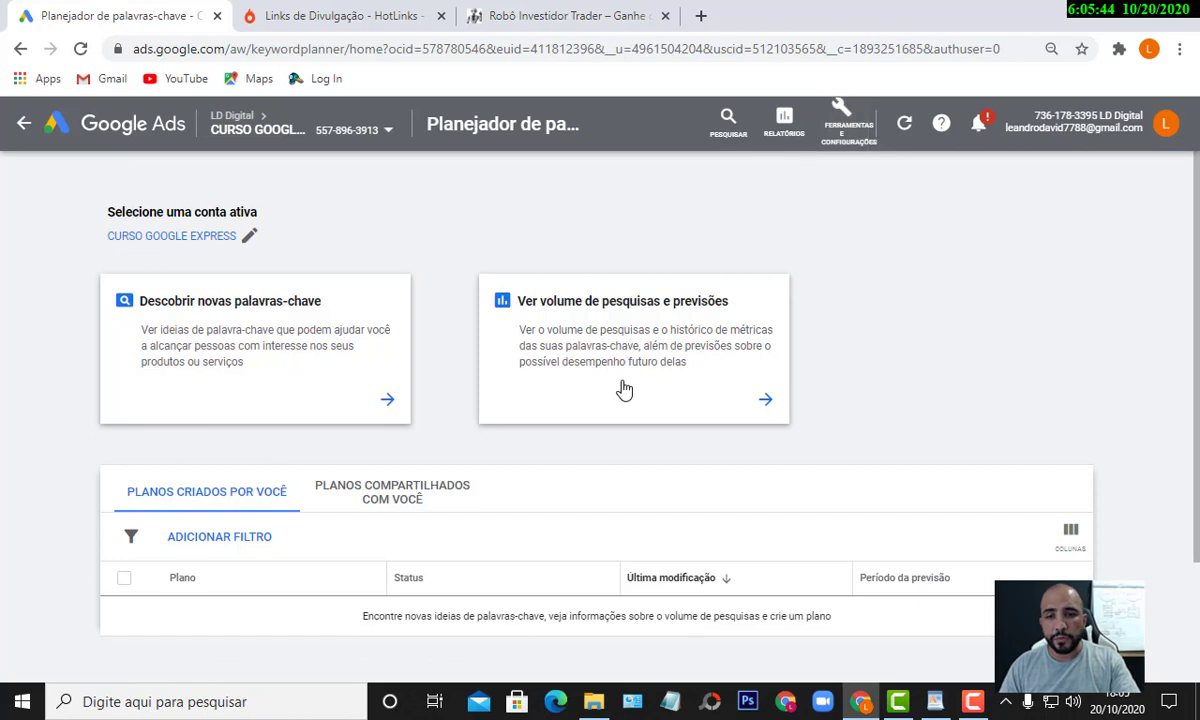
- Get search volume and forecasts for the keyword "Robô Investidor Trader"
click(621, 388)
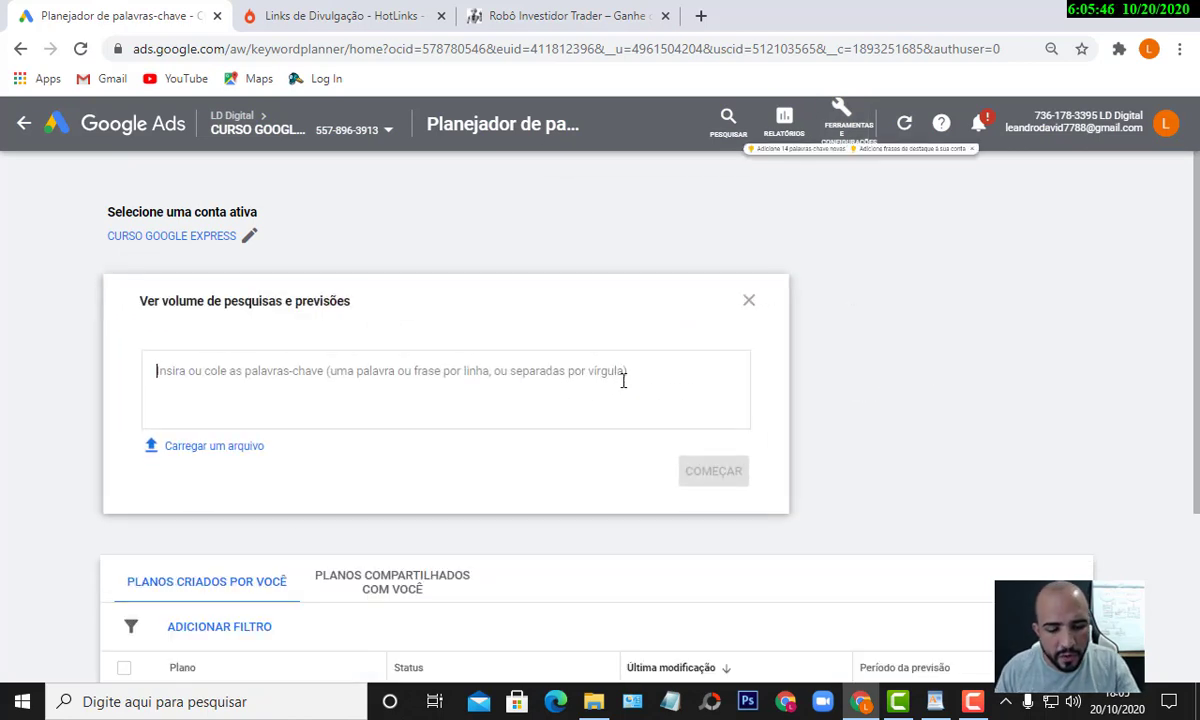
key(ctrl+v)
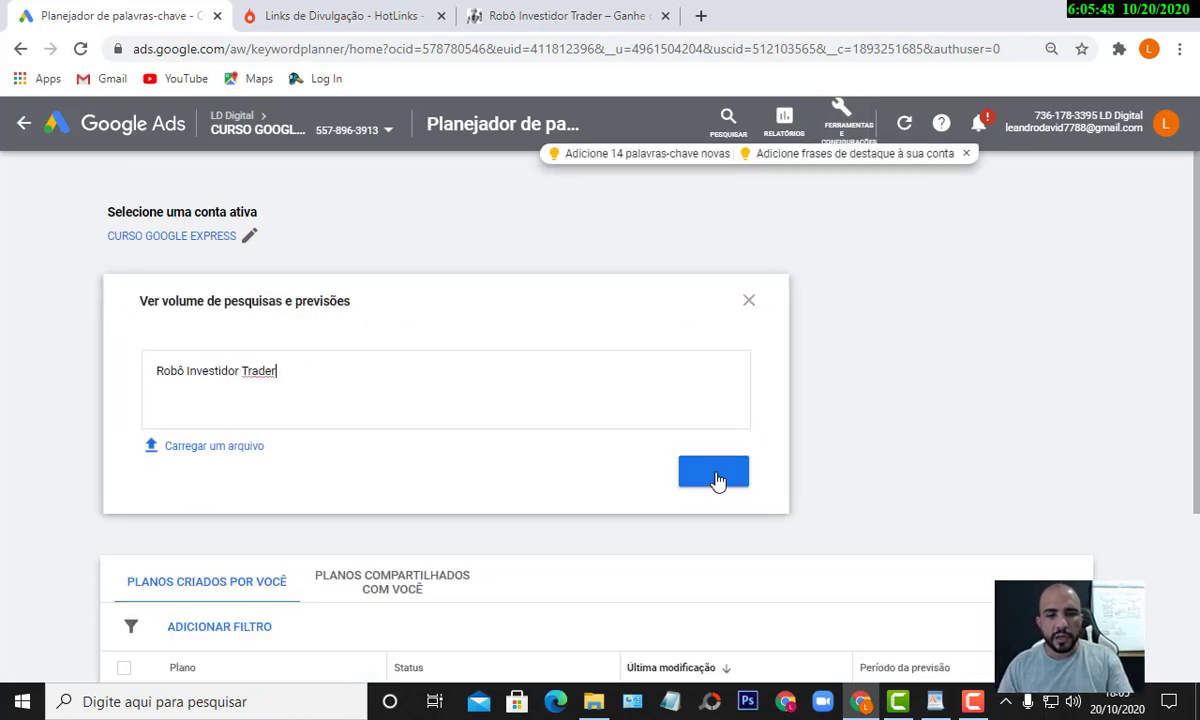
click(716, 479)
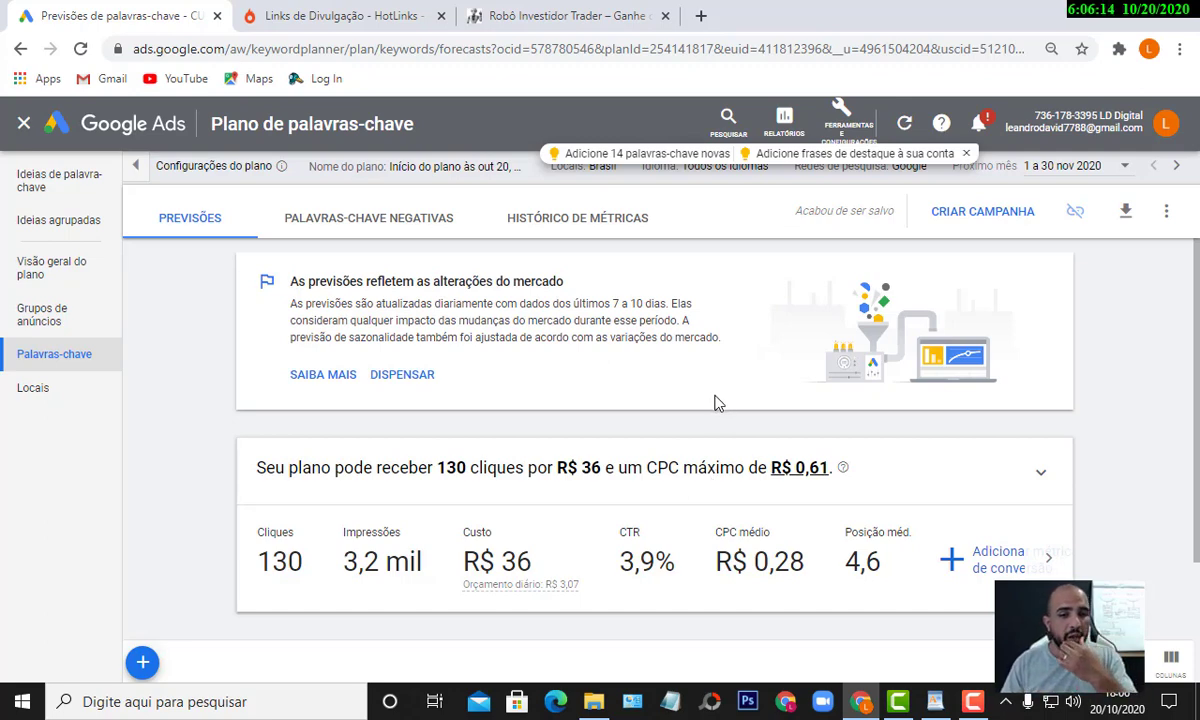
- Review the keyword's historical metrics and its monthly search trend chart
click(584, 224)
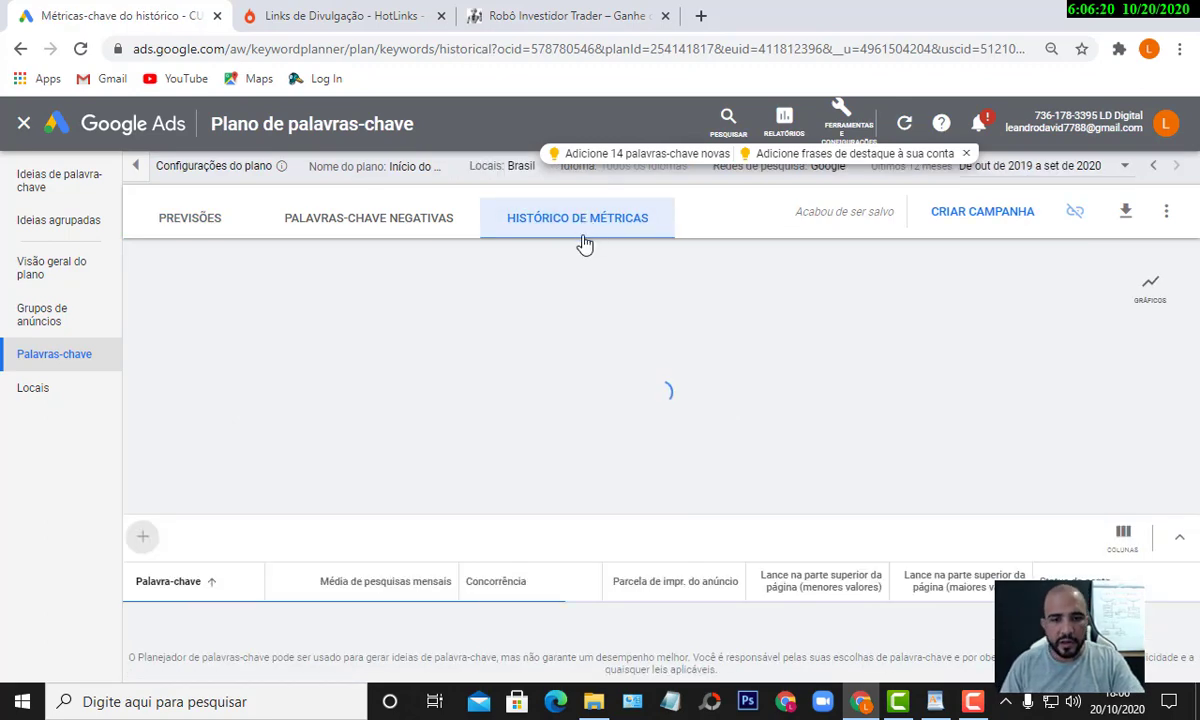
scroll(640, 420, down, 1)
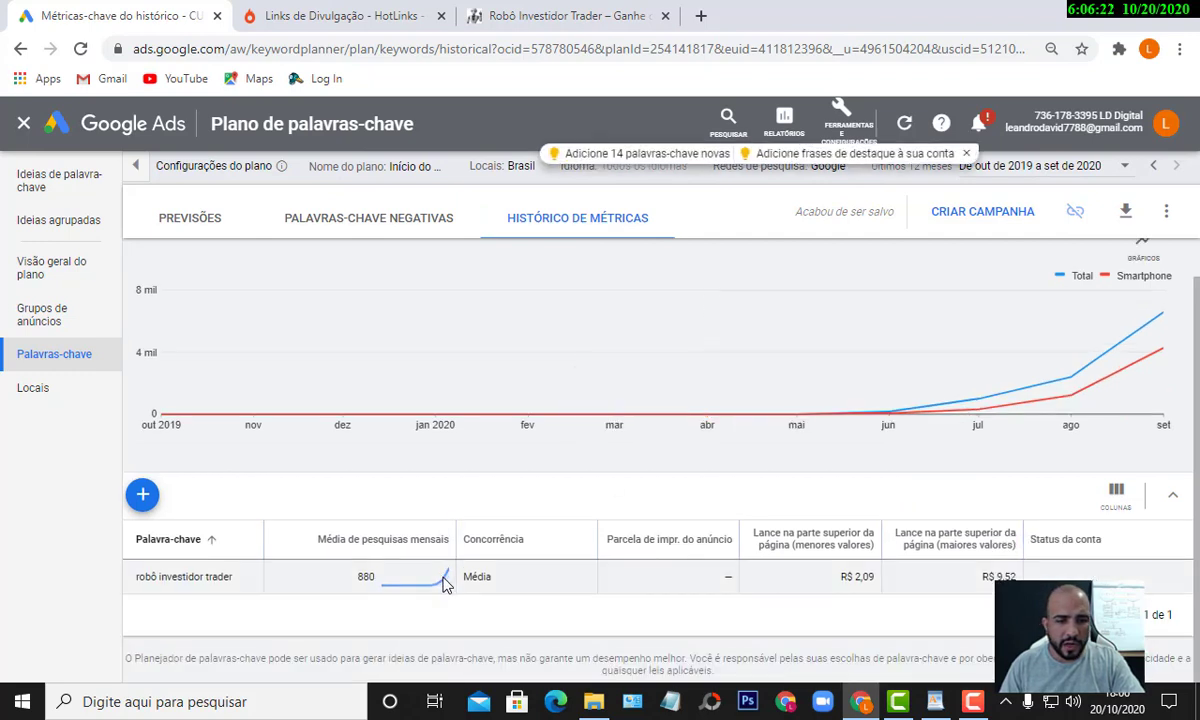
mouse_move(444, 582)
mouse_move(925, 392)
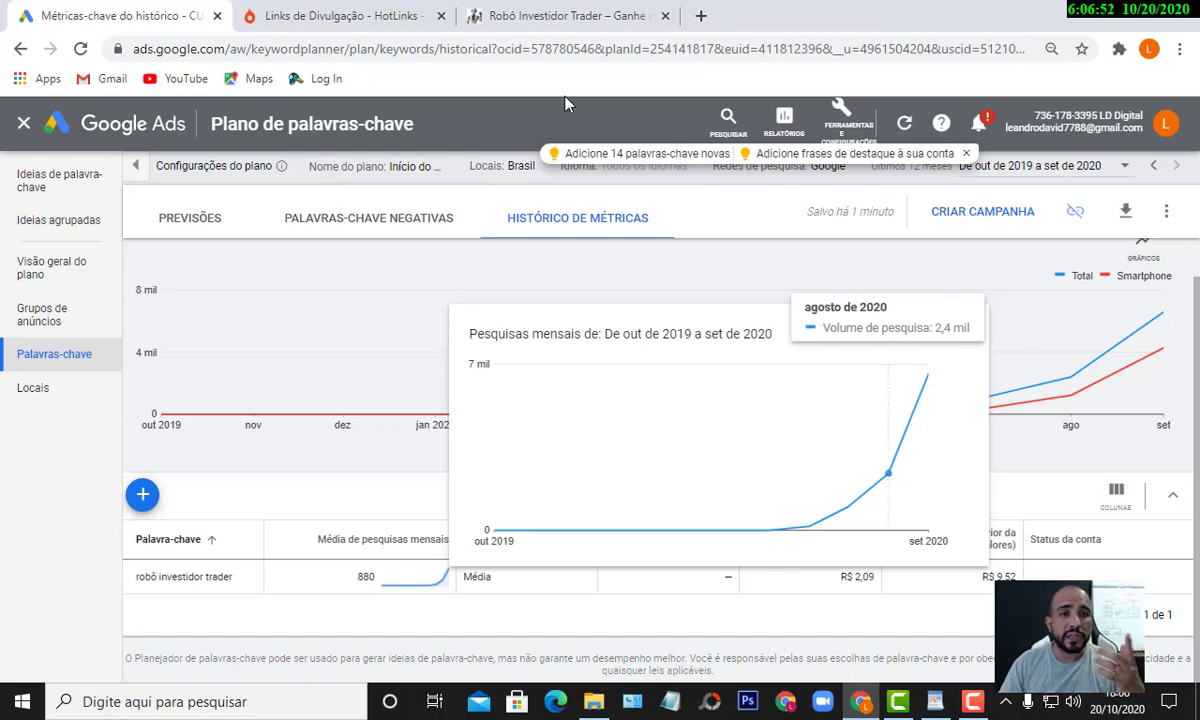
- Search Google for "robo investidor trader" in the sales page's tab and review the competing ads in the results
click(575, 17)
click(571, 48)
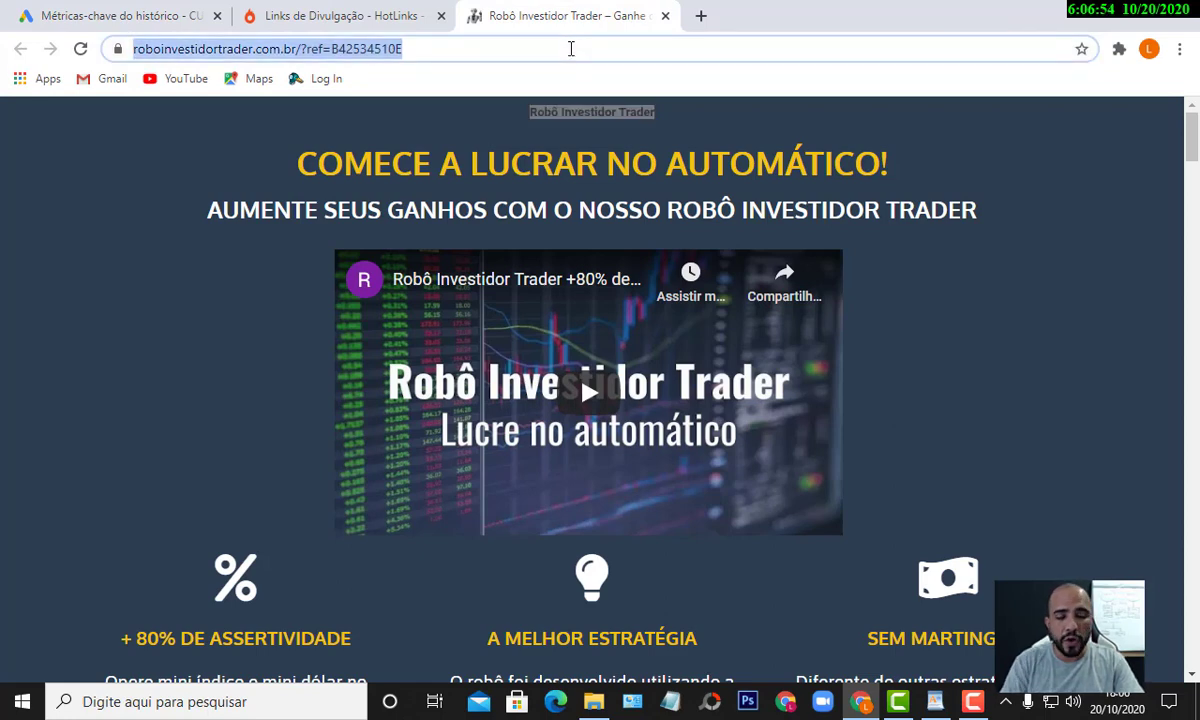
text(robo )
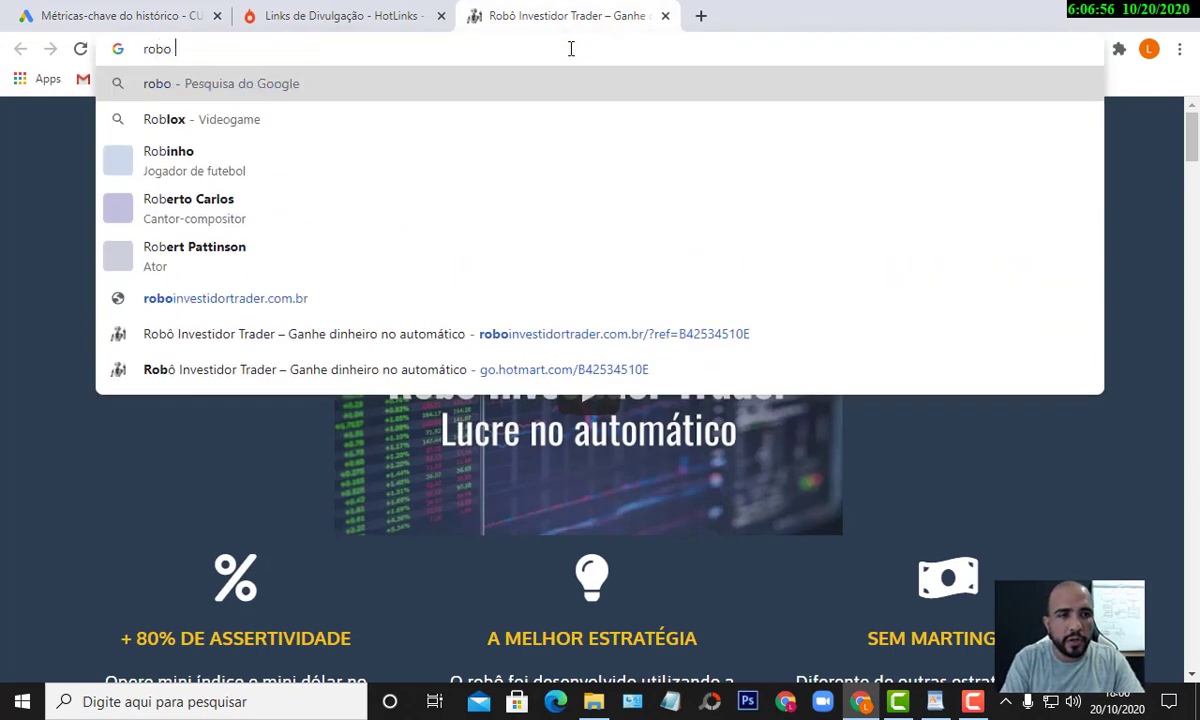
text(investi)
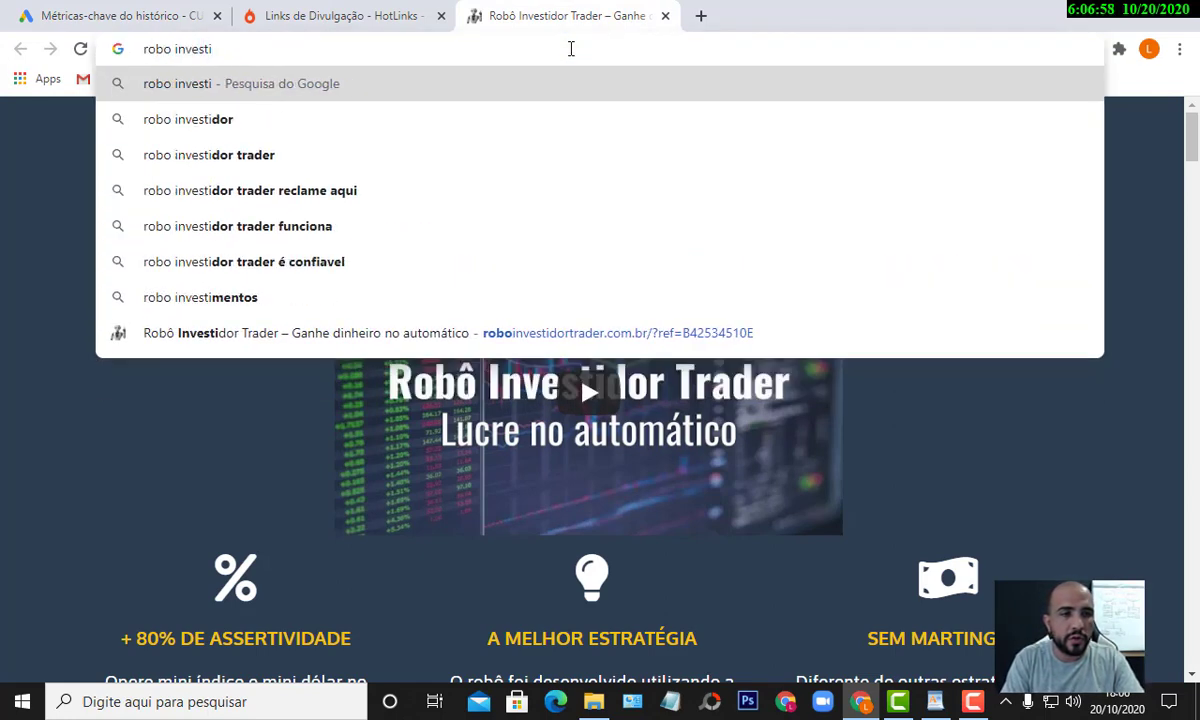
text(dor trader)
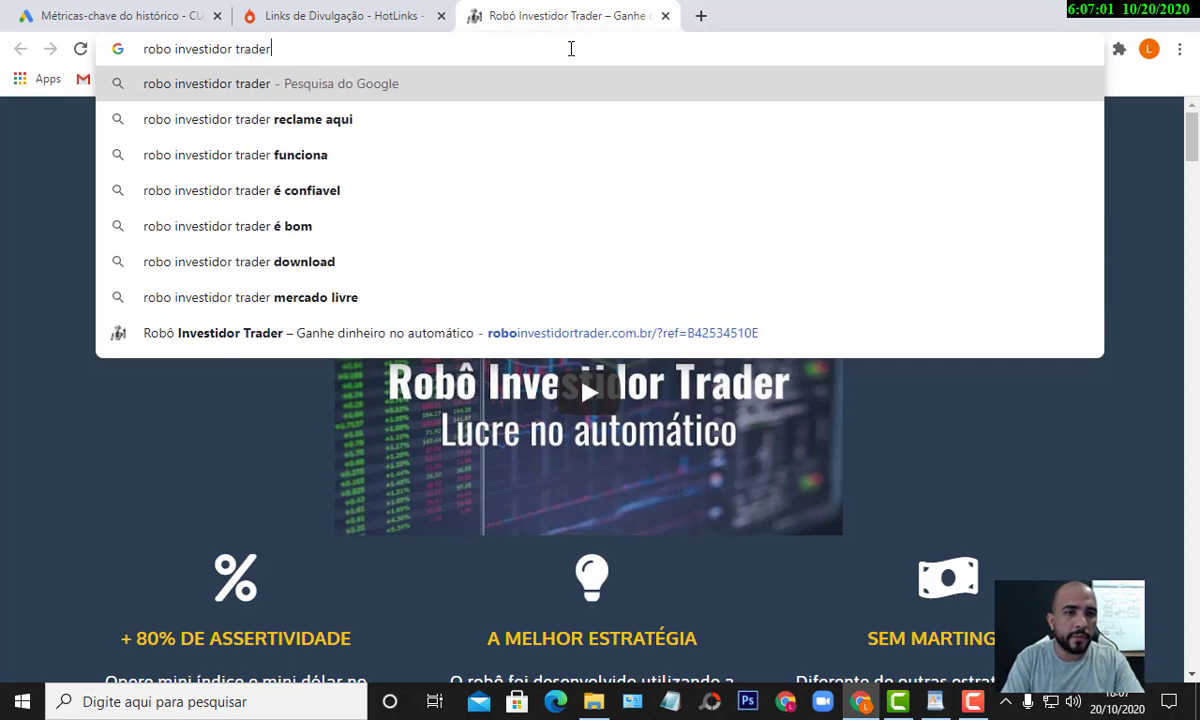
key(Return)
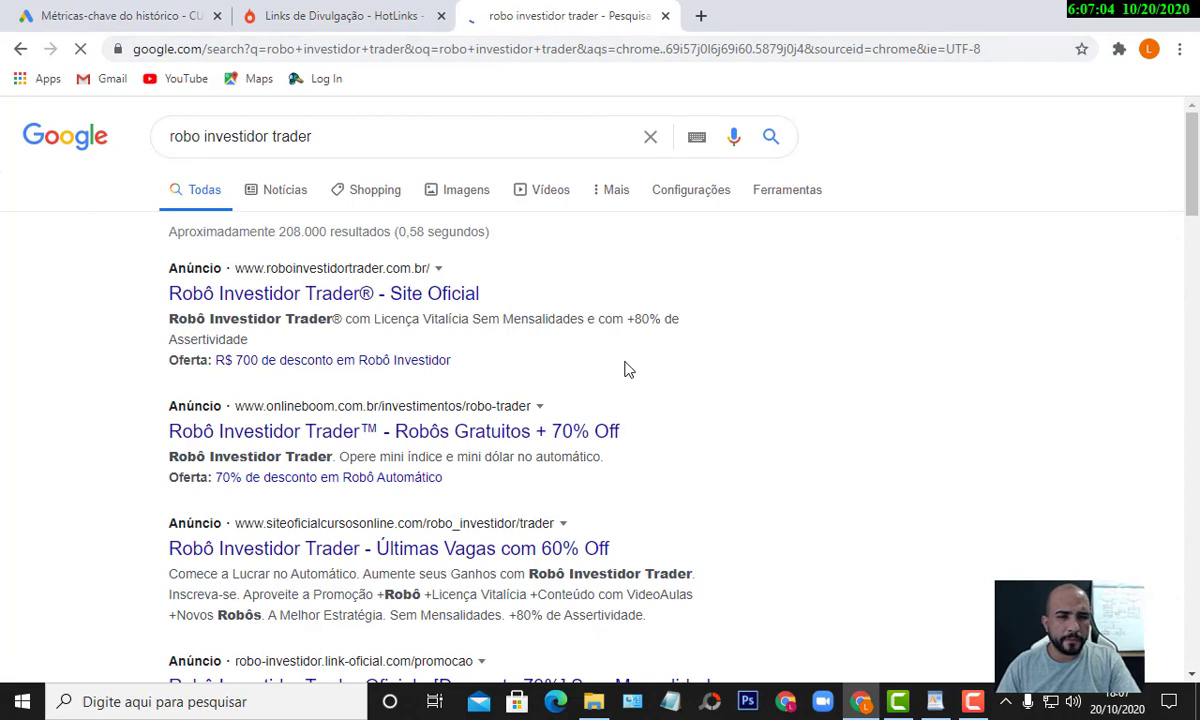
scroll(521, 346, down, 2)
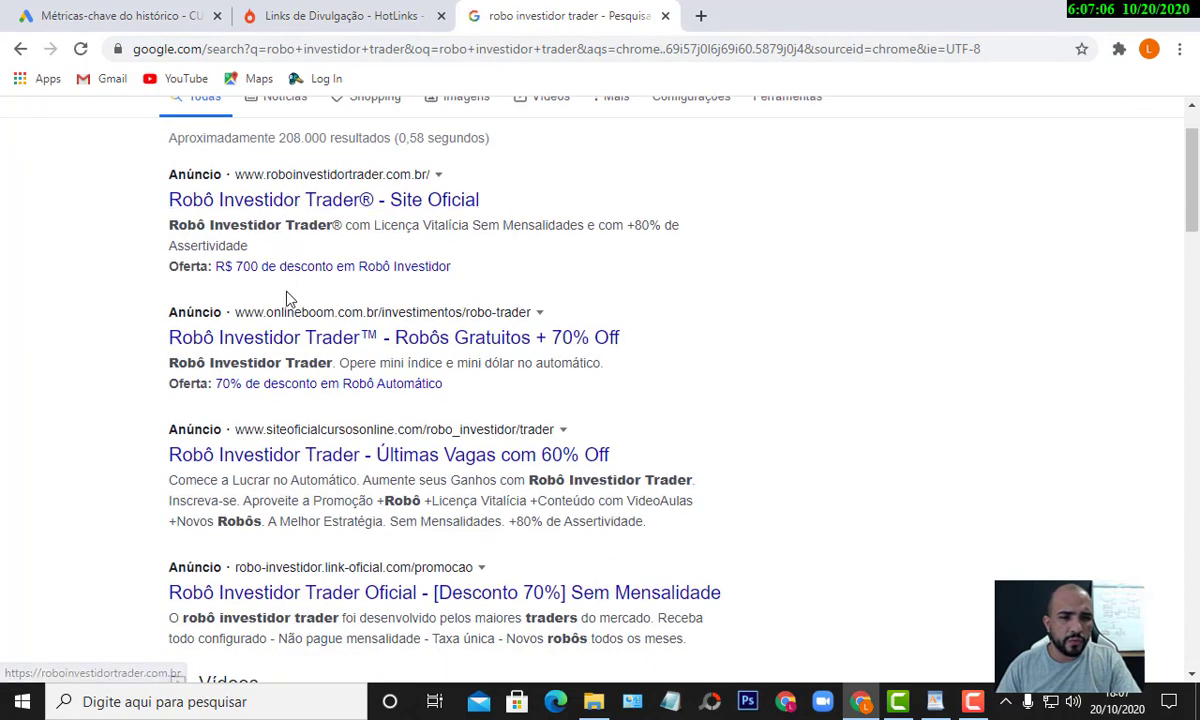
scroll(305, 380, down, 1)
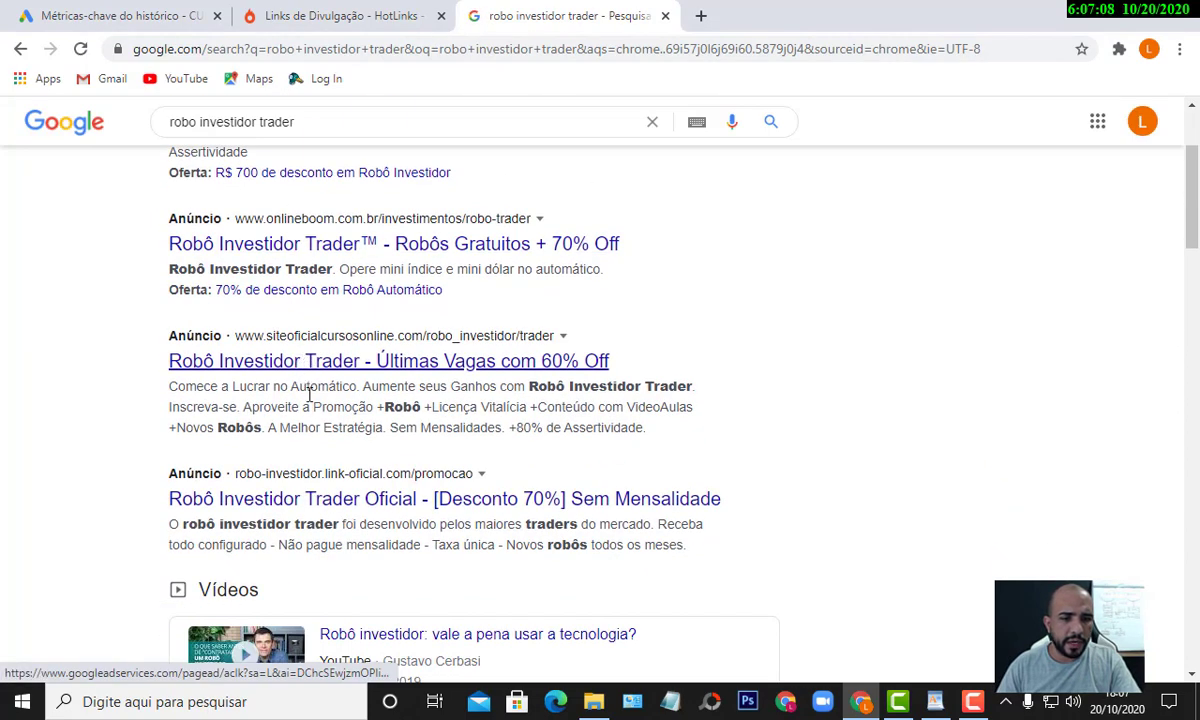
- Examine the remaining ads and organic results on the first Google results page for "robo investidor trader"
scroll(288, 510, down, 7)
scroll(288, 510, down, 6)
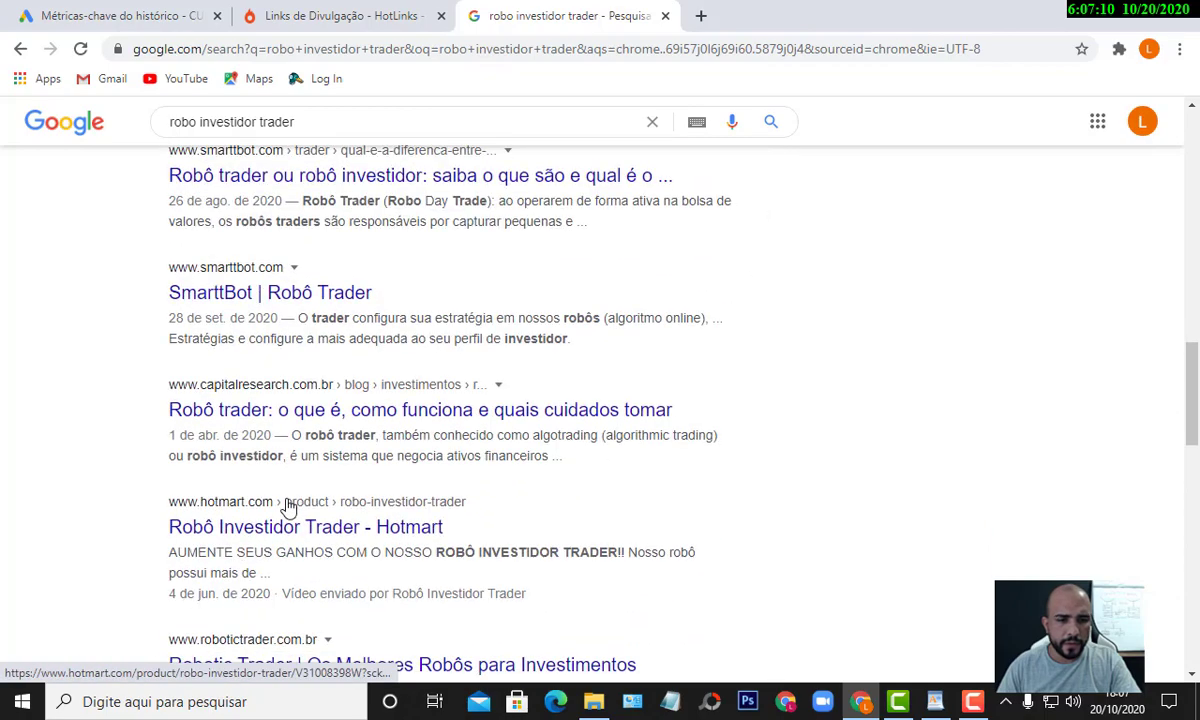
scroll(300, 495, down, 10)
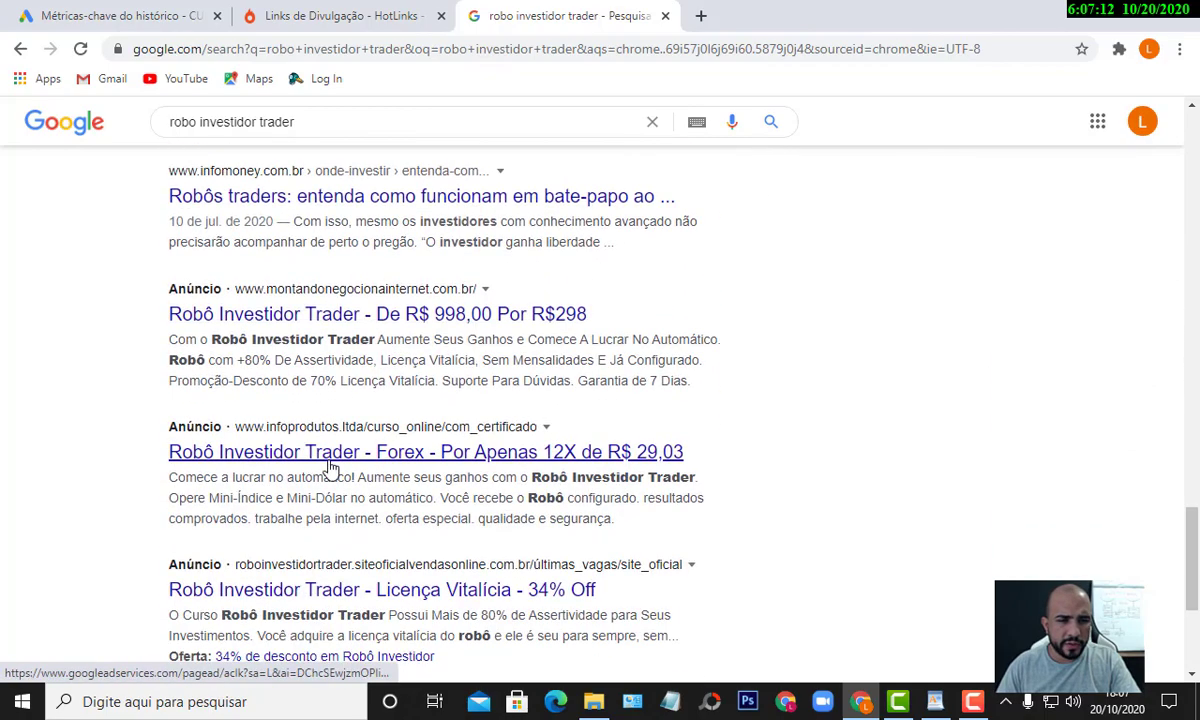
scroll(330, 468, down, 2)
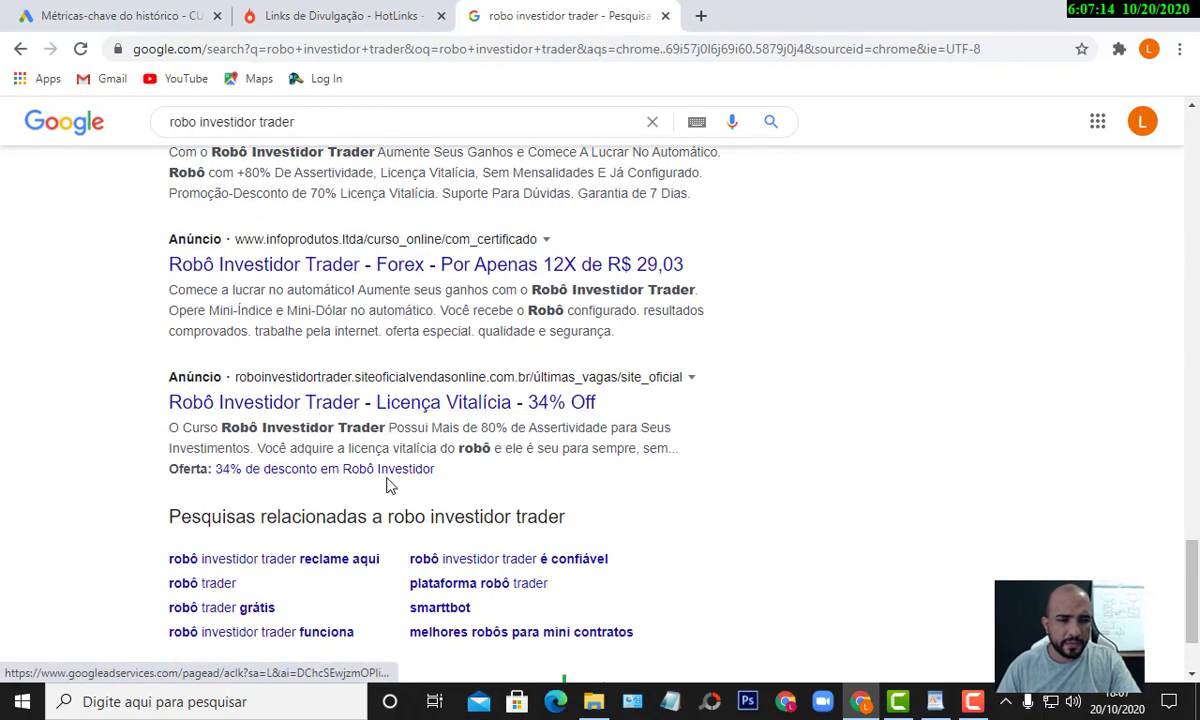
scroll(405, 462, up, 8)
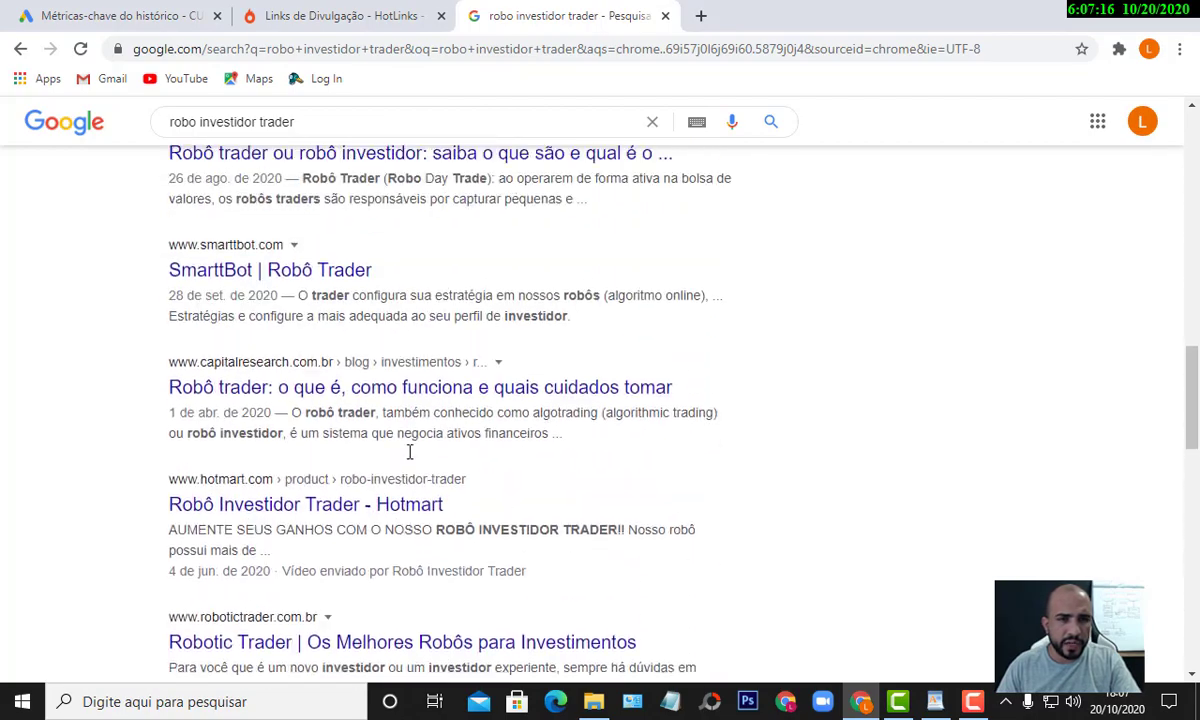
scroll(409, 452, up, 9)
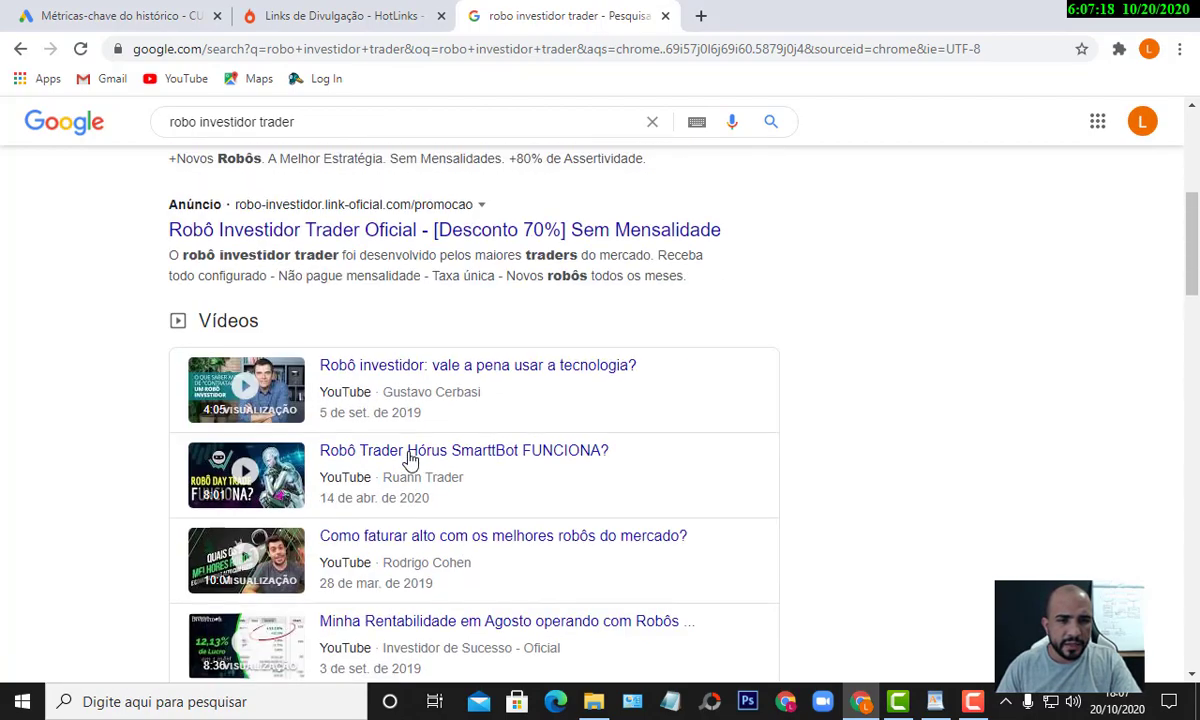
scroll(410, 455, up, 5)
scroll(412, 455, down, 10)
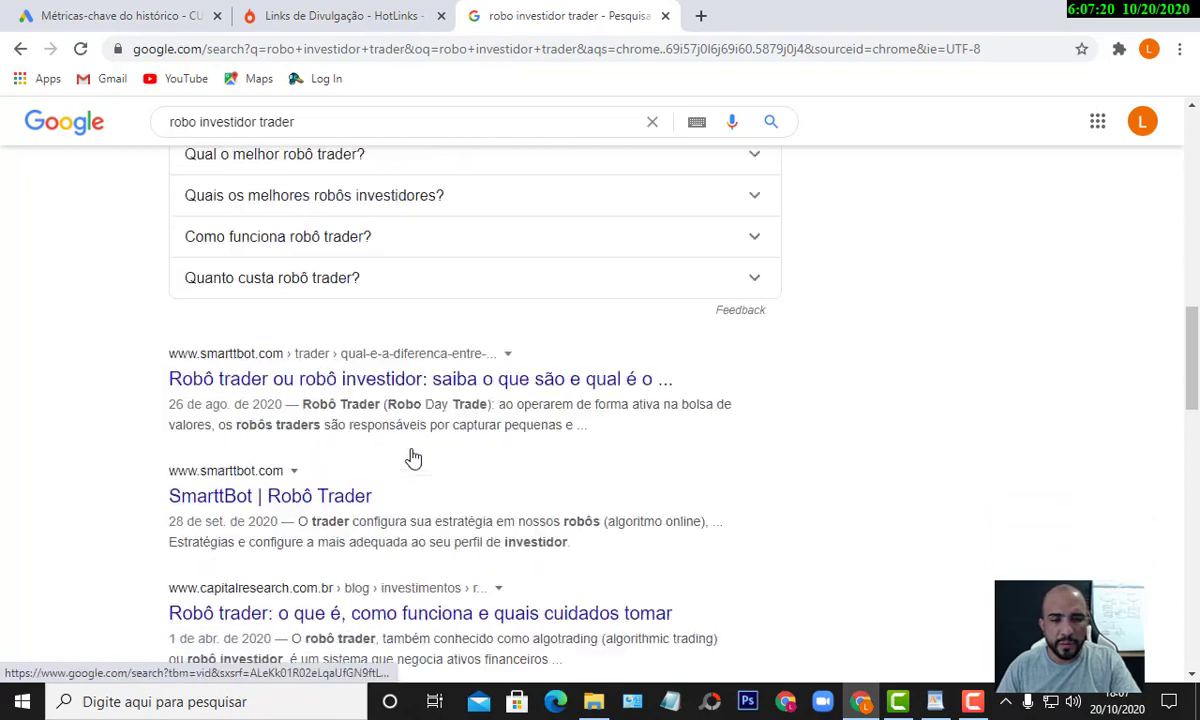
scroll(413, 457, down, 15)
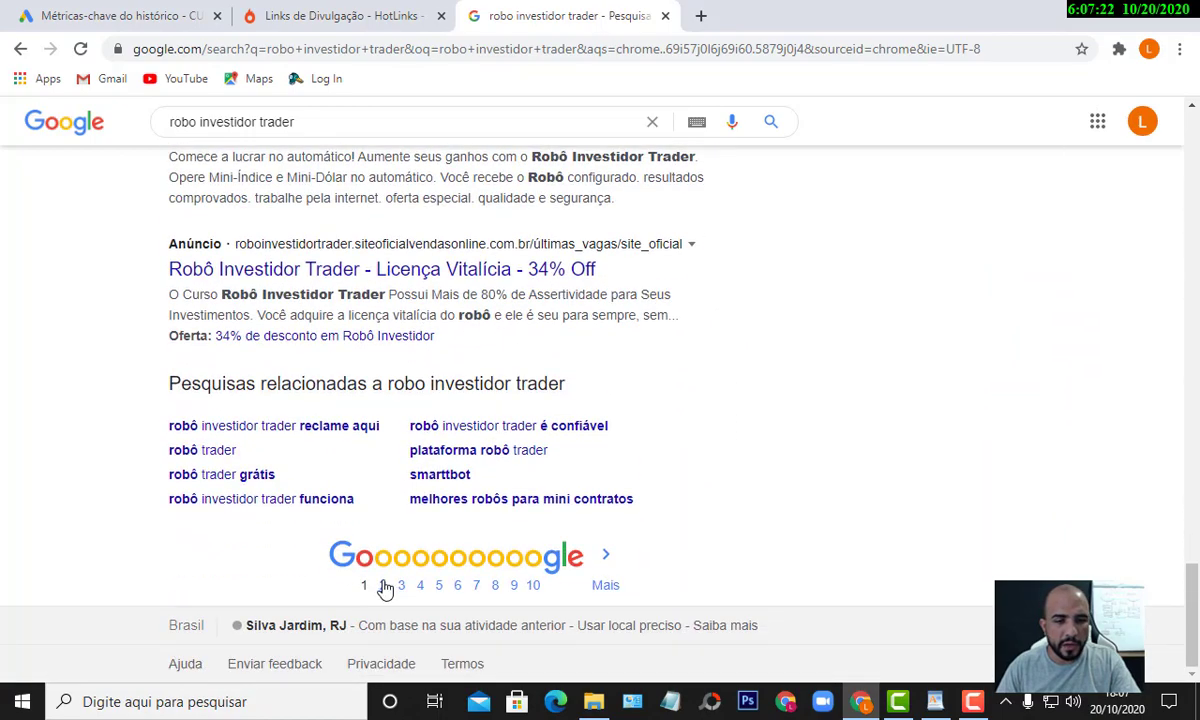
- Open the second page of Google results and check which competing ads and organic listings it contains
click(383, 586)
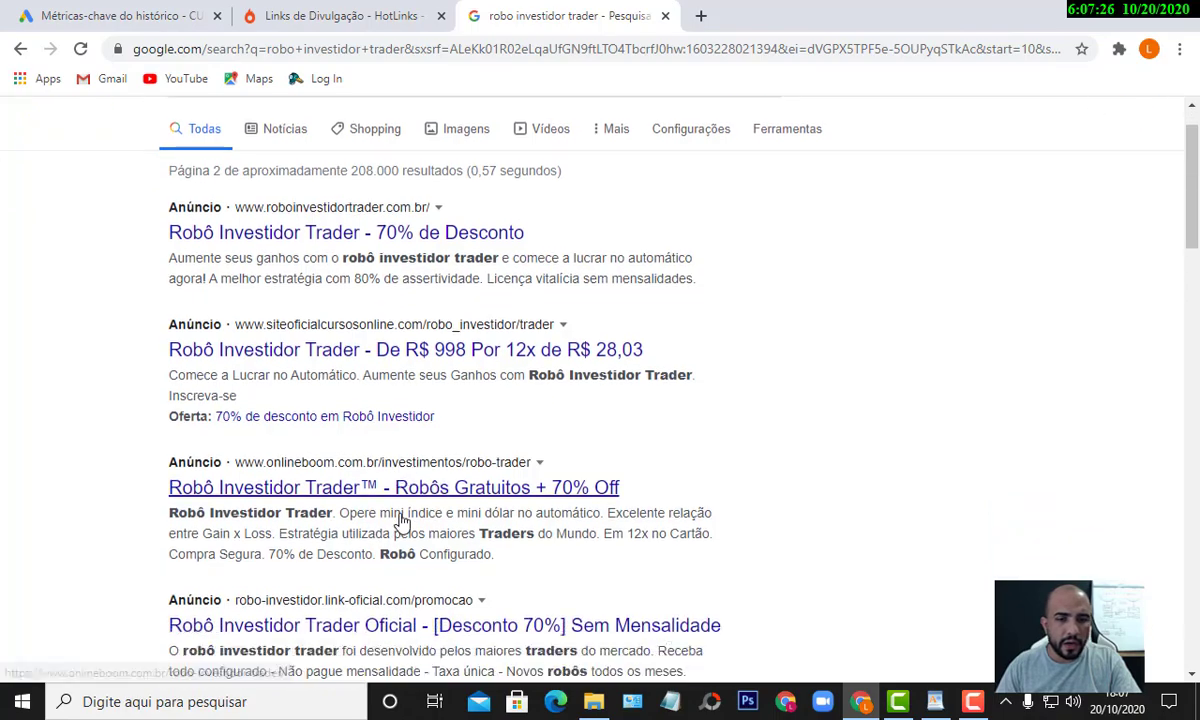
scroll(395, 560, down, 3)
scroll(400, 523, down, 3)
scroll(400, 523, down, 12)
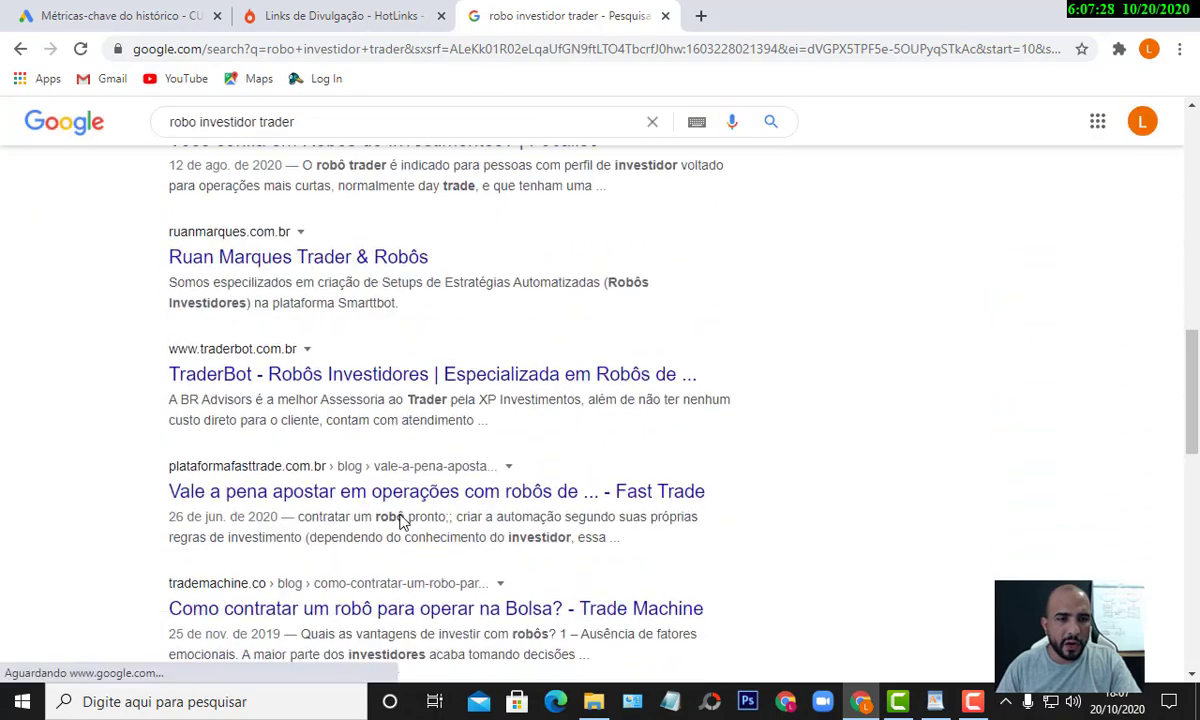
scroll(403, 528, up, 1)
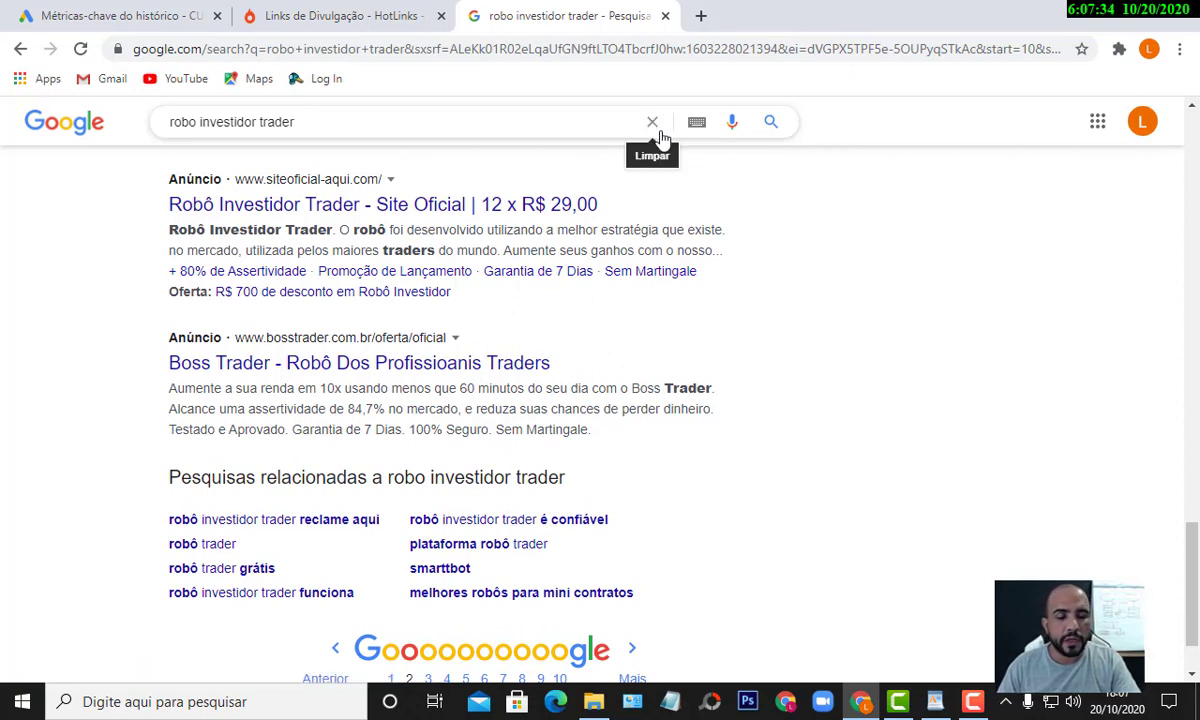
- Return to Hotmart's affiliation market and browse its hottest products for another candidate to promote
click(400, 17)
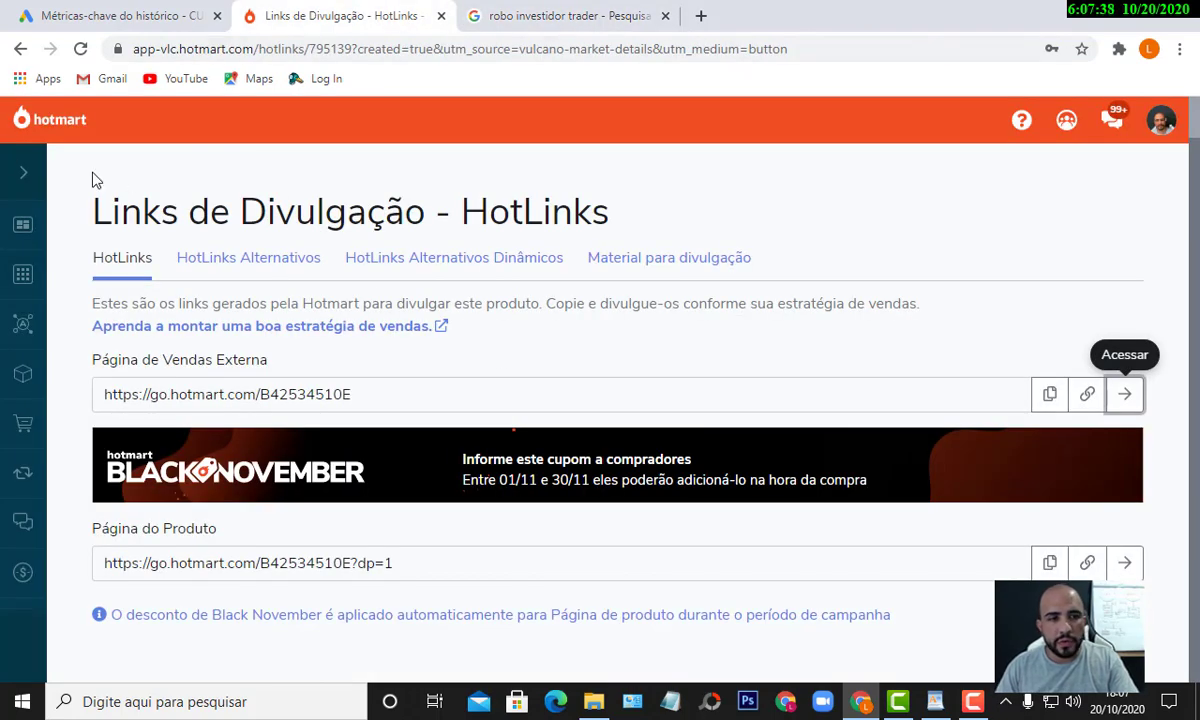
click(19, 50)
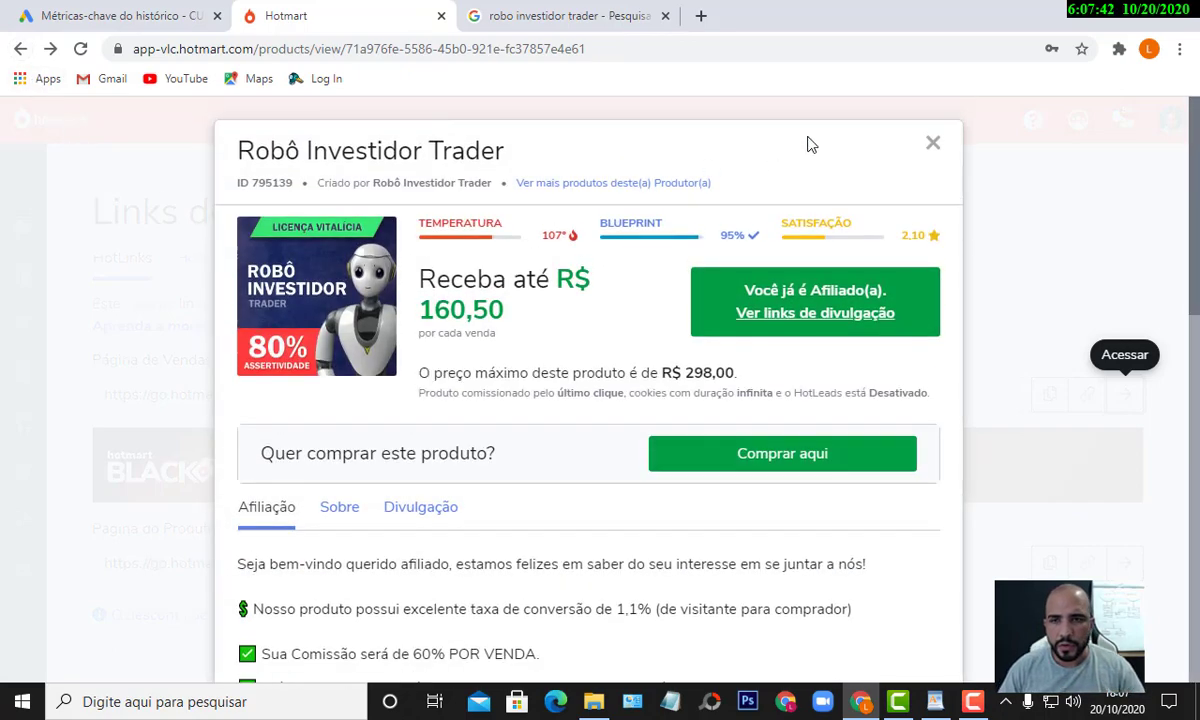
click(932, 145)
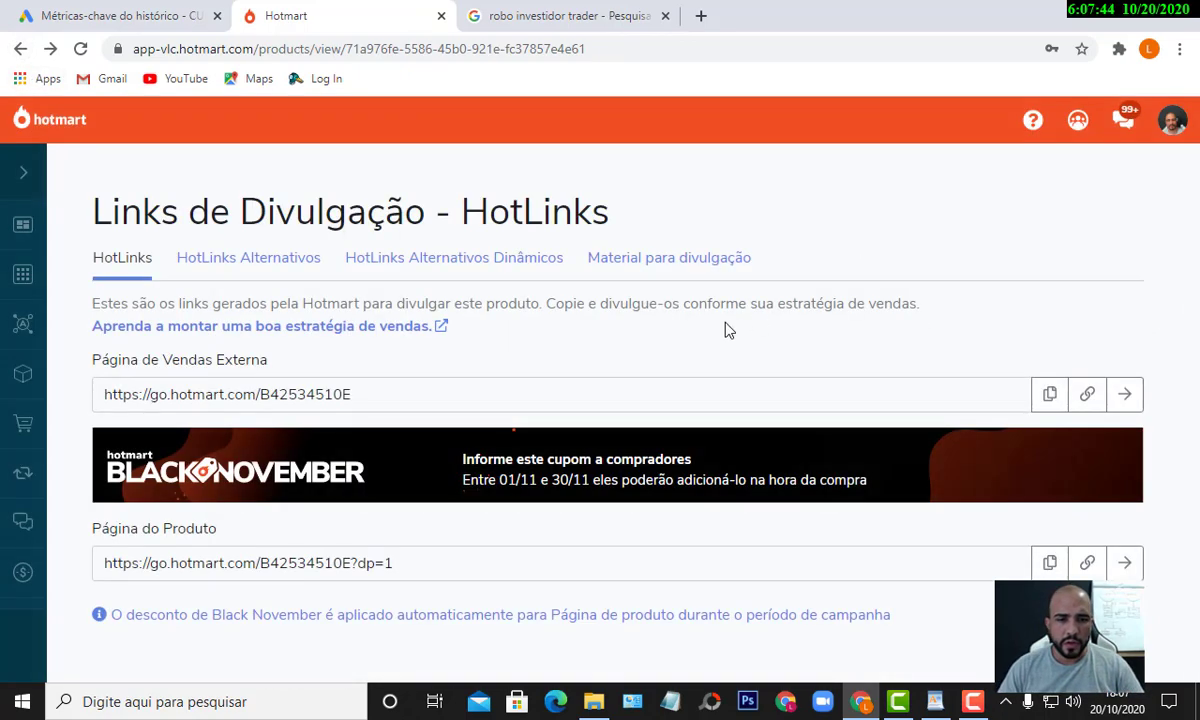
click(19, 50)
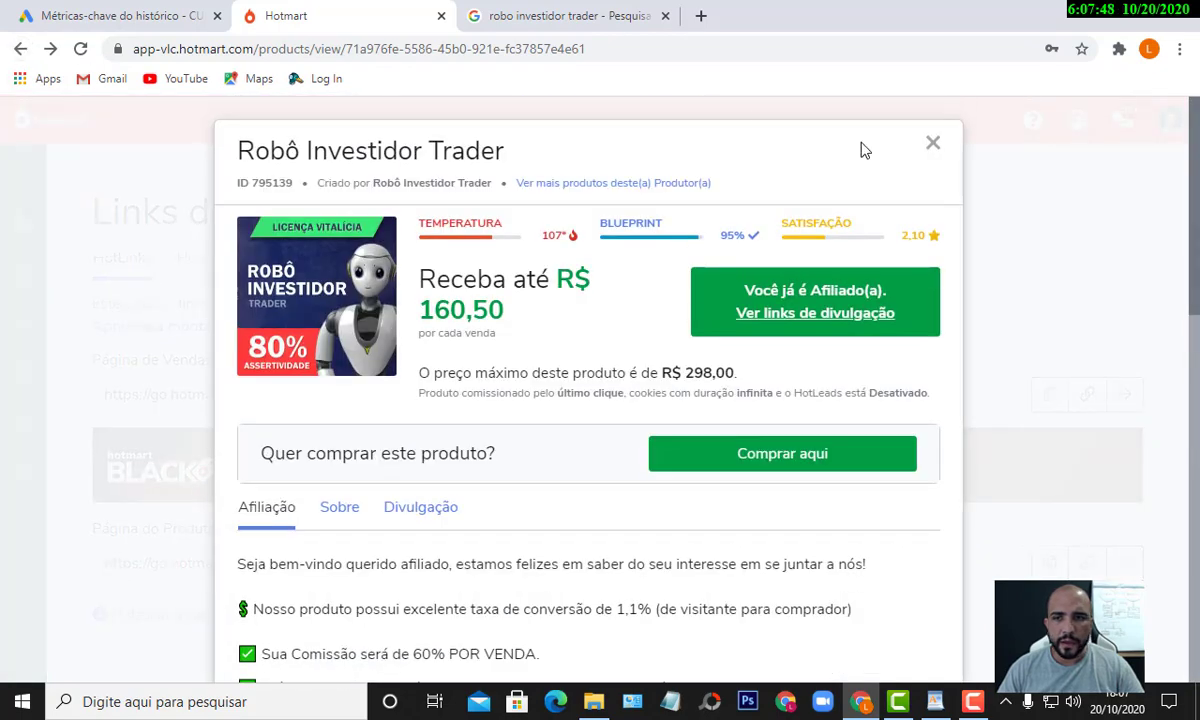
click(19, 50)
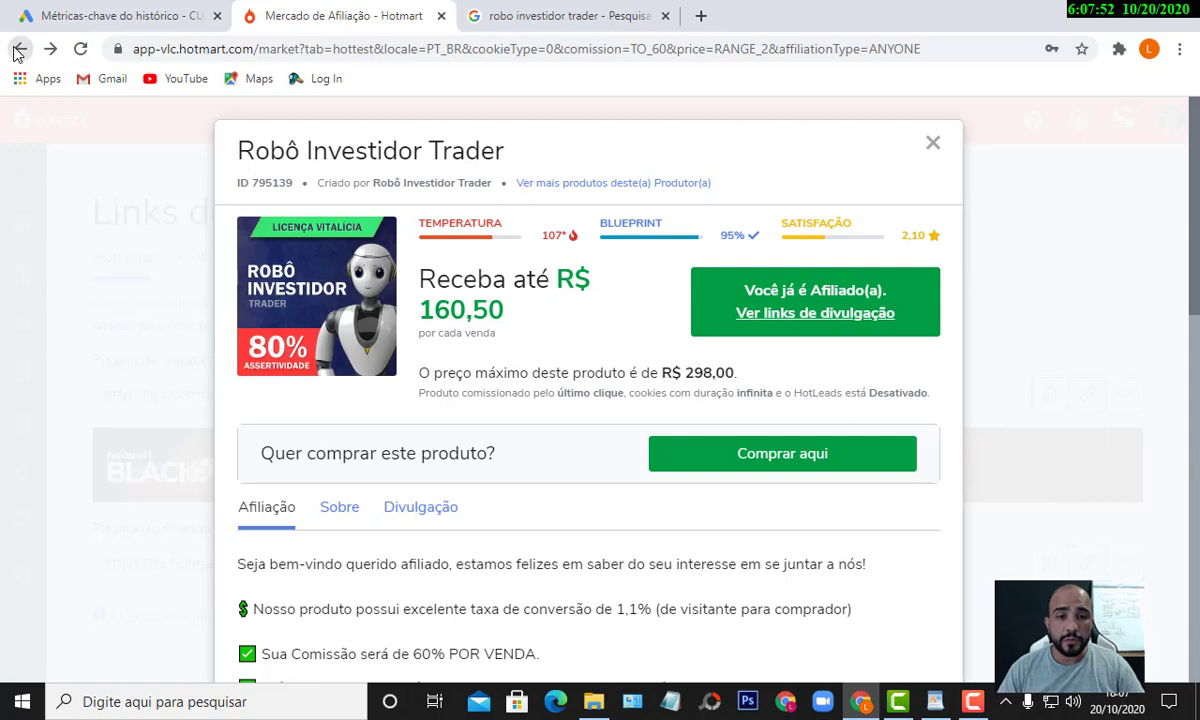
click(933, 143)
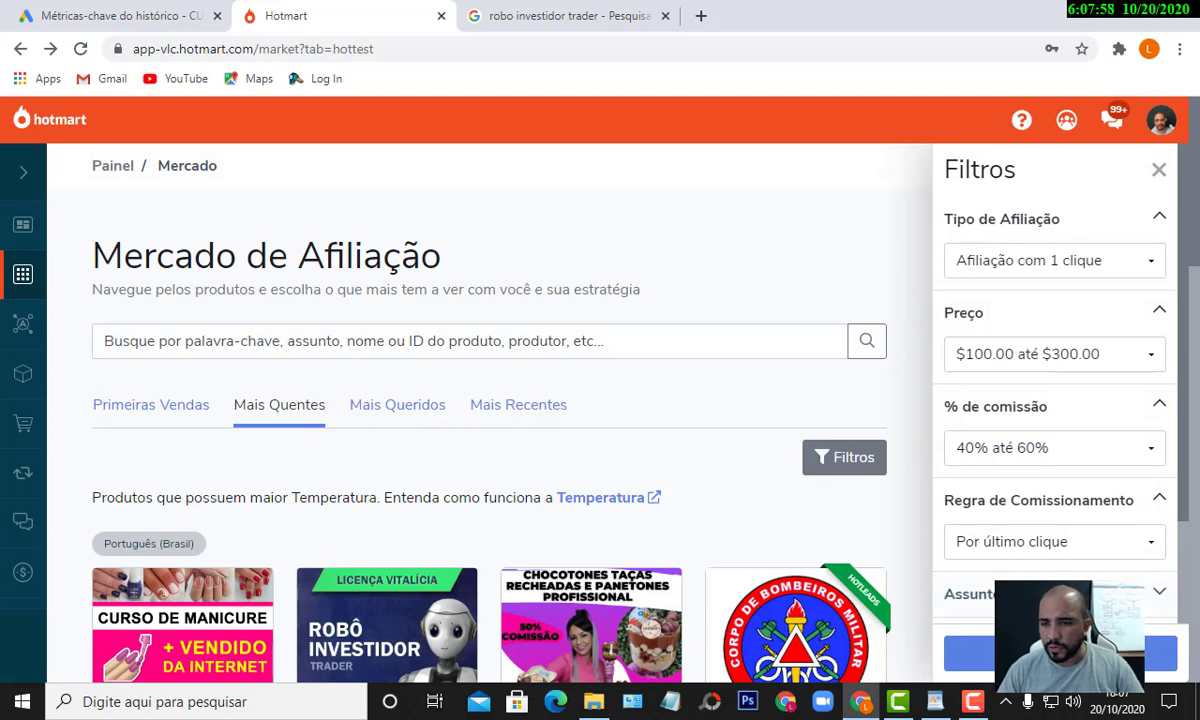
scroll(765, 434, down, 1)
scroll(765, 434, down, 2)
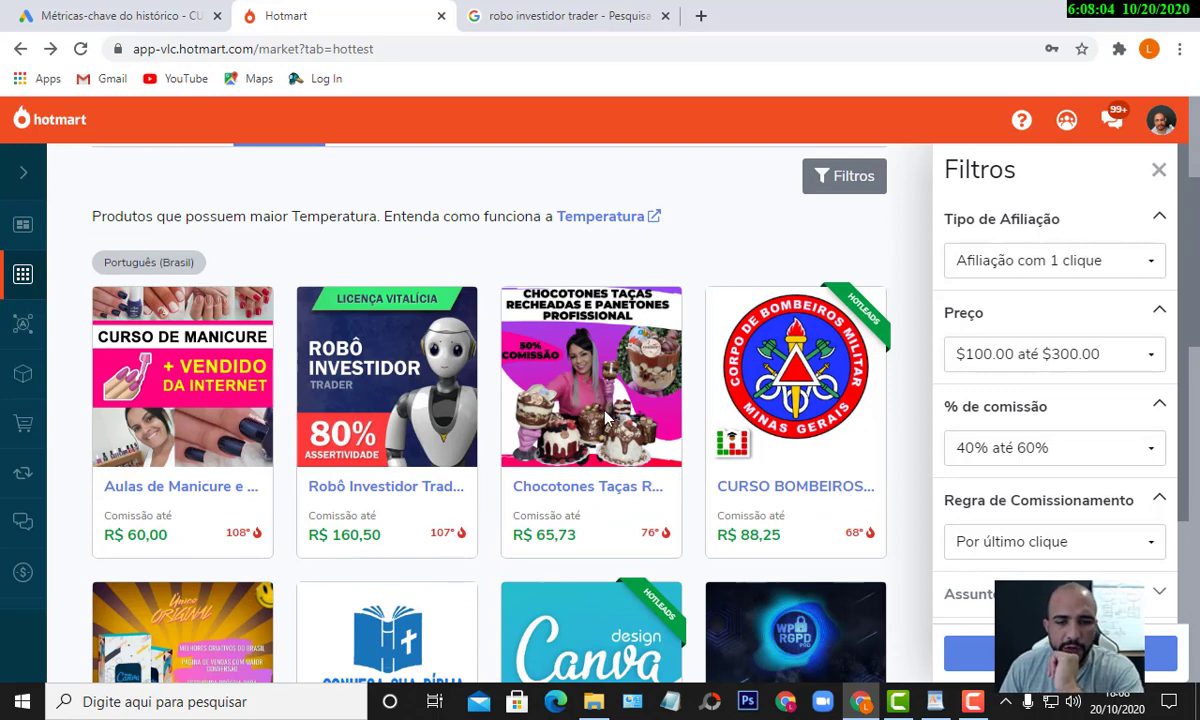
scroll(603, 417, down, 2)
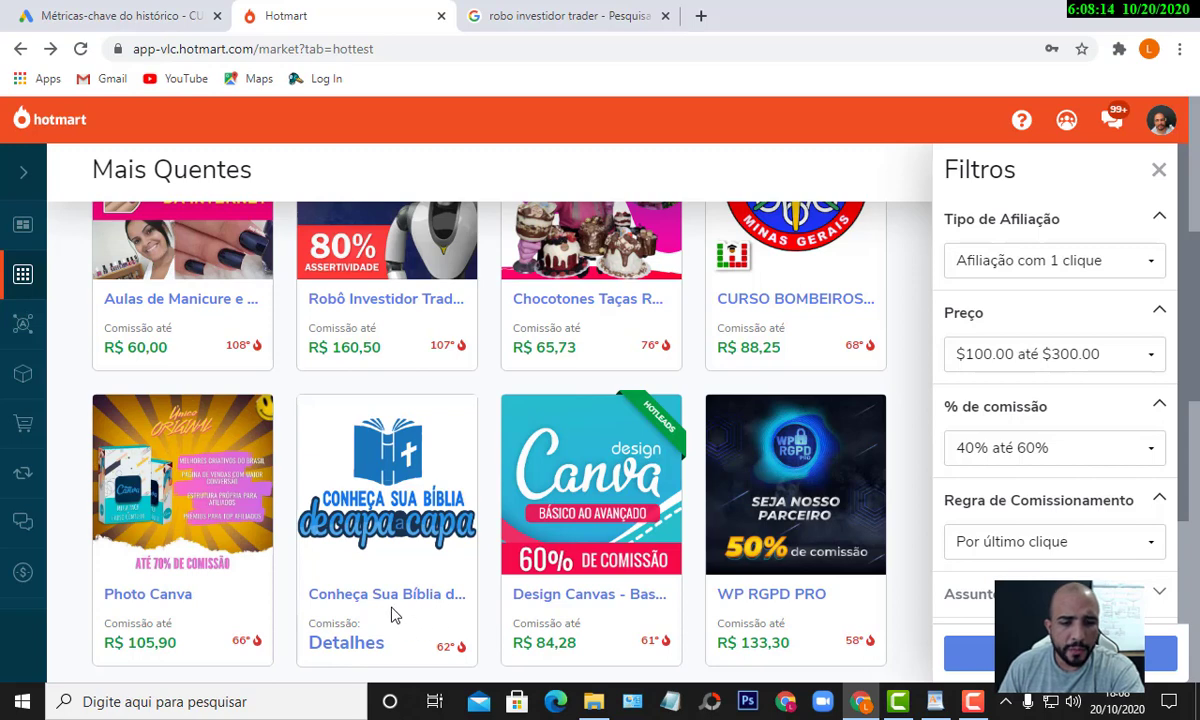
- Switch to the Google Ads keyword plan and enter "conheça sua biblia de capa a capa" as a new keyword
click(184, 8)
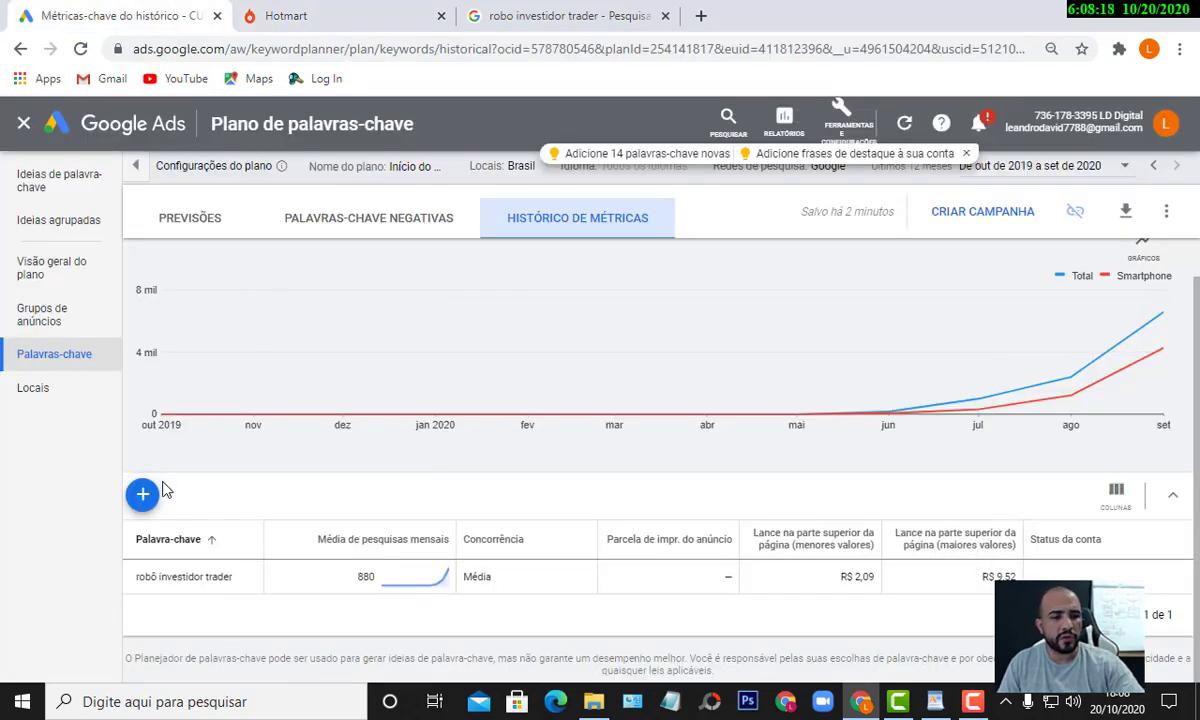
click(144, 495)
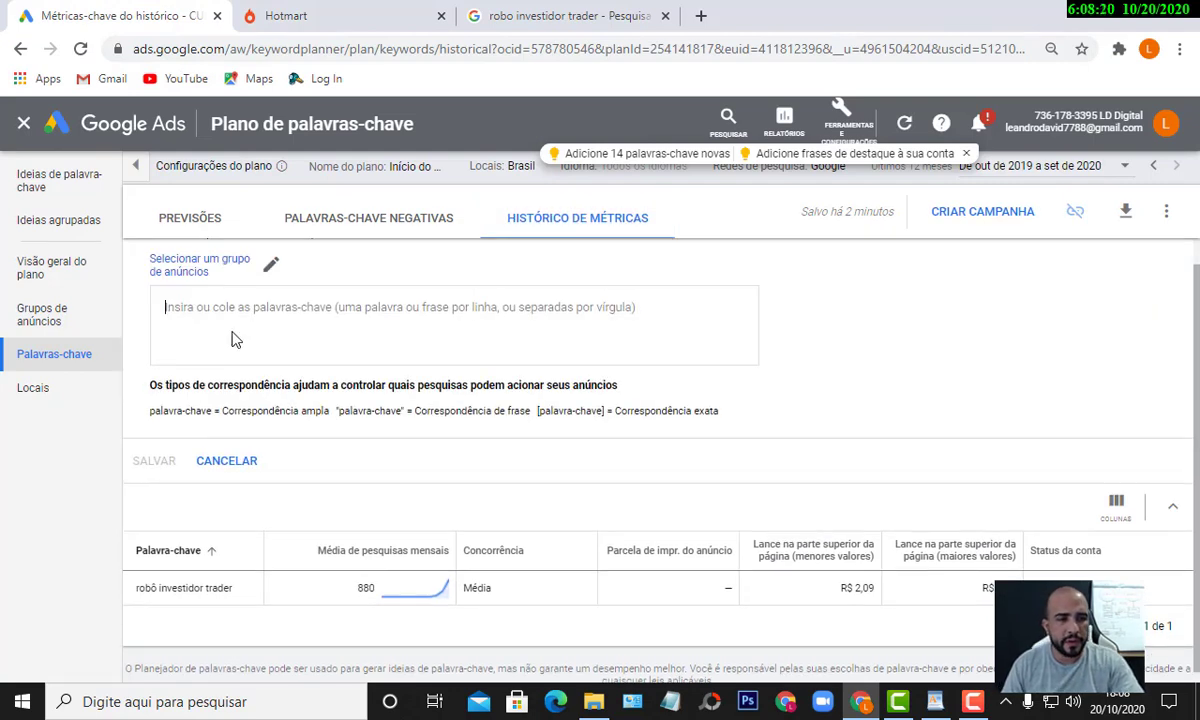
text(conheça sua bi)
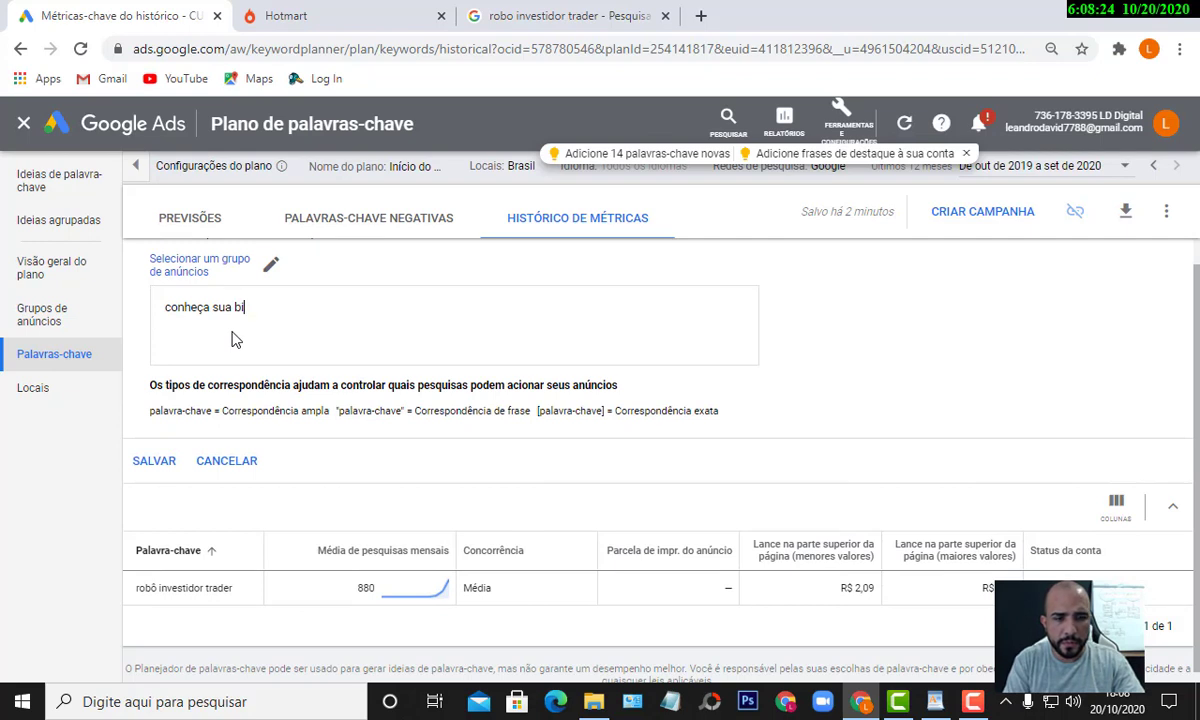
text(blia de cap)
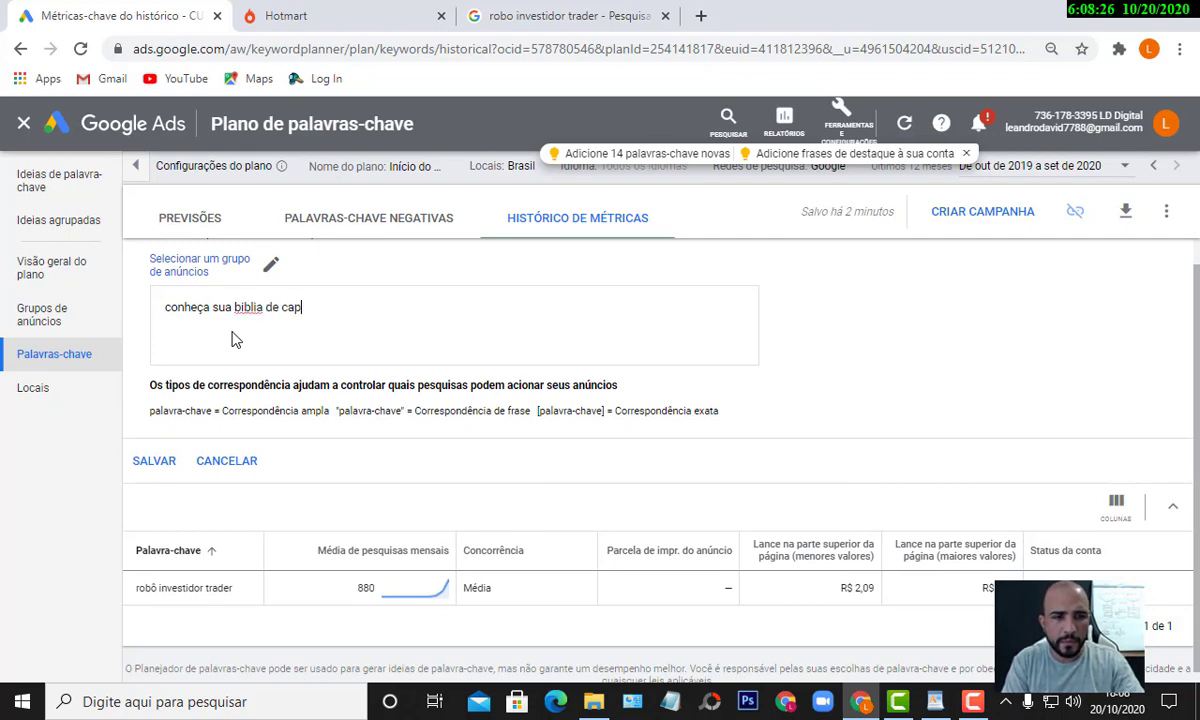
text(a a capa)
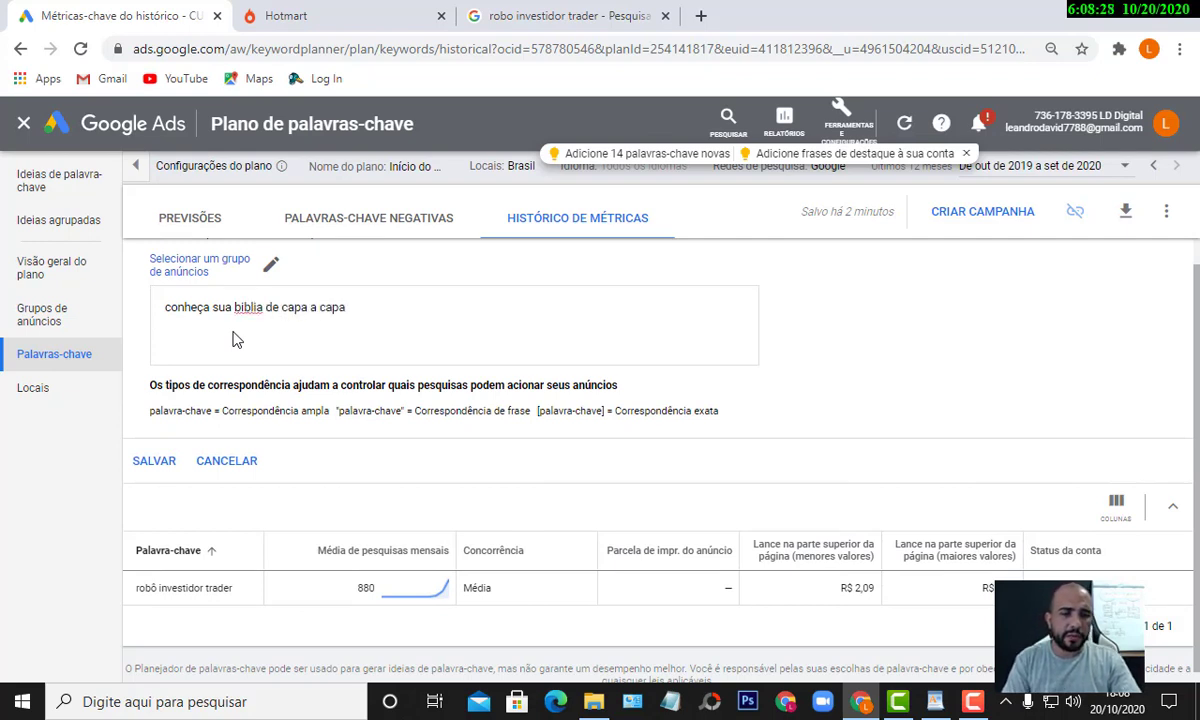
- Save the new keyword under the ad group Grupo de anúncios 1 and view its monthly search trend chart
click(155, 460)
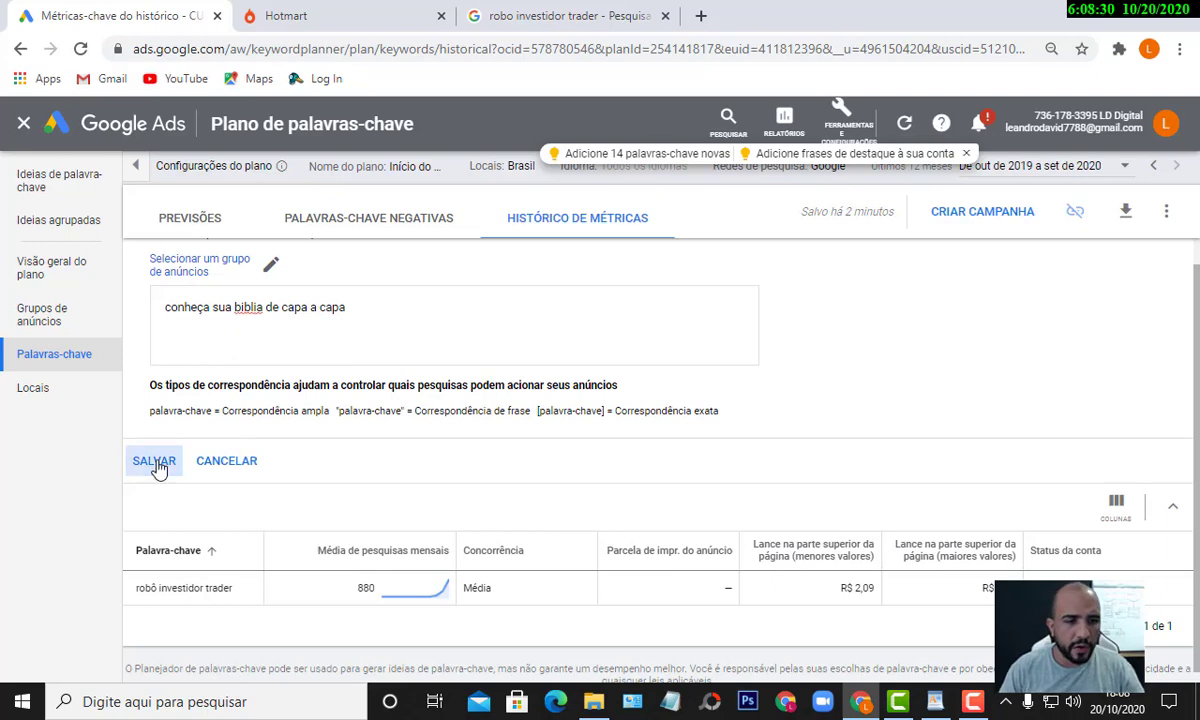
scroll(228, 294, up, 1)
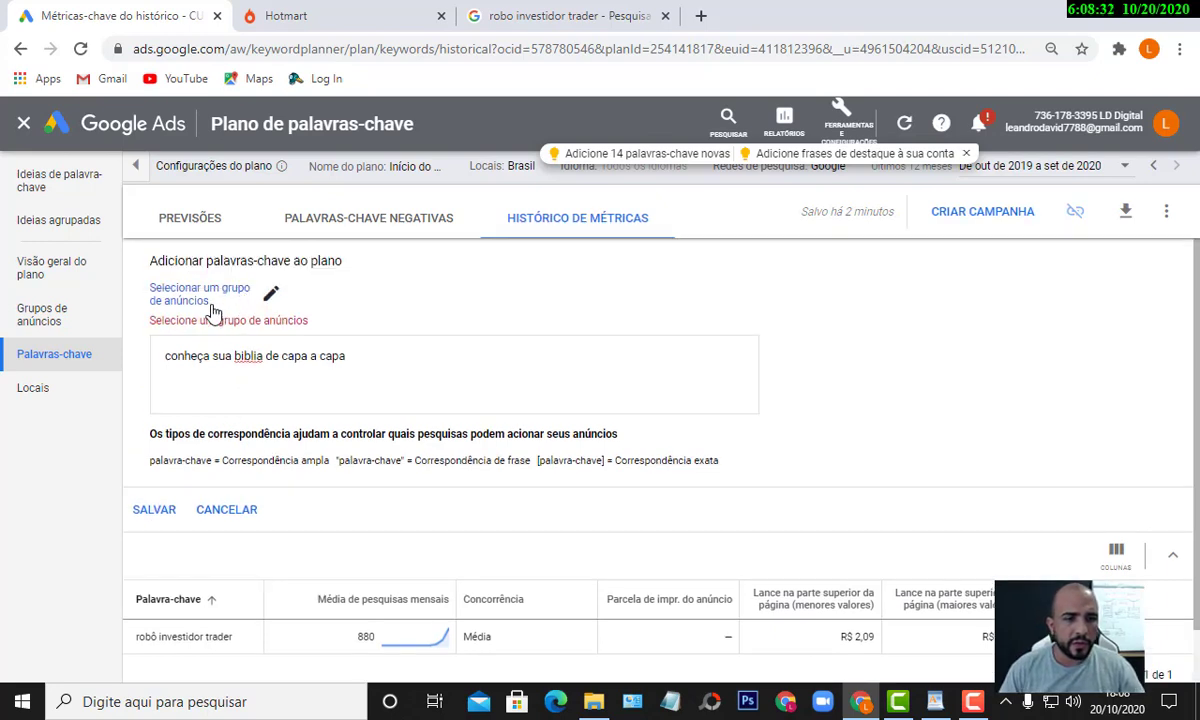
click(205, 308)
click(214, 335)
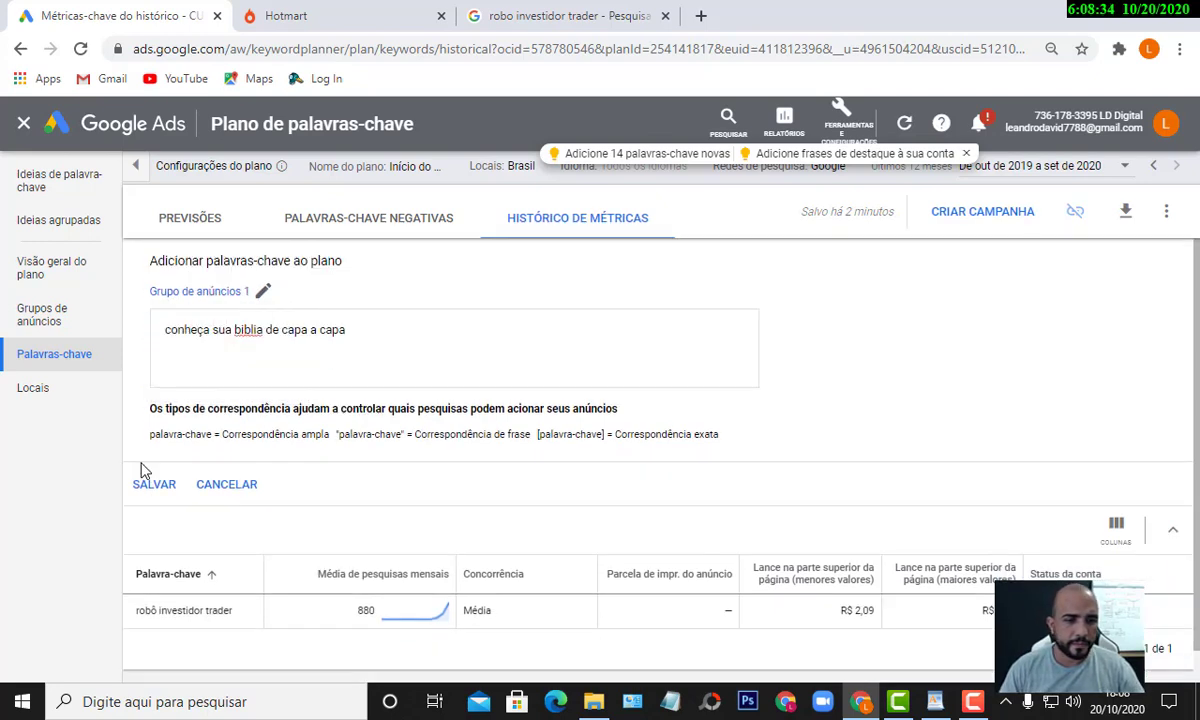
click(153, 484)
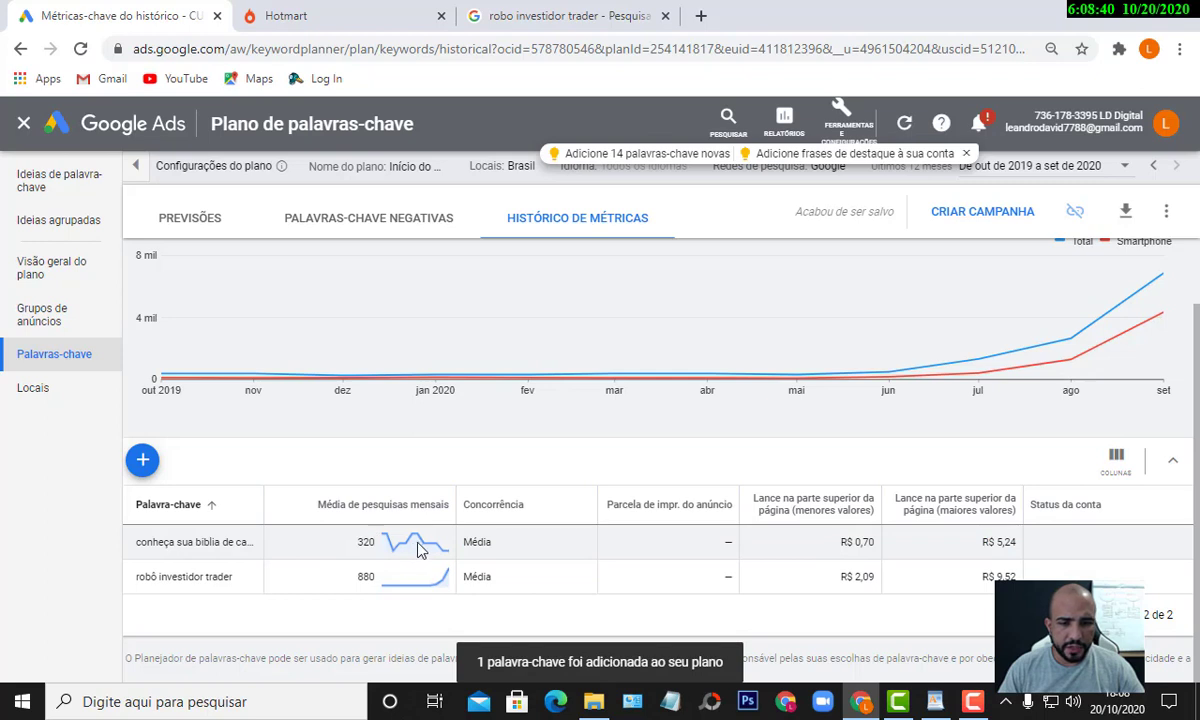
mouse_move(425, 549)
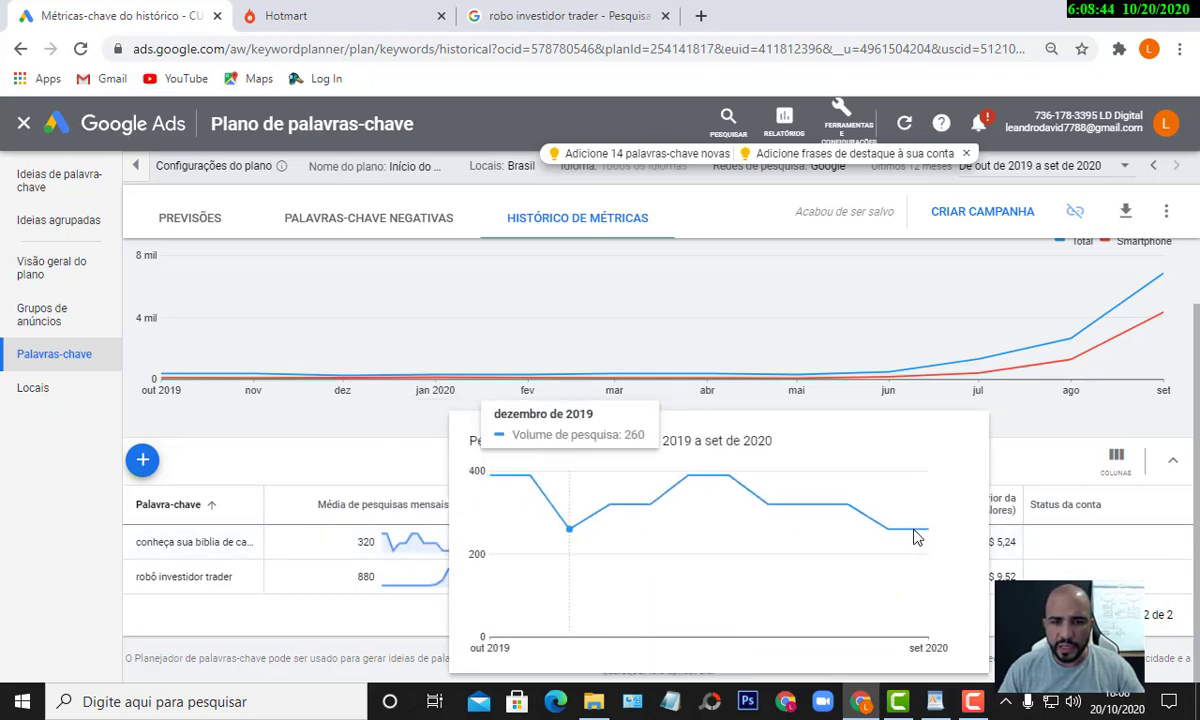
- Look through more of Hotmart's hottest products for another candidate and return to the Google Ads keyword plan
click(402, 10)
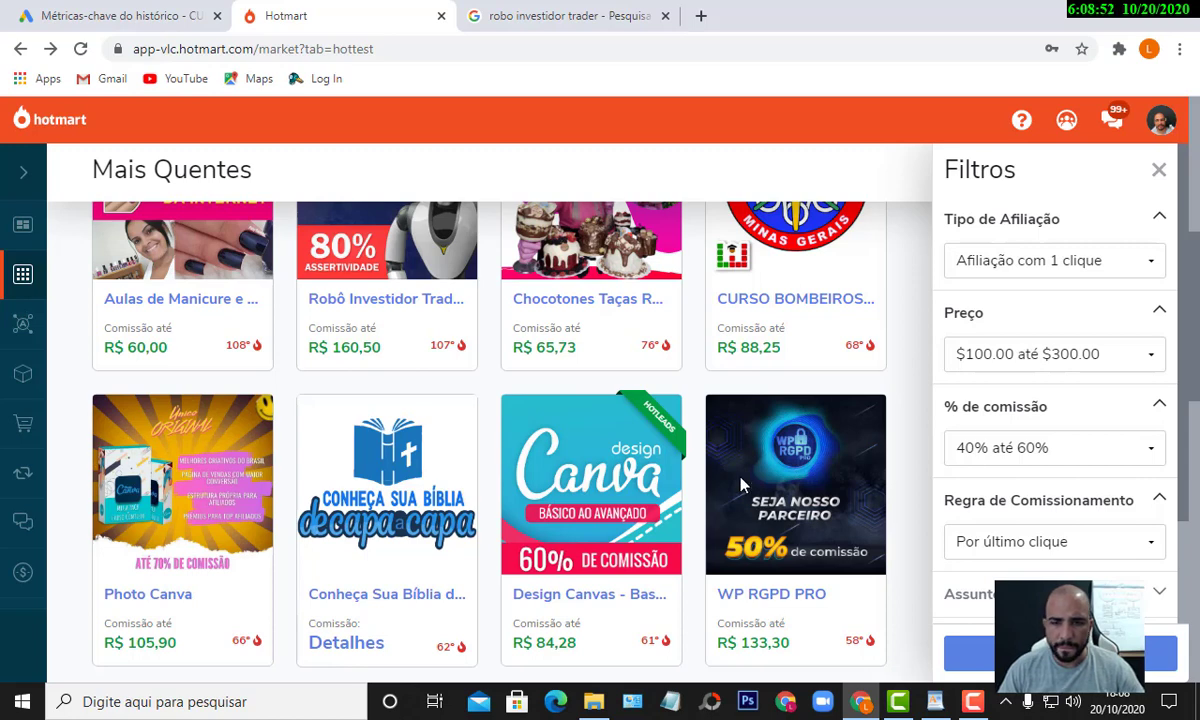
scroll(515, 420, up, 1)
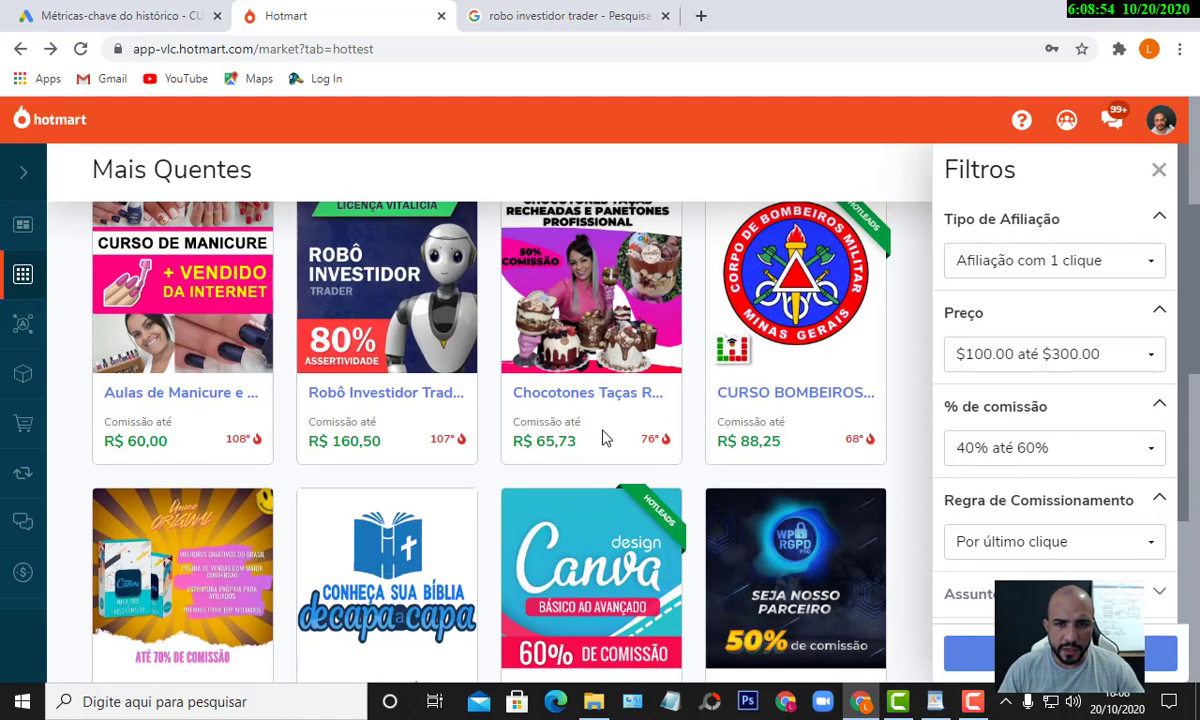
scroll(605, 438, up, 1)
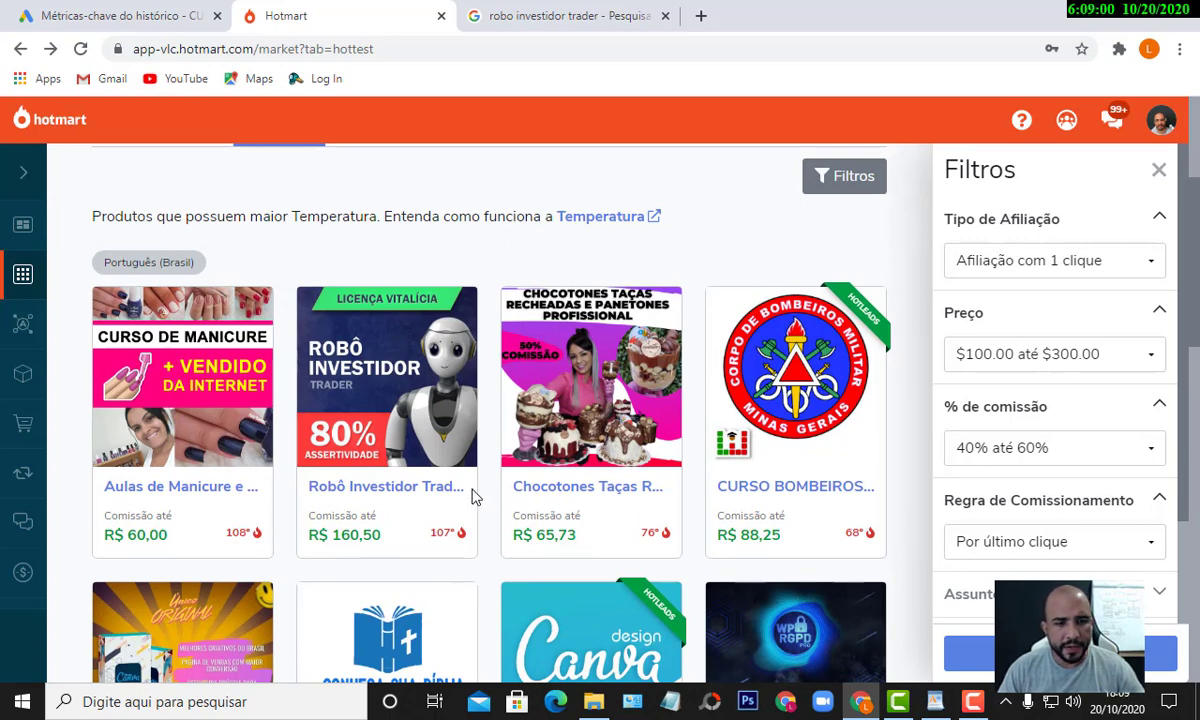
scroll(228, 497, down, 1)
scroll(220, 480, down, 3)
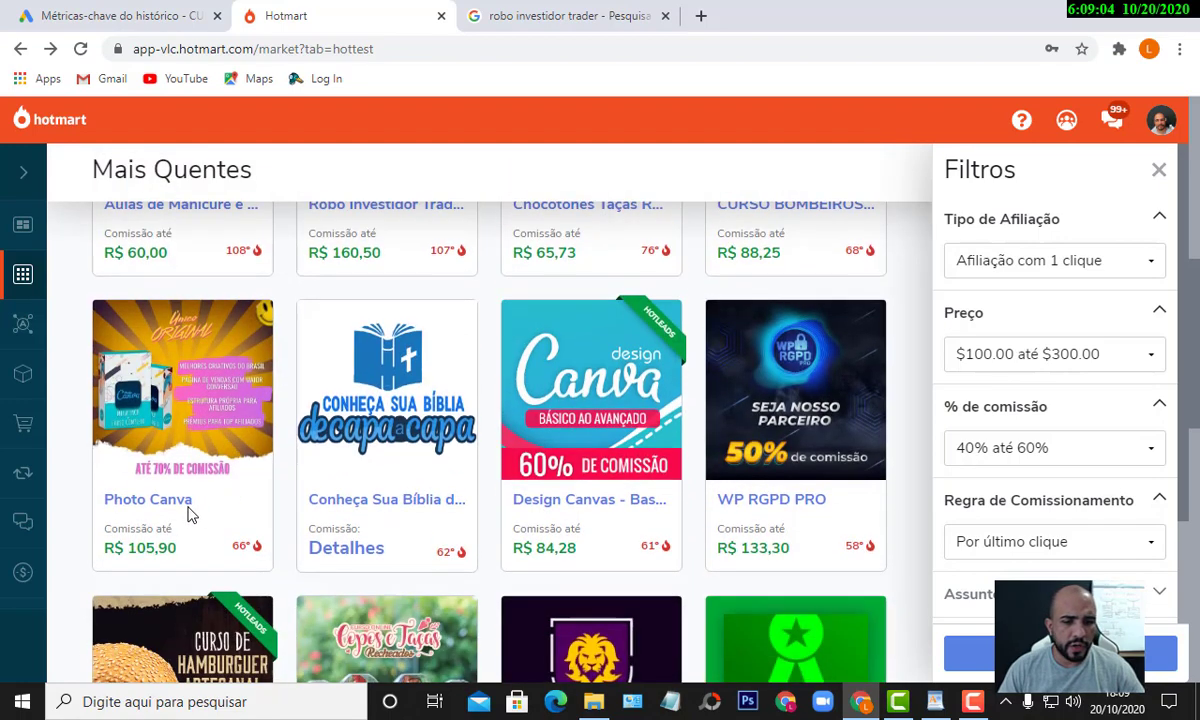
scroll(190, 514, down, 2)
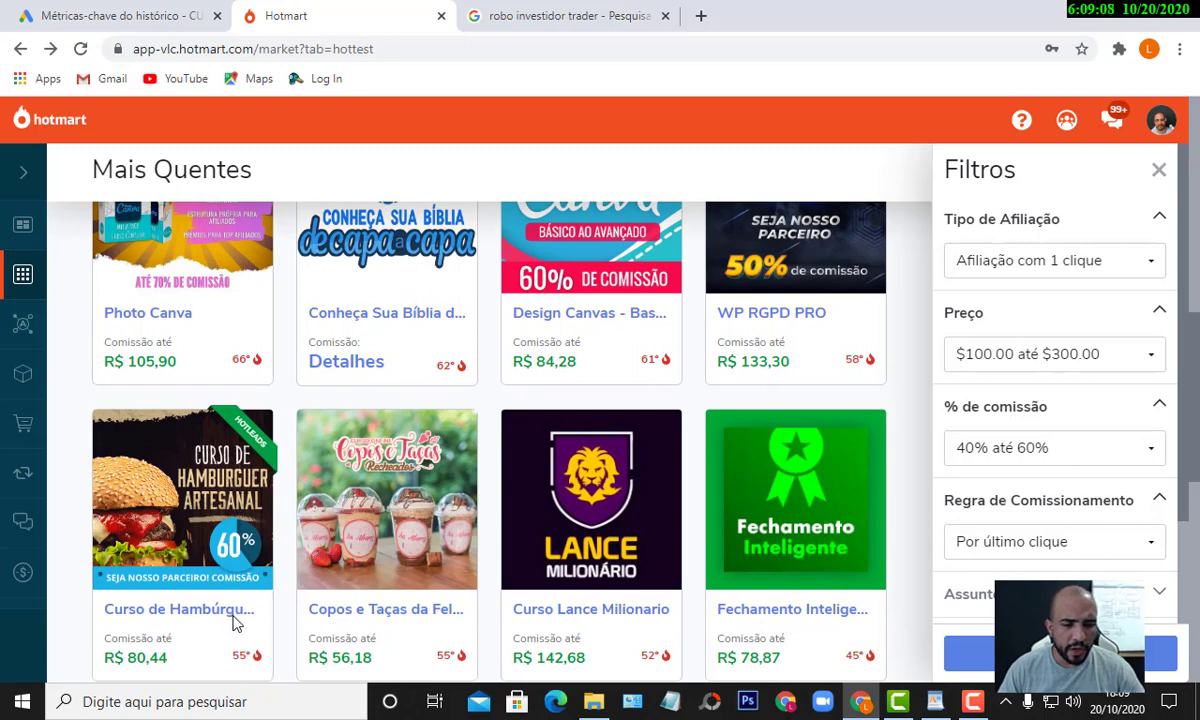
scroll(660, 460, down, 1)
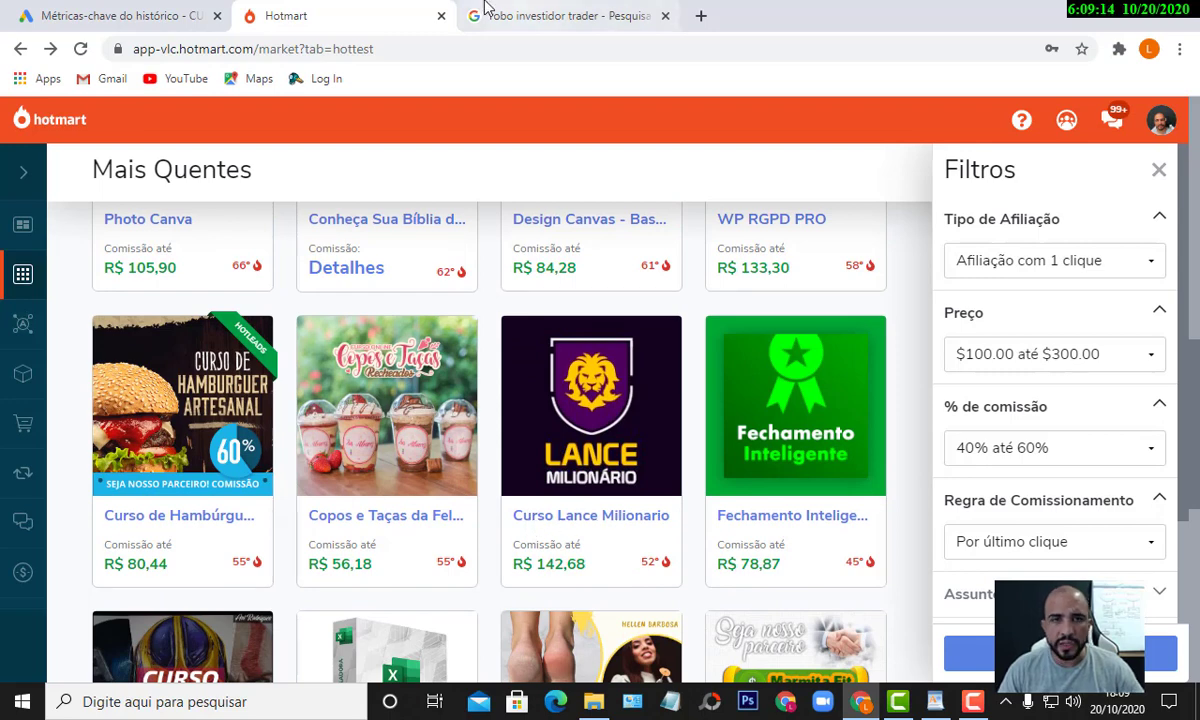
click(126, 22)
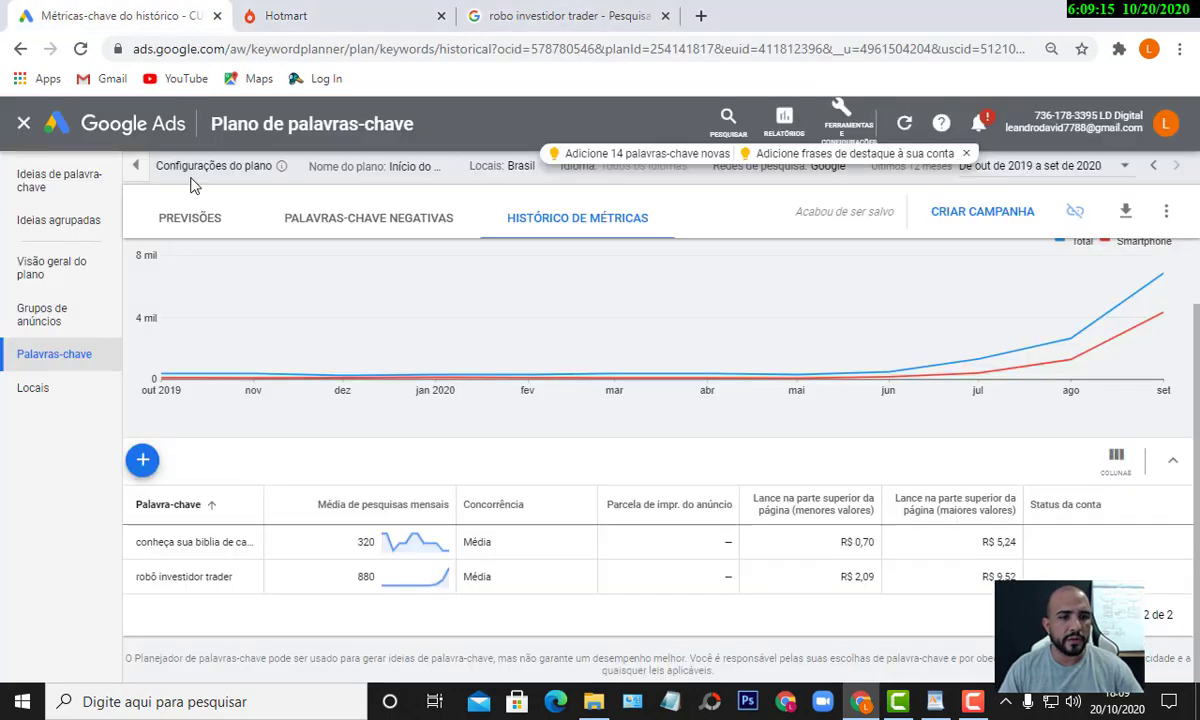
- Add "curso lance milionário" as a keyword to Grupo de anúncios 1, save it, and check its search volume and trend
click(142, 459)
text(curso lance m)
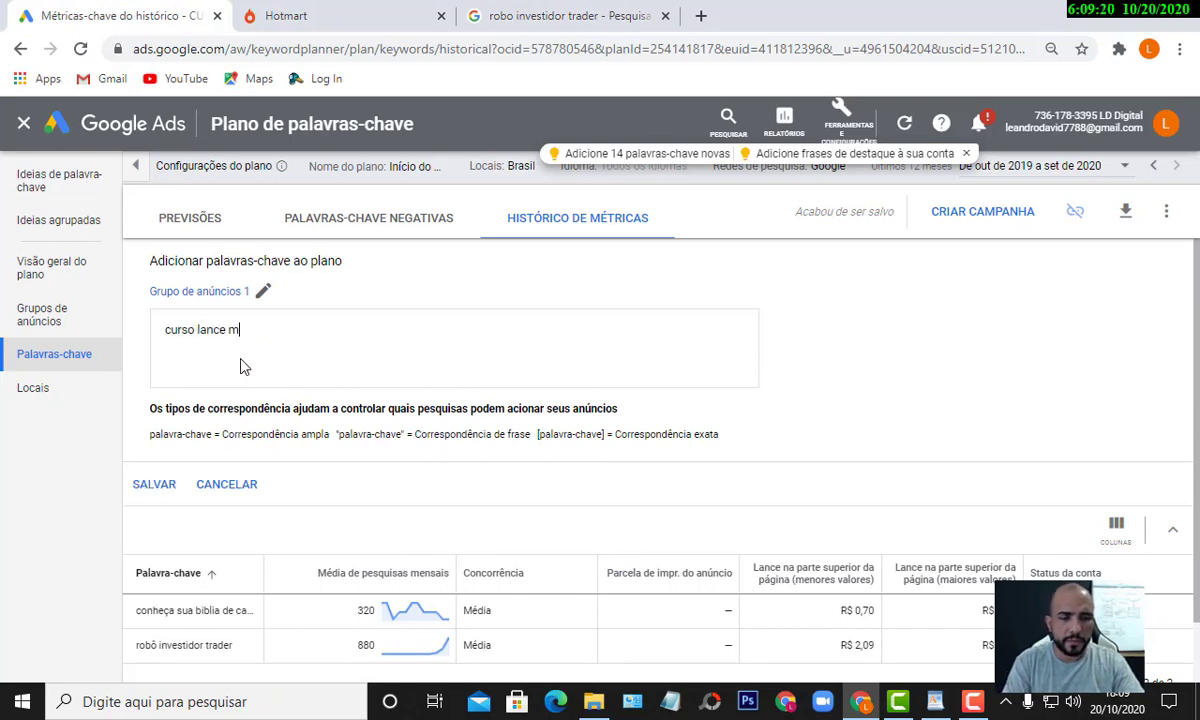
text(rio)
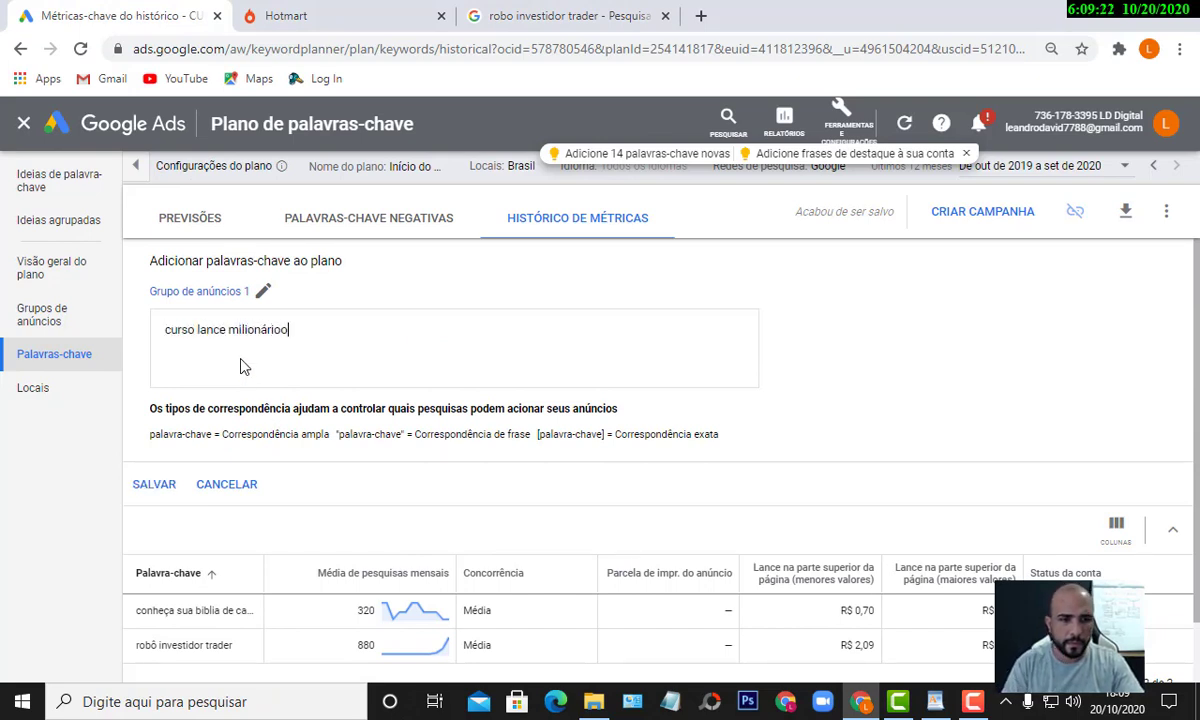
click(156, 485)
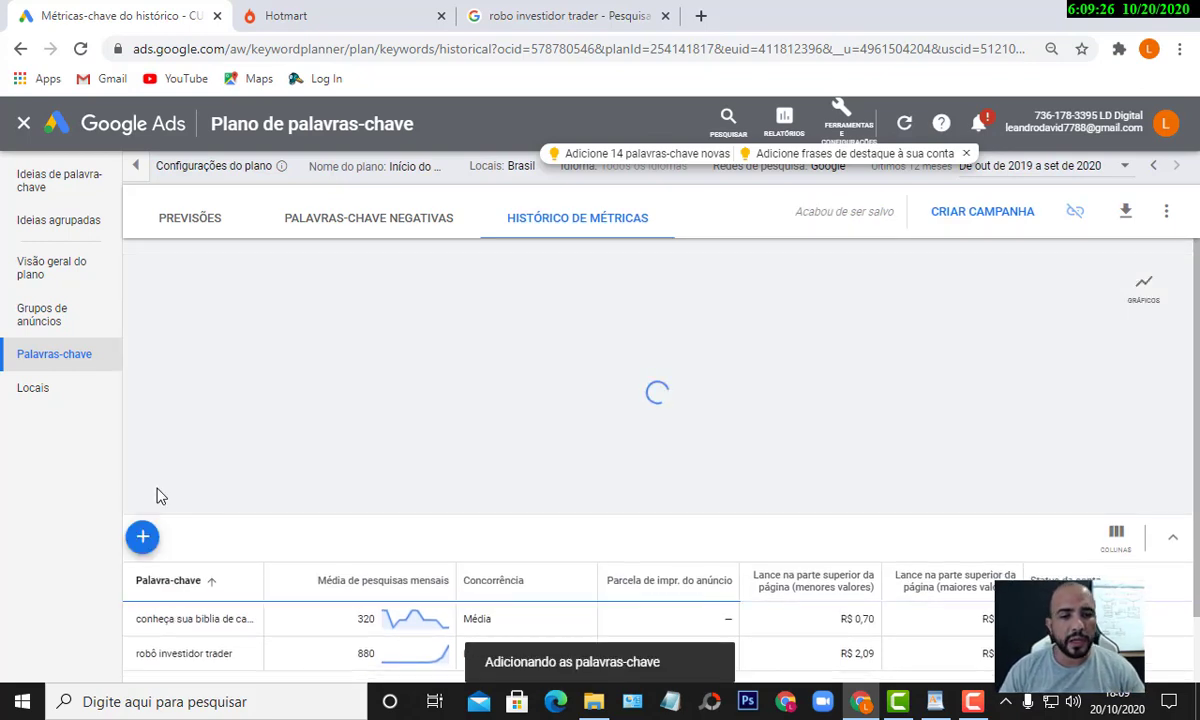
scroll(228, 470, down, 2)
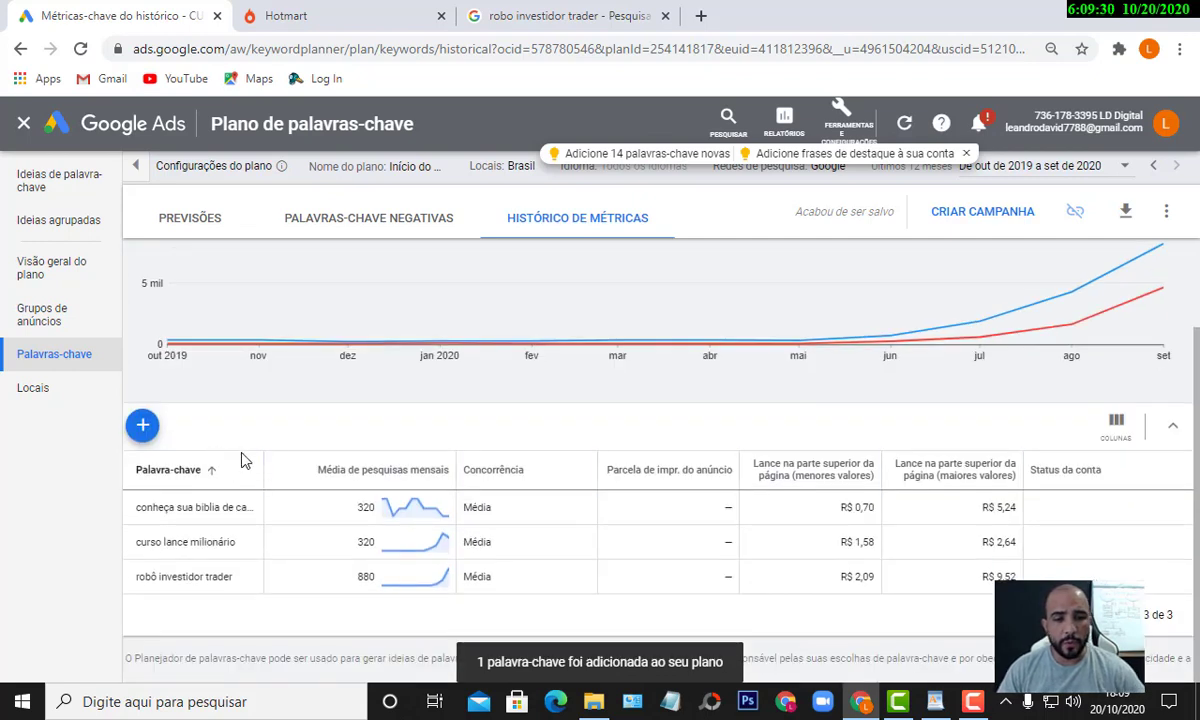
mouse_move(445, 543)
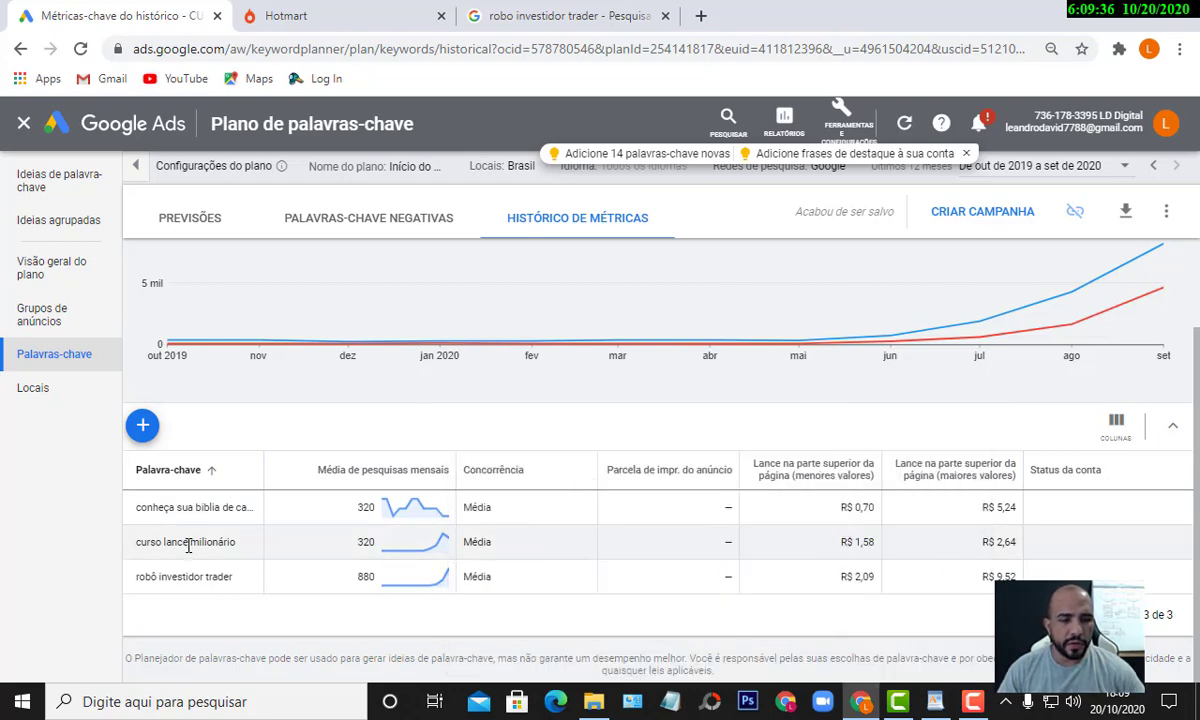
- Search Google for "curso lance milionario" and look through the first results page for competing ads
click(560, 15)
drag(471, 121, 170, 155)
text(curso lance)
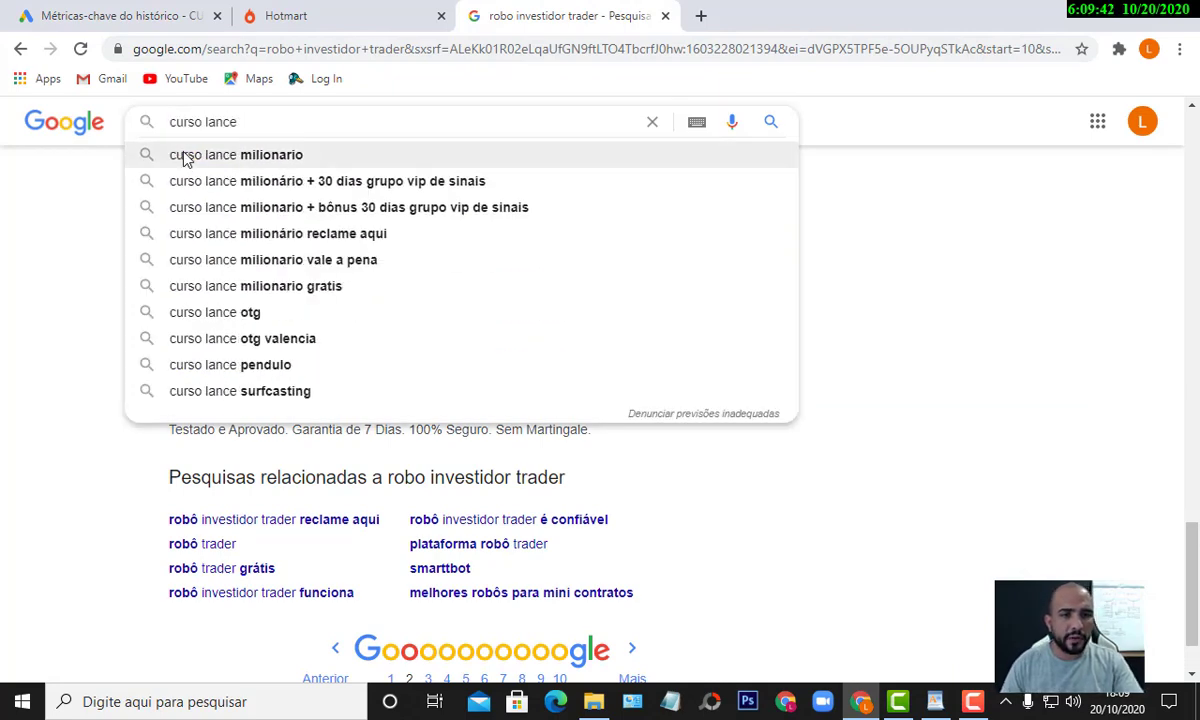
click(170, 154)
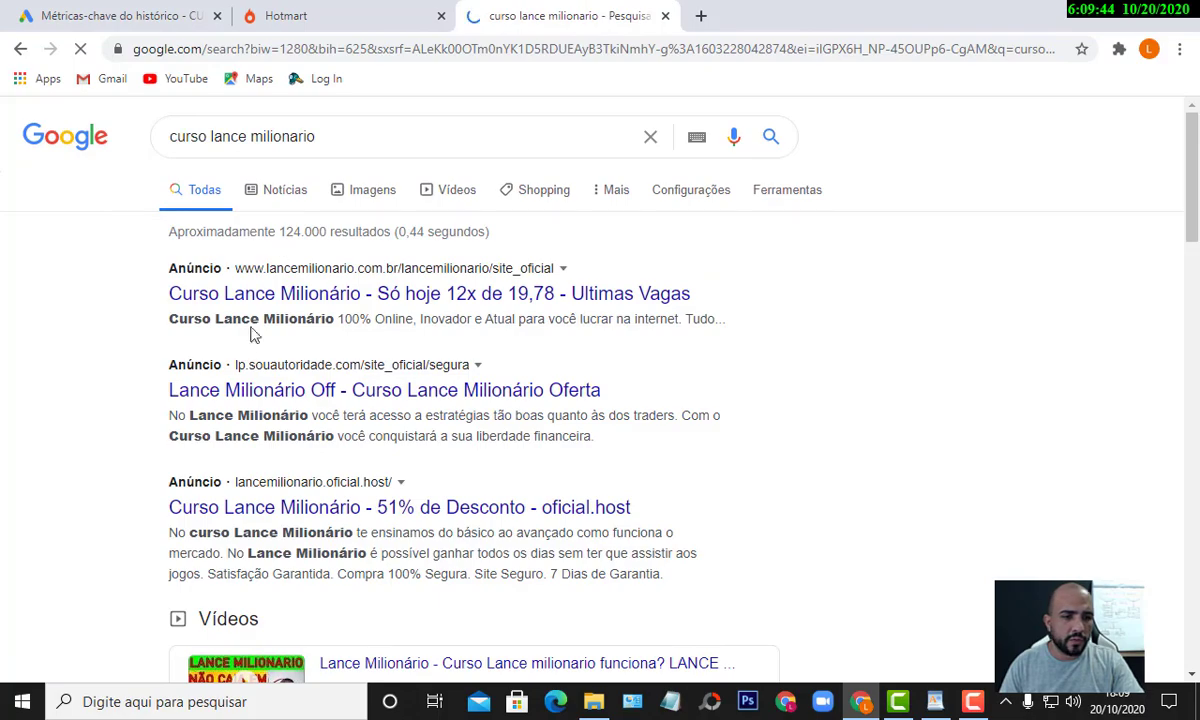
scroll(72, 424, down, 10)
scroll(72, 424, down, 8)
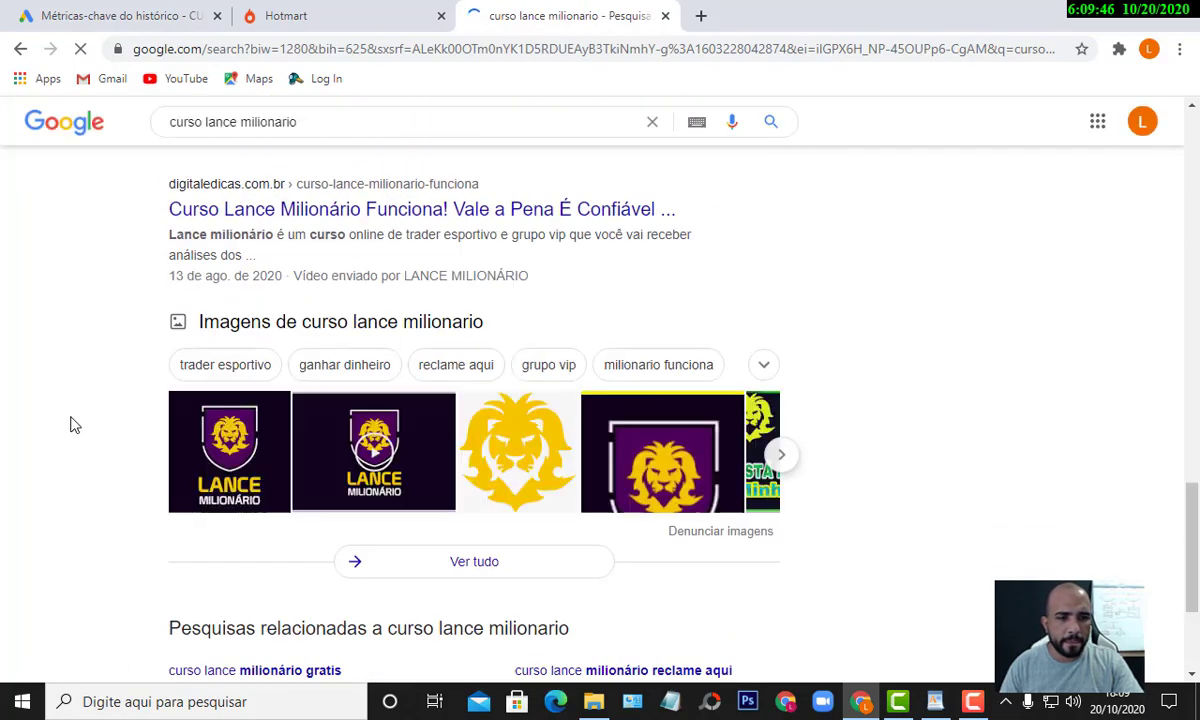
scroll(72, 426, up, 5)
scroll(75, 430, down, 5)
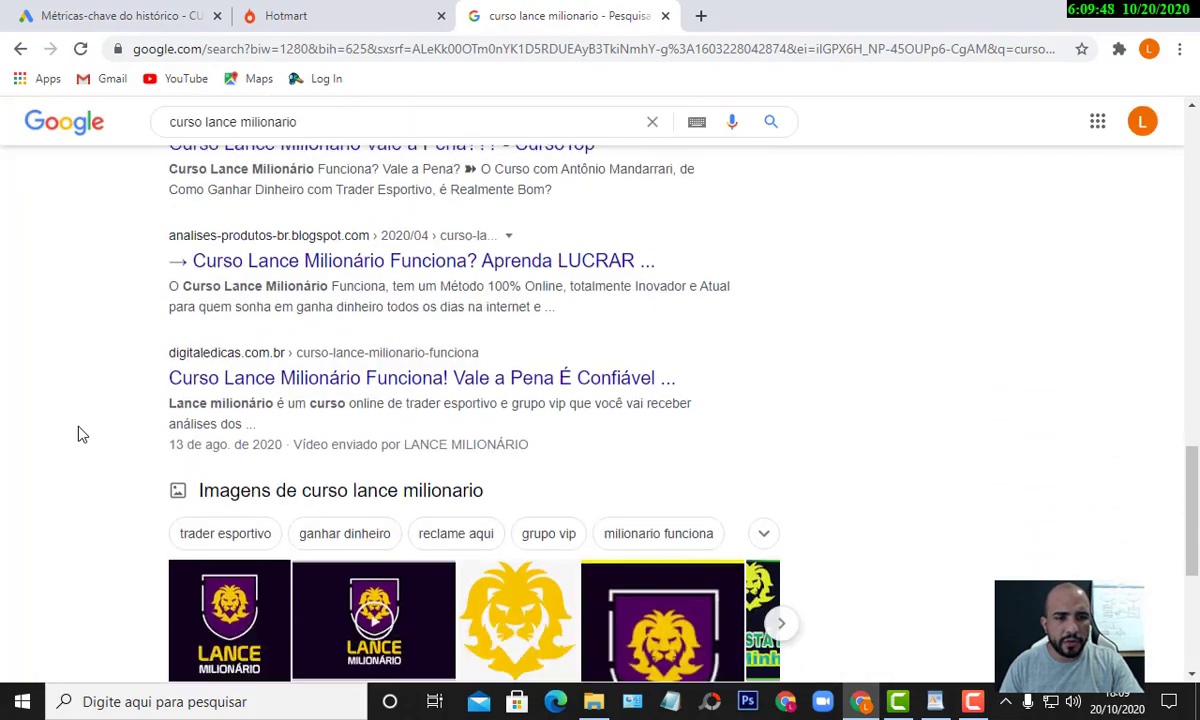
- Open page 3 of the Google results and check the ads competing for the course
click(397, 586)
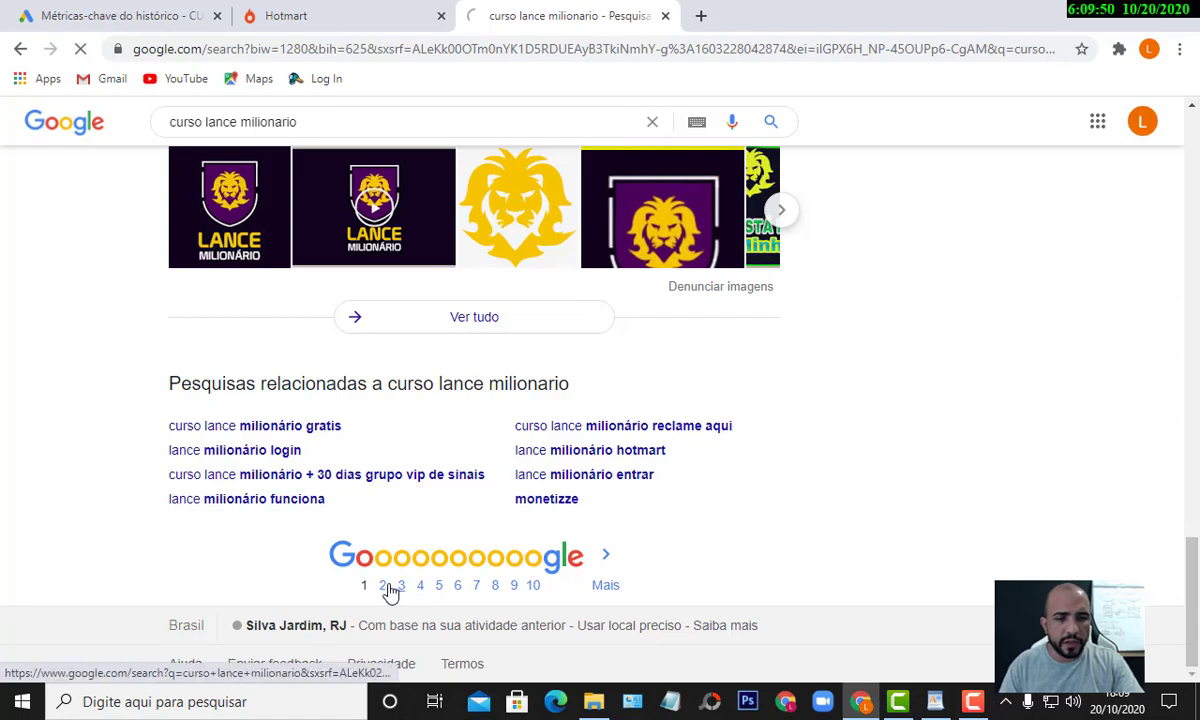
scroll(105, 526, down, 6)
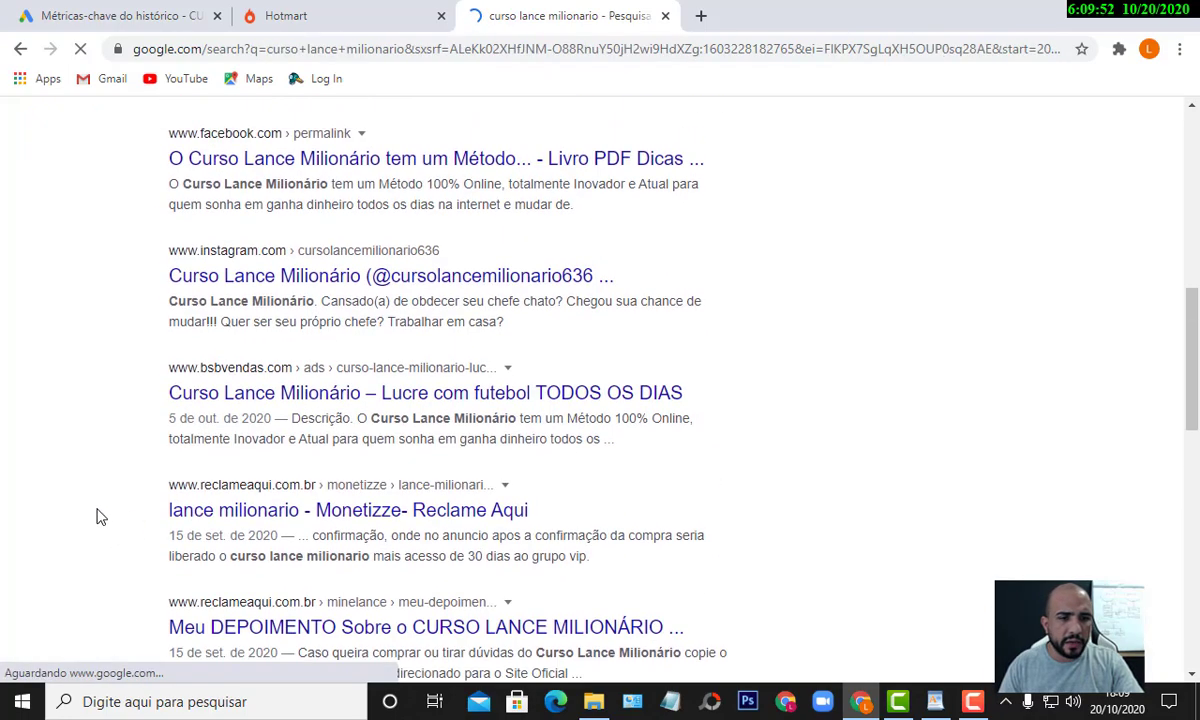
scroll(100, 517, up, 5)
scroll(100, 517, up, 2)
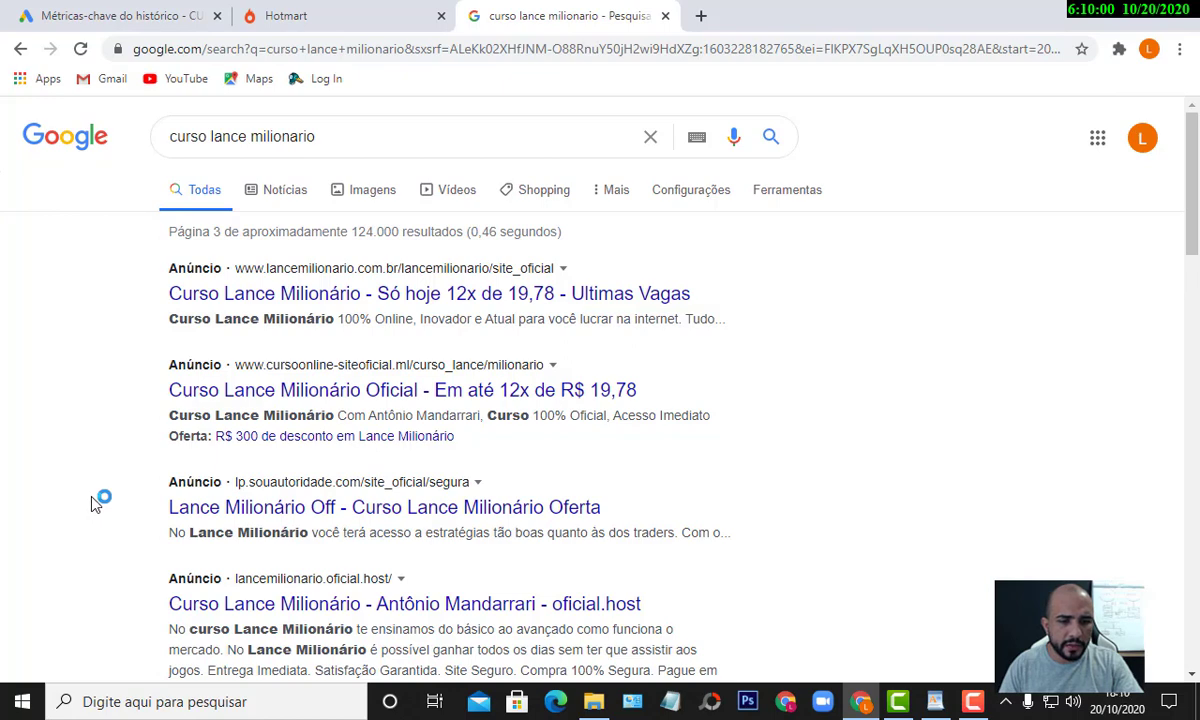
- Return to Hotmart's hottest products and open the details of Curso Lance Milionario
click(360, 20)
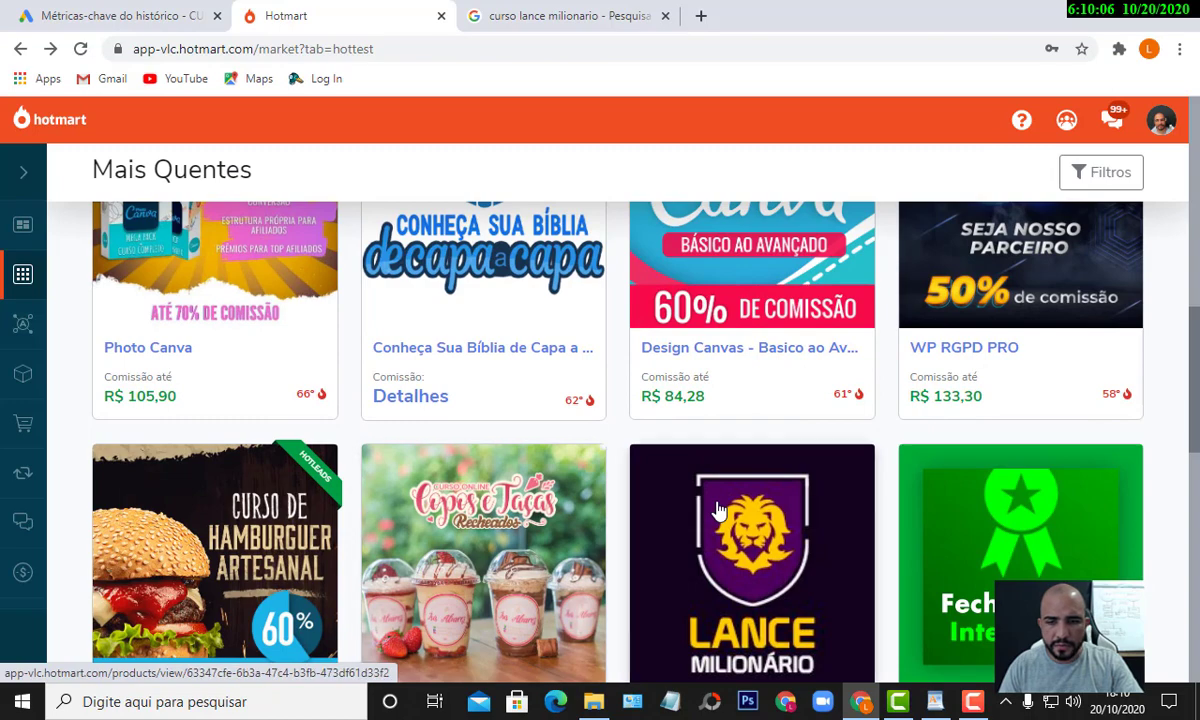
click(718, 510)
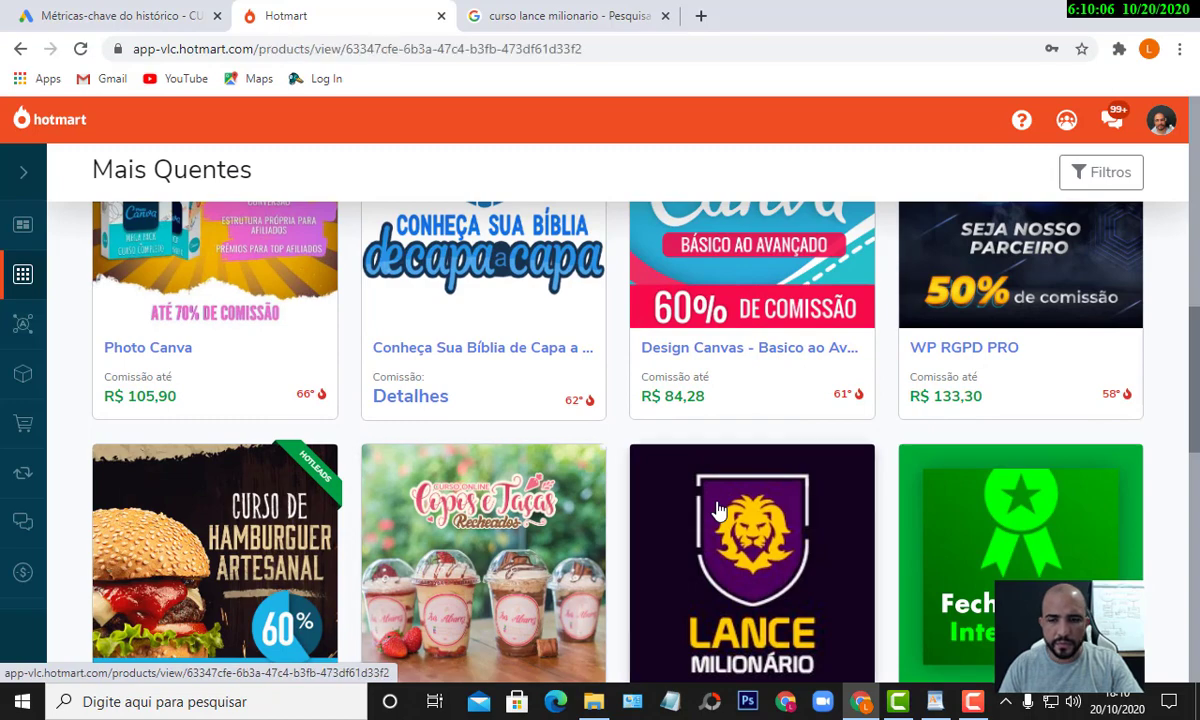
scroll(719, 540, down, 2)
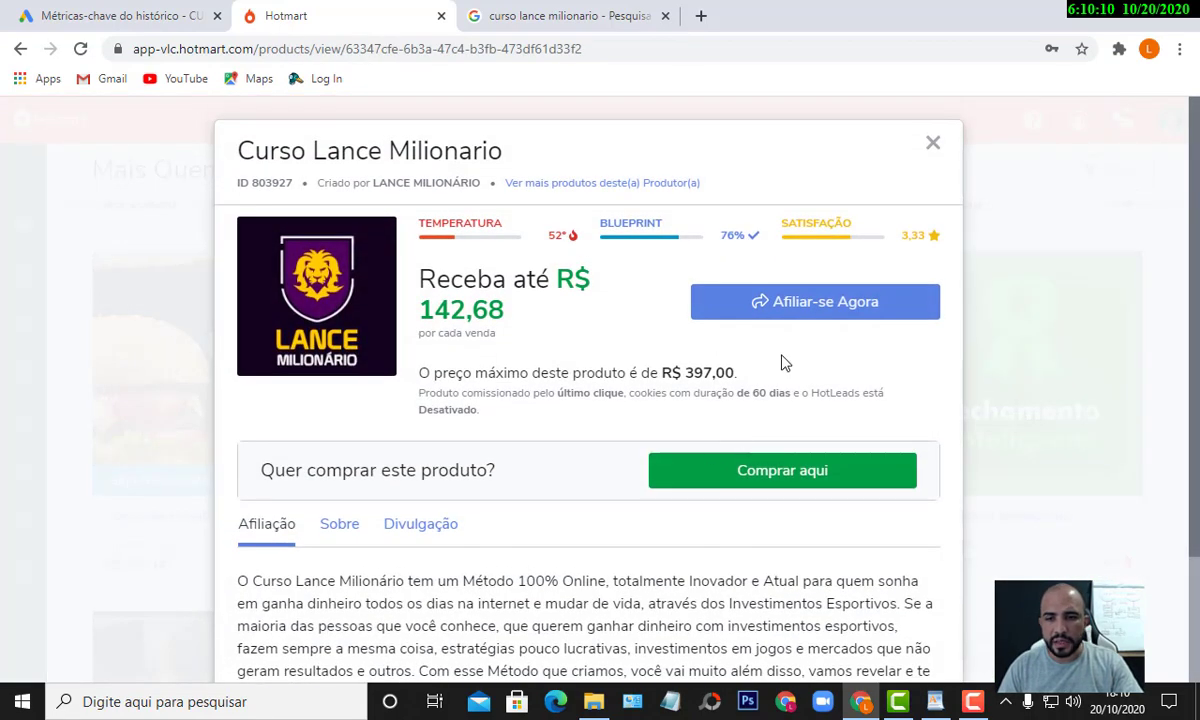
- Affiliate with Curso Lance Milionario, accepting Hotmart's rules for affiliates
click(796, 313)
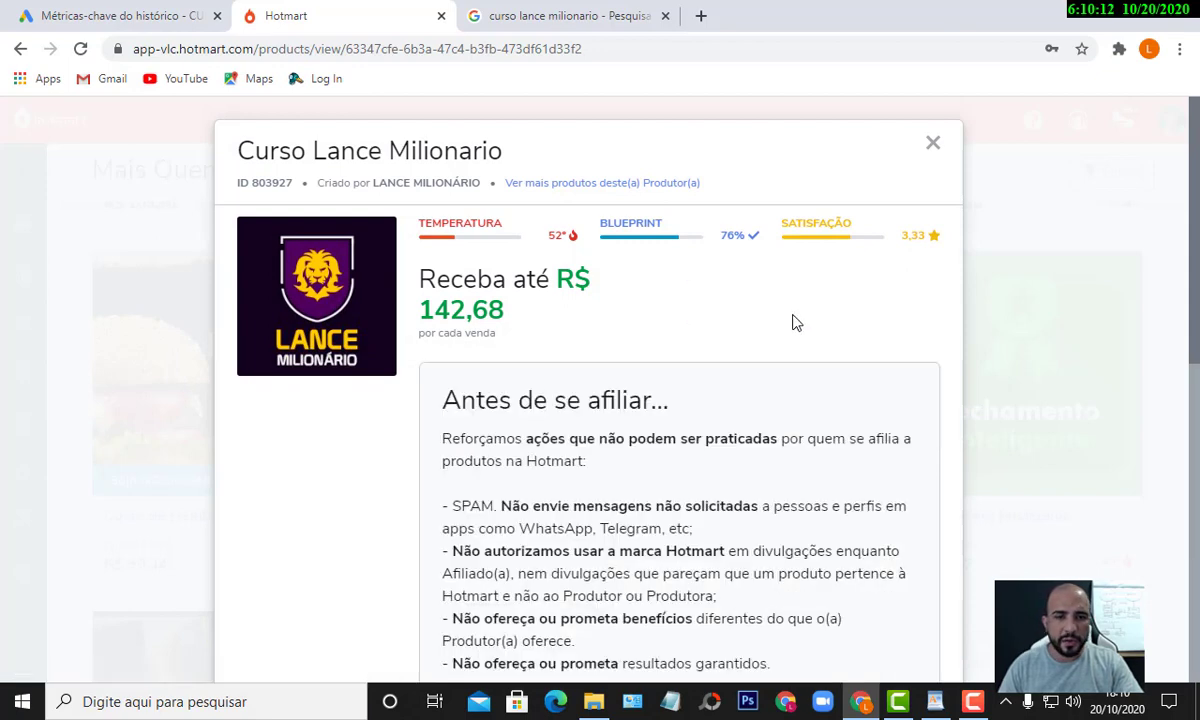
scroll(782, 340, down, 4)
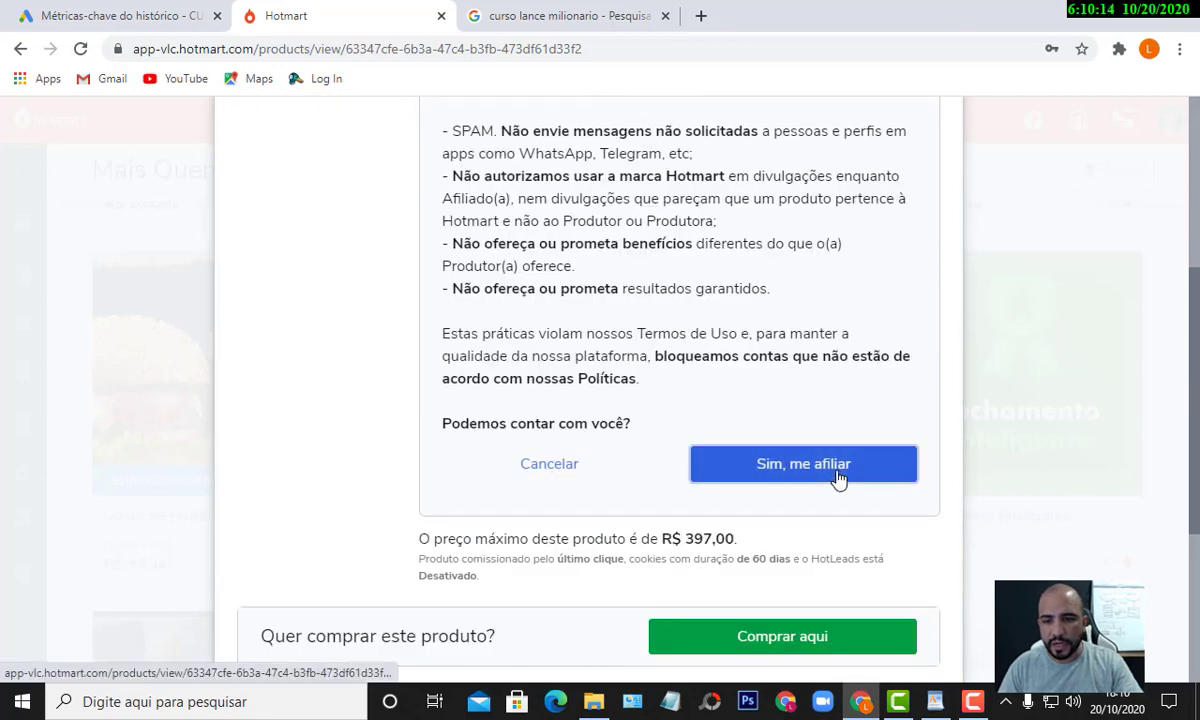
click(837, 472)
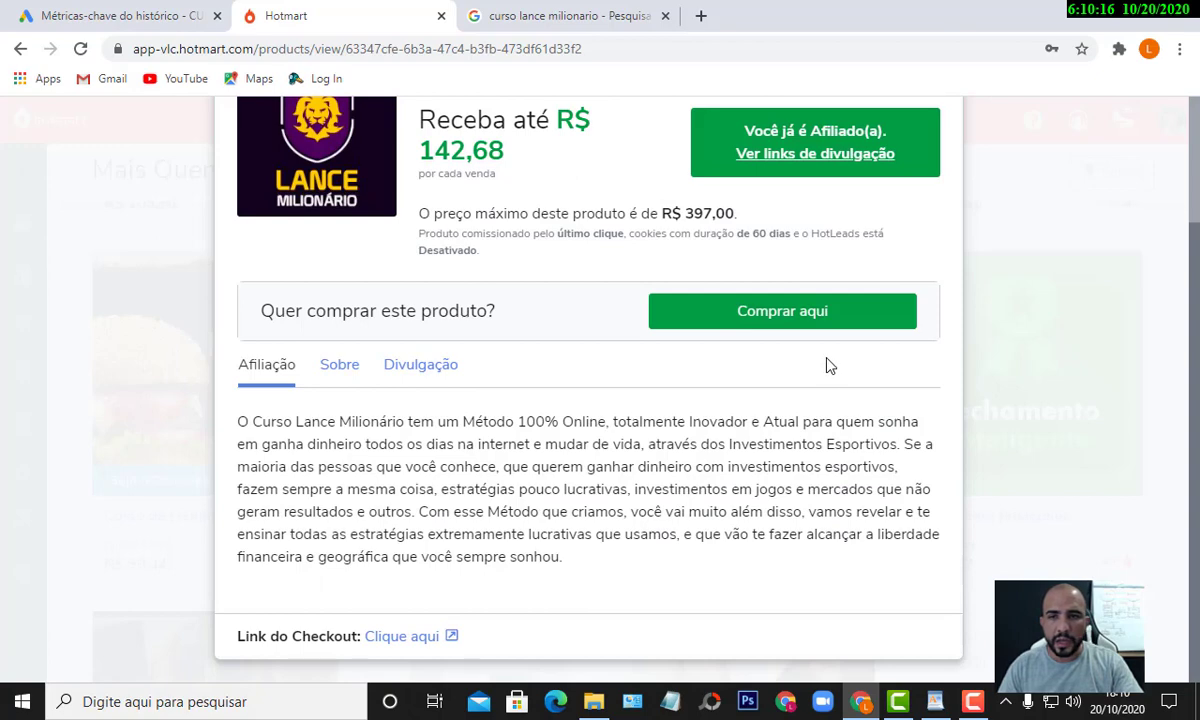
scroll(824, 352, up, 2)
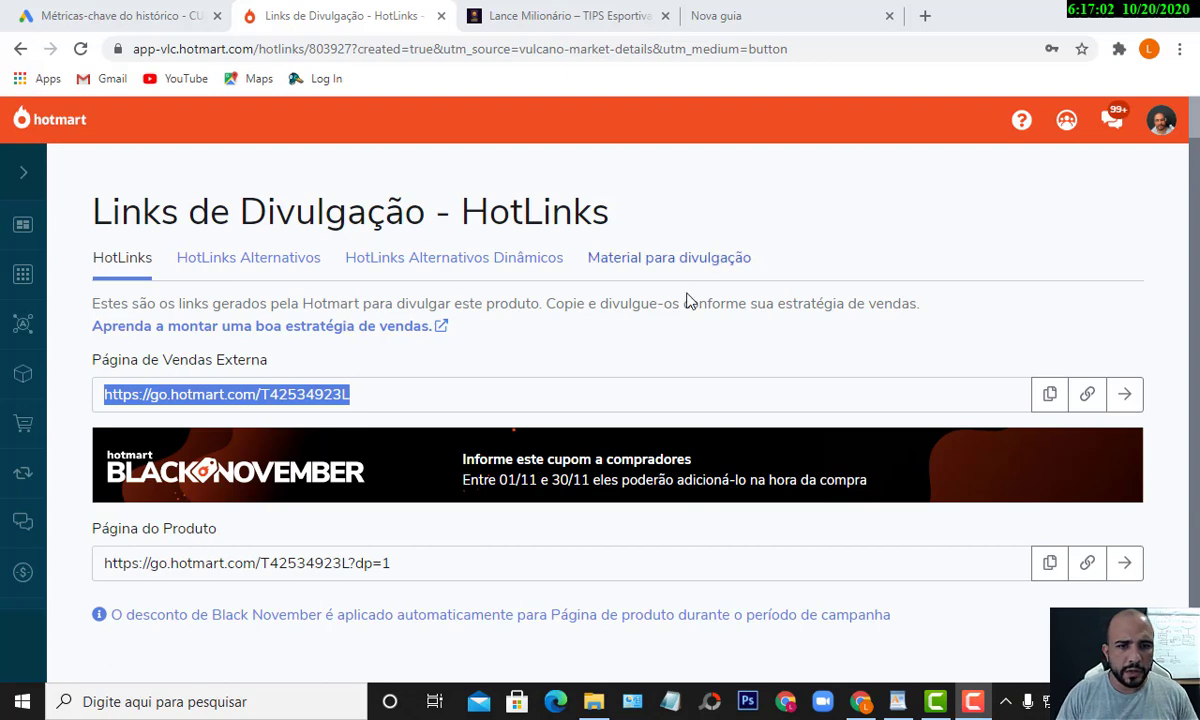
- Examine the Lance Milionário sales page, including its guarantee, course modules, frequent questions and betting results
scroll(688, 302, up, 1)
click(555, 18)
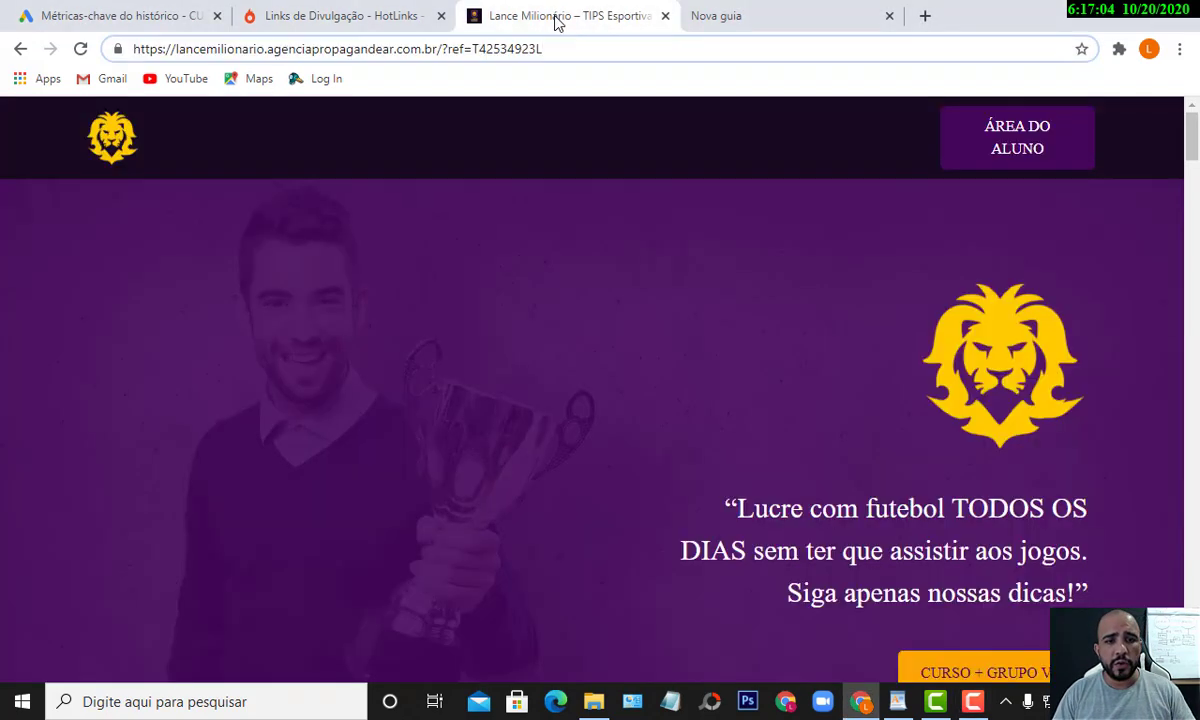
scroll(995, 245, down, 10)
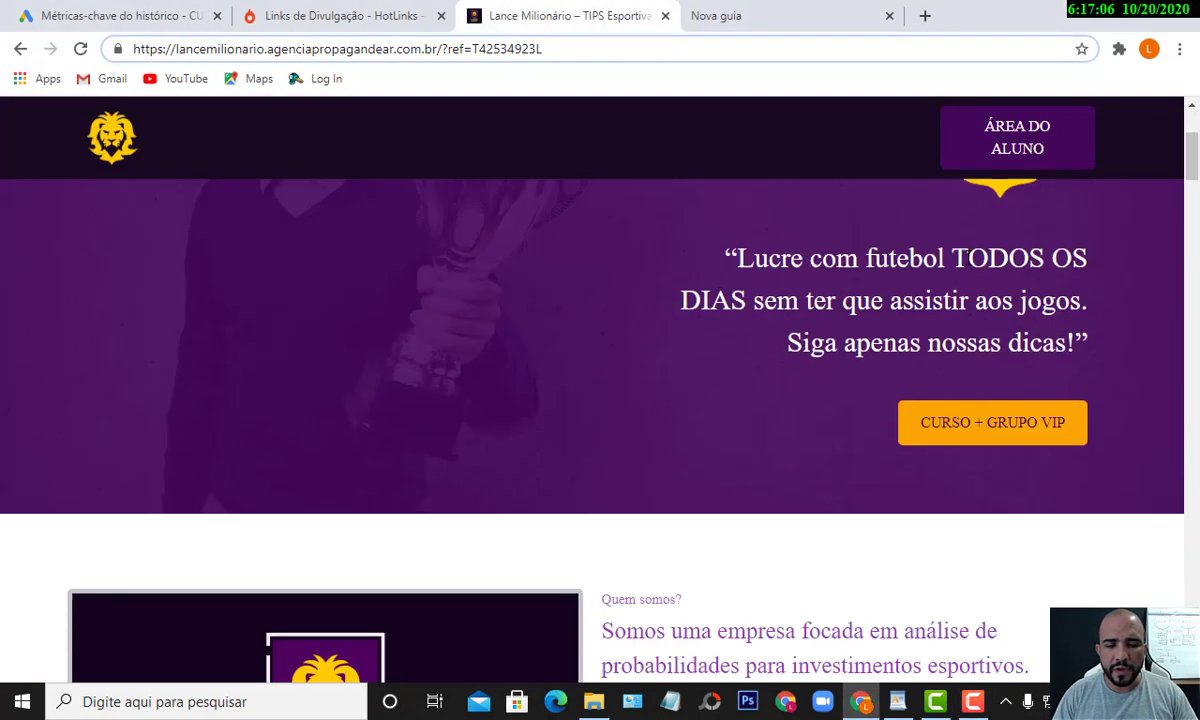
scroll(906, 266, down, 5)
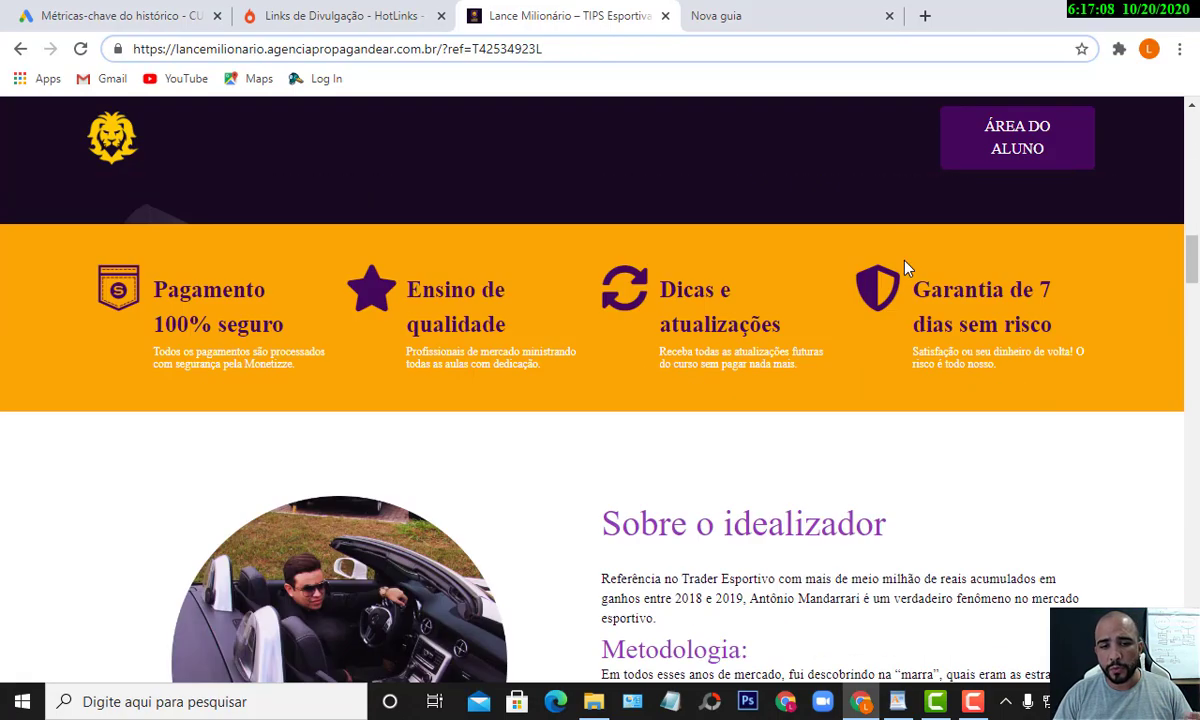
scroll(910, 273, down, 4)
scroll(910, 273, down, 10)
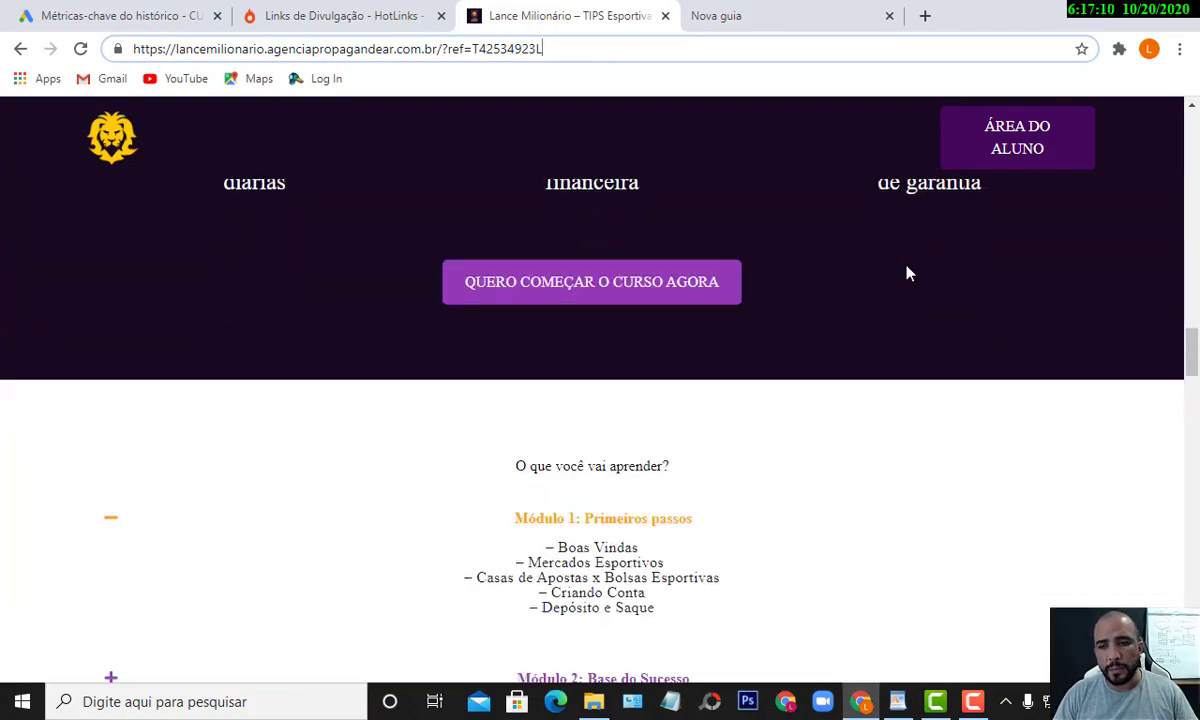
scroll(906, 270, down, 12)
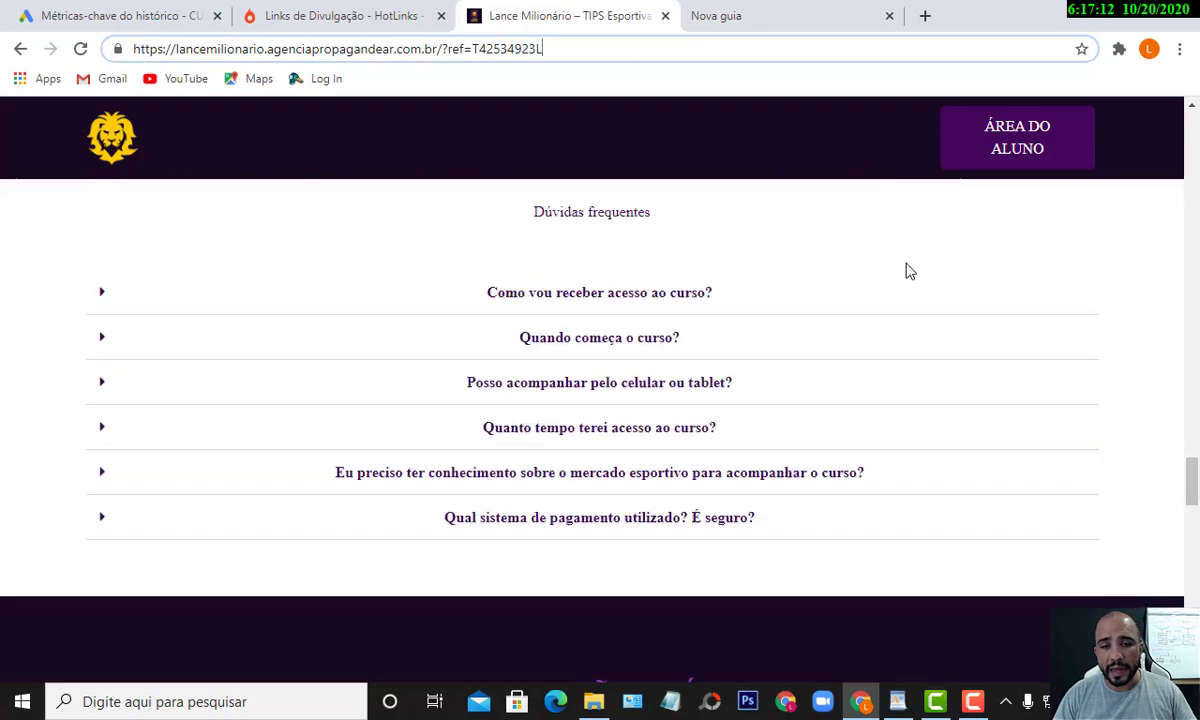
scroll(906, 270, up, 5)
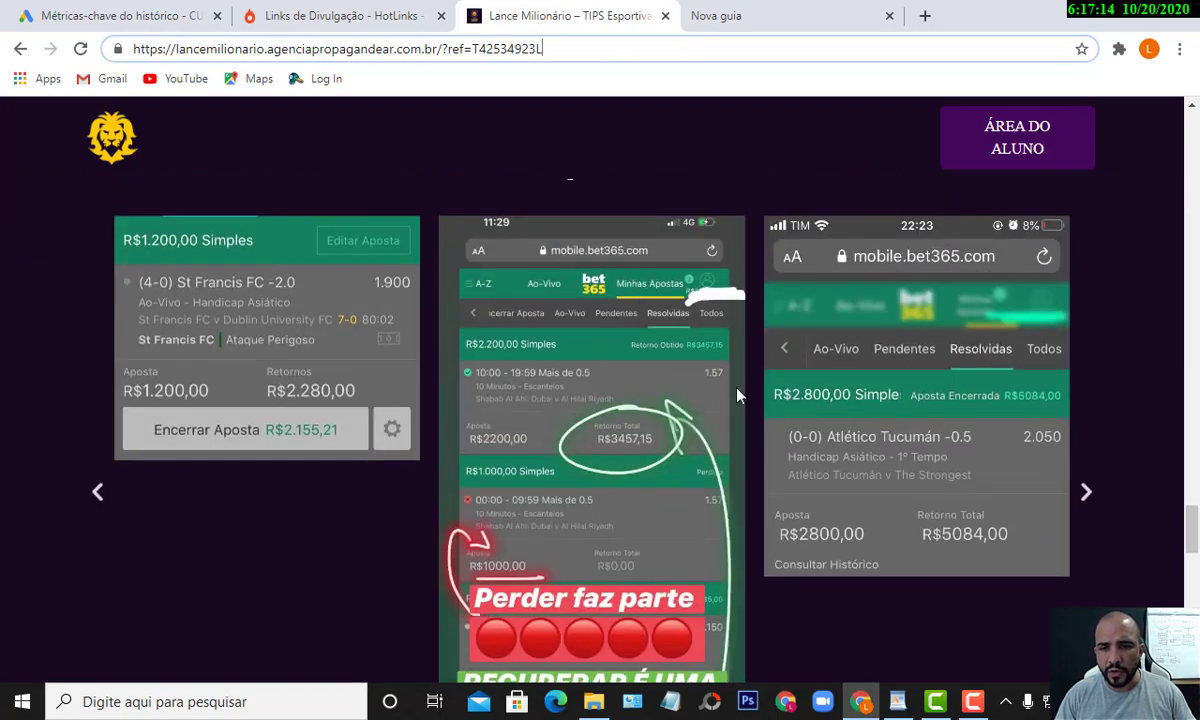
scroll(820, 370, up, 15)
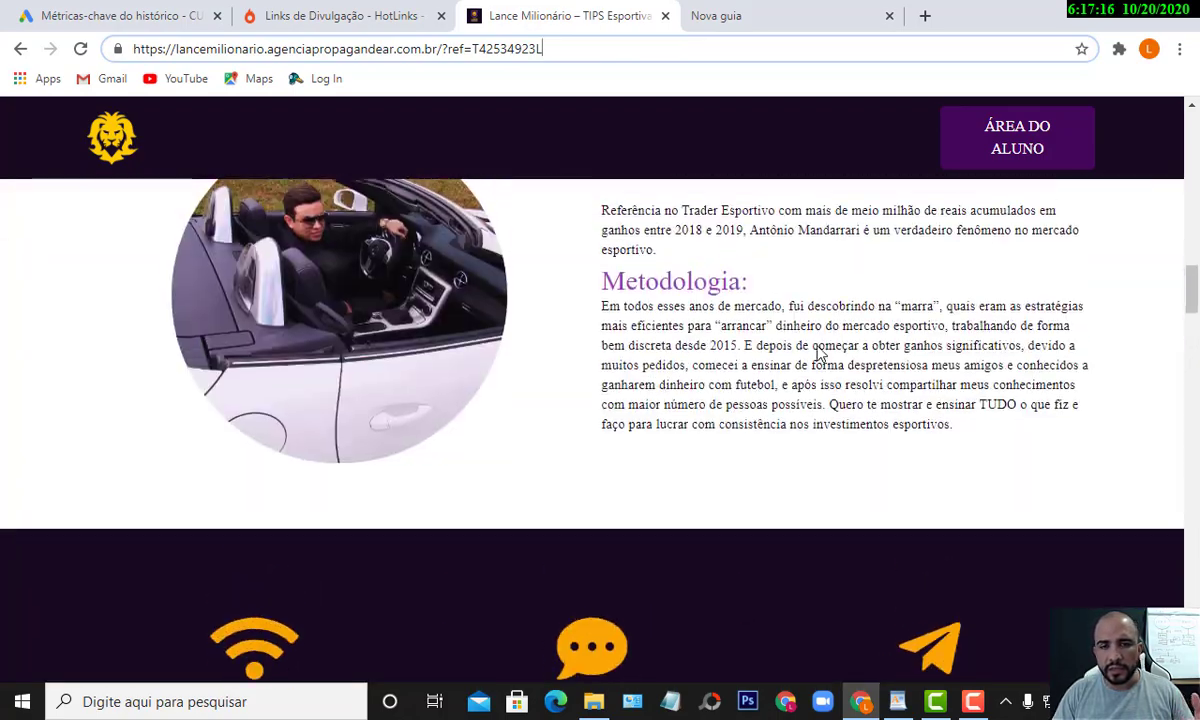
scroll(820, 352, up, 10)
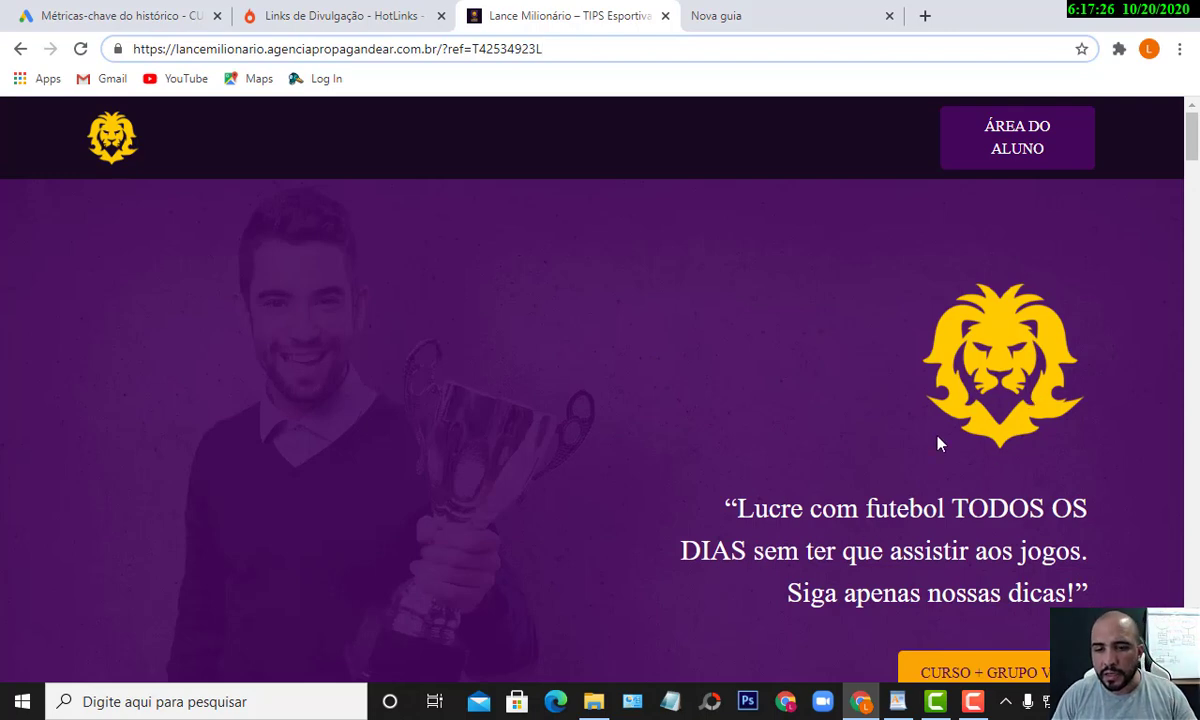
scroll(880, 440, down, 3)
scroll(843, 450, up, 3)
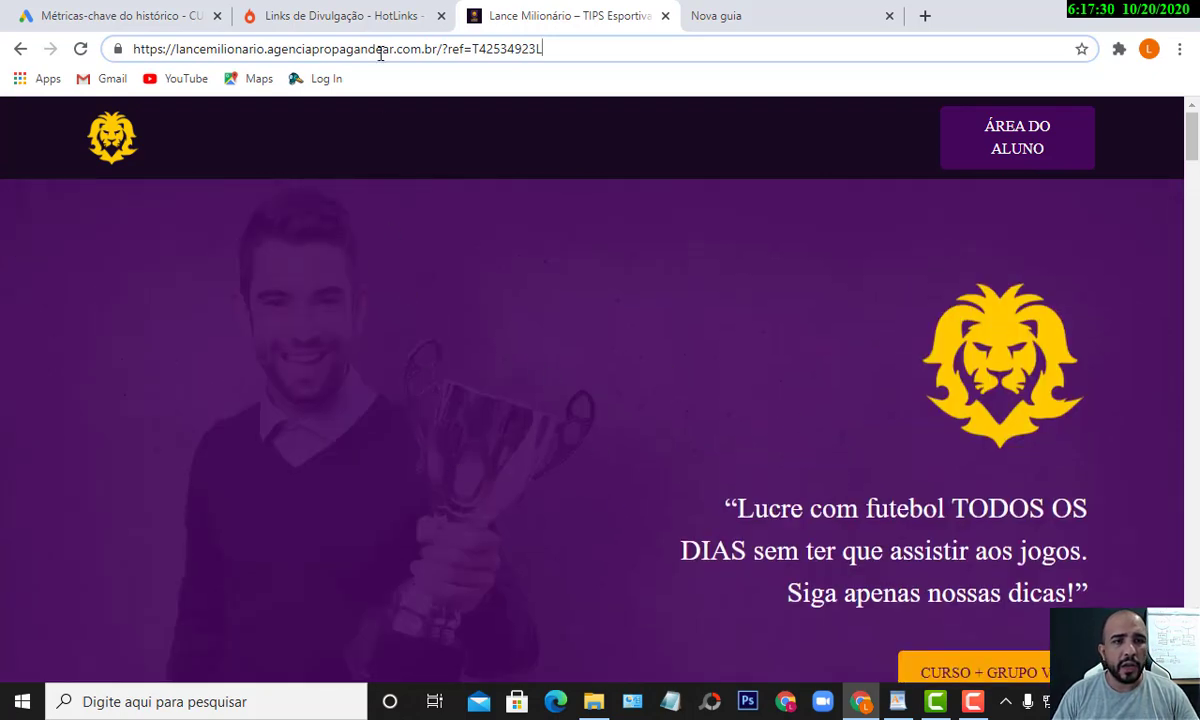
- Copy the external sales page link (Página de Vendas Externa) from Hotmart's HotLinks for the course
click(340, 22)
scroll(545, 330, down, 1)
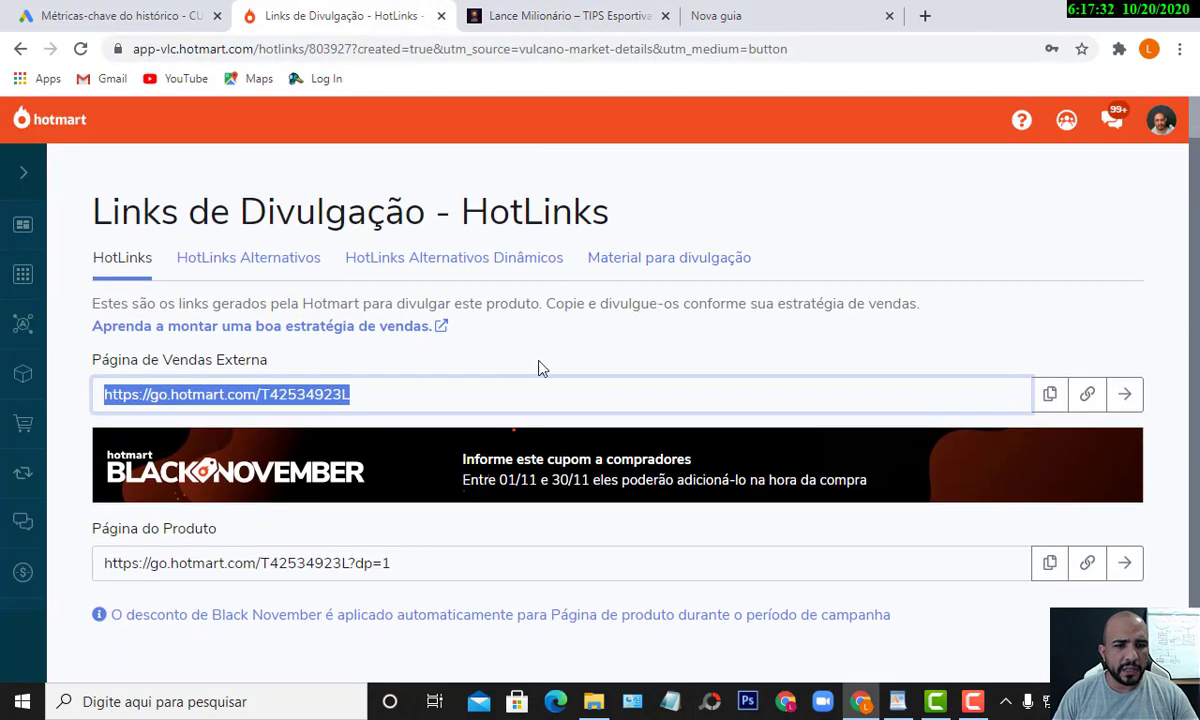
click(339, 399)
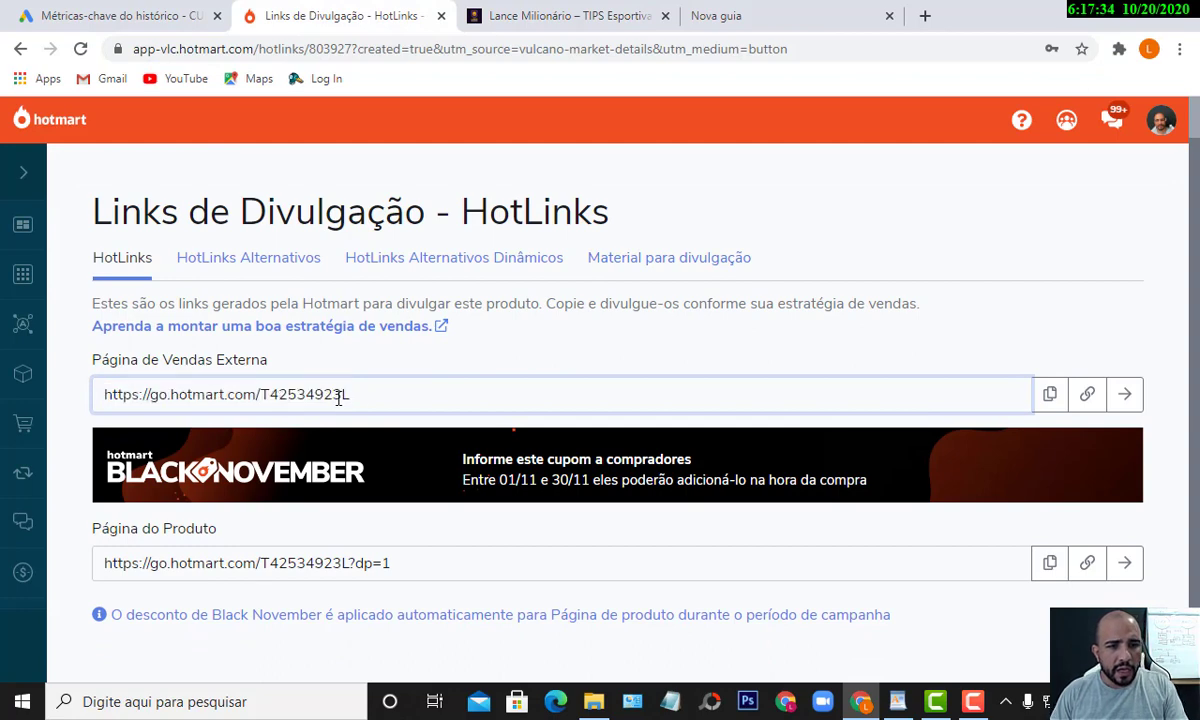
drag(362, 397, 103, 404)
key(ctrl+c)
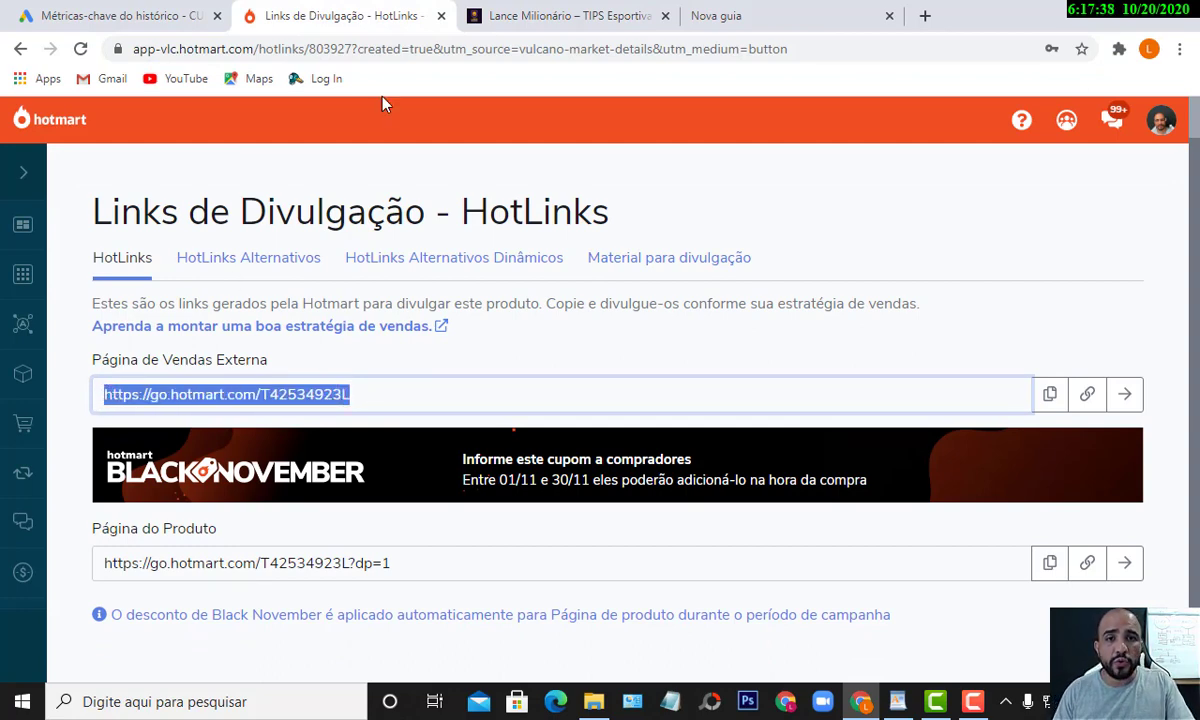
- Close the open Lance Milionário sales page and load the copied affiliate link in the blank browser page
click(552, 15)
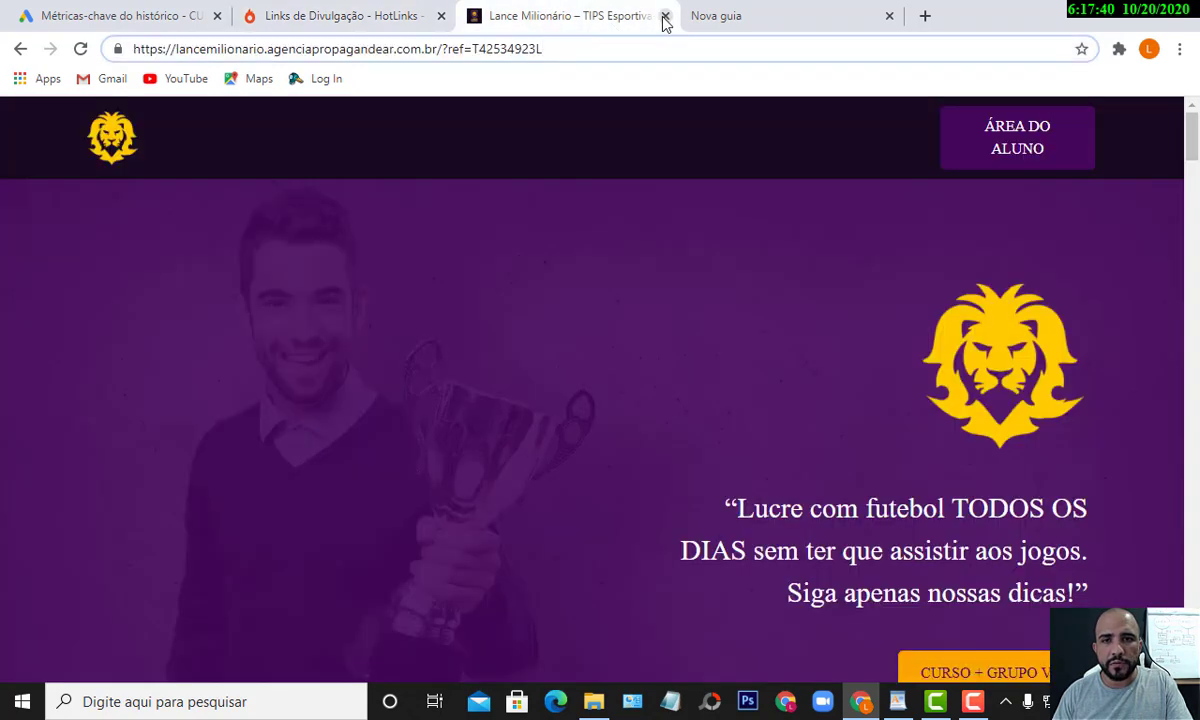
click(665, 16)
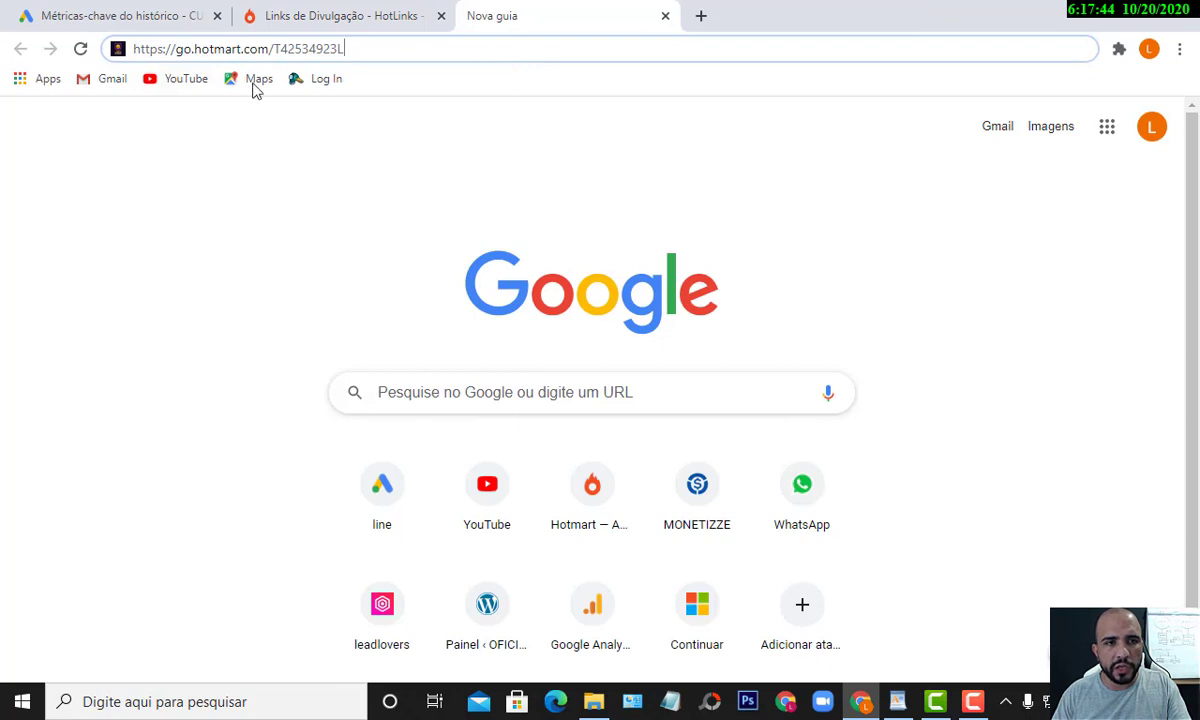
drag(346, 48, 133, 80)
key(ctrl+v)
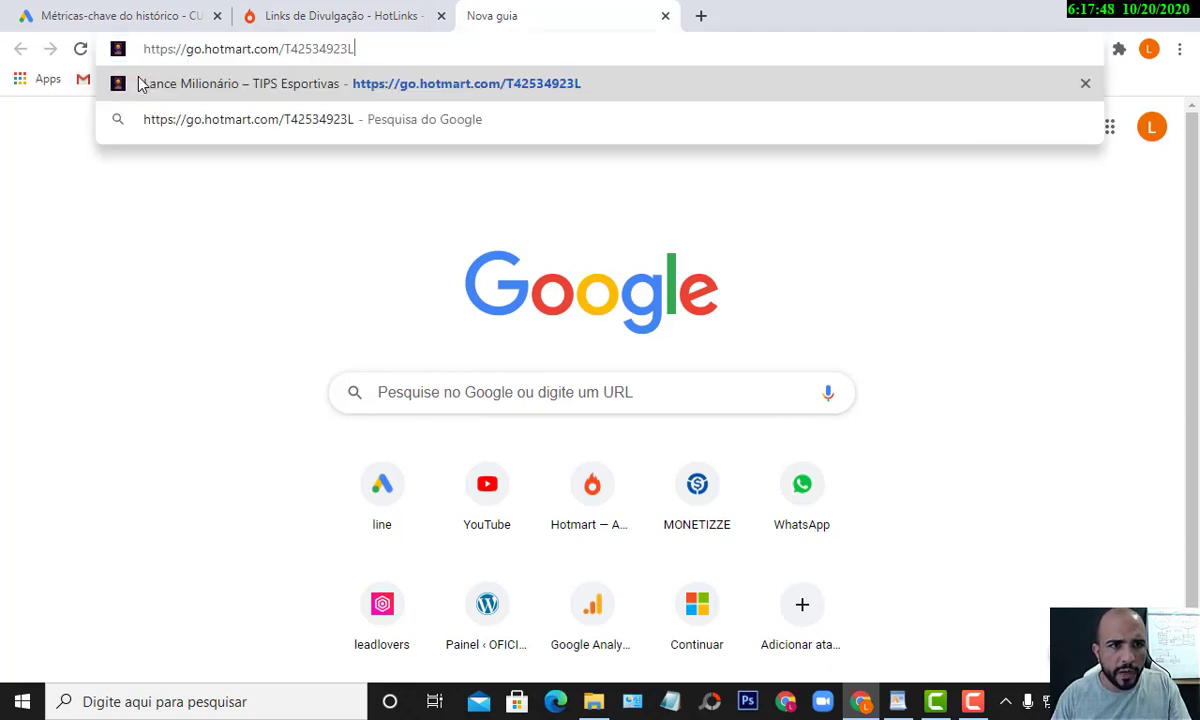
key(Return)
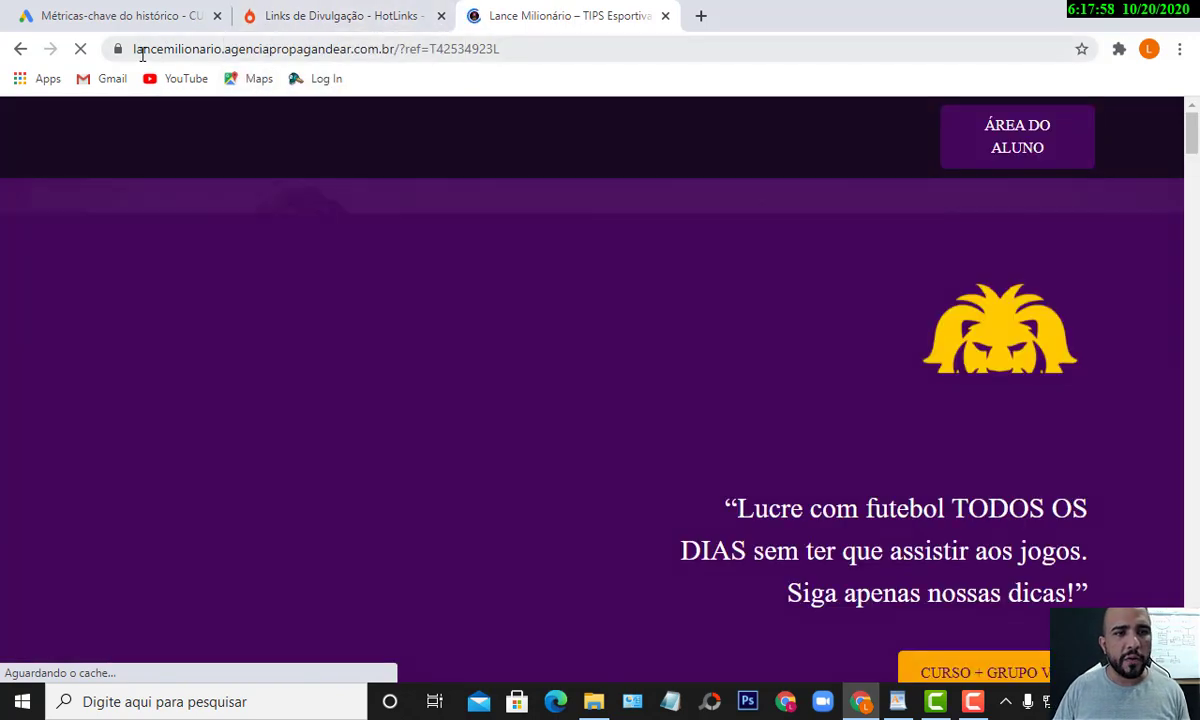
- Check the affiliate reference code at the end of the loaded Lance Milionário page's address
drag(137, 49, 541, 49)
click(541, 49)
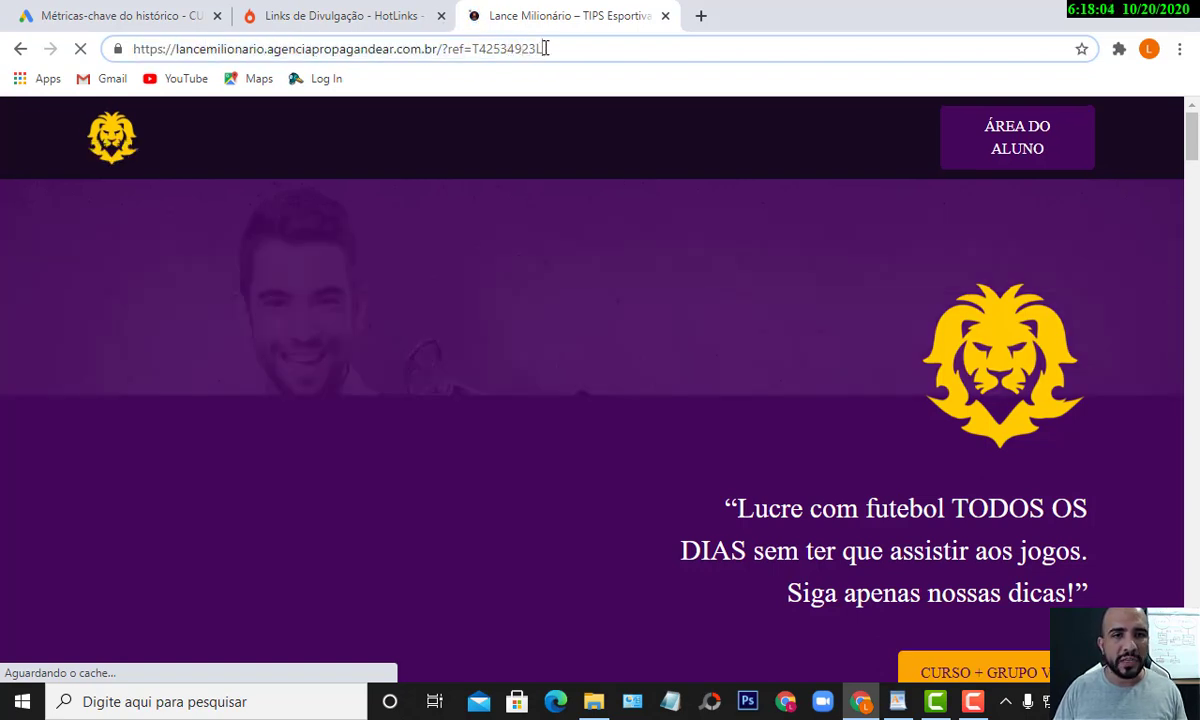
drag(442, 50, 545, 48)
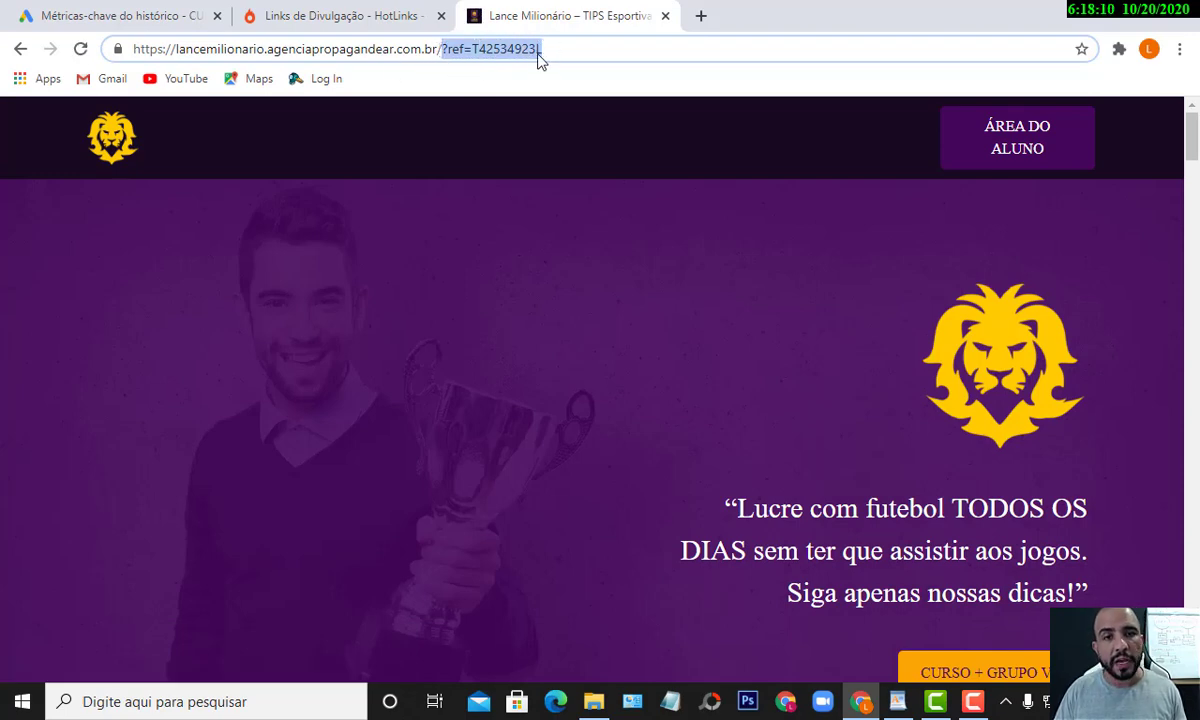
click(572, 48)
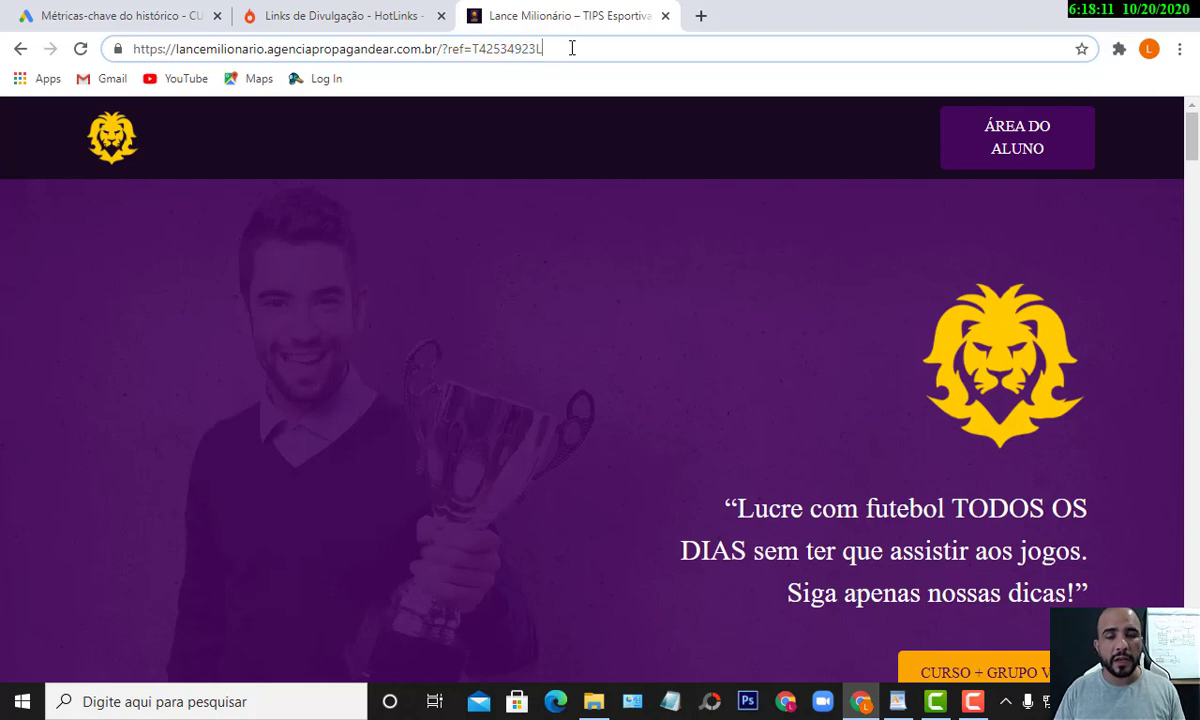
- Paste the copied Hotmart affiliate link into a new page's address without loading it and compare it with the sales page's address
click(701, 16)
click(704, 42)
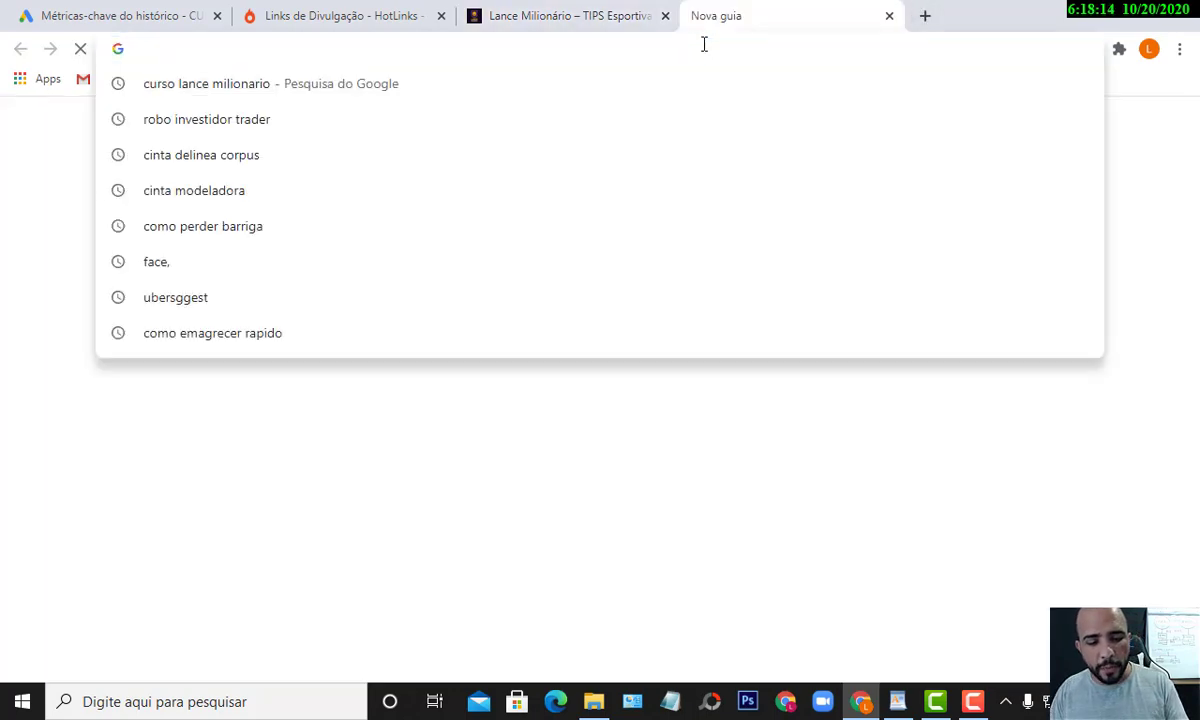
key(ctrl+v)
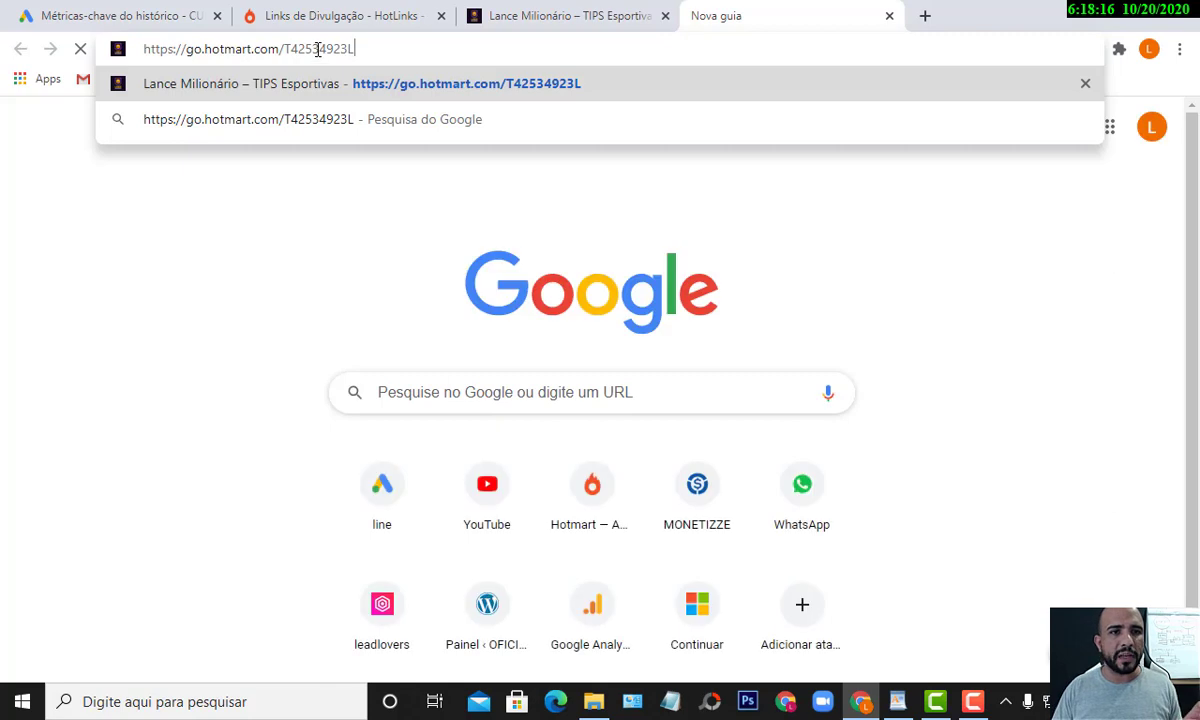
drag(375, 48, 135, 48)
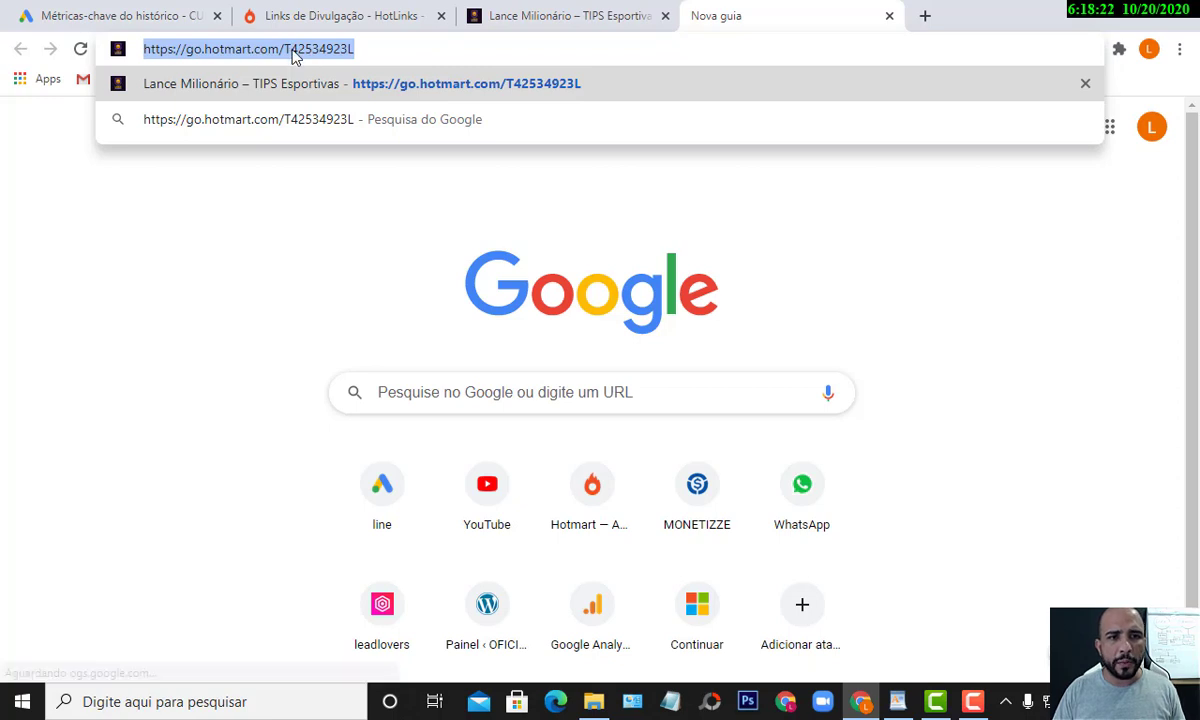
click(549, 13)
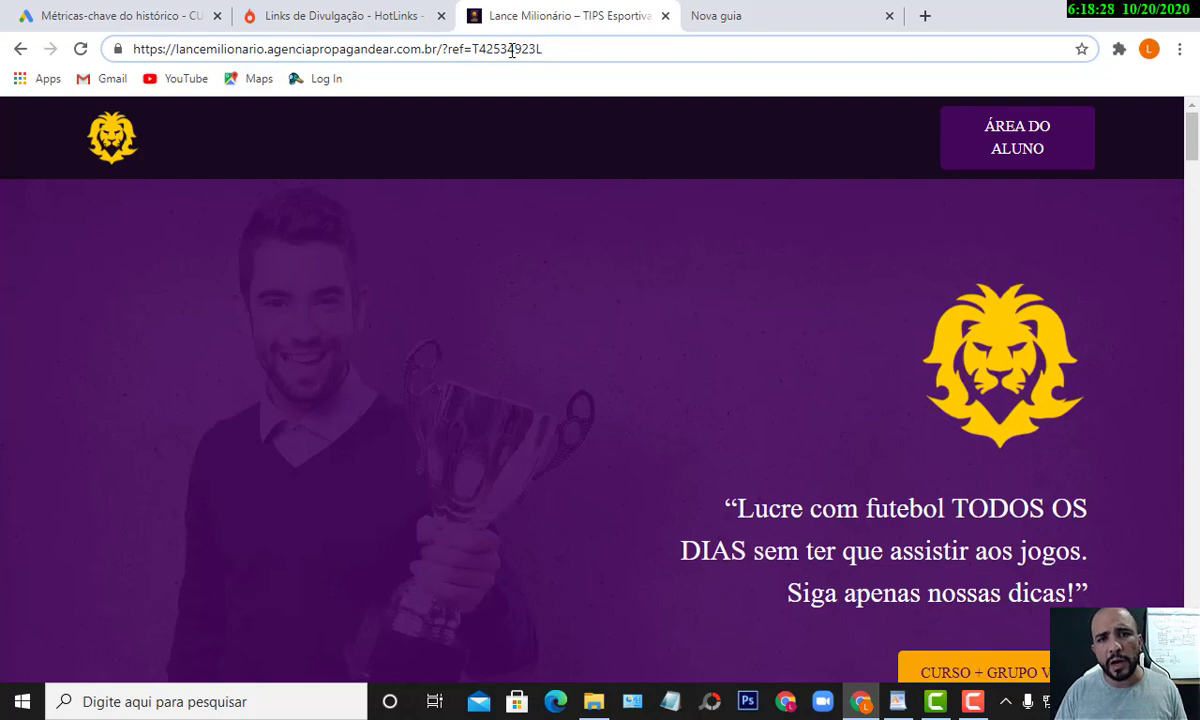
click(738, 12)
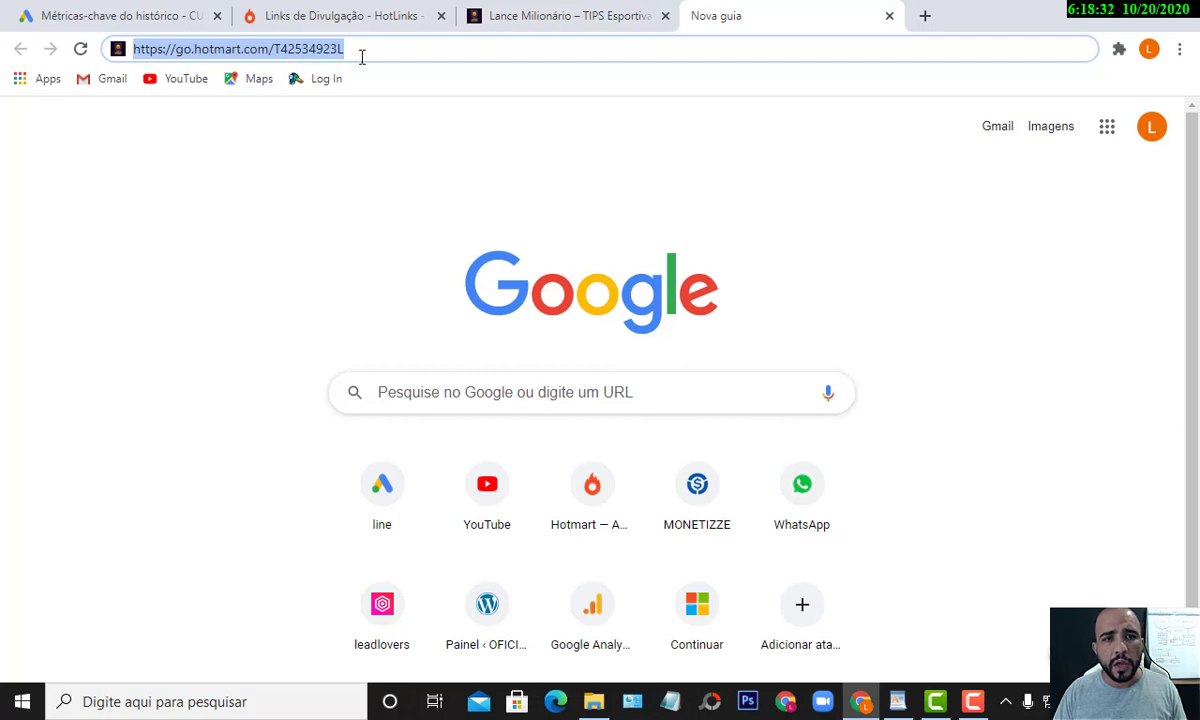
click(496, 16)
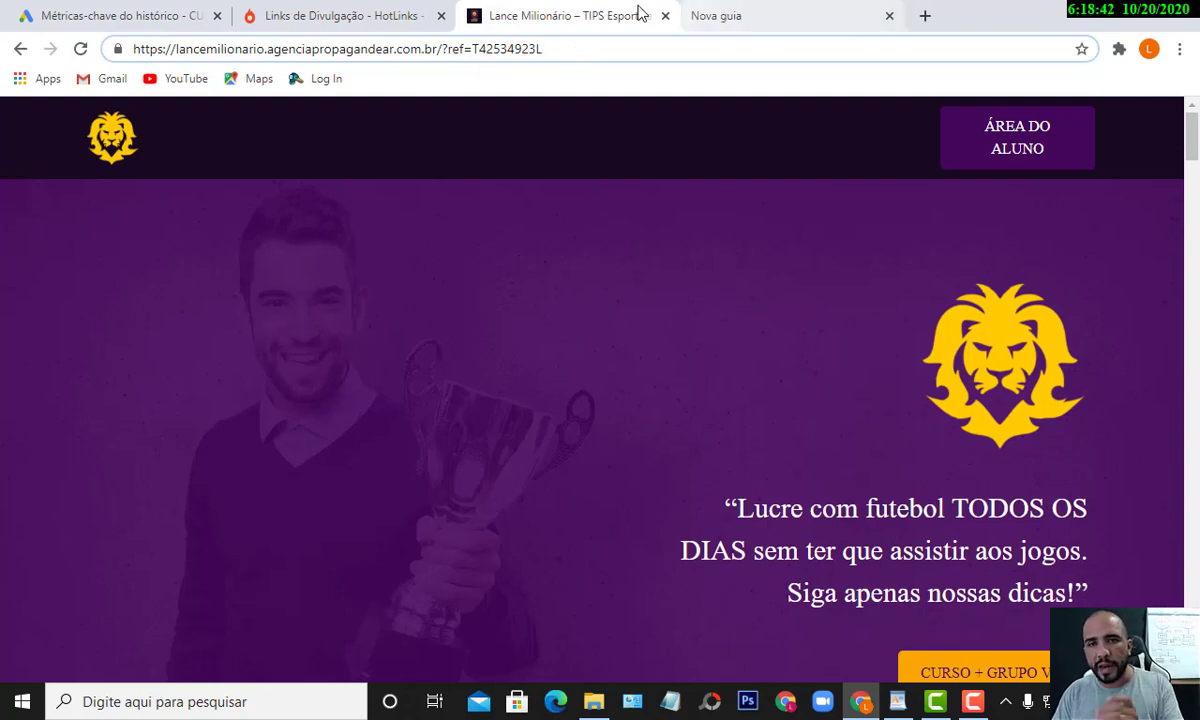
- Switch to Google Ads, leave the keyword plan and start a new campaign with the Vendas goal
click(127, 19)
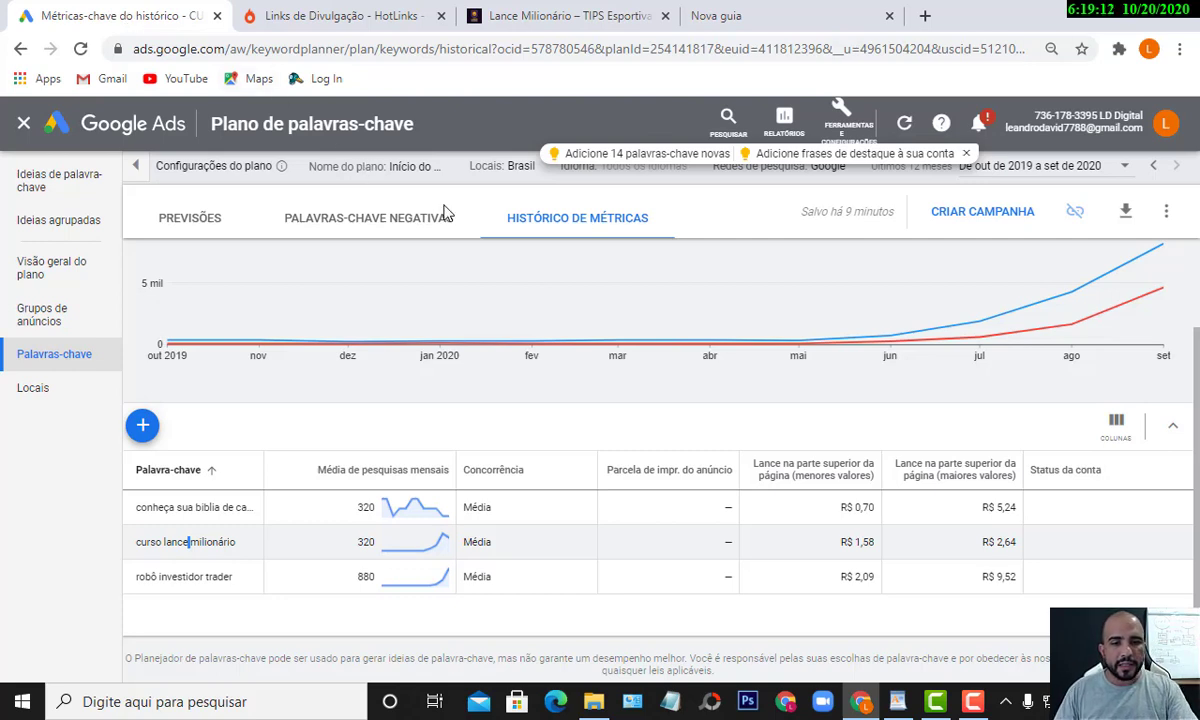
click(22, 125)
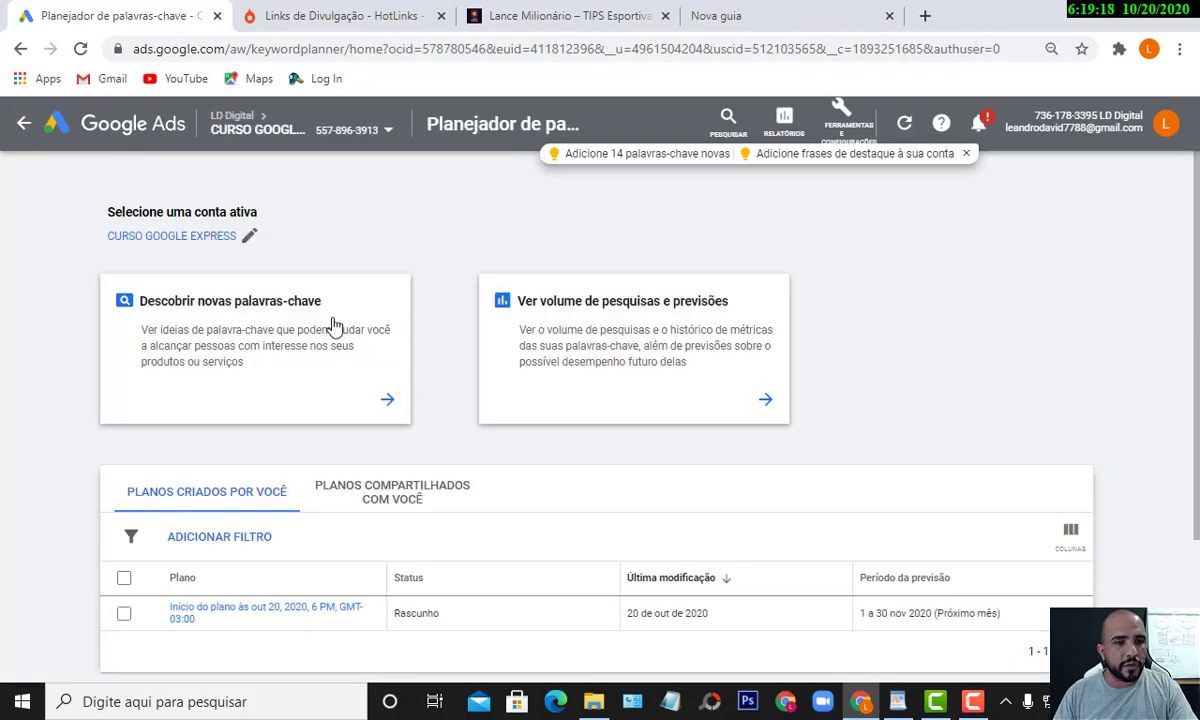
click(25, 128)
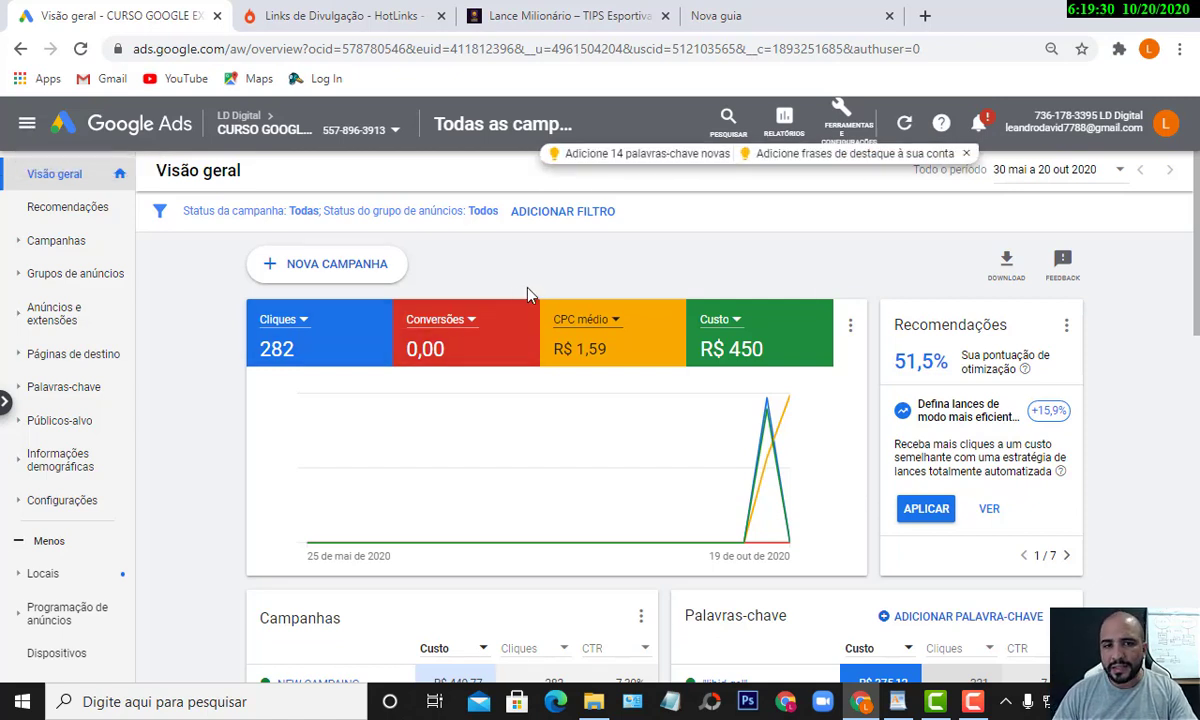
click(298, 270)
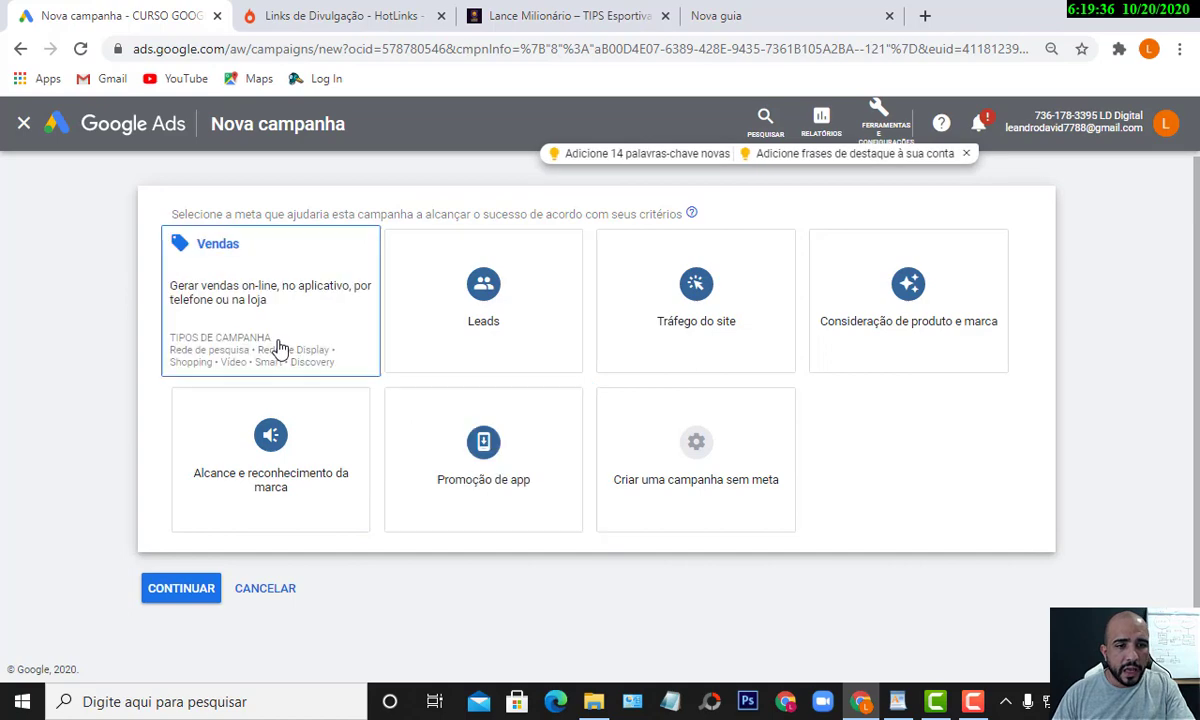
click(233, 283)
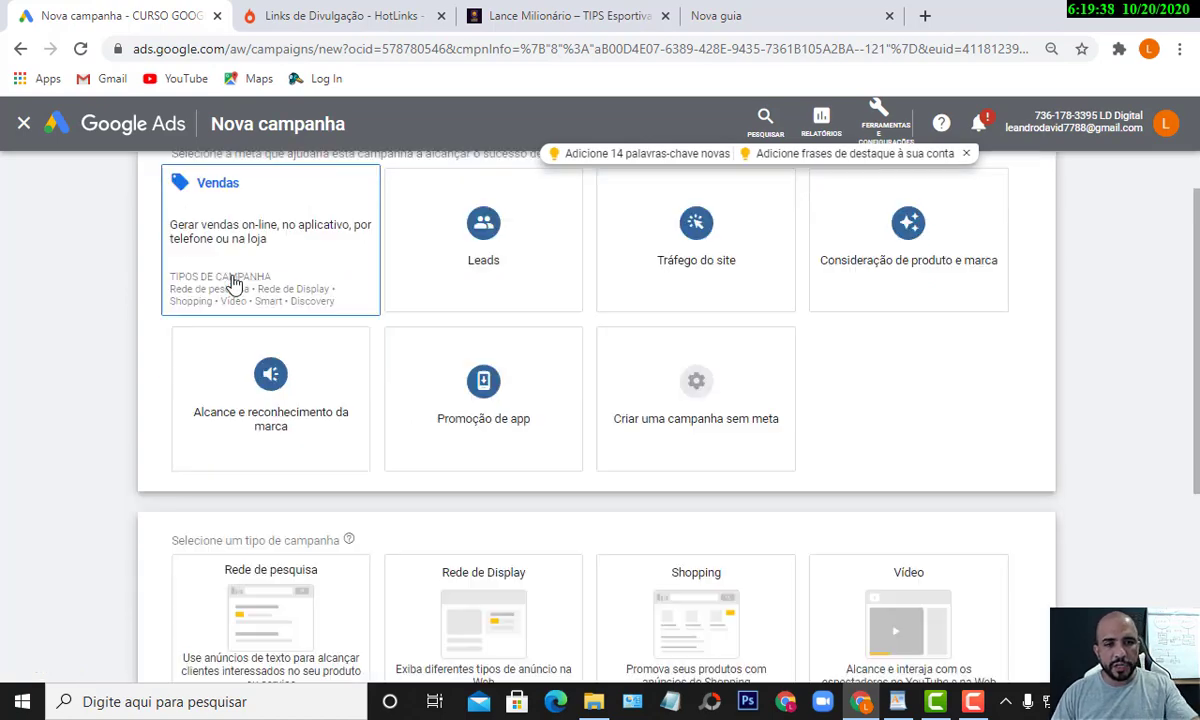
- Choose the Rede de pesquisa campaign type and continue without selecting any way of reaching the goal
scroll(236, 281, down, 3)
scroll(236, 281, up, 3)
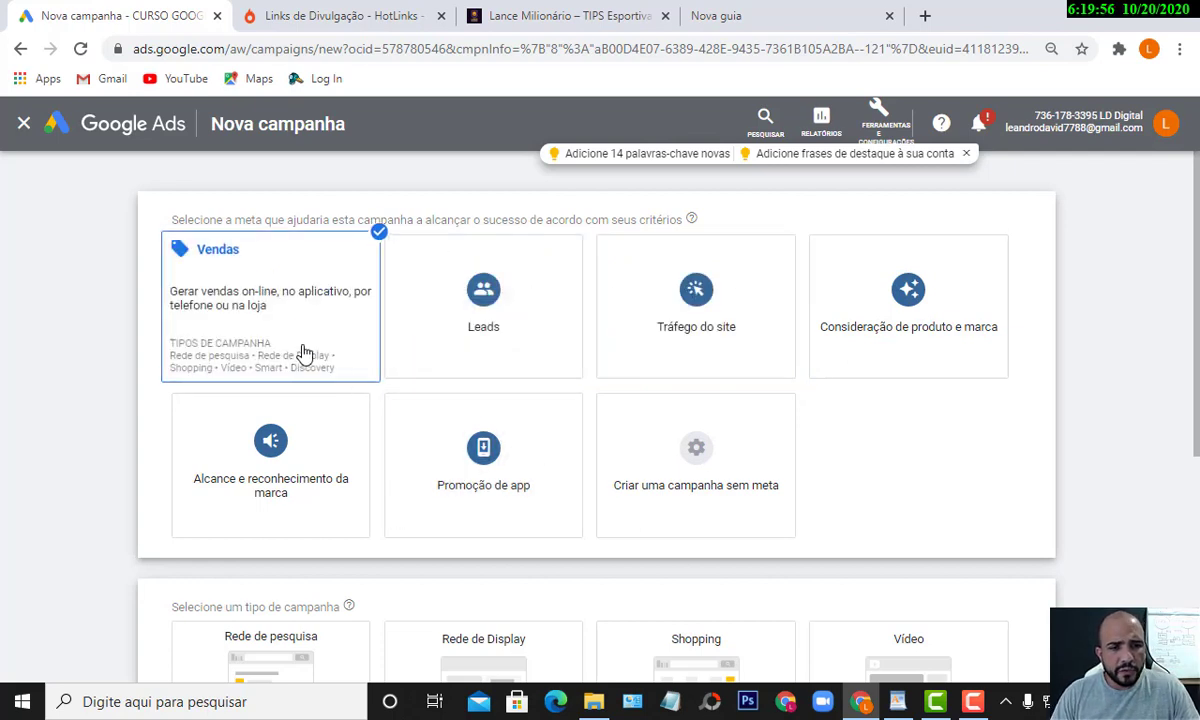
scroll(450, 430, down, 2)
scroll(310, 526, down, 2)
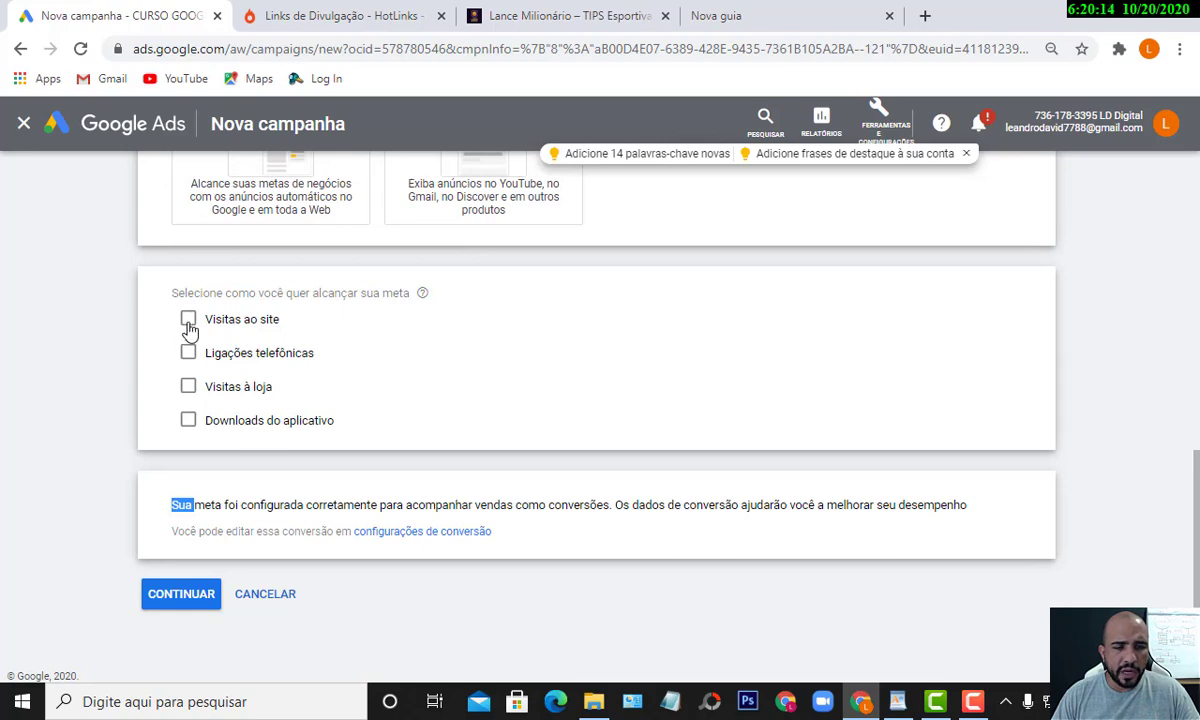
scroll(190, 330, up, 2)
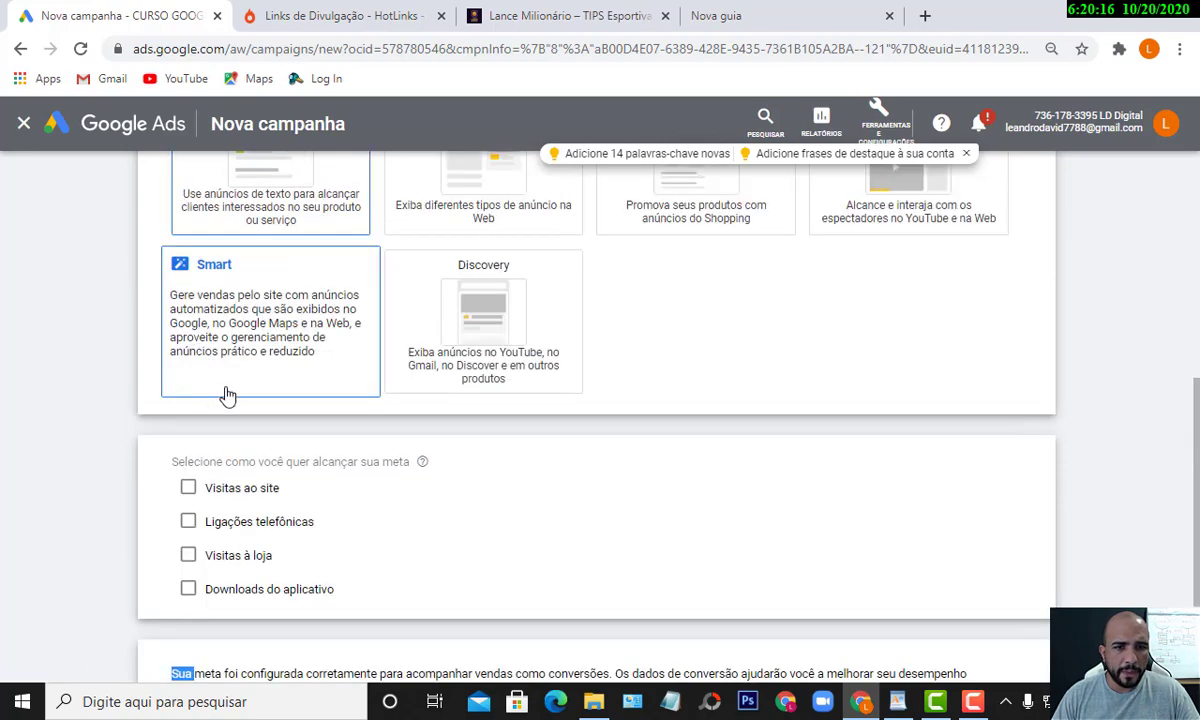
scroll(226, 395, down, 2)
scroll(240, 405, down, 1)
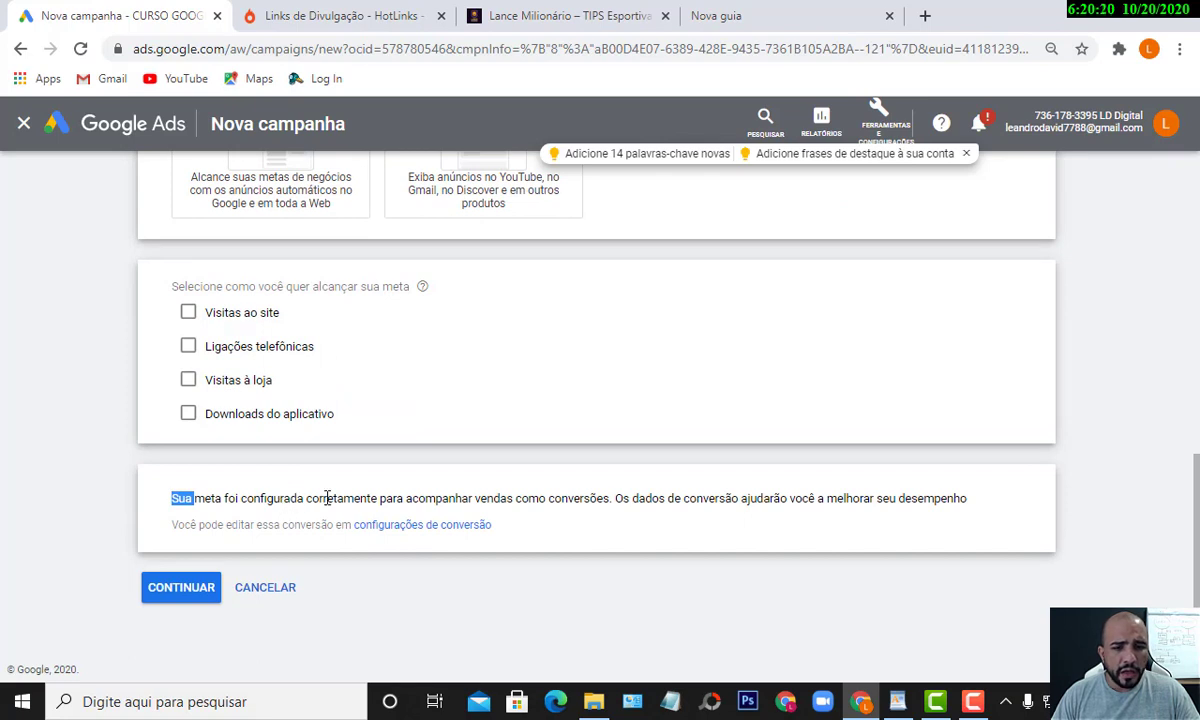
drag(289, 498, 367, 498)
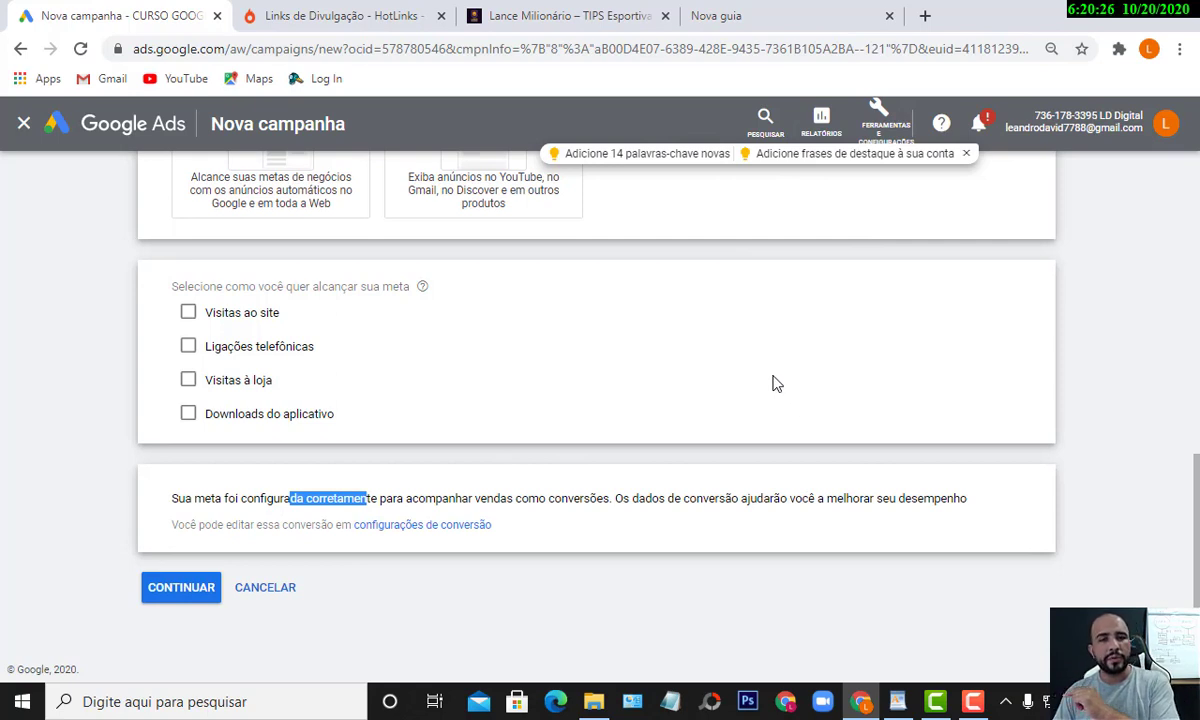
click(184, 590)
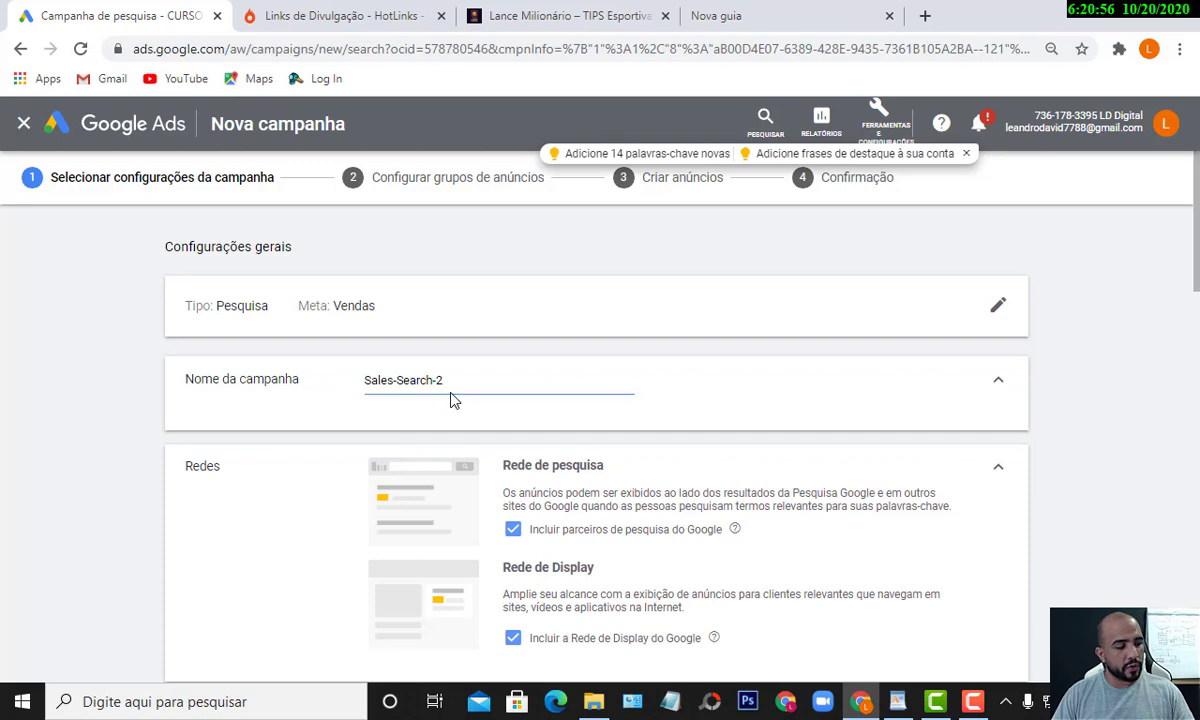
- Name the campaign RP-LANCE MILIONARIO (TESTE 01)
drag(455, 380, 357, 400)
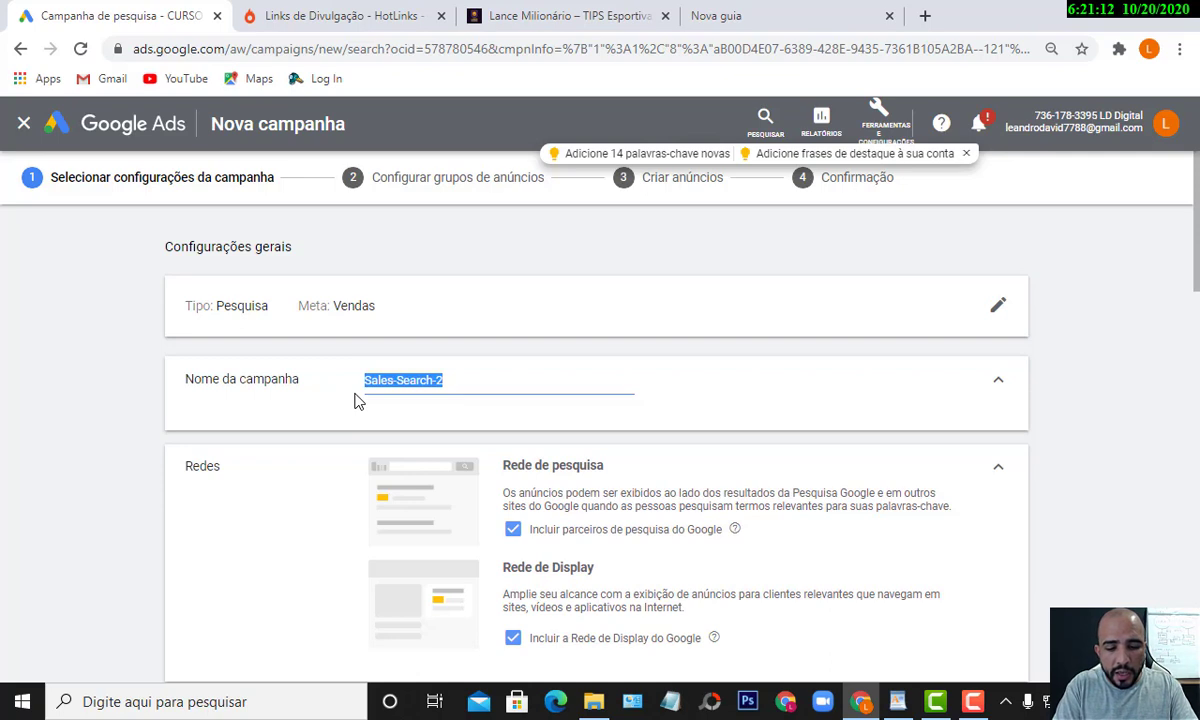
text(RP-)
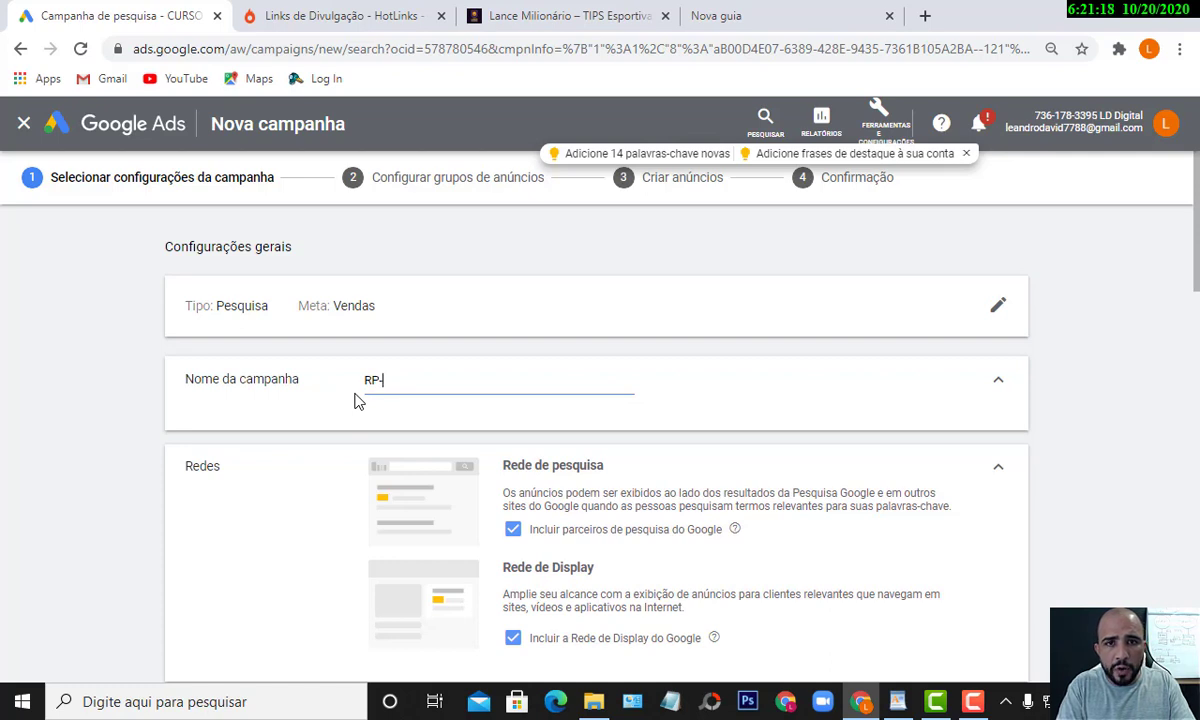
text(LANCE)
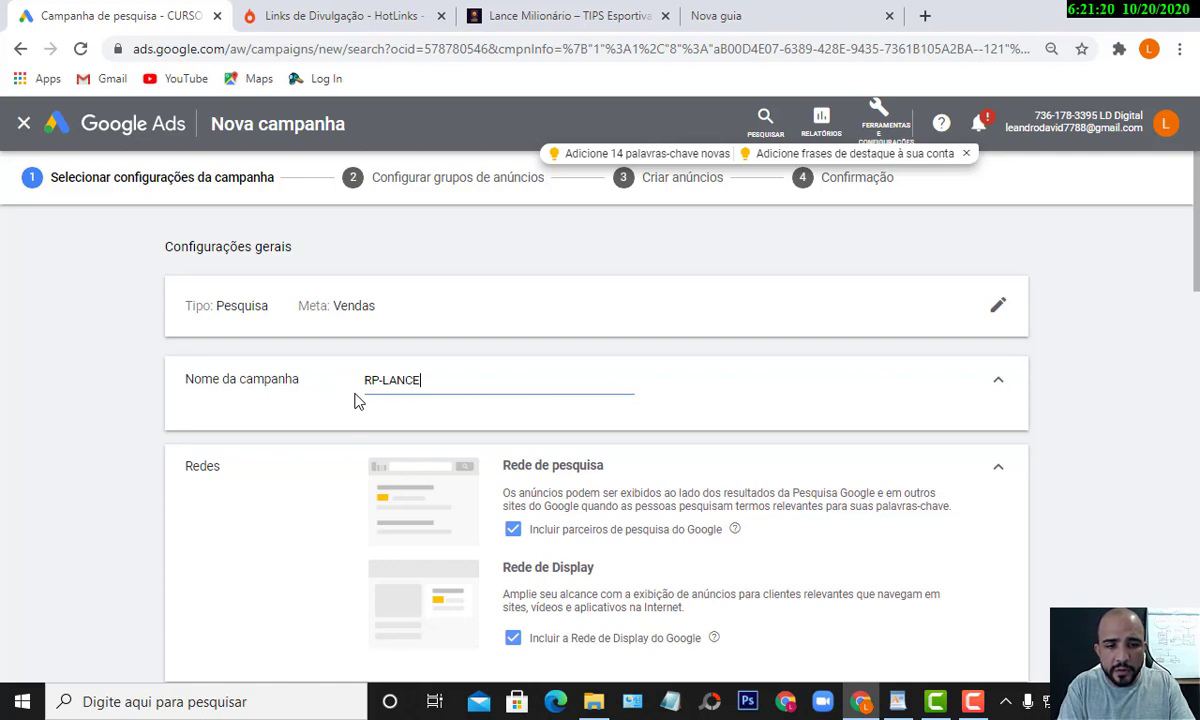
text( MILIONAR)
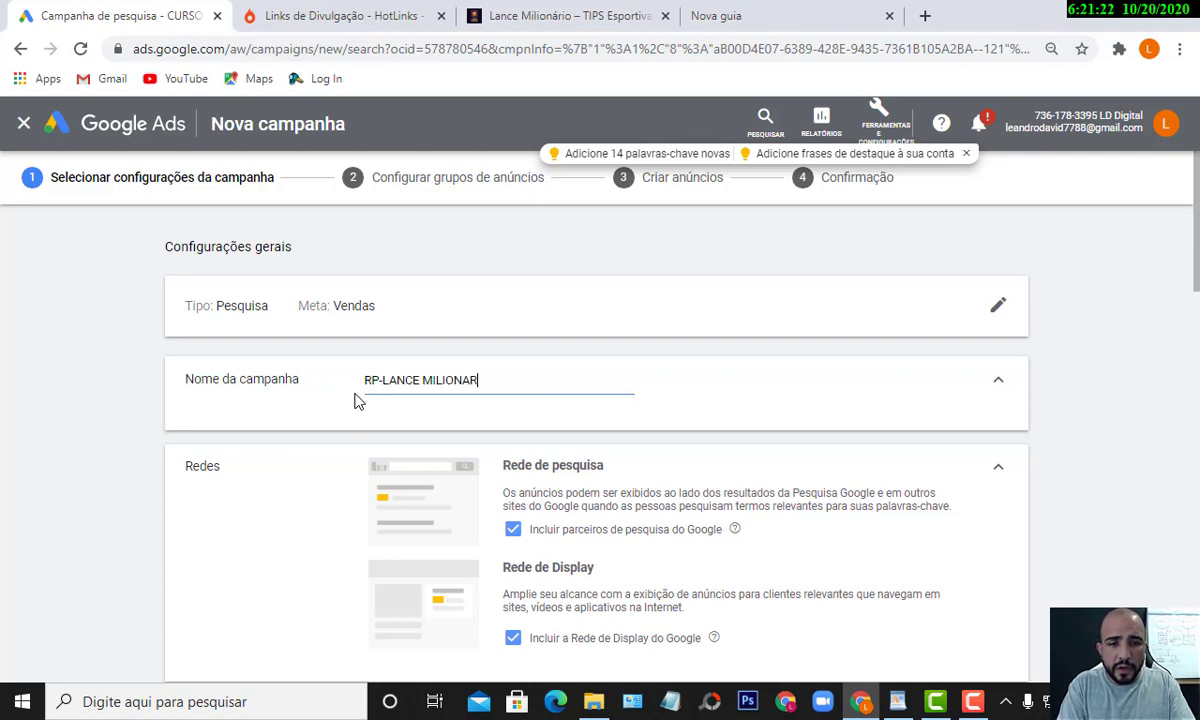
text(IO ()
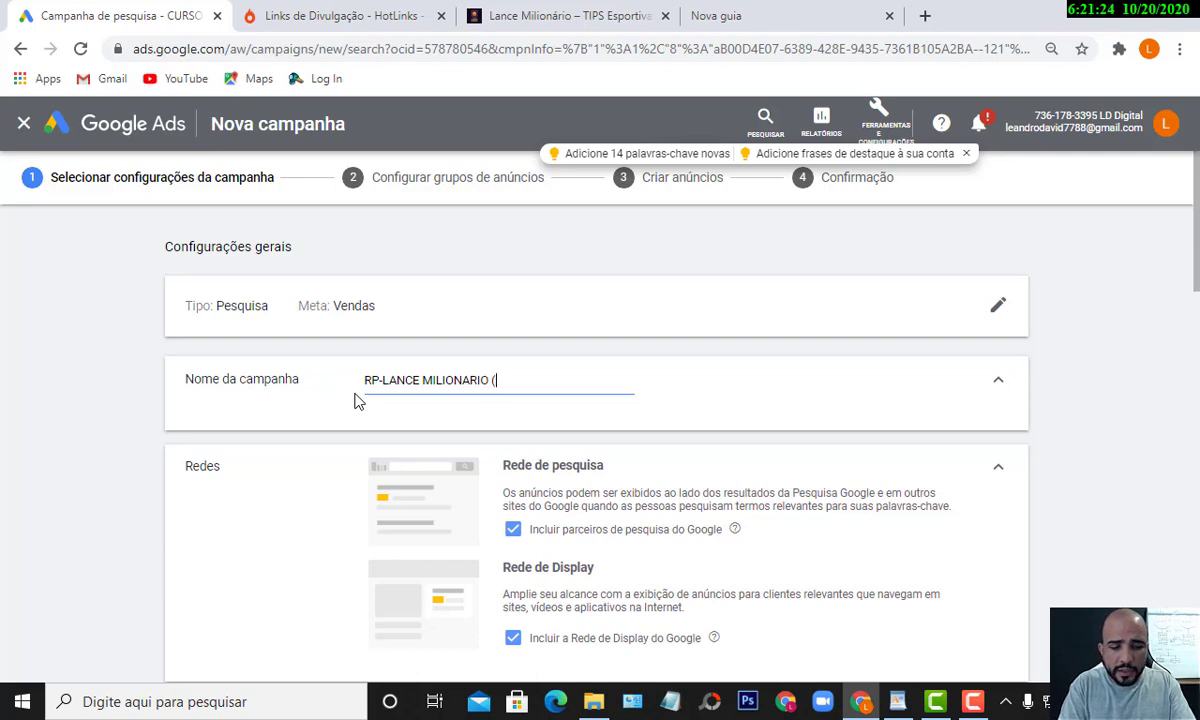
text(TESTE)
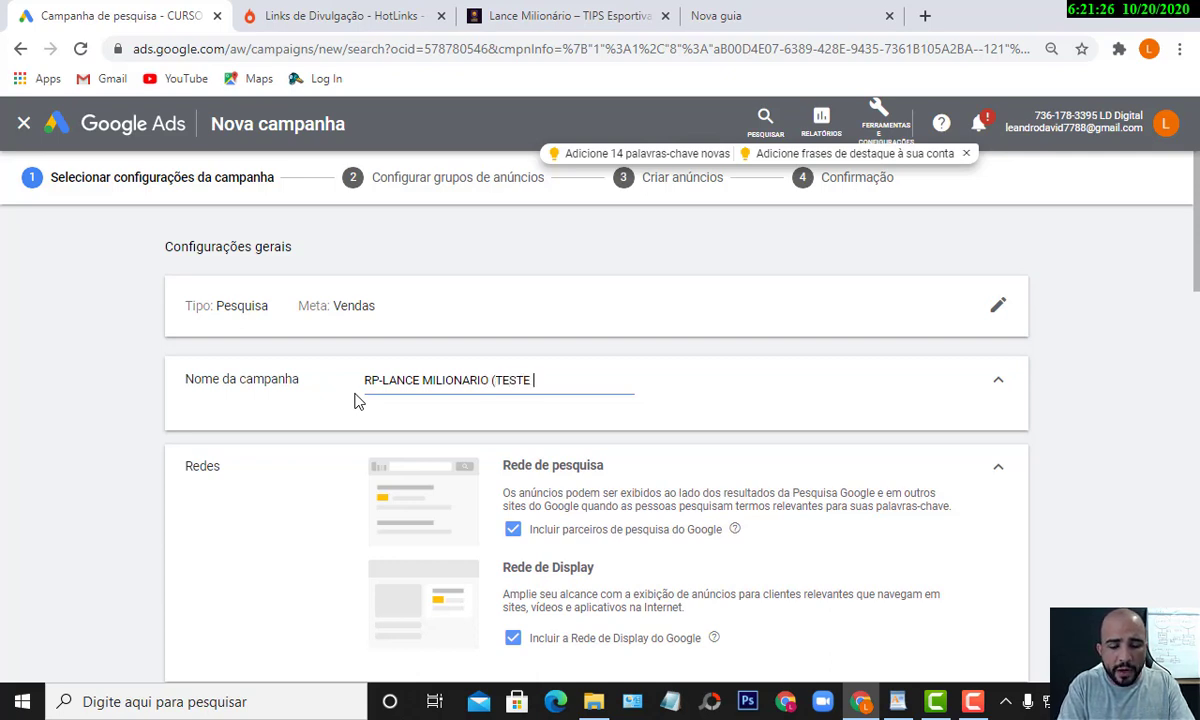
text( 01)
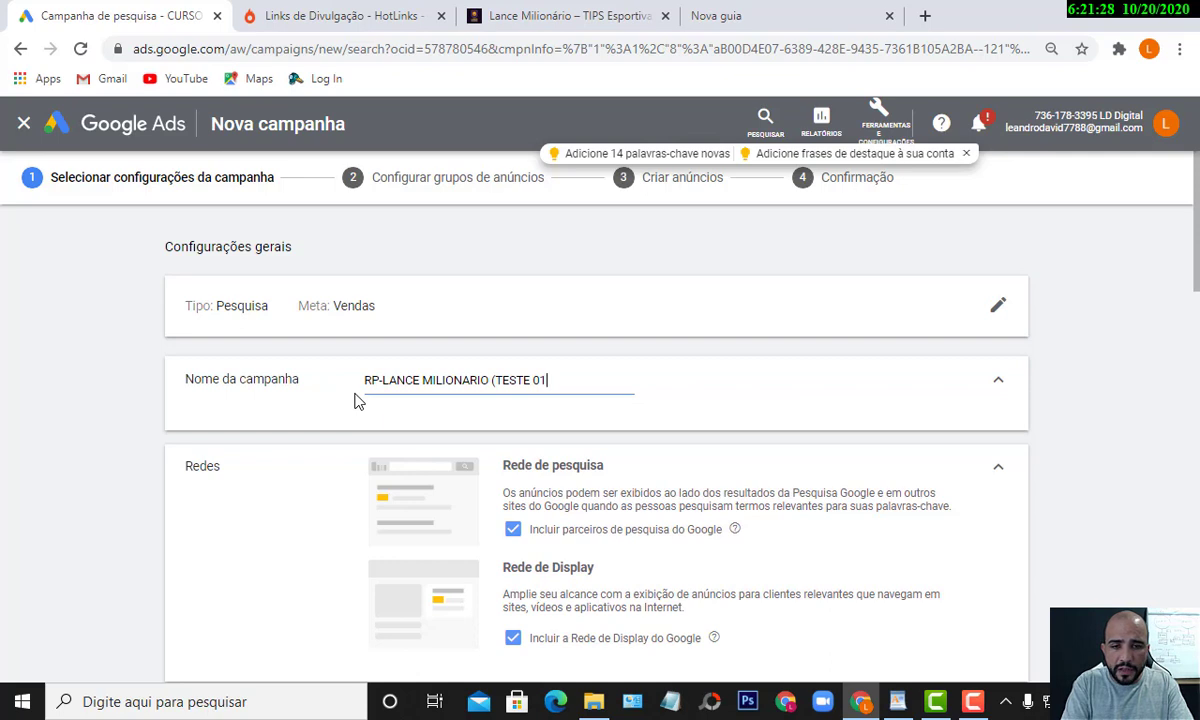
text())
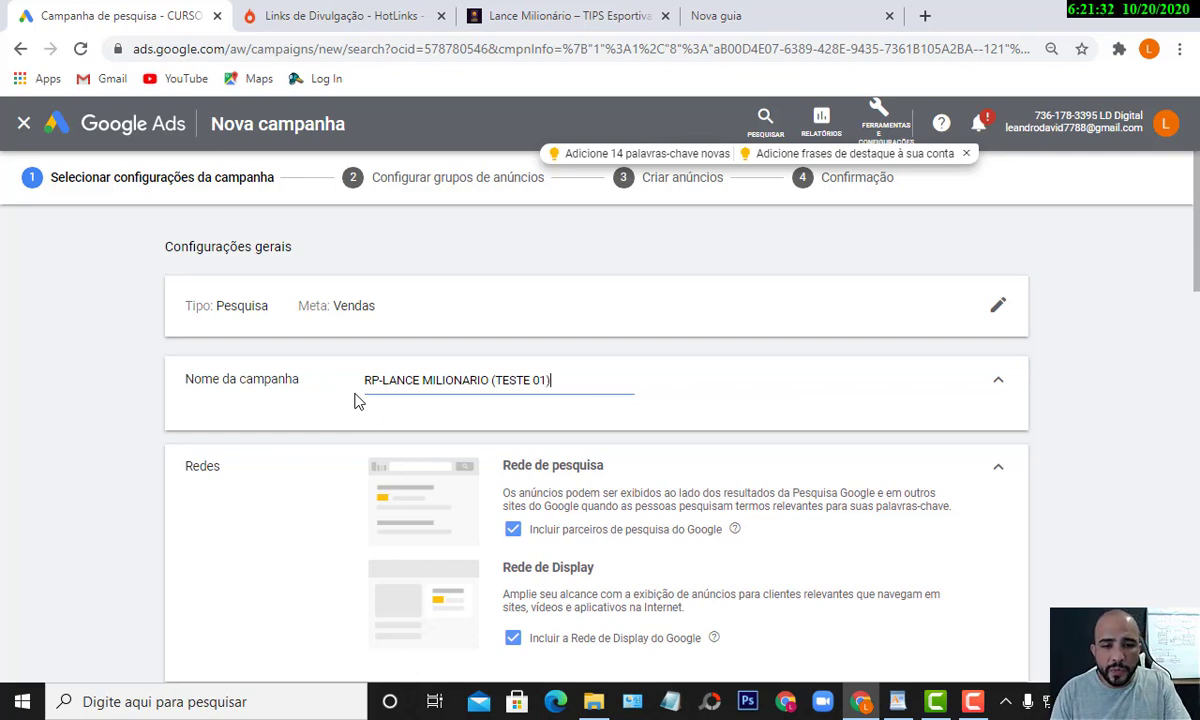
- Exclude both Google search partners and the Google Display Network from the campaign's networks
scroll(456, 468, down, 1)
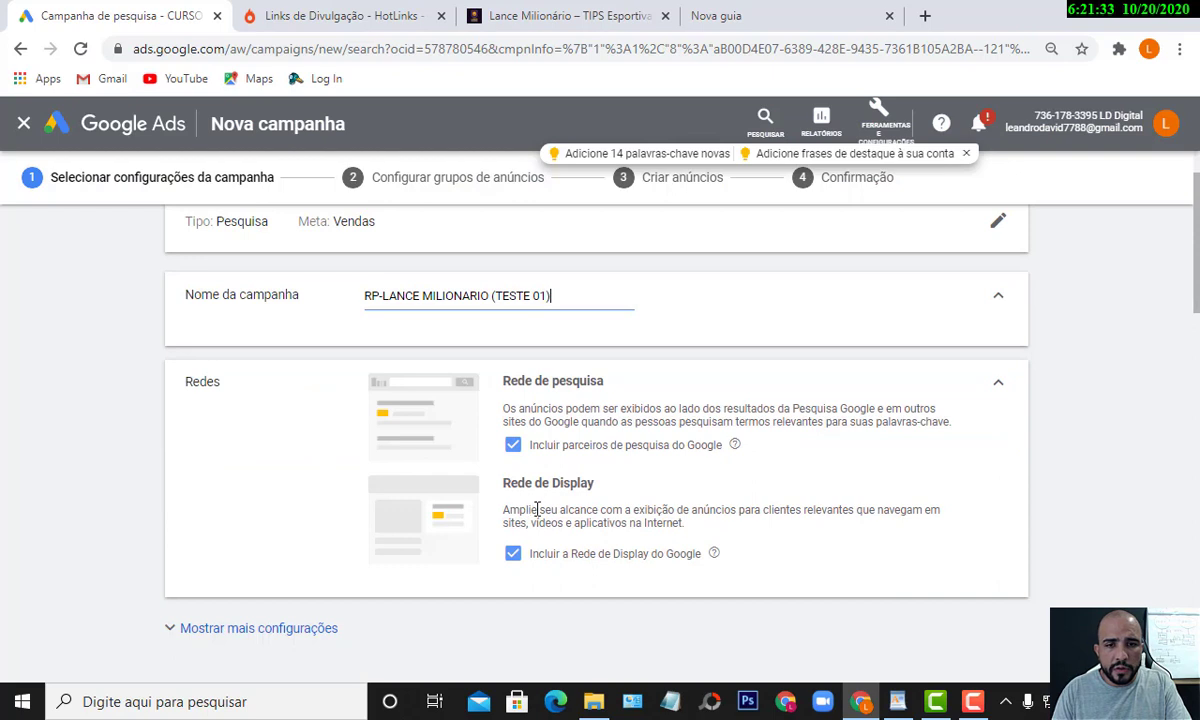
click(513, 446)
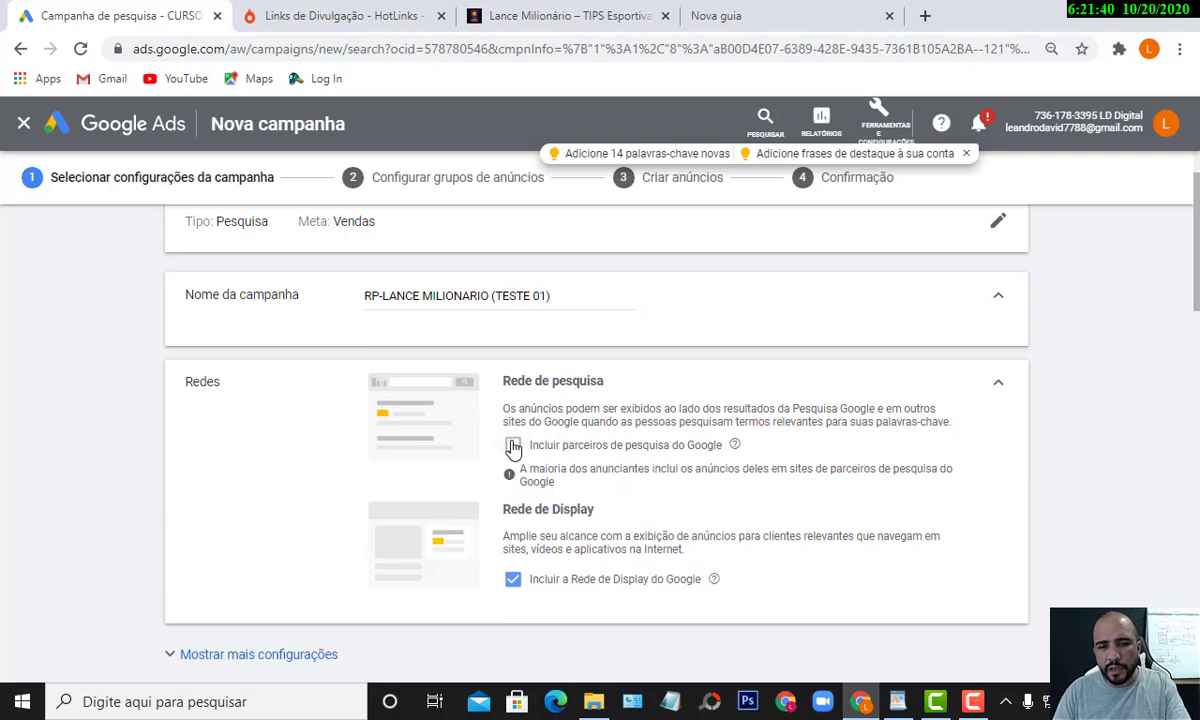
click(513, 579)
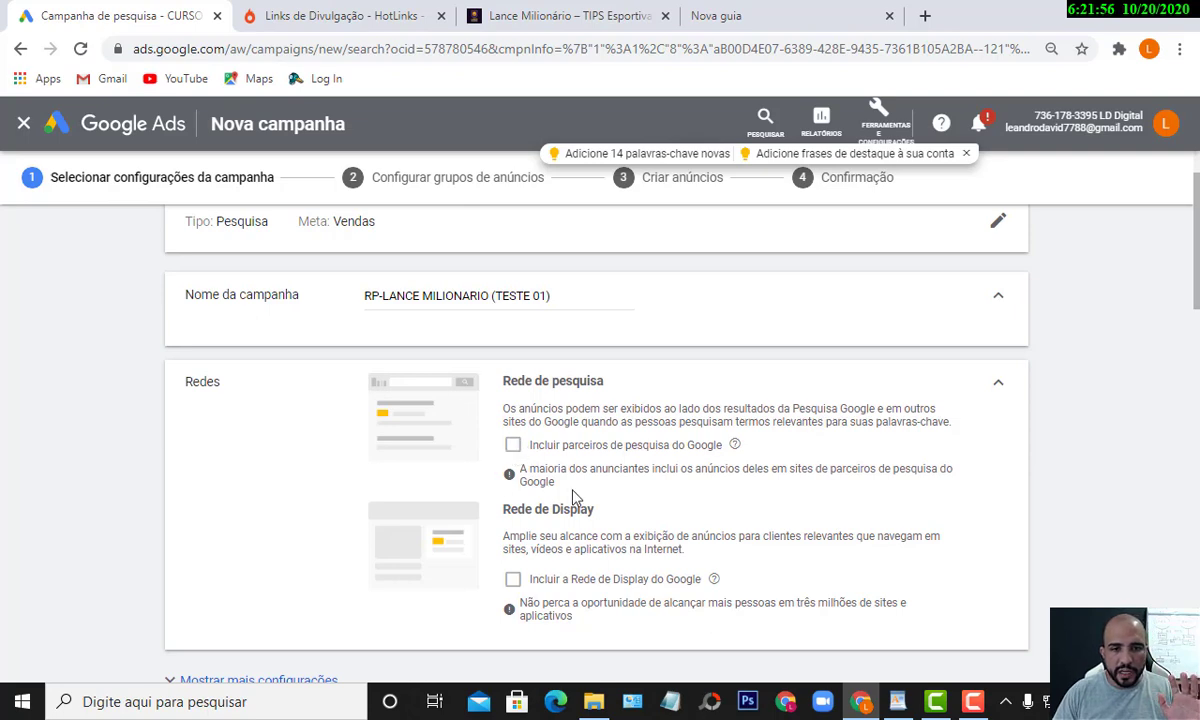
- Expand the additional campaign settings below the networks section
scroll(575, 497, down, 2)
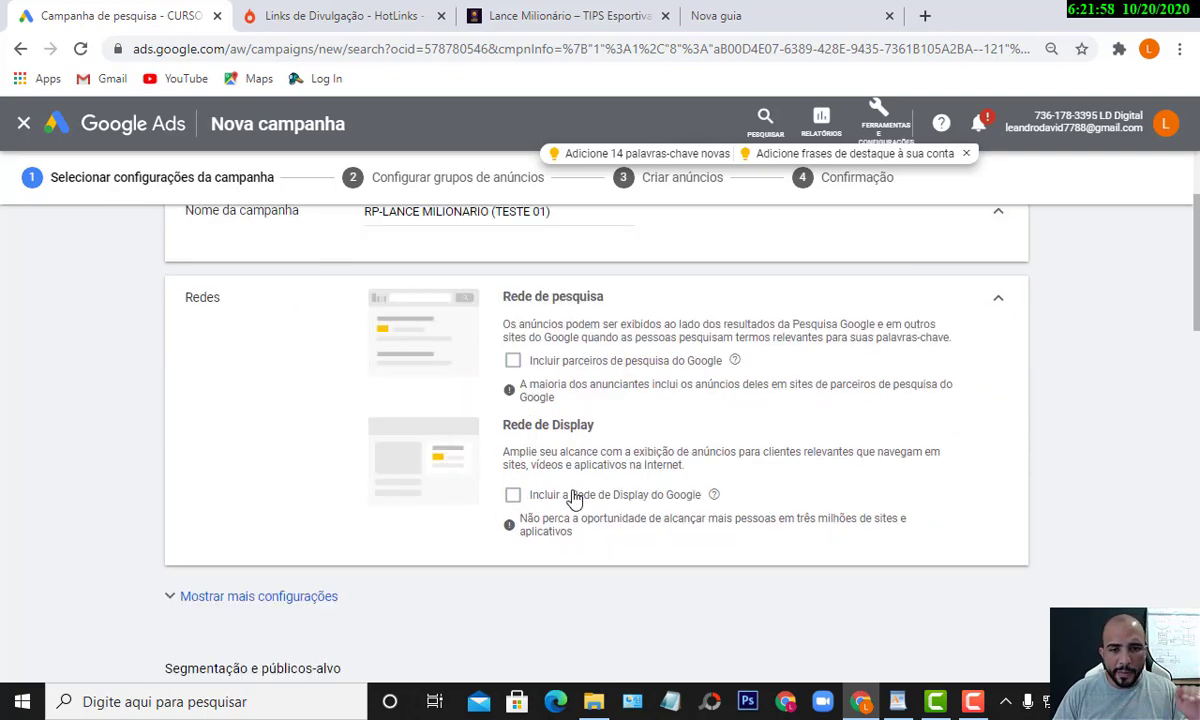
scroll(575, 500, down, 2)
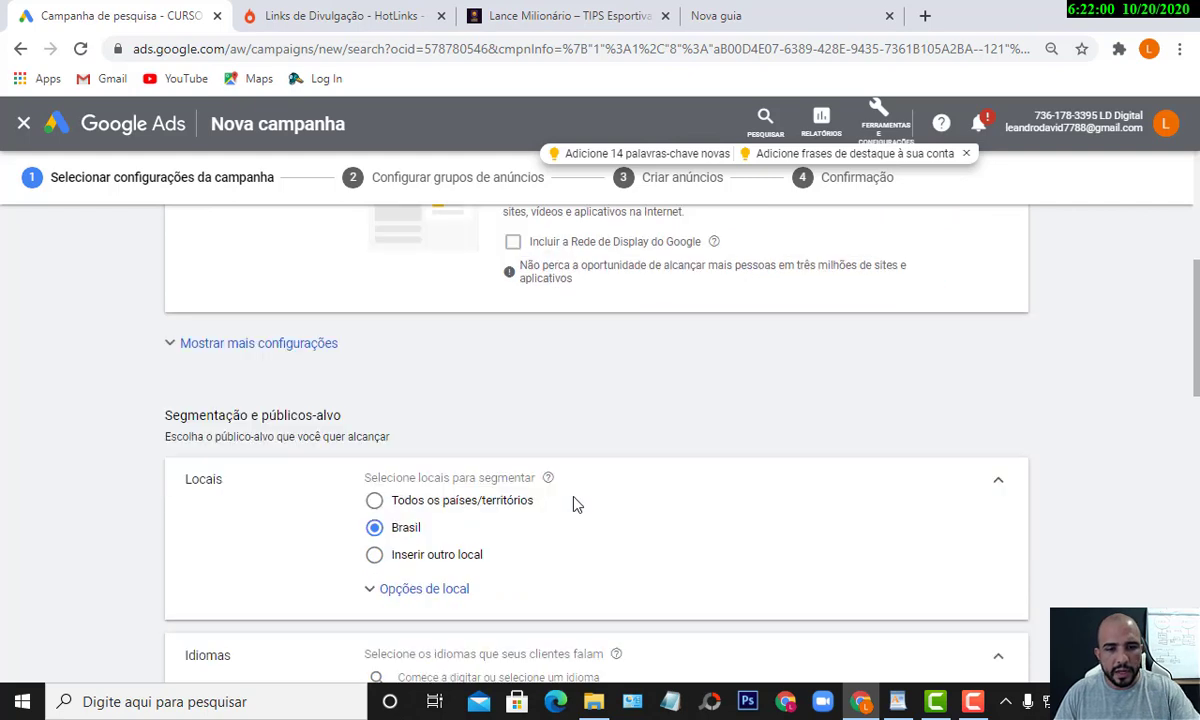
click(205, 347)
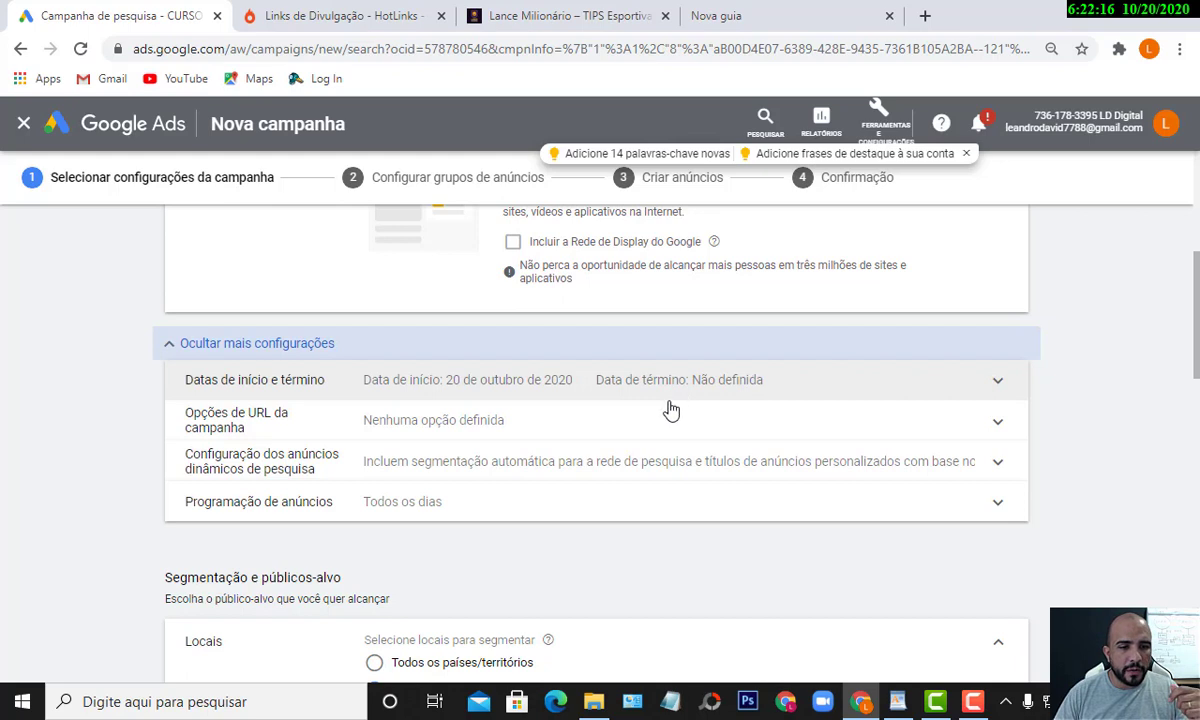
scroll(693, 468, down, 1)
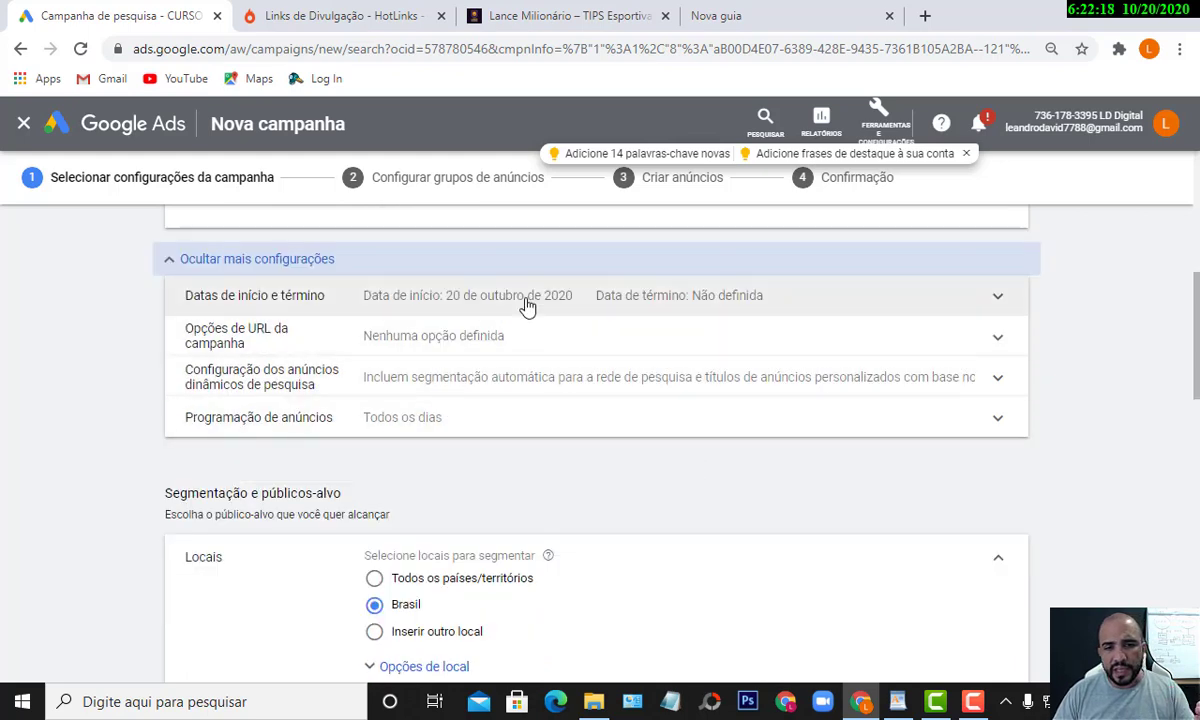
- Examine the ad schedule options (Programação de anúncios) and collapse the additional campaign settings
click(447, 428)
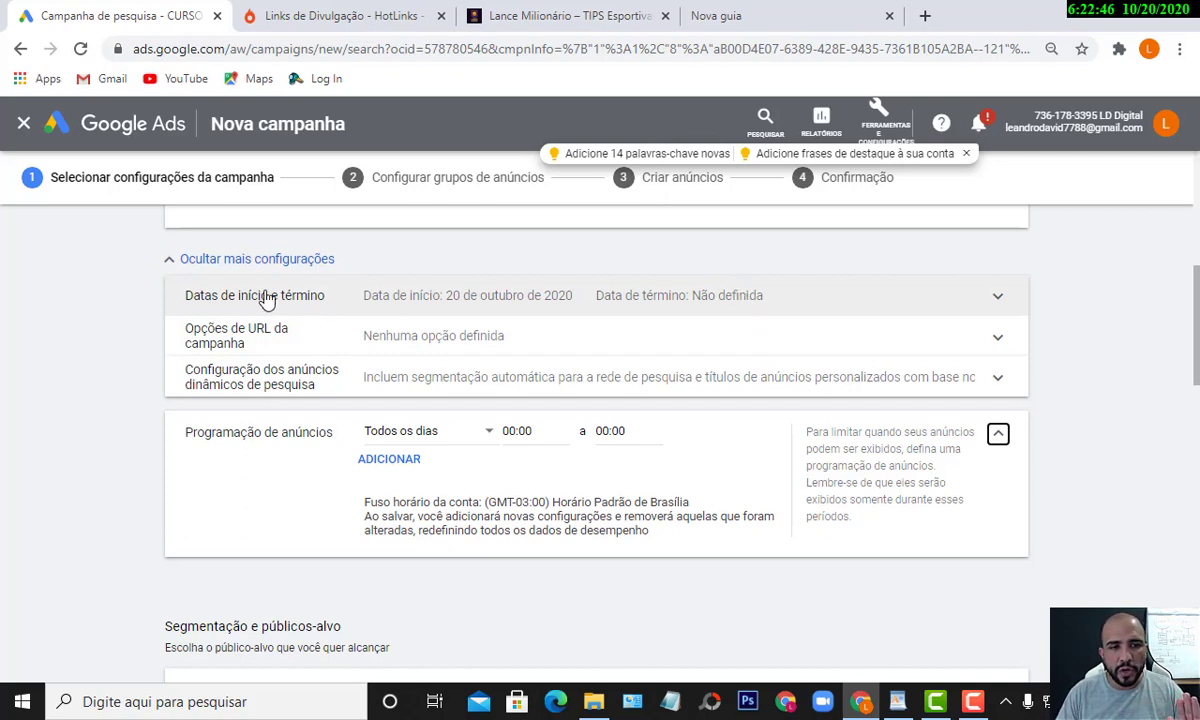
click(172, 260)
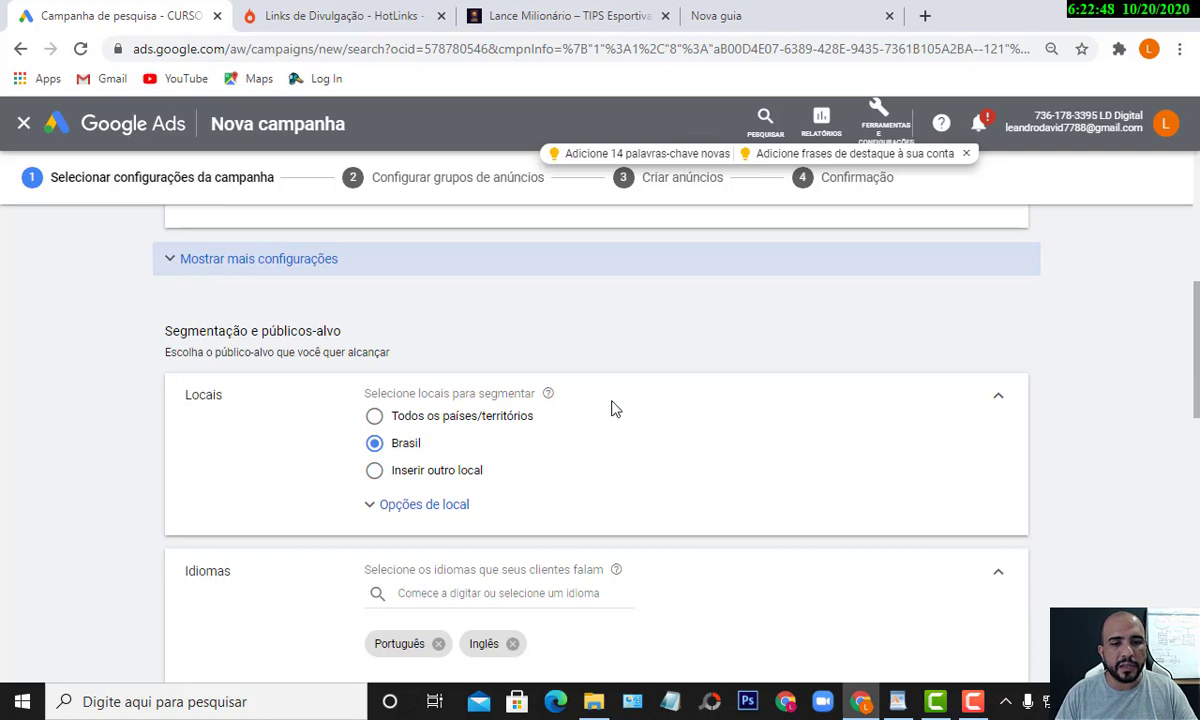
- Keep Brasil as the location and target Pessoas que estão na região de segmentação ou costumam frequentá-la in the location options
scroll(600, 407, down, 1)
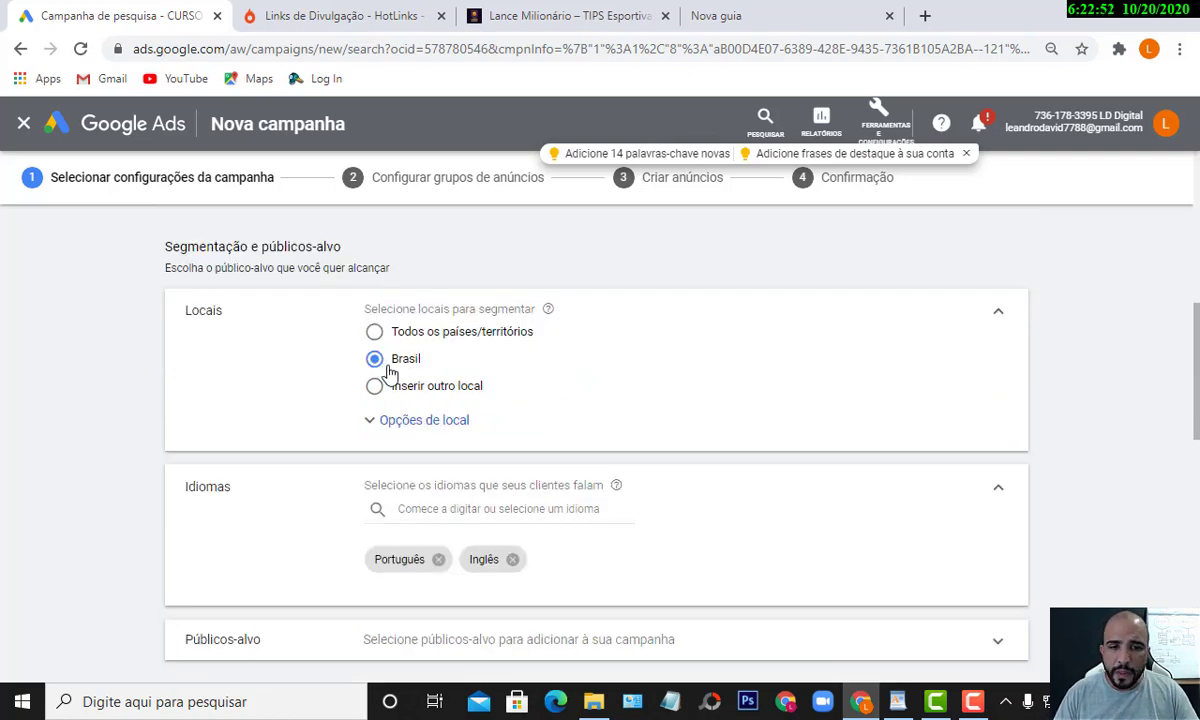
click(407, 432)
scroll(476, 455, down, 1)
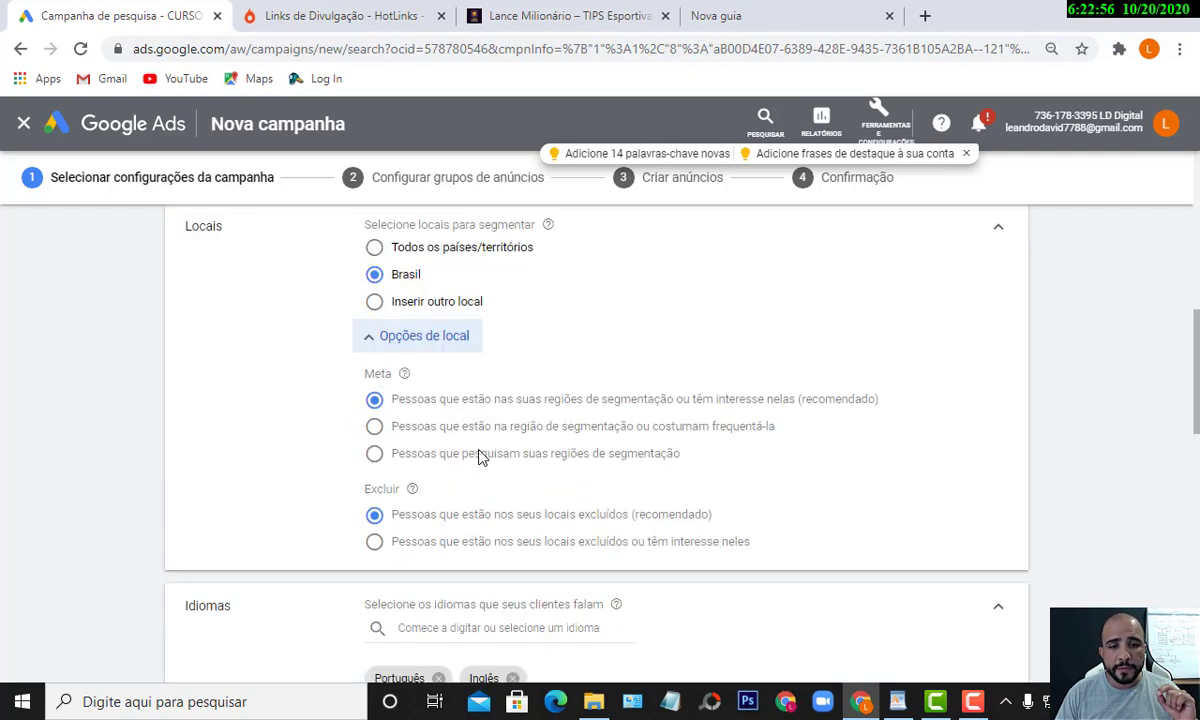
click(377, 428)
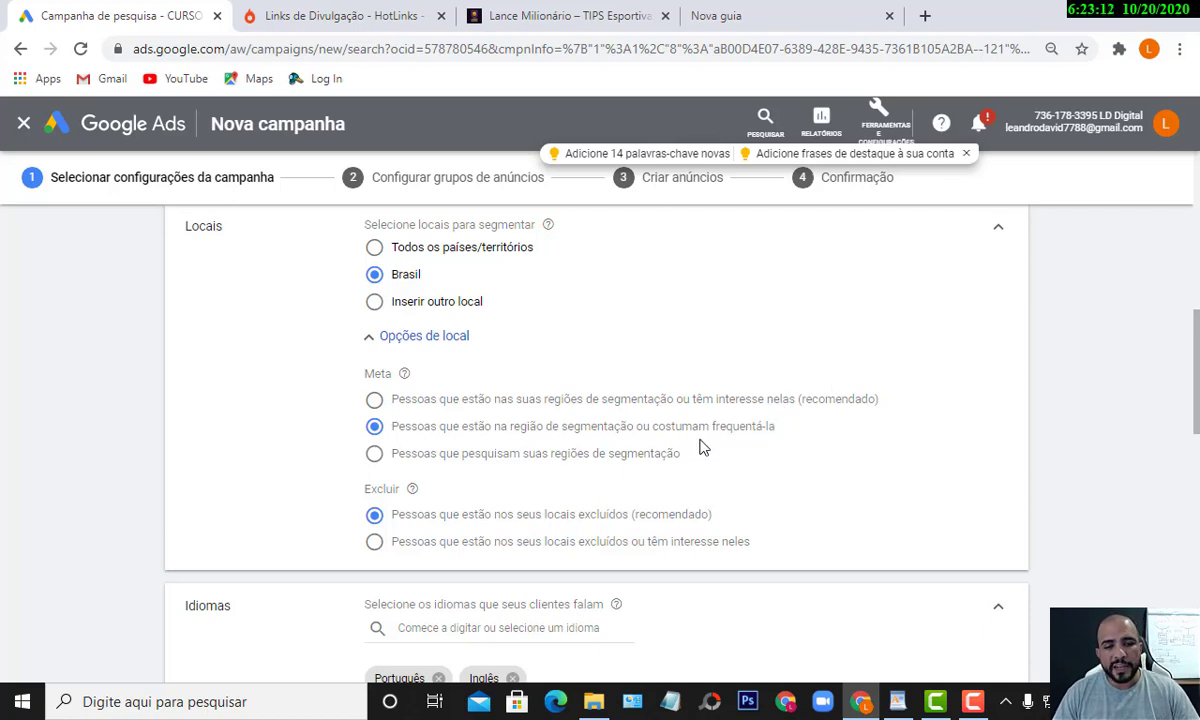
- Open the campaign's average daily budget for editing, leaving the languages and audiences as they are
scroll(700, 440, down, 2)
scroll(640, 477, down, 1)
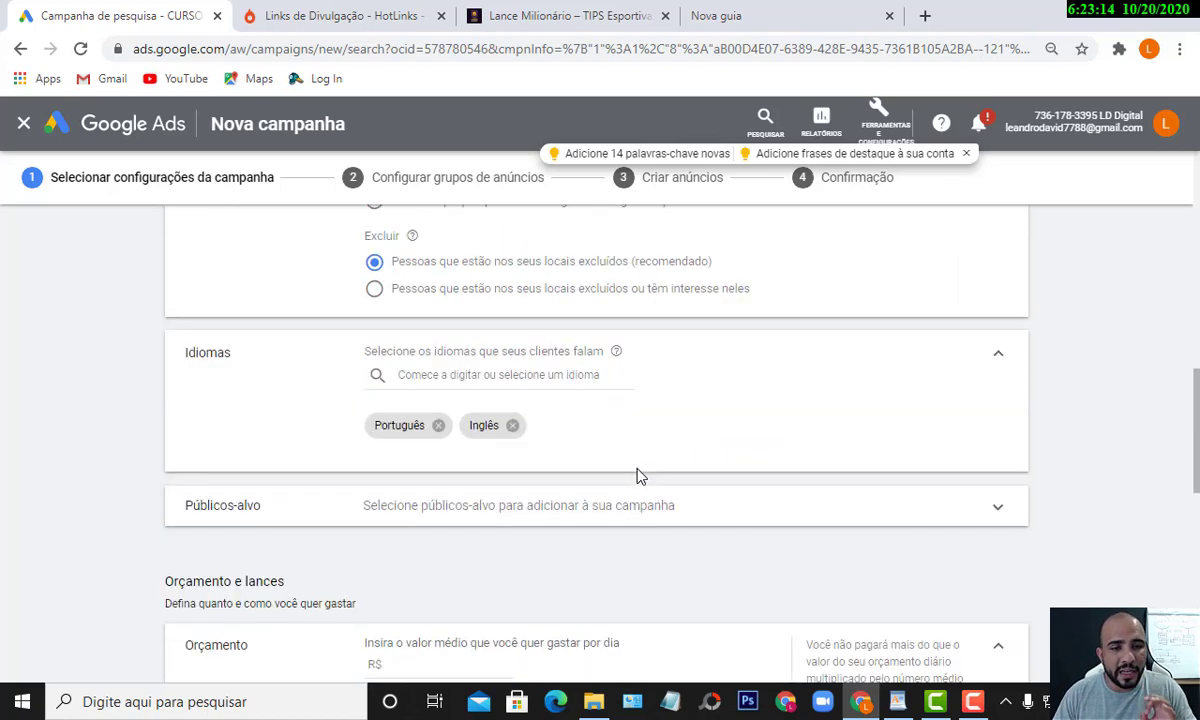
scroll(638, 478, down, 1)
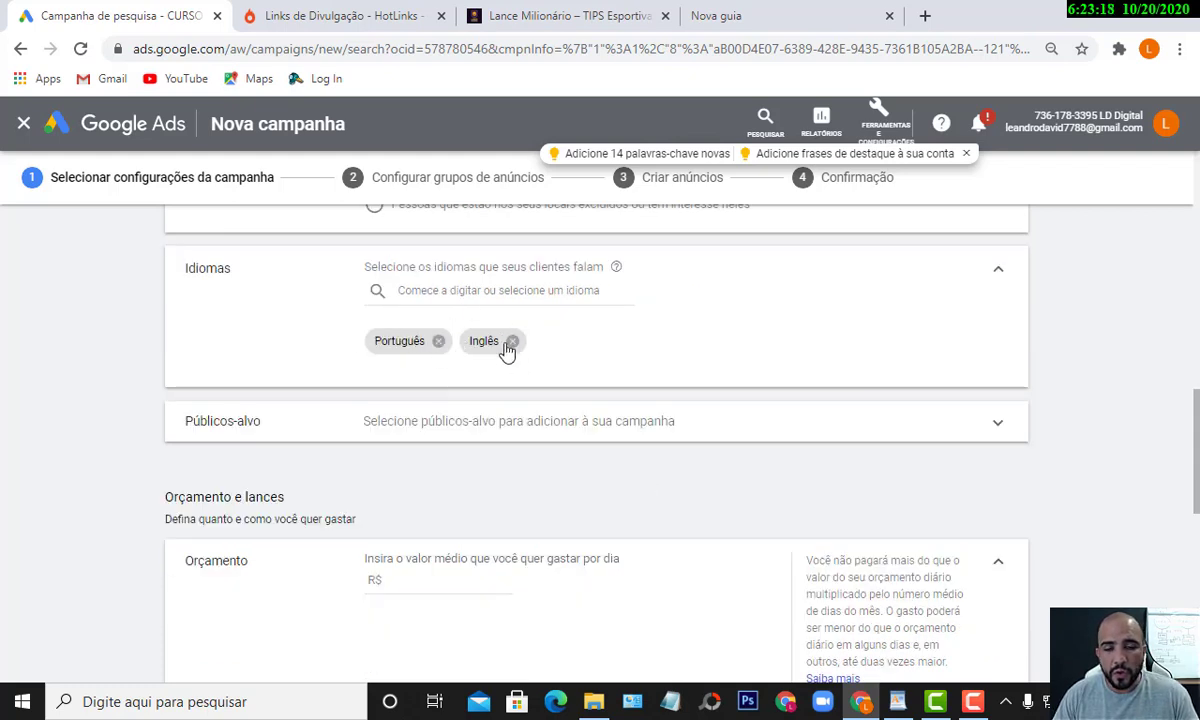
scroll(466, 359, down, 1)
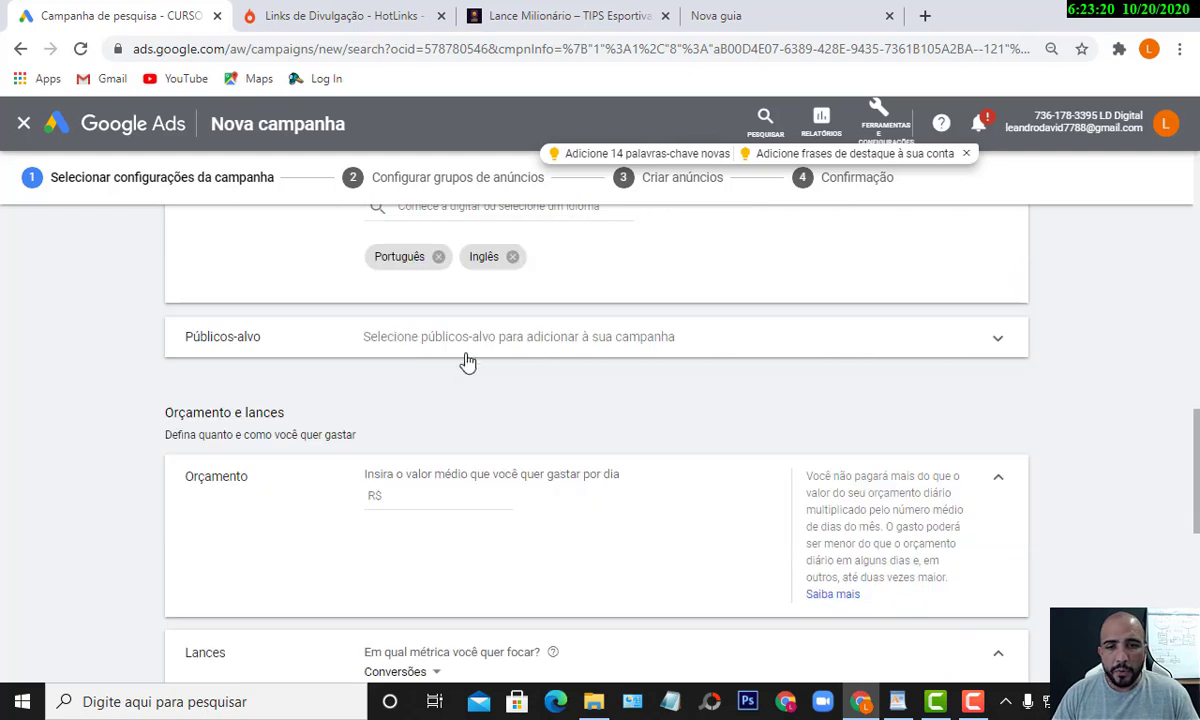
click(461, 500)
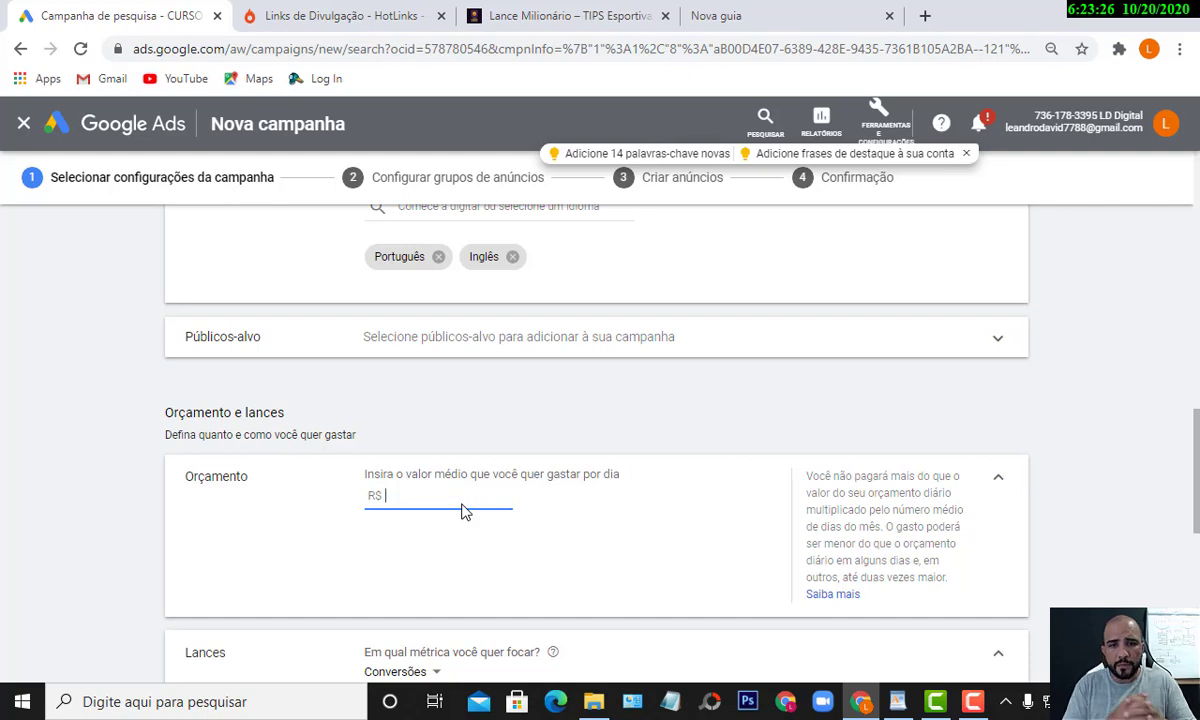
- Switch to the Lance Milionário sales page and examine its course description, modules and testimonials
click(530, 16)
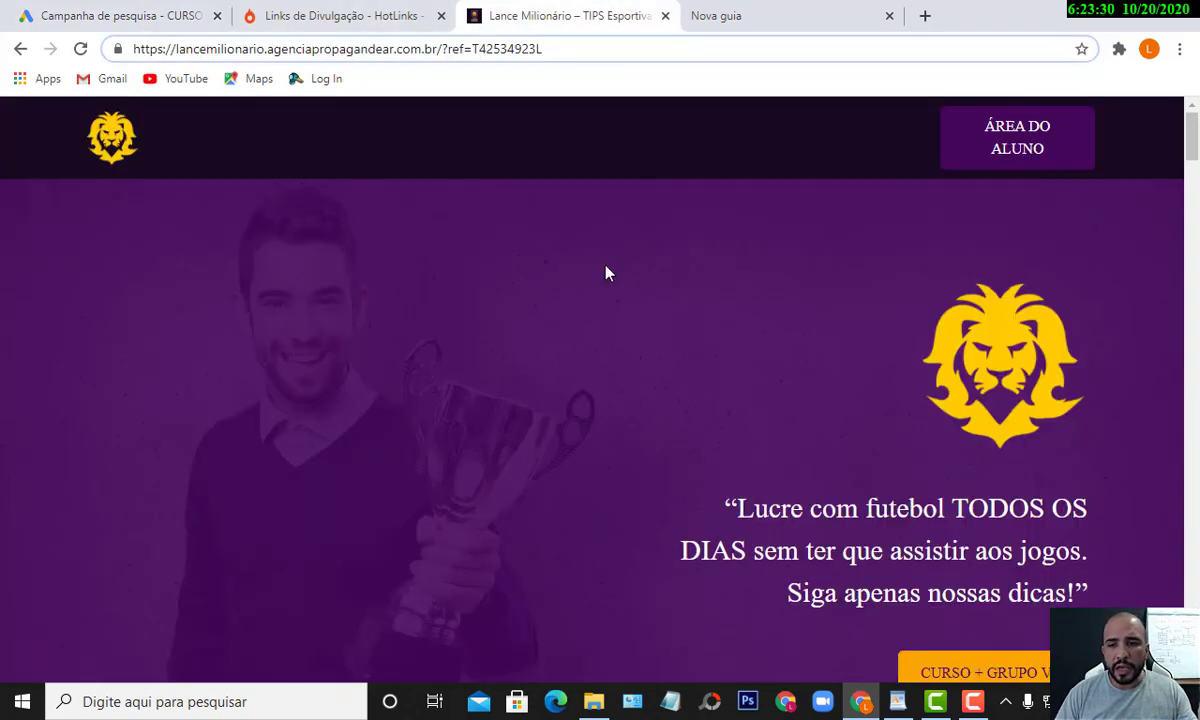
scroll(600, 300, down, 4)
scroll(570, 345, down, 20)
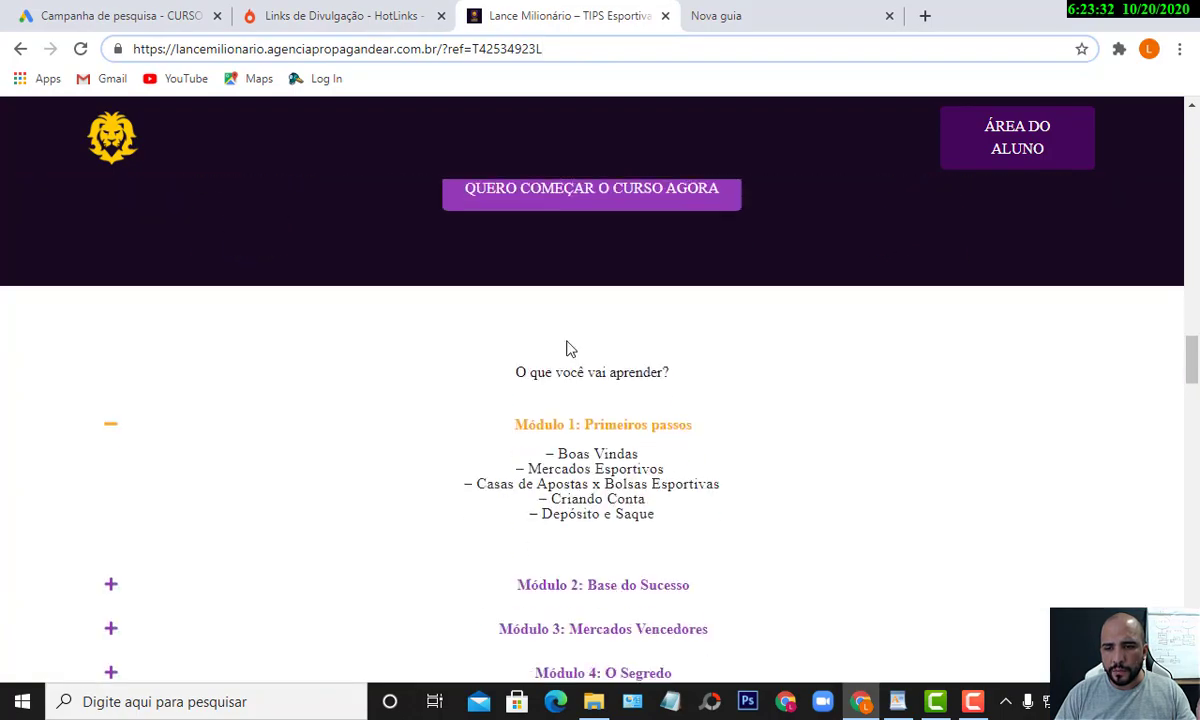
scroll(566, 348, down, 10)
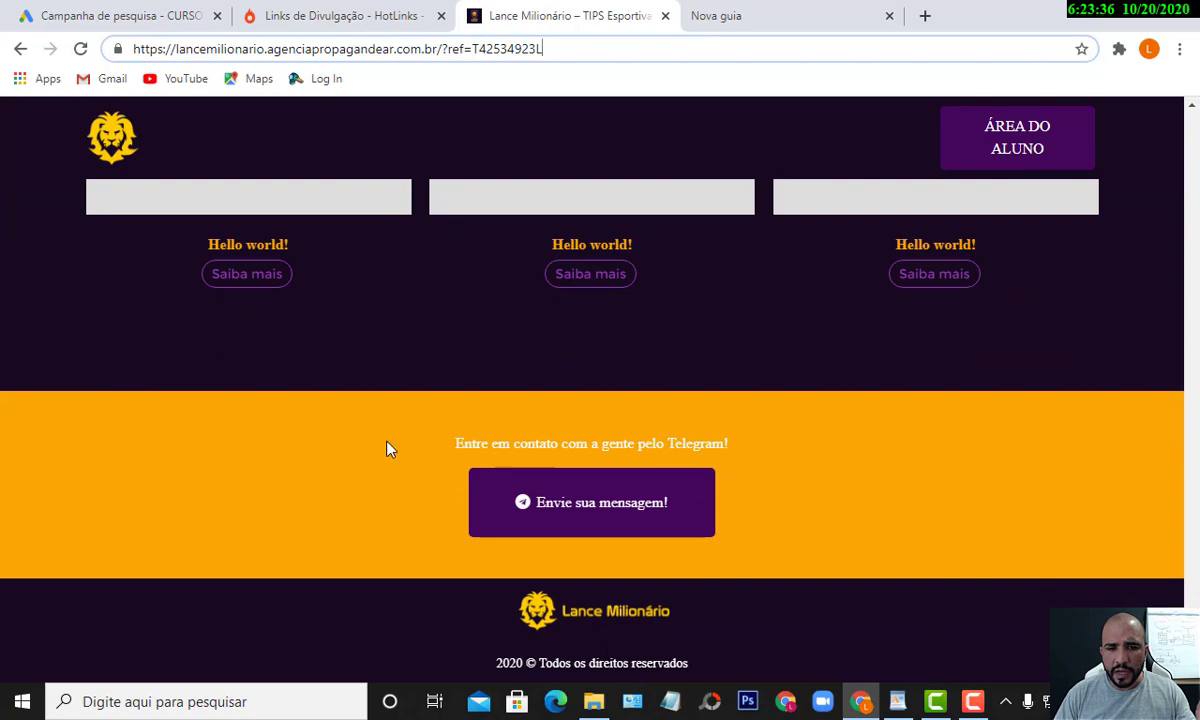
scroll(686, 420, up, 5)
scroll(686, 420, up, 10)
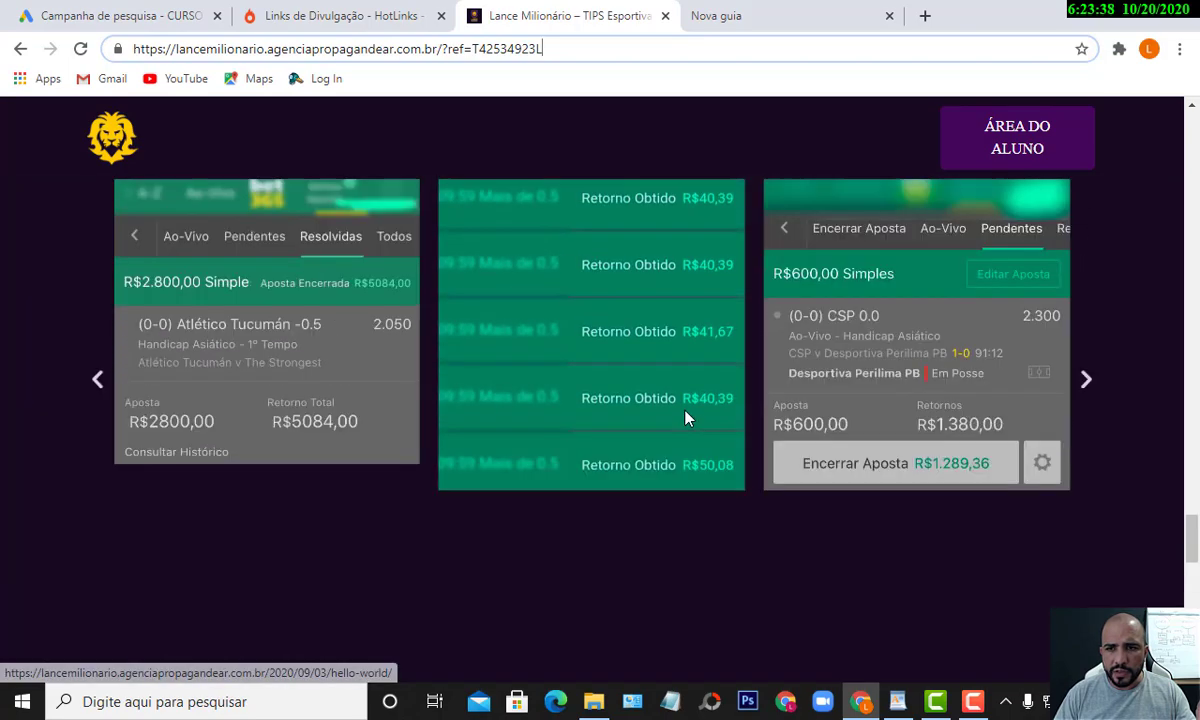
scroll(684, 421, up, 15)
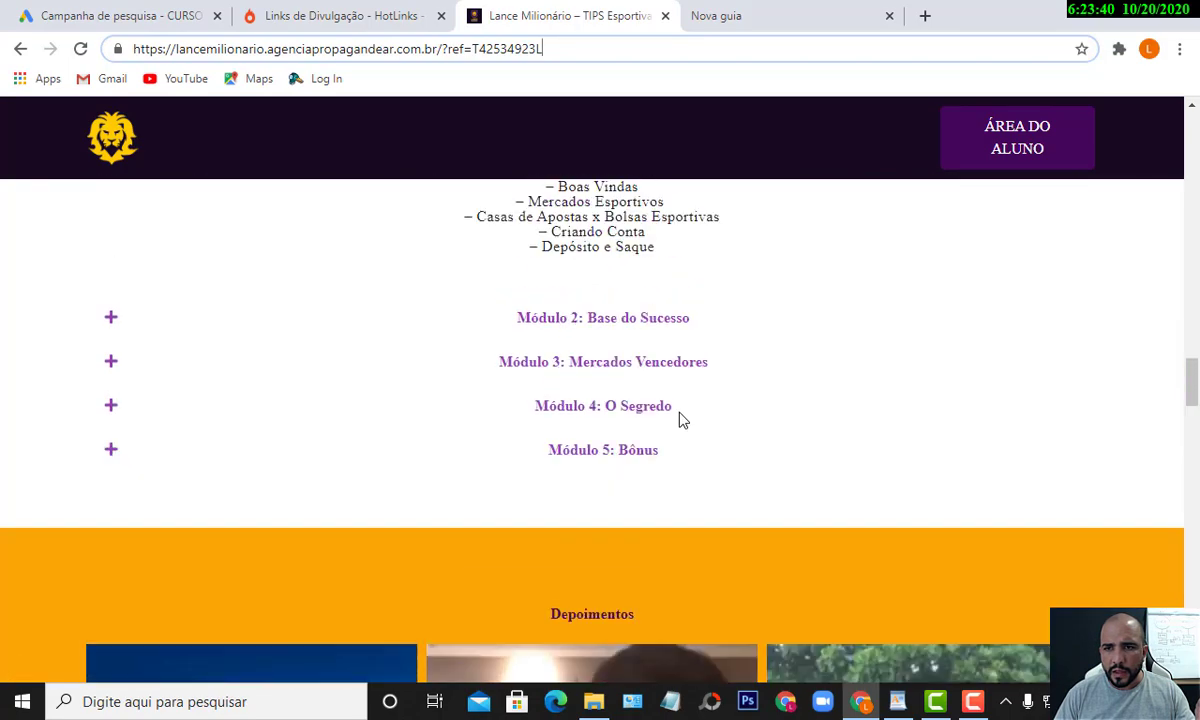
scroll(678, 421, up, 10)
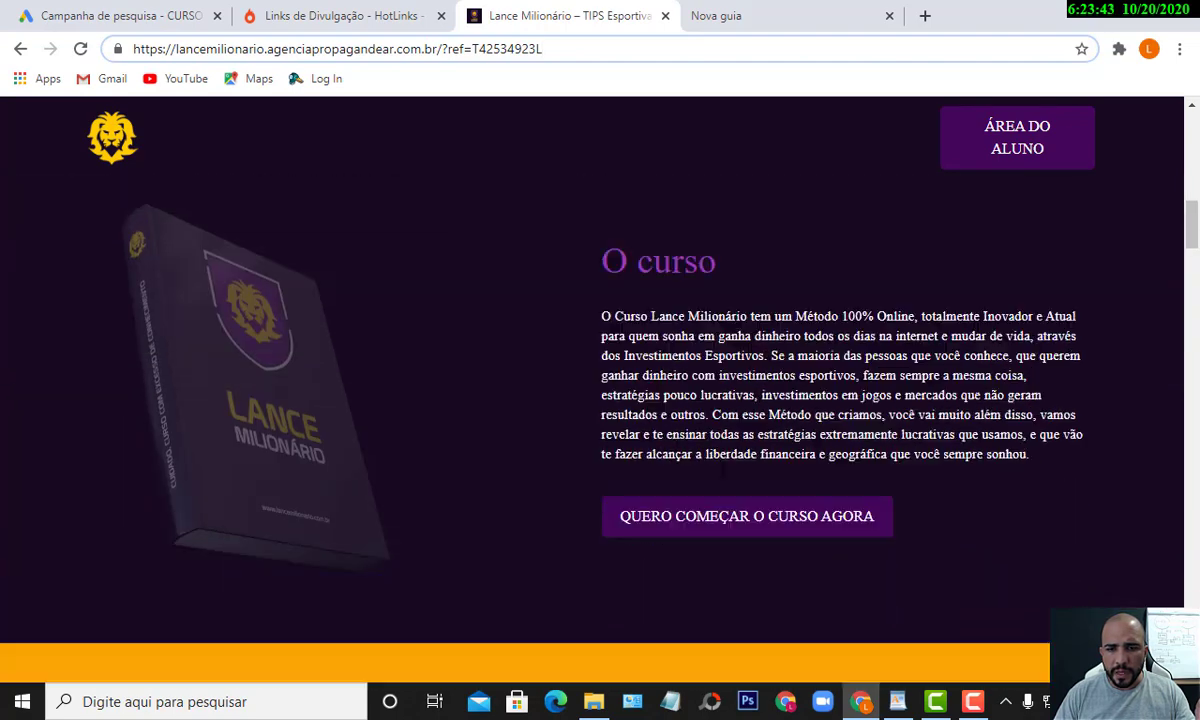
- Open the course checkout from the sales page and examine its guarantee, payment methods and price
click(745, 510)
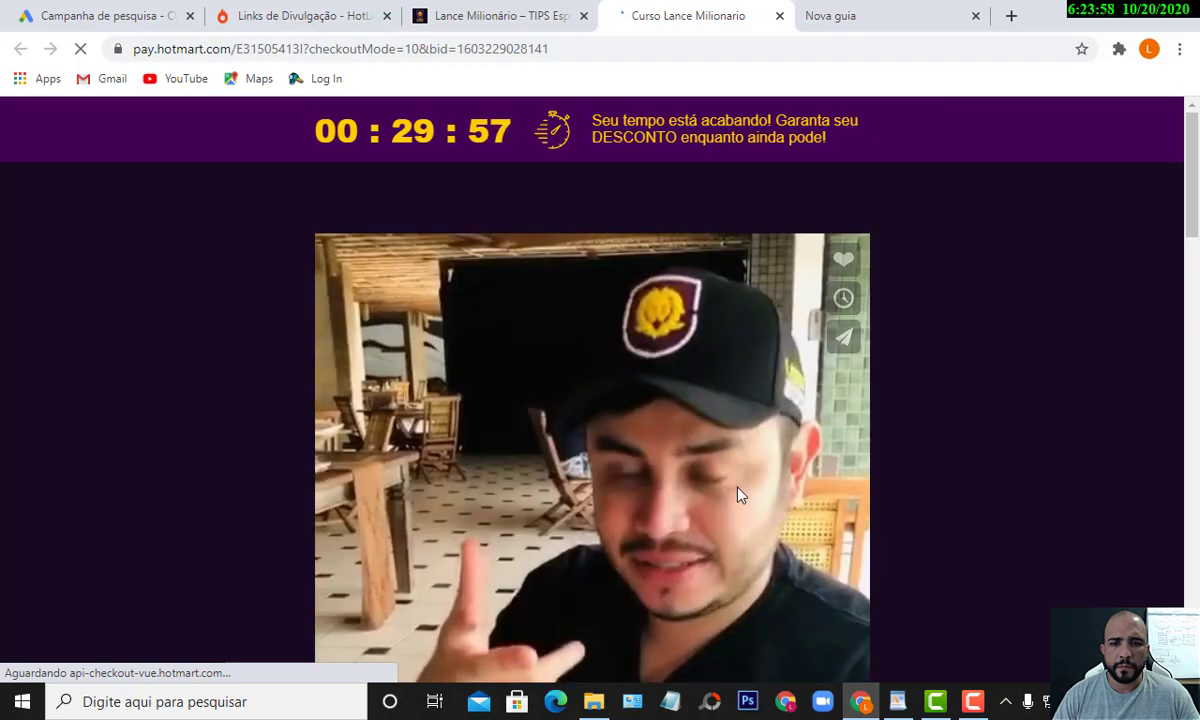
scroll(725, 488, down, 10)
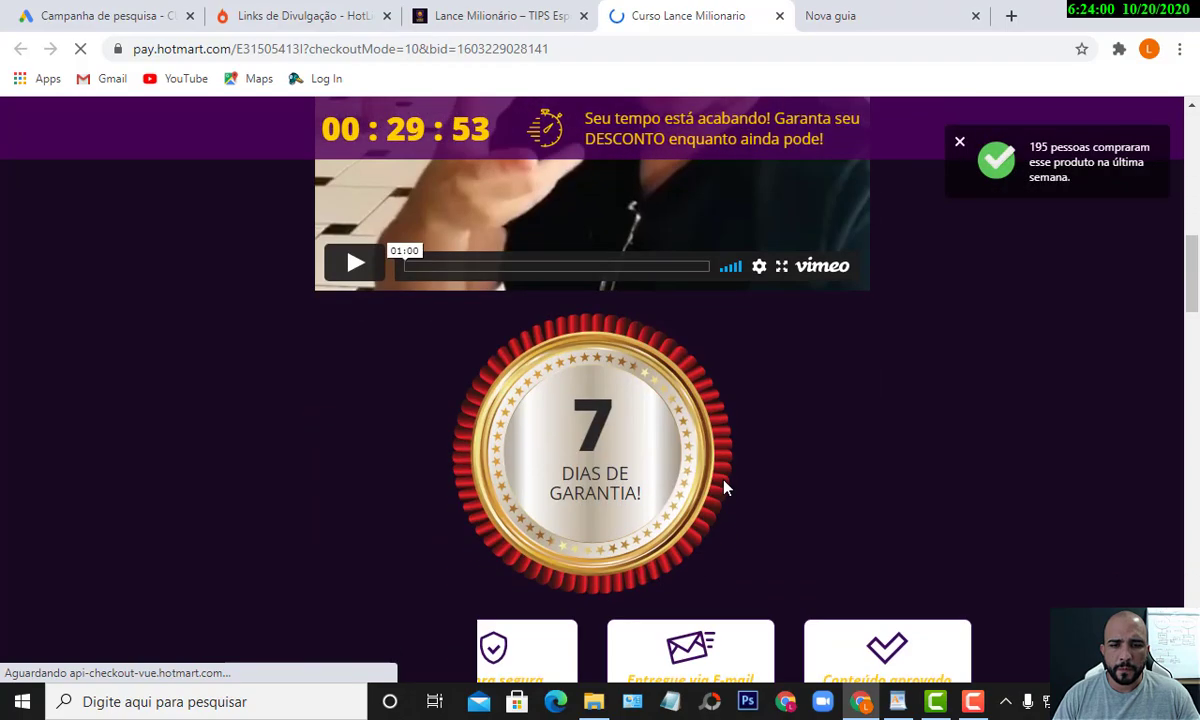
scroll(722, 485, down, 10)
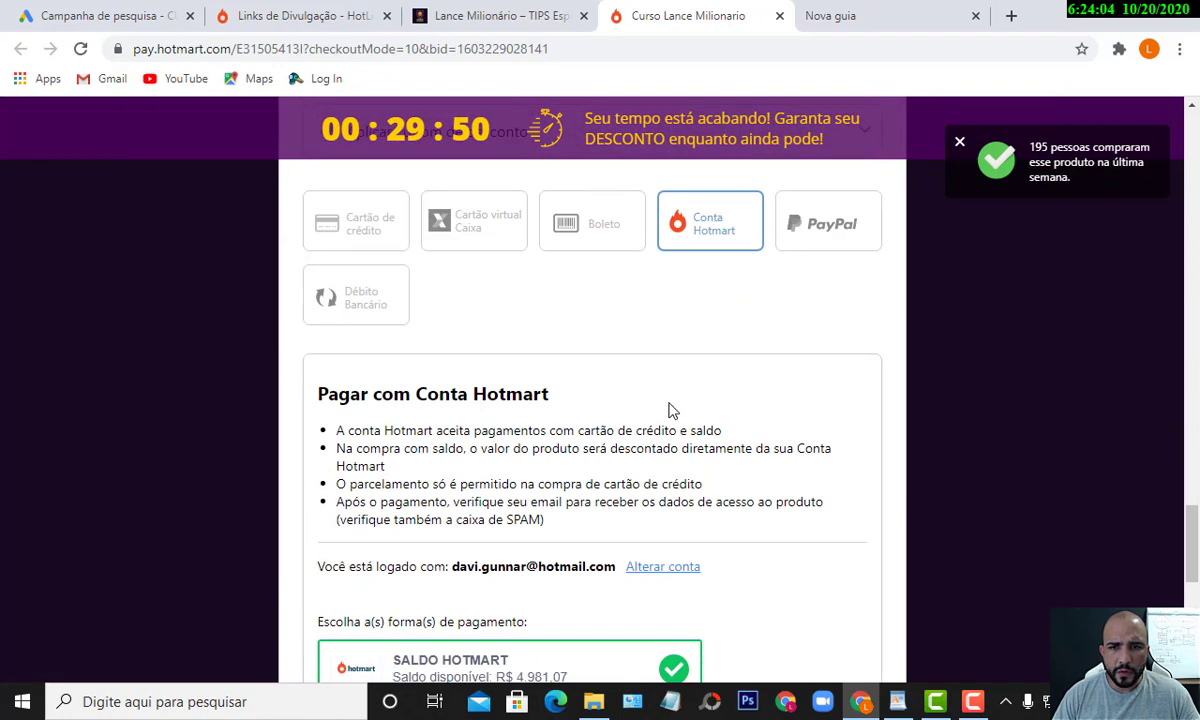
scroll(665, 405, up, 3)
scroll(667, 405, down, 6)
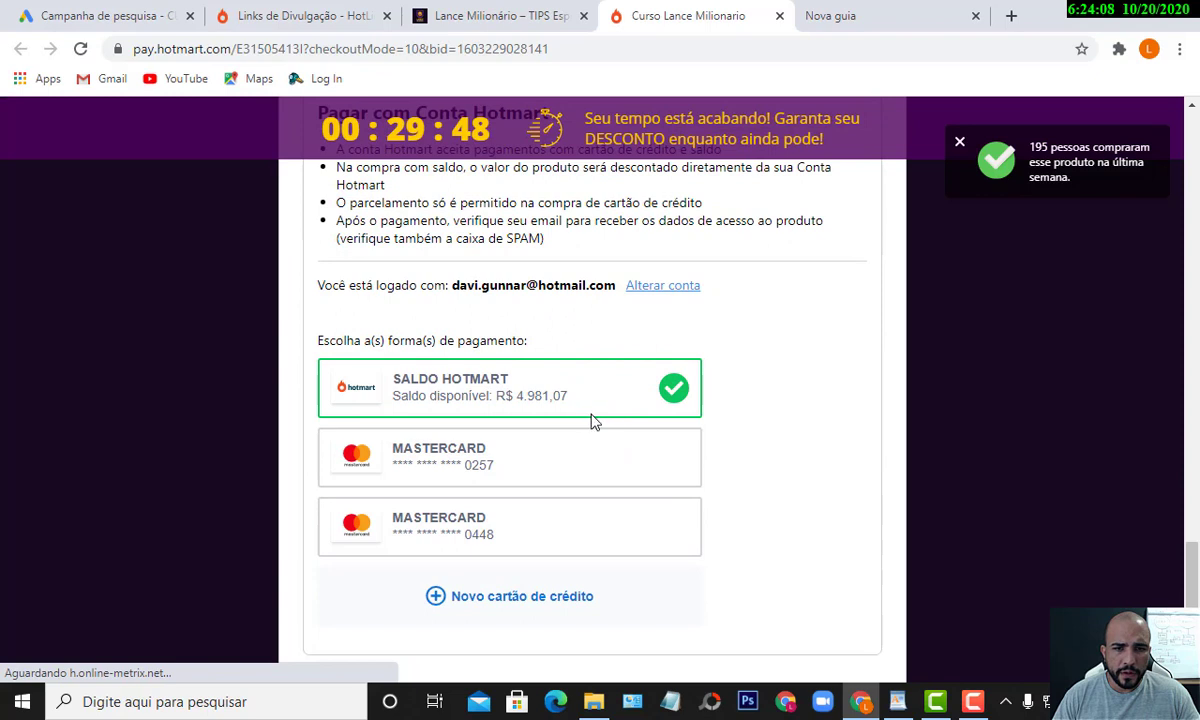
scroll(612, 430, down, 1)
scroll(612, 448, down, 2)
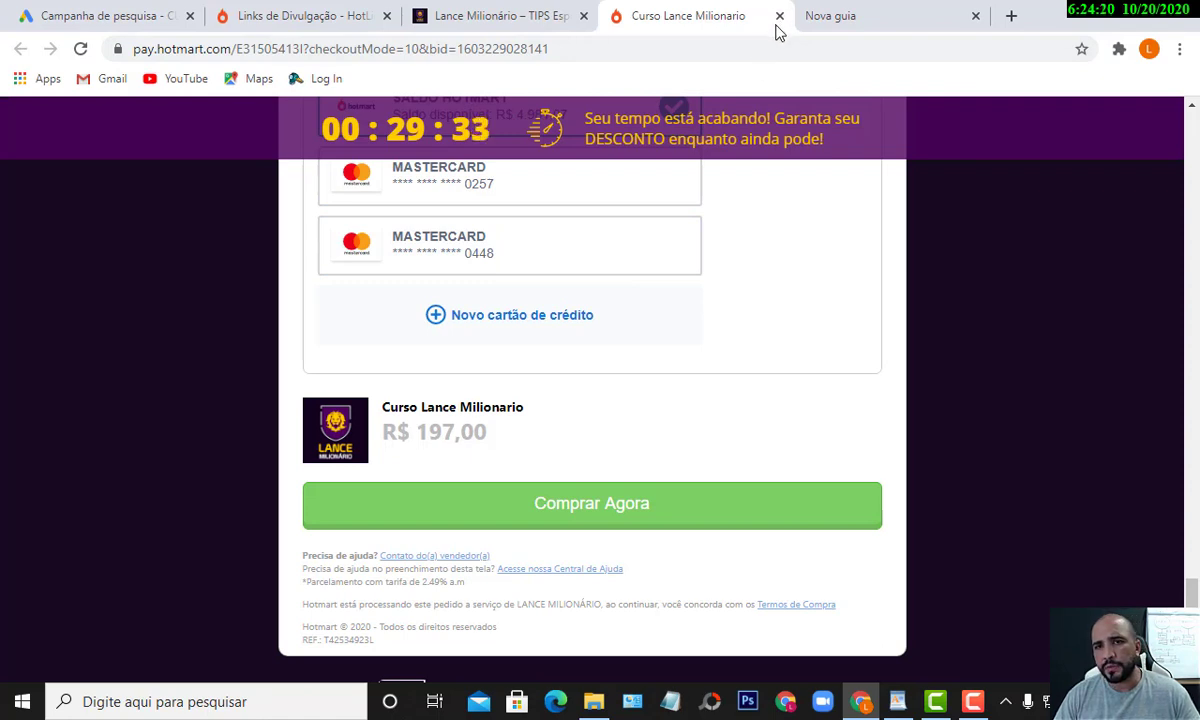
- Close the checkout page, return to the new Google Ads campaign and set the average daily budget to R$ 50
click(780, 17)
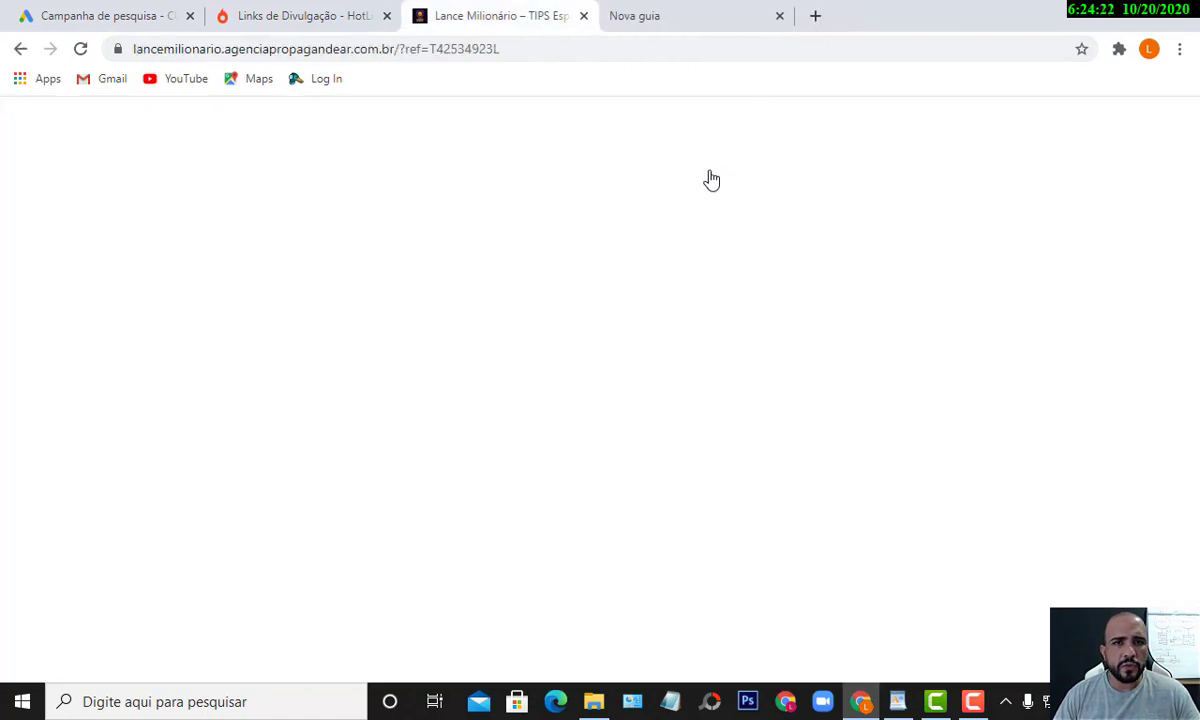
click(340, 14)
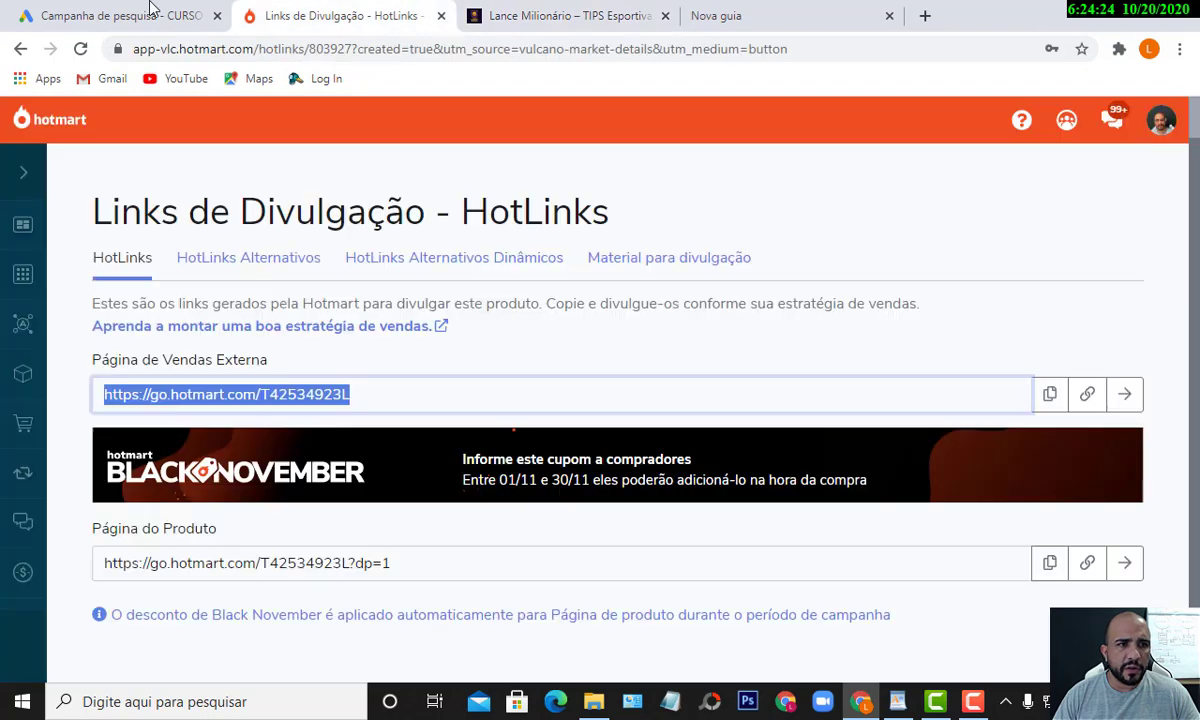
click(150, 8)
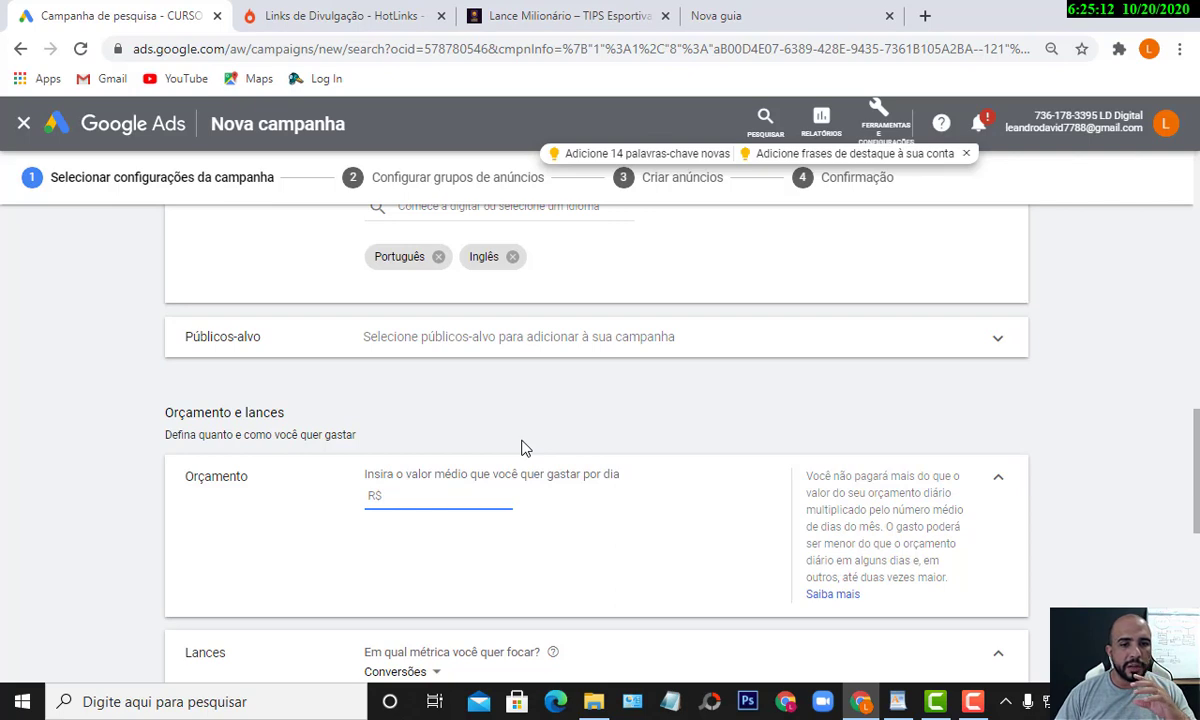
text(500)
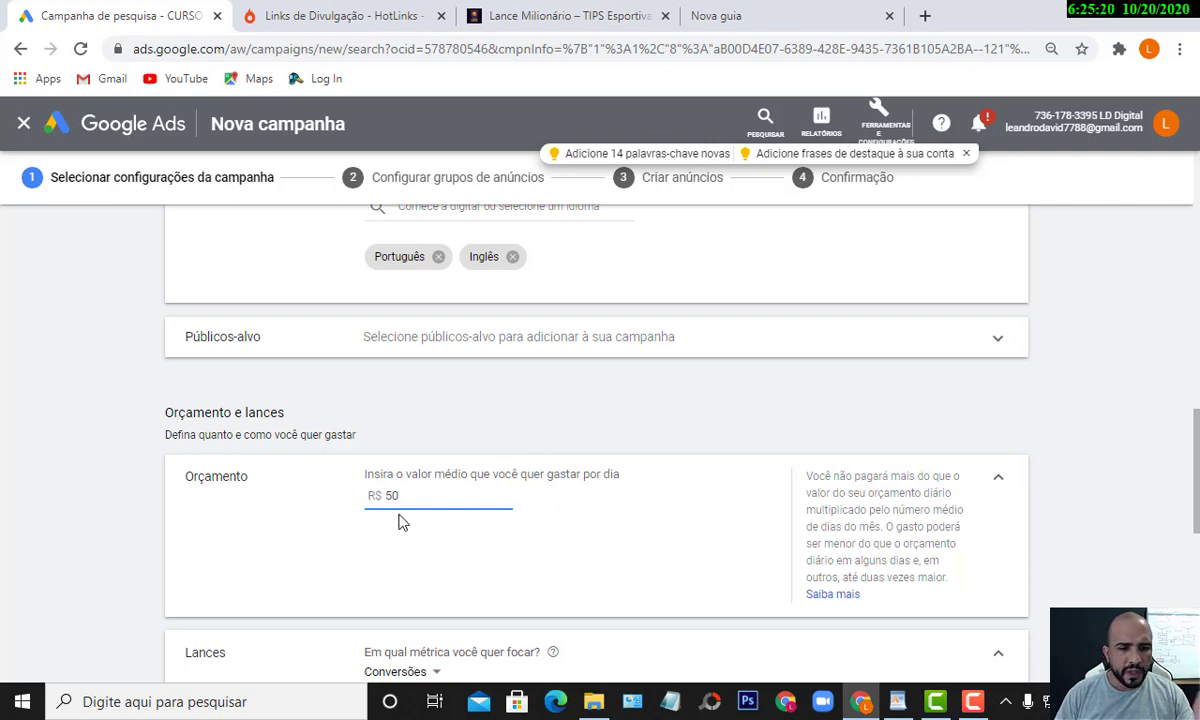
- Choose Cliques as the metric the campaign's bidding focuses on
scroll(398, 522, down, 1)
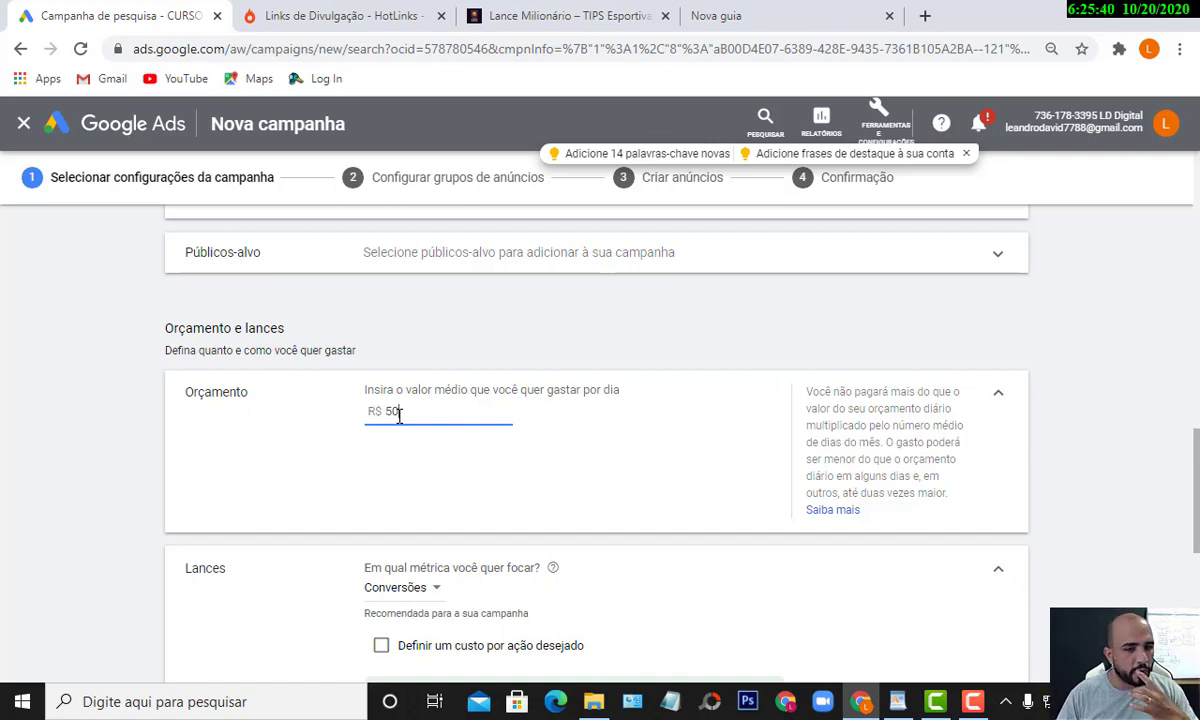
scroll(400, 420, down, 2)
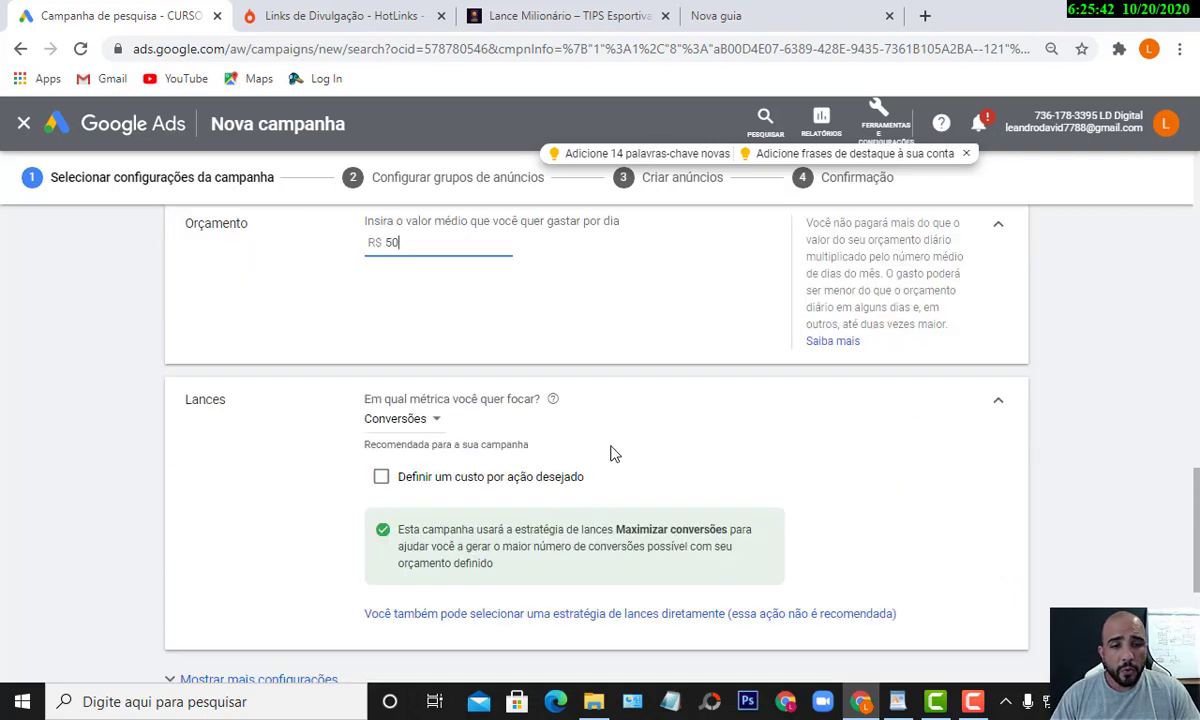
click(441, 424)
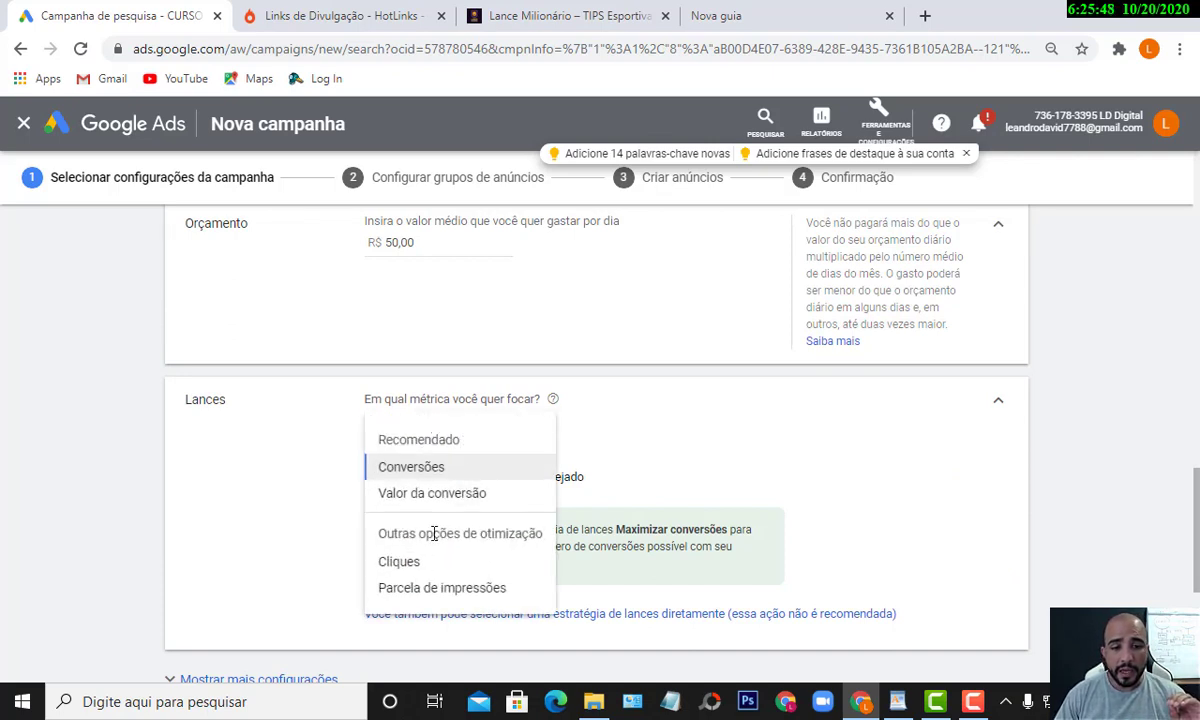
mouse_move(415, 567)
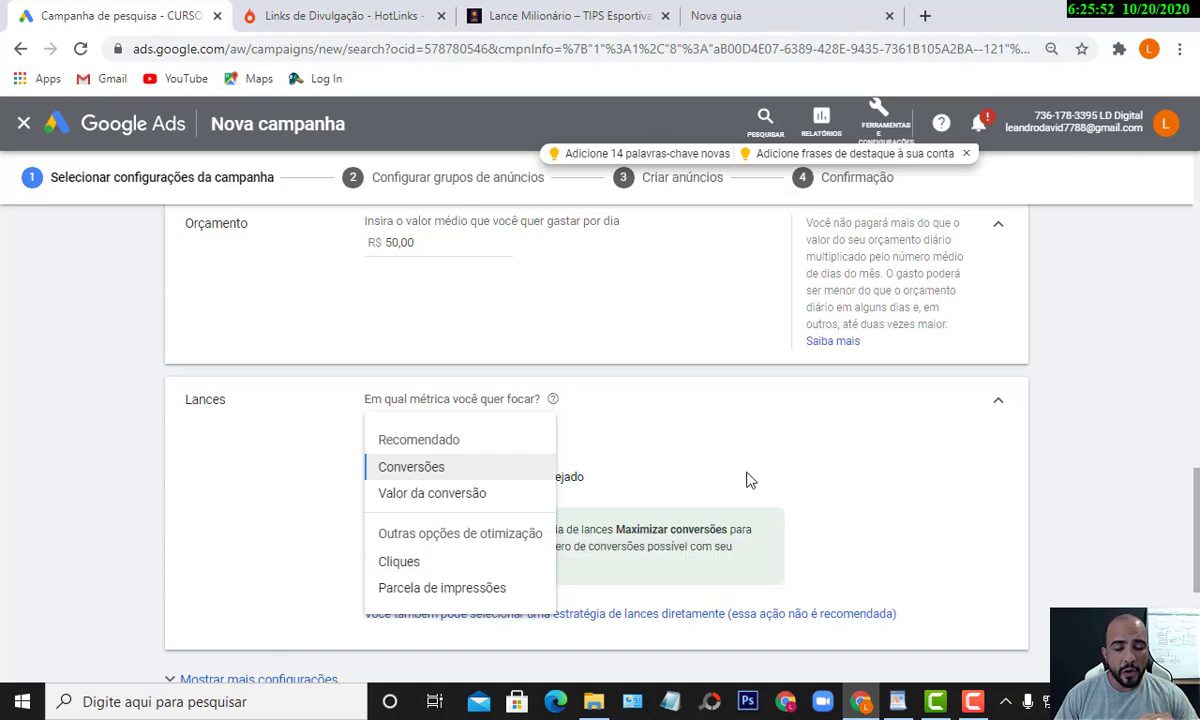
click(403, 563)
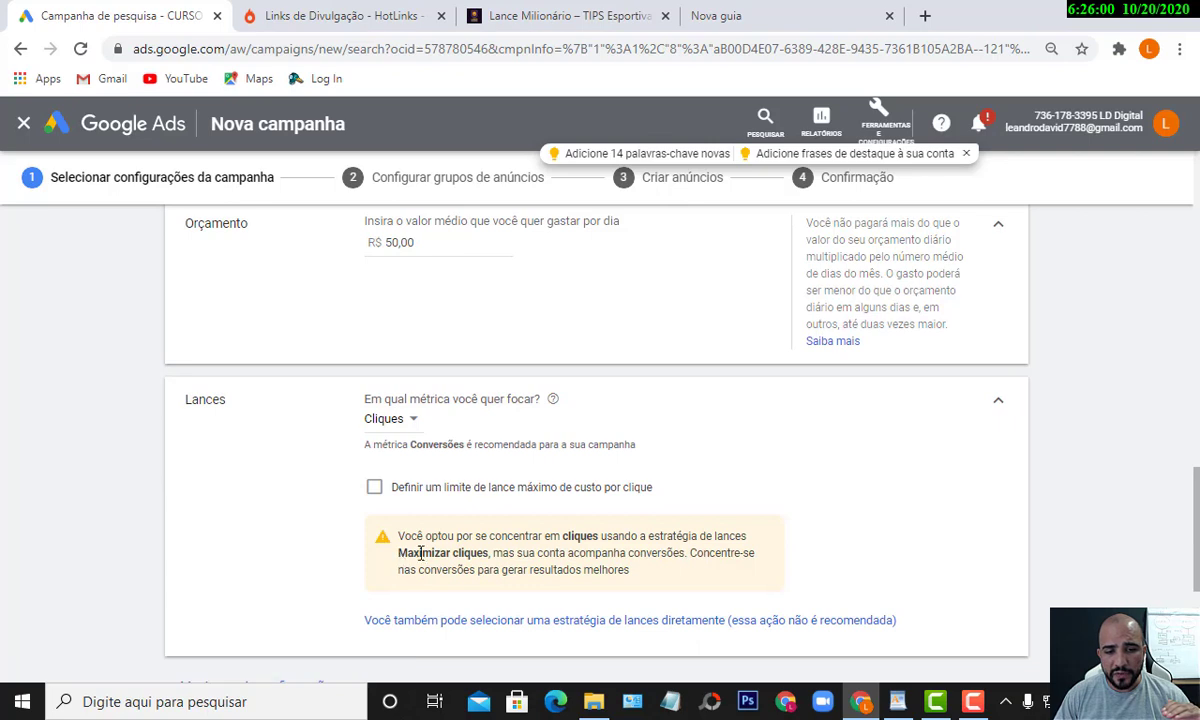
drag(398, 553, 448, 553)
click(452, 553)
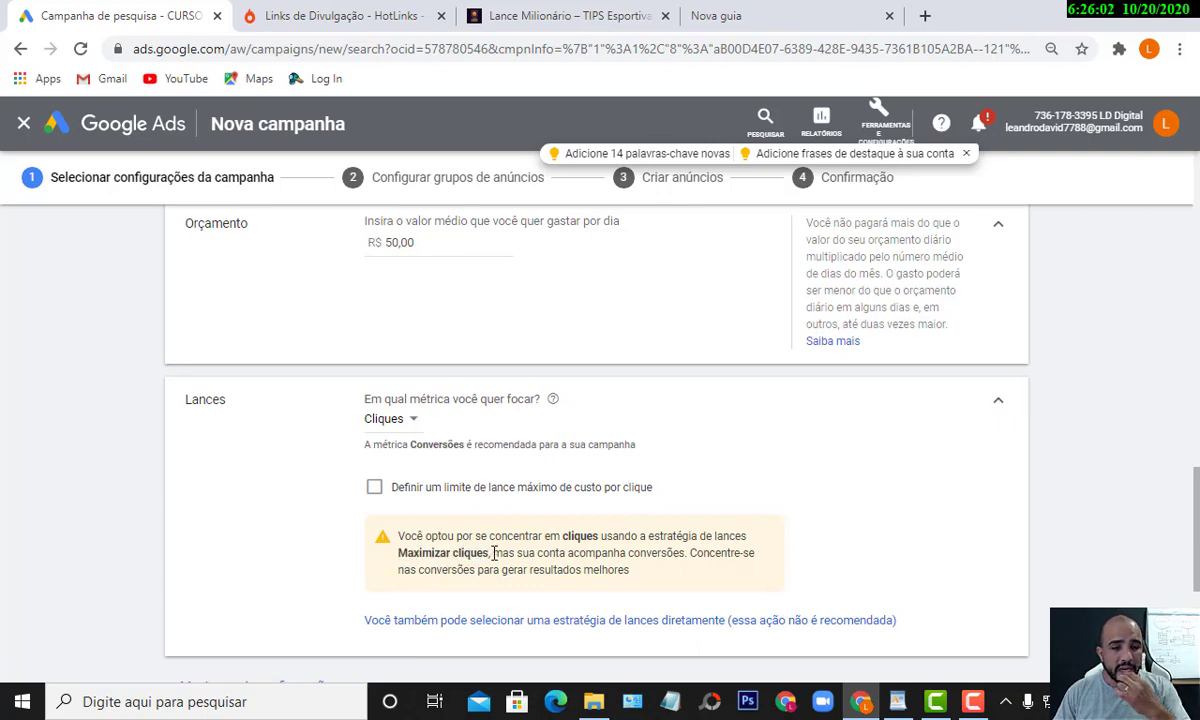
- Enable a maximum cost-per-click bid limit and set it to R$ 1
click(374, 487)
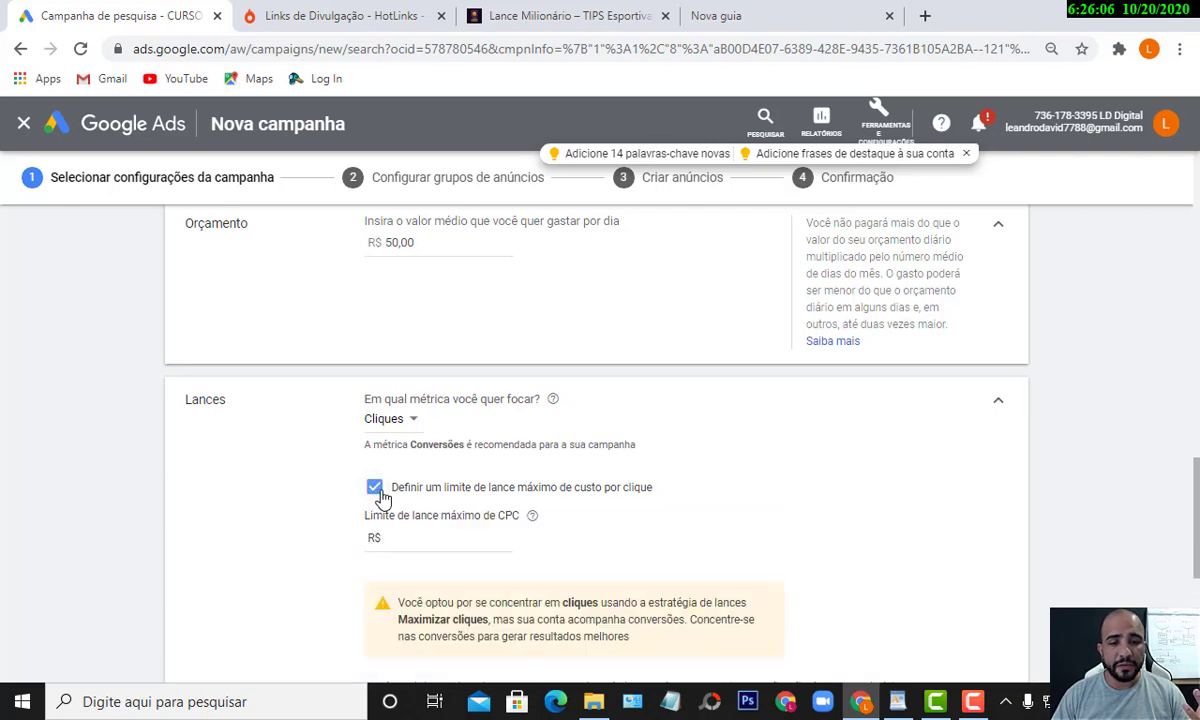
scroll(440, 503, down, 1)
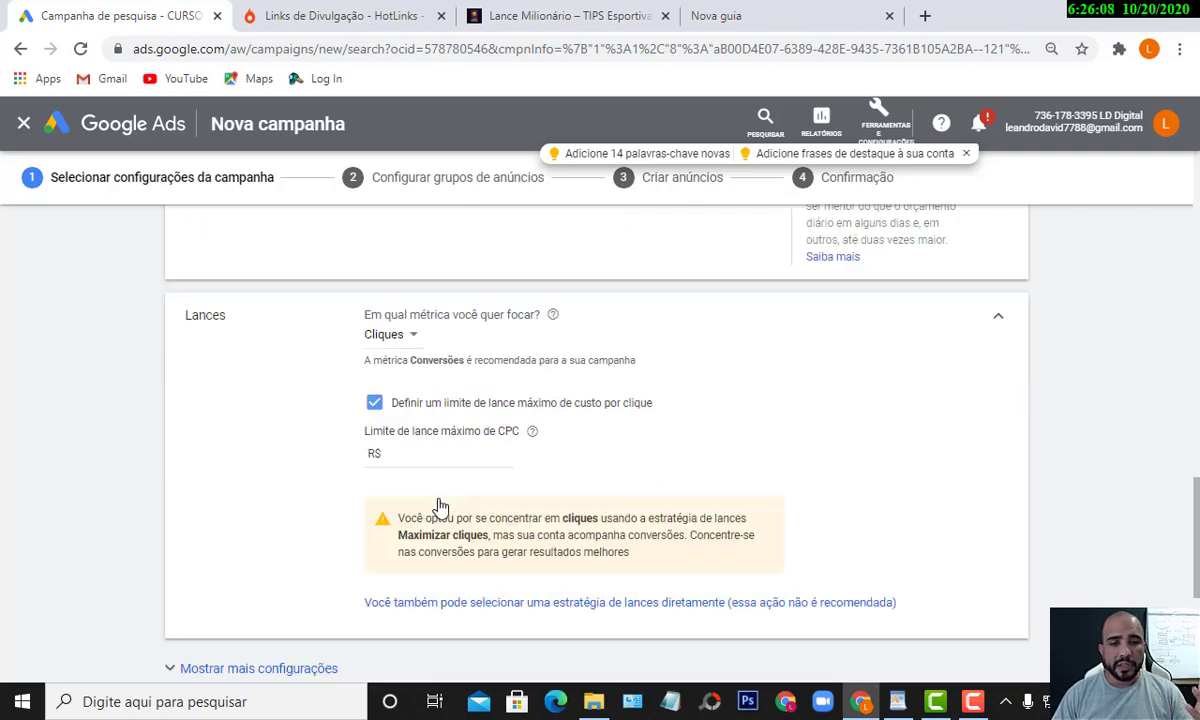
click(374, 408)
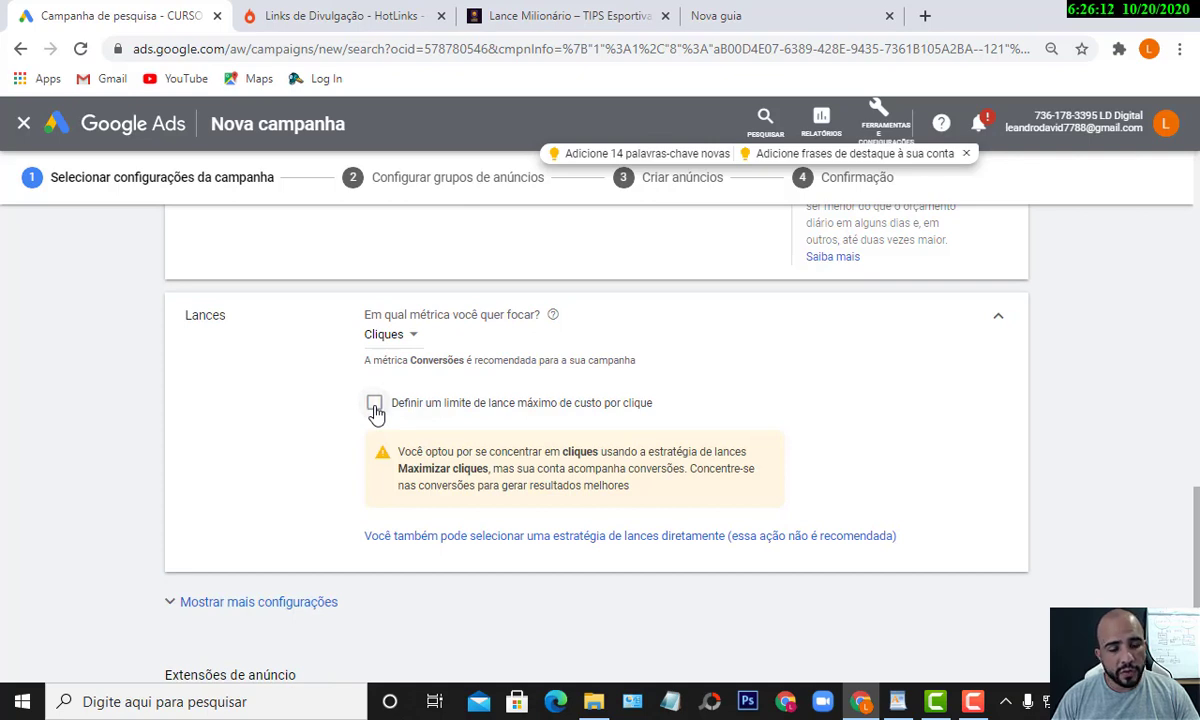
click(375, 408)
click(451, 452)
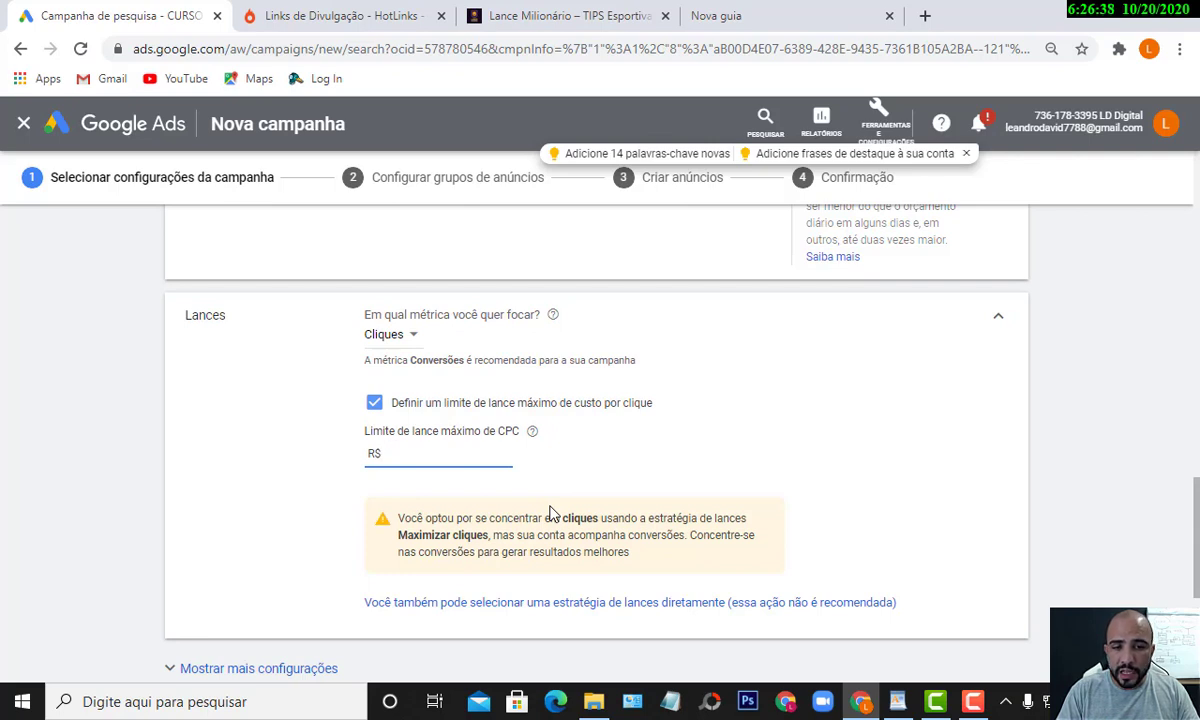
text(1)
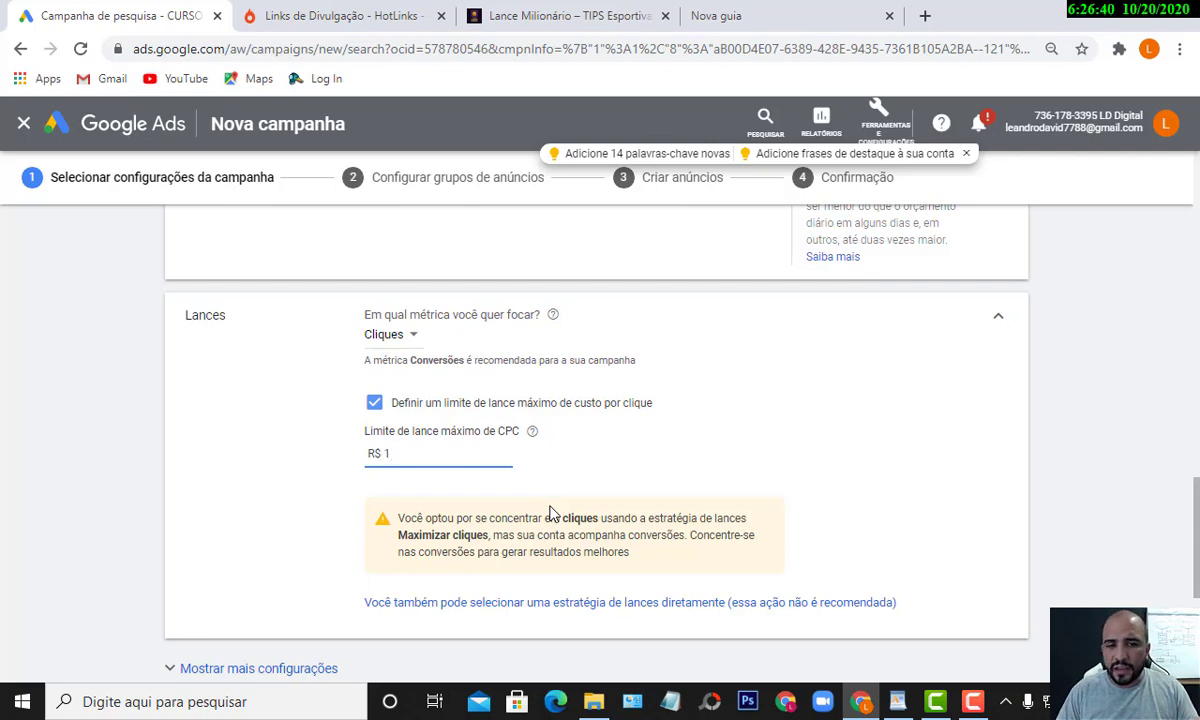
- Commit the maximum cost-per-click limit as R$ 1,00 and recheck it against the average daily budget
click(605, 455)
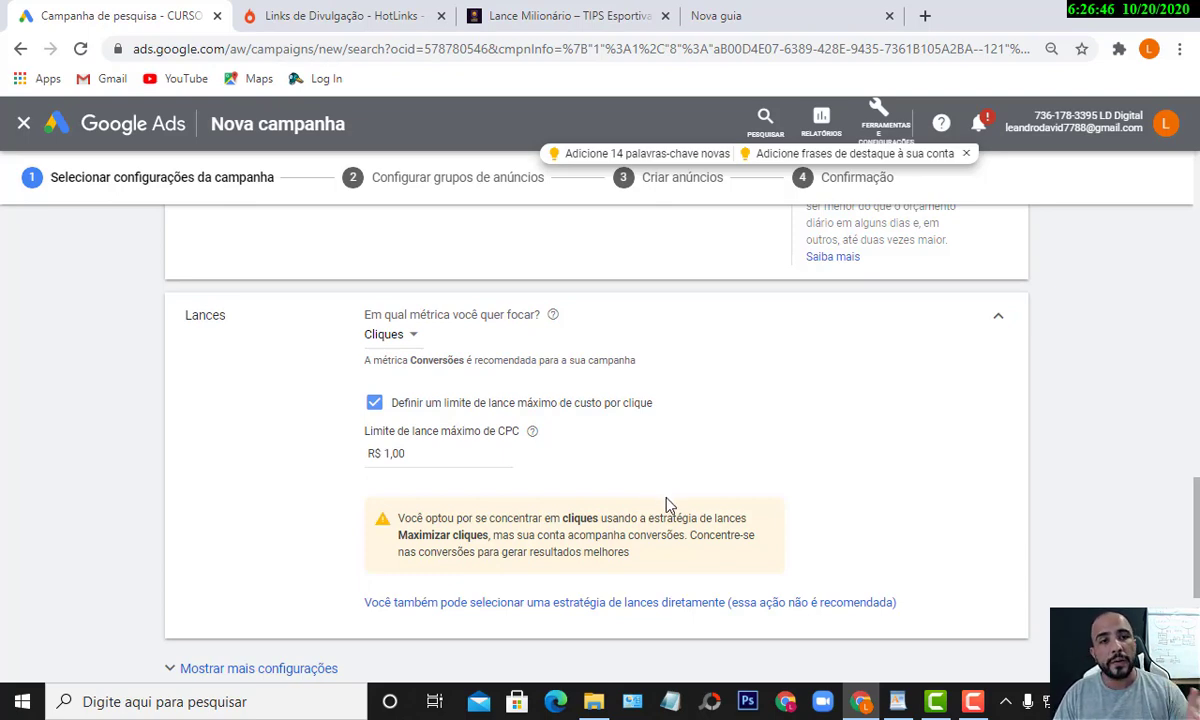
scroll(650, 500, down, 3)
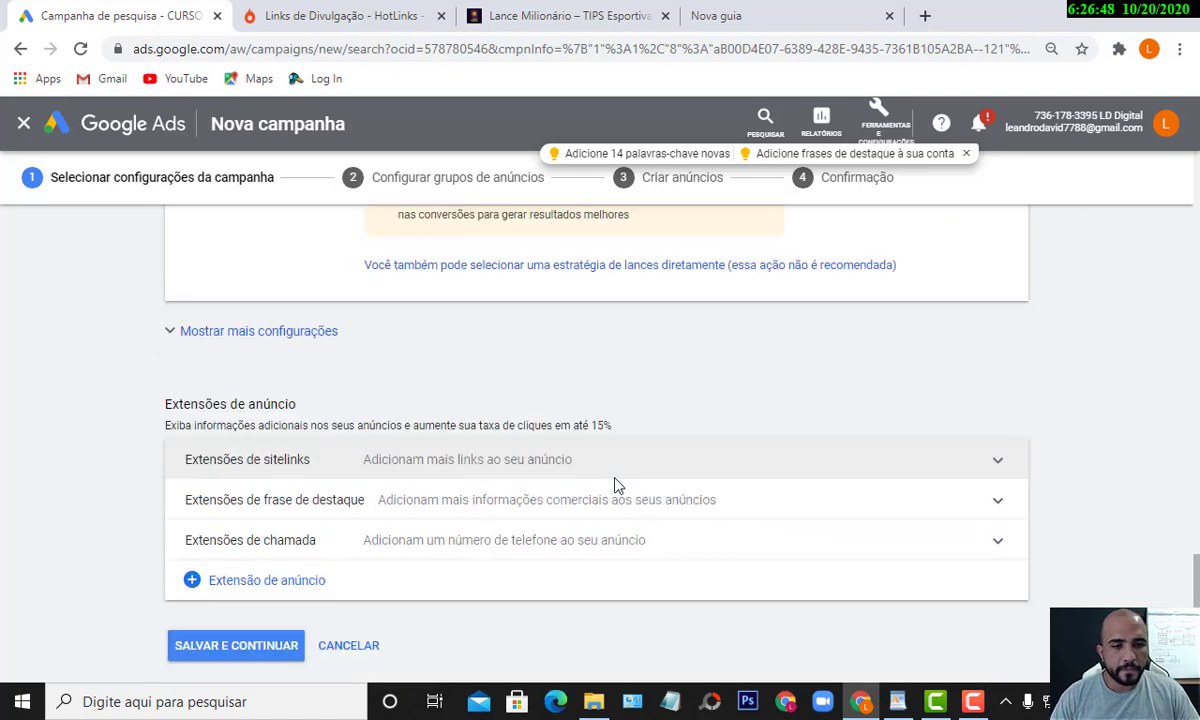
scroll(635, 512, up, 1)
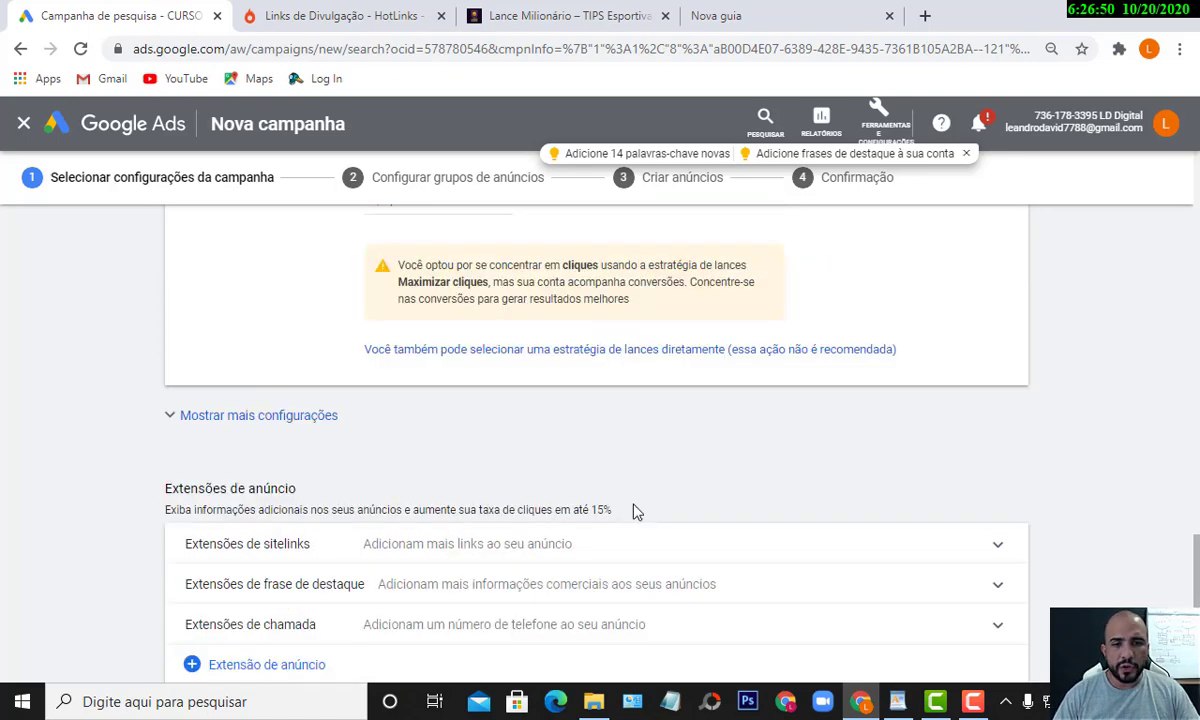
scroll(632, 508, up, 3)
scroll(470, 395, up, 1)
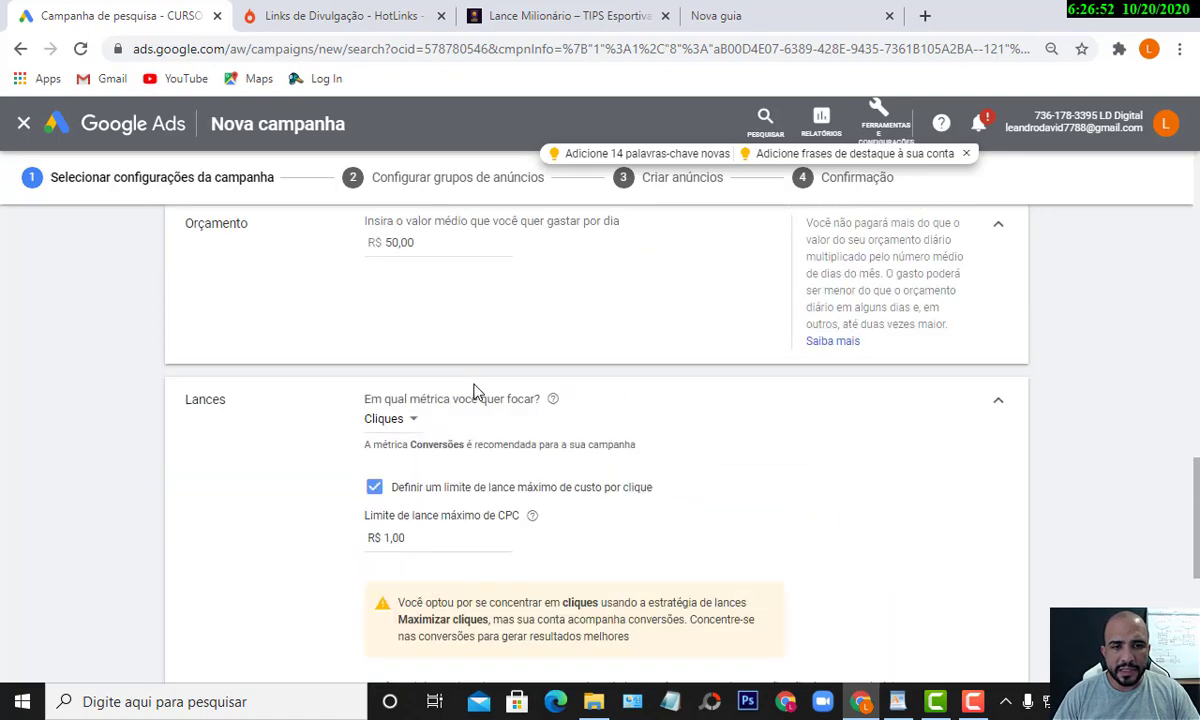
click(384, 243)
double_click(400, 537)
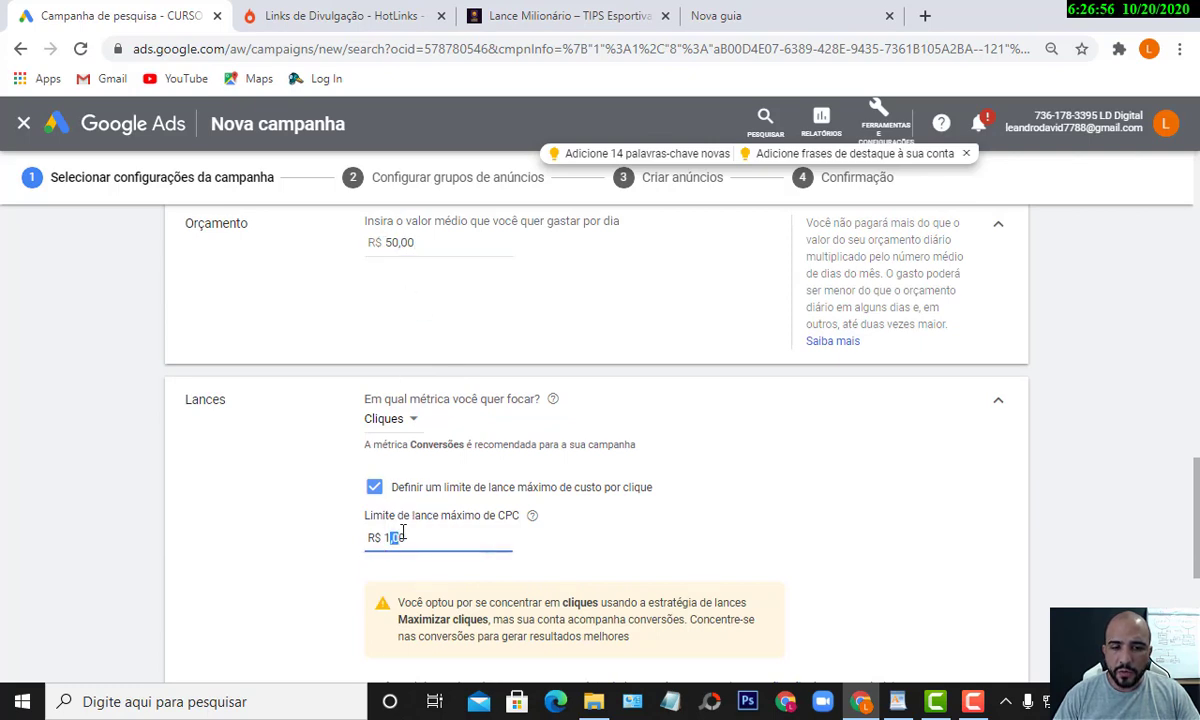
text(00)
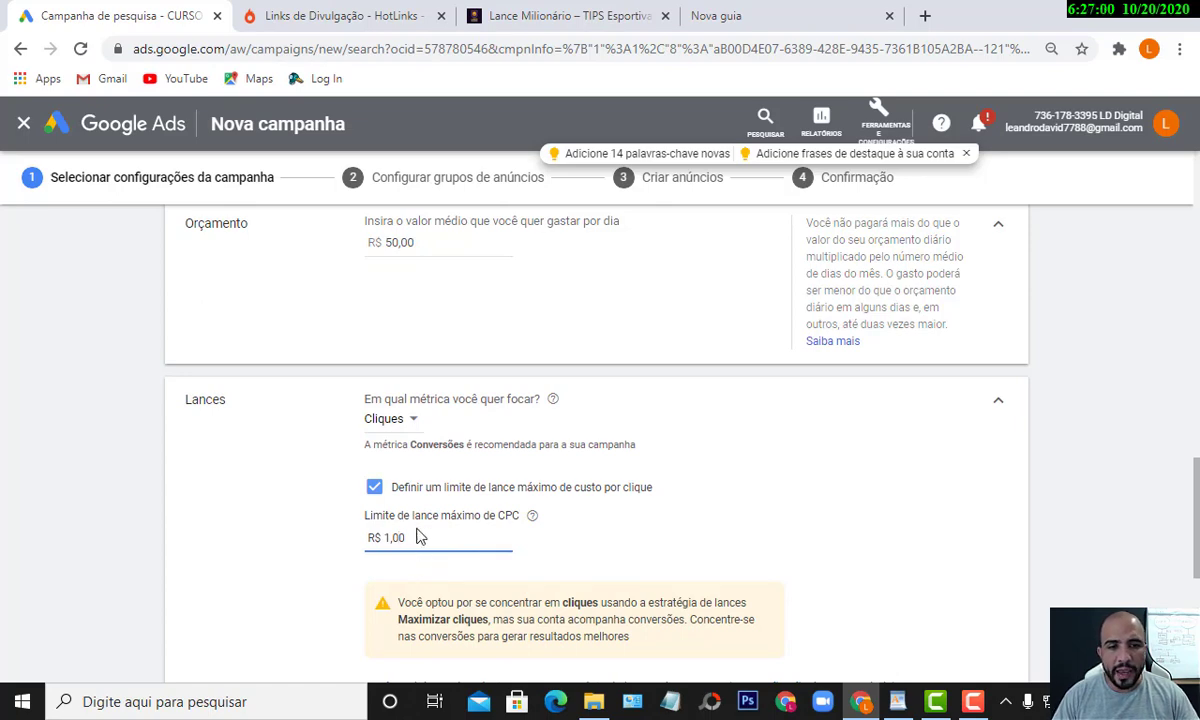
- Expand the additional campaign settings and examine the conversion and ad rotation options
scroll(430, 560, down, 3)
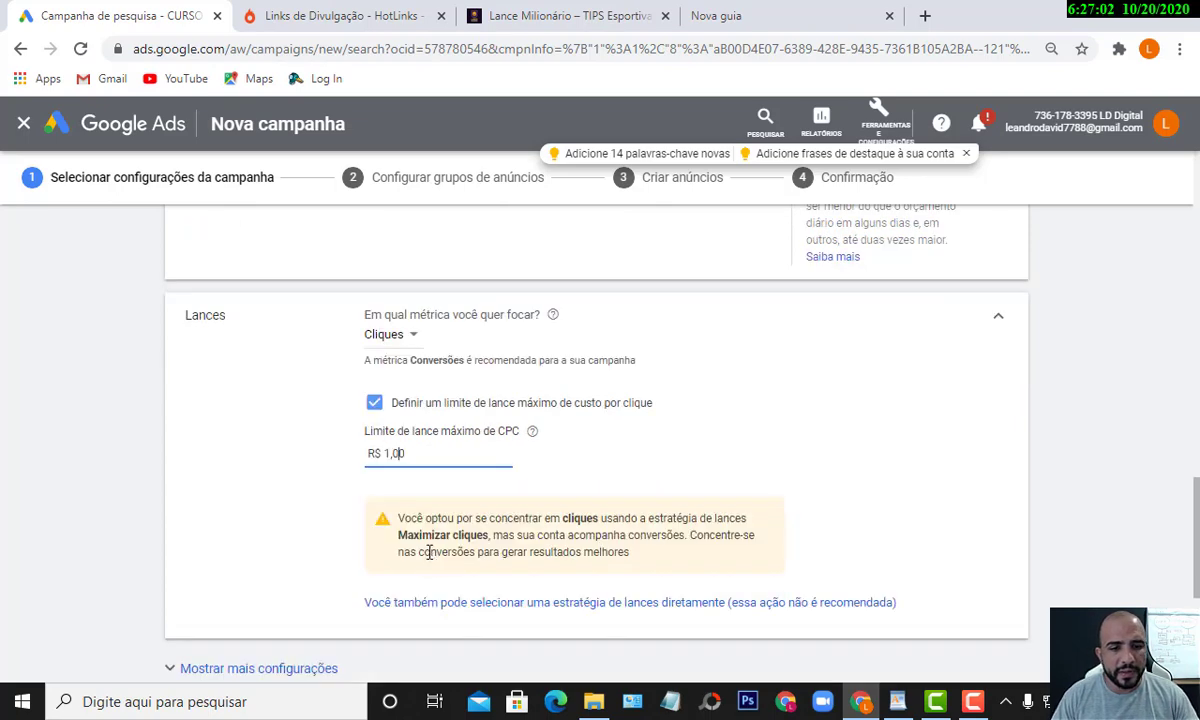
scroll(430, 560, down, 1)
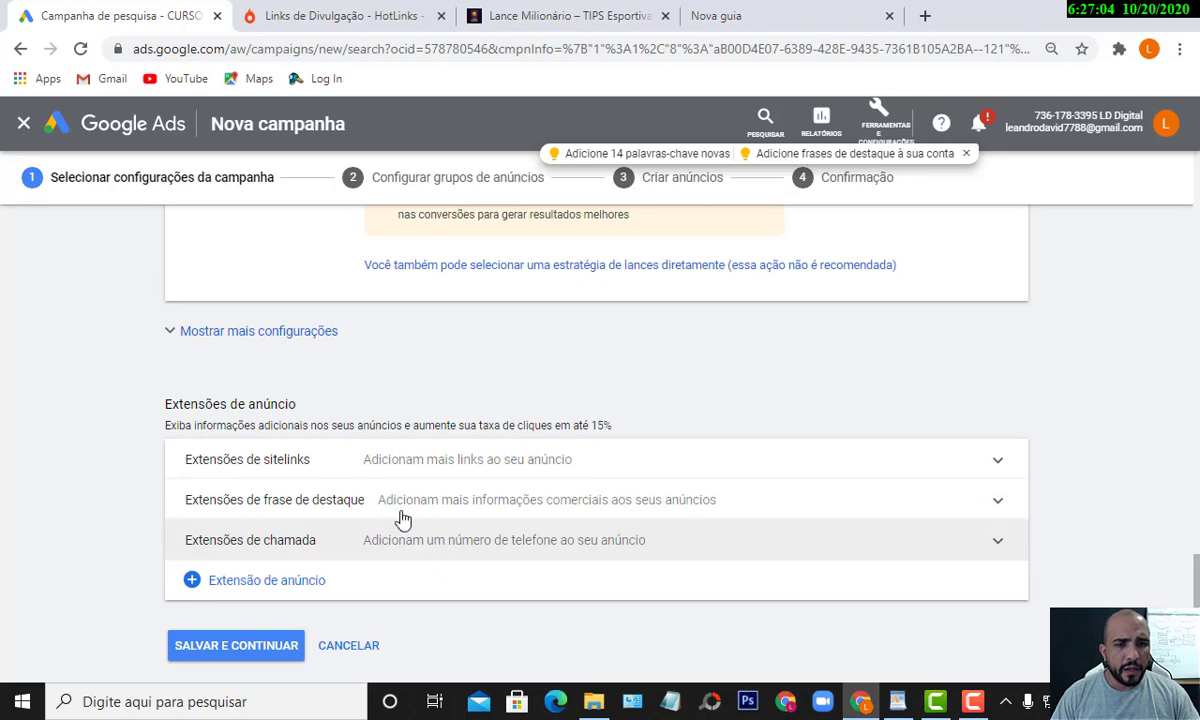
click(232, 341)
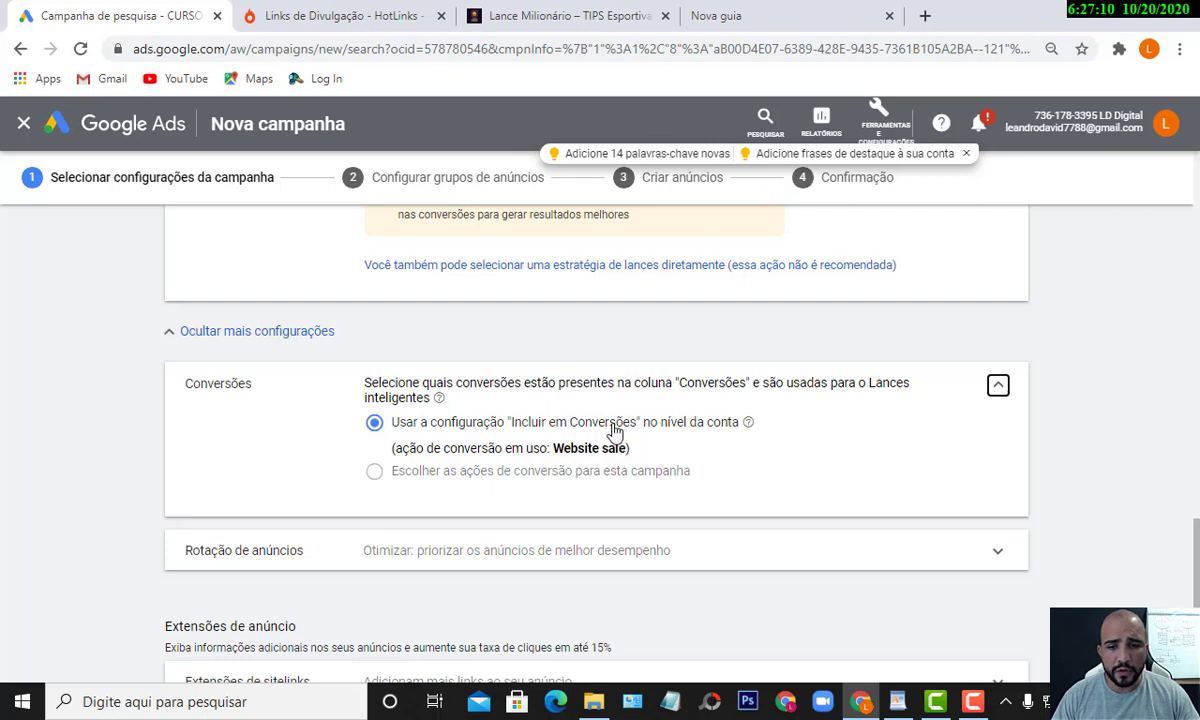
scroll(620, 436, down, 1)
right_click(662, 362)
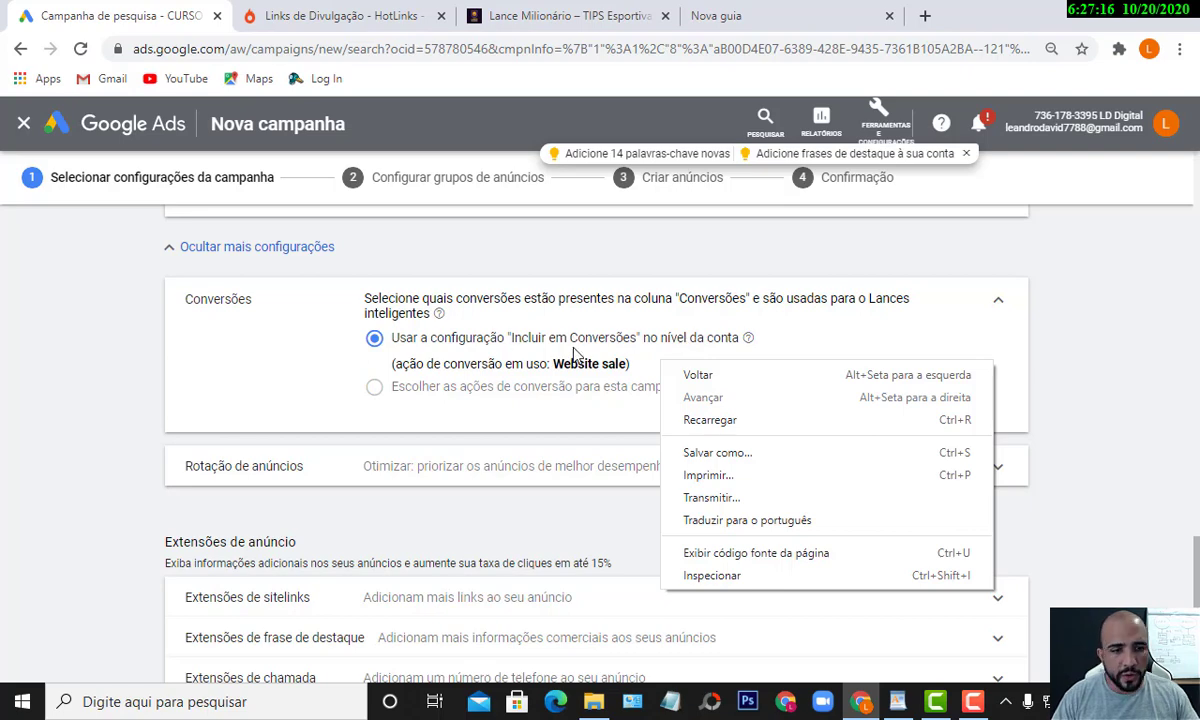
scroll(576, 354, down, 3)
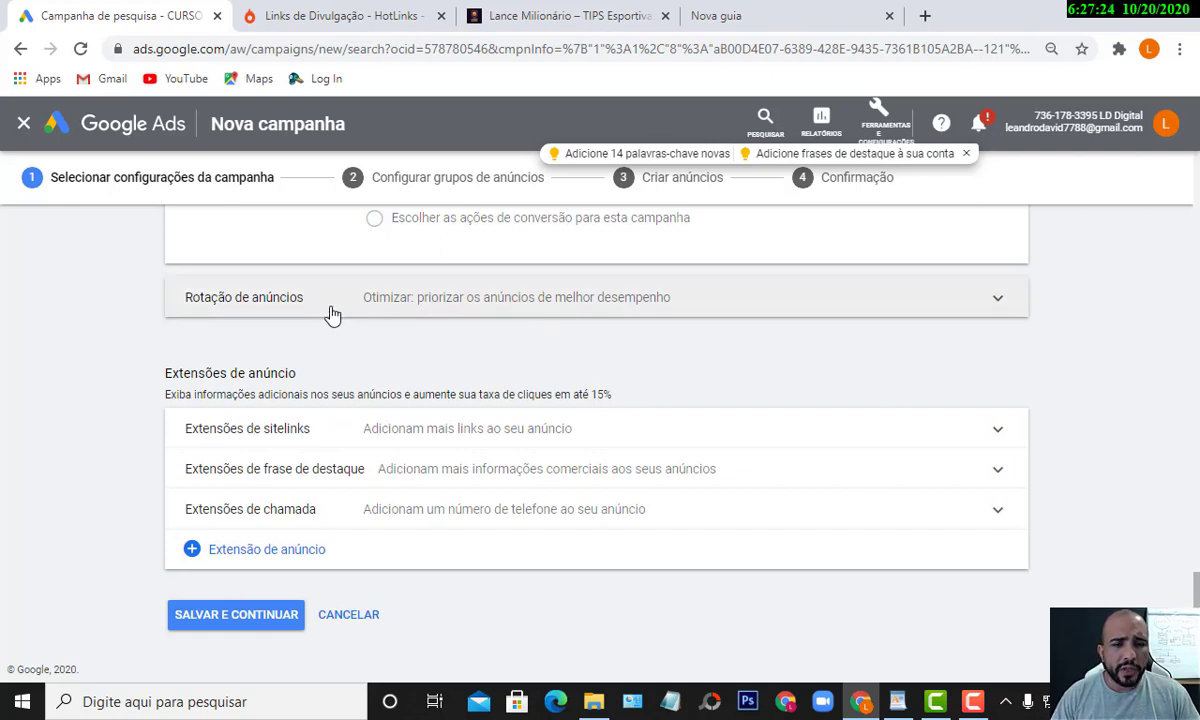
click(490, 305)
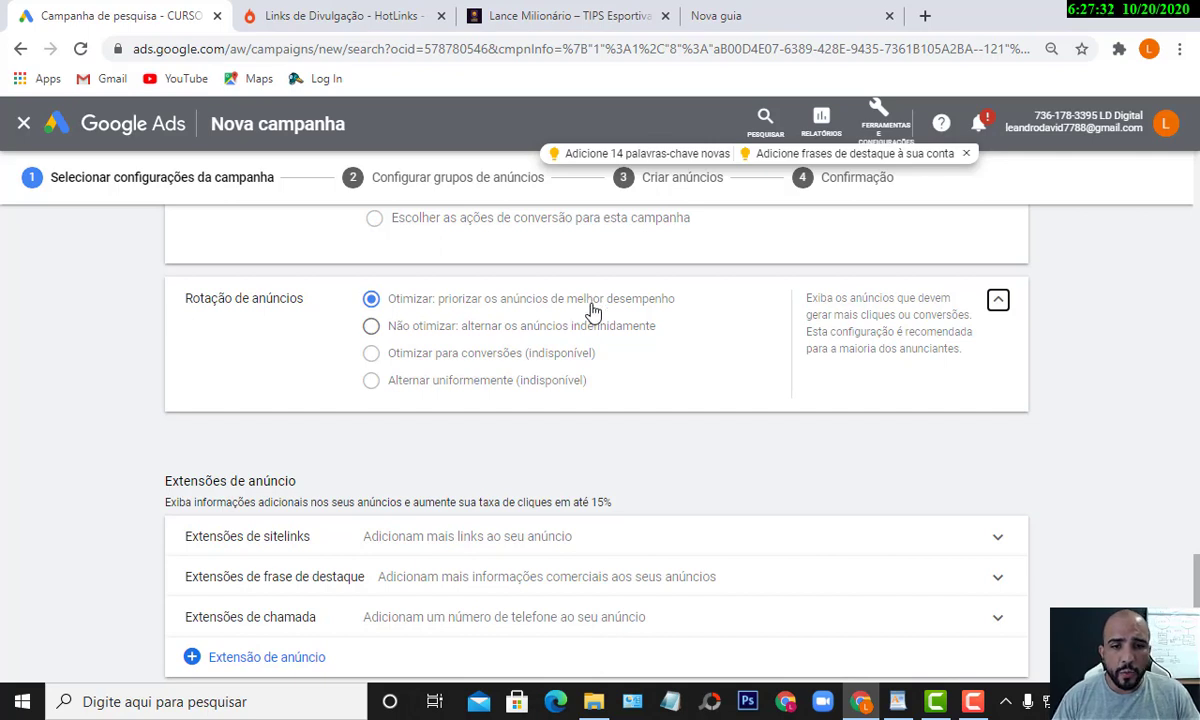
- Open the campaign's callout extensions (Extensões de frase de destaque) and start a new one
scroll(466, 490, down, 2)
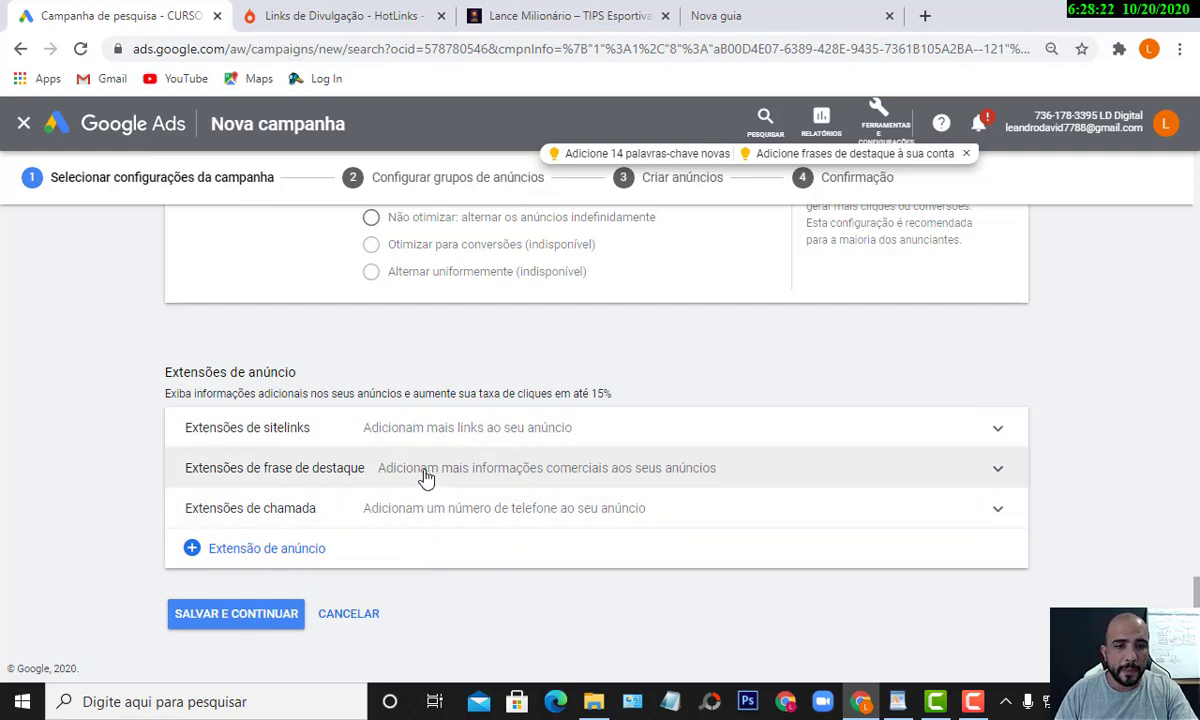
click(425, 478)
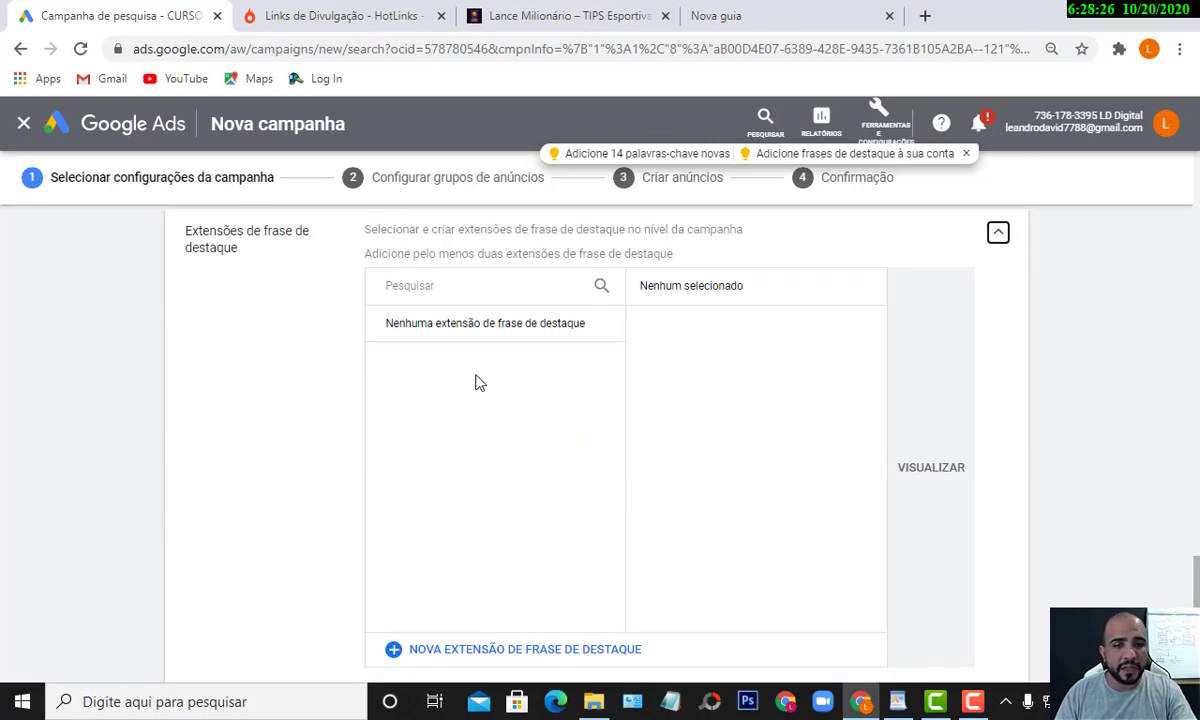
scroll(440, 383, up, 2)
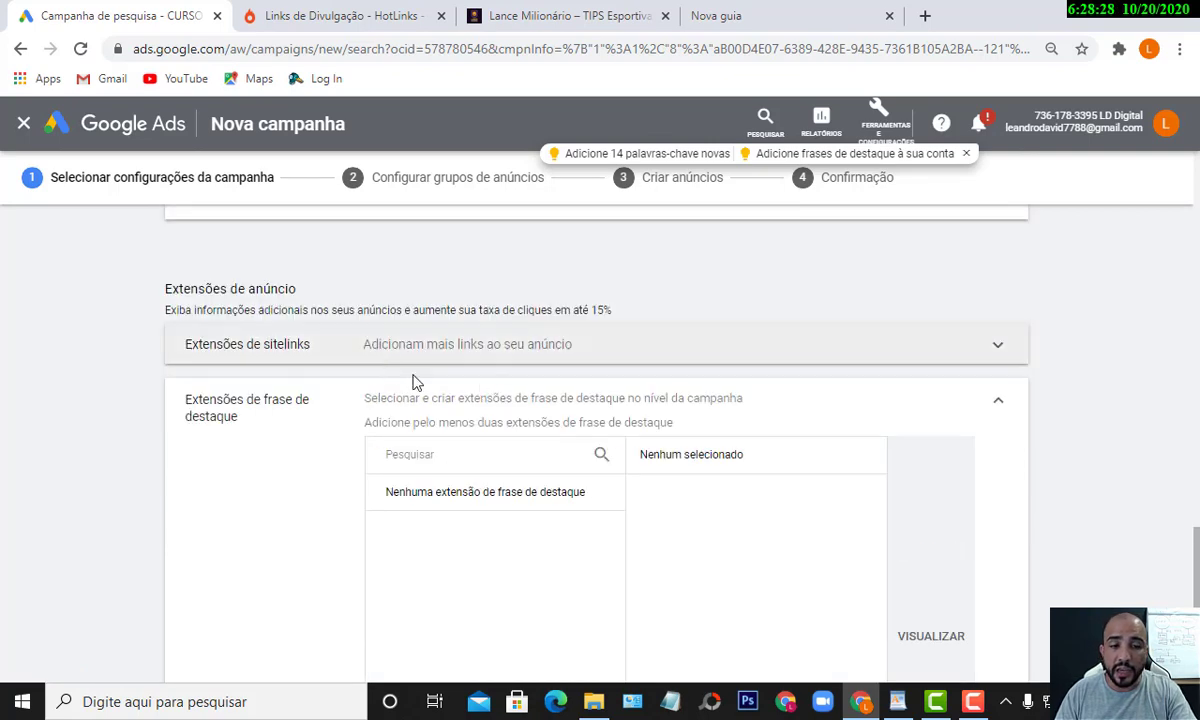
scroll(560, 466, down, 3)
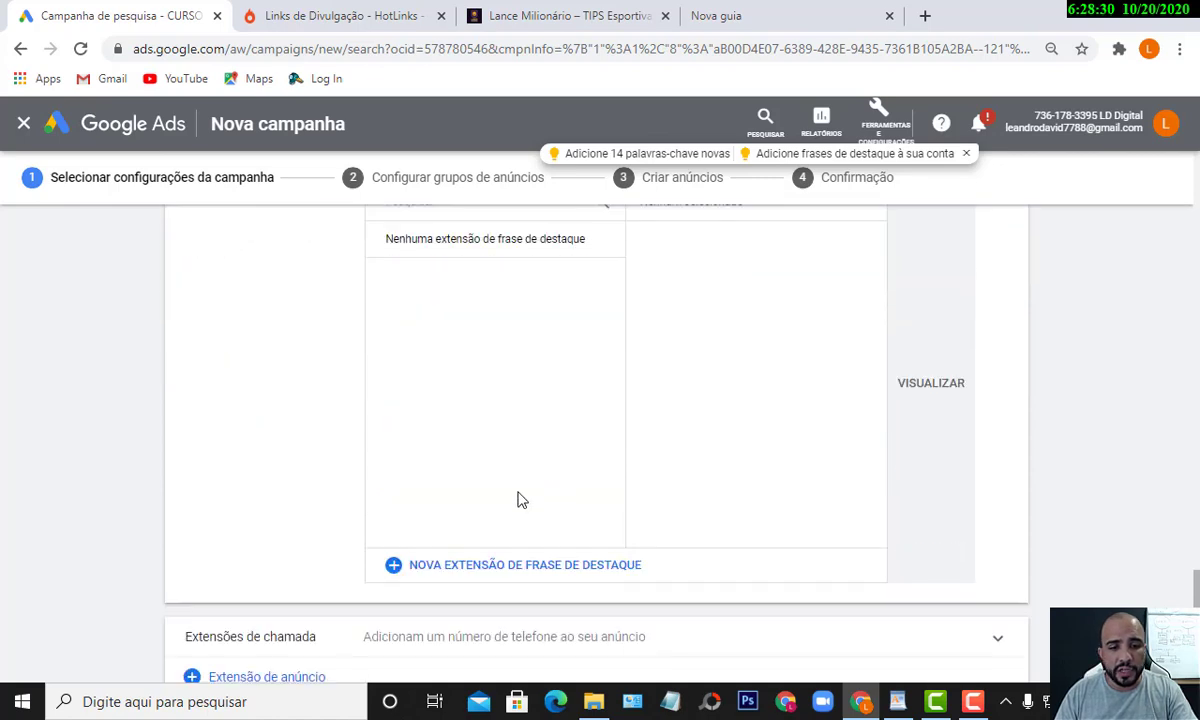
click(488, 566)
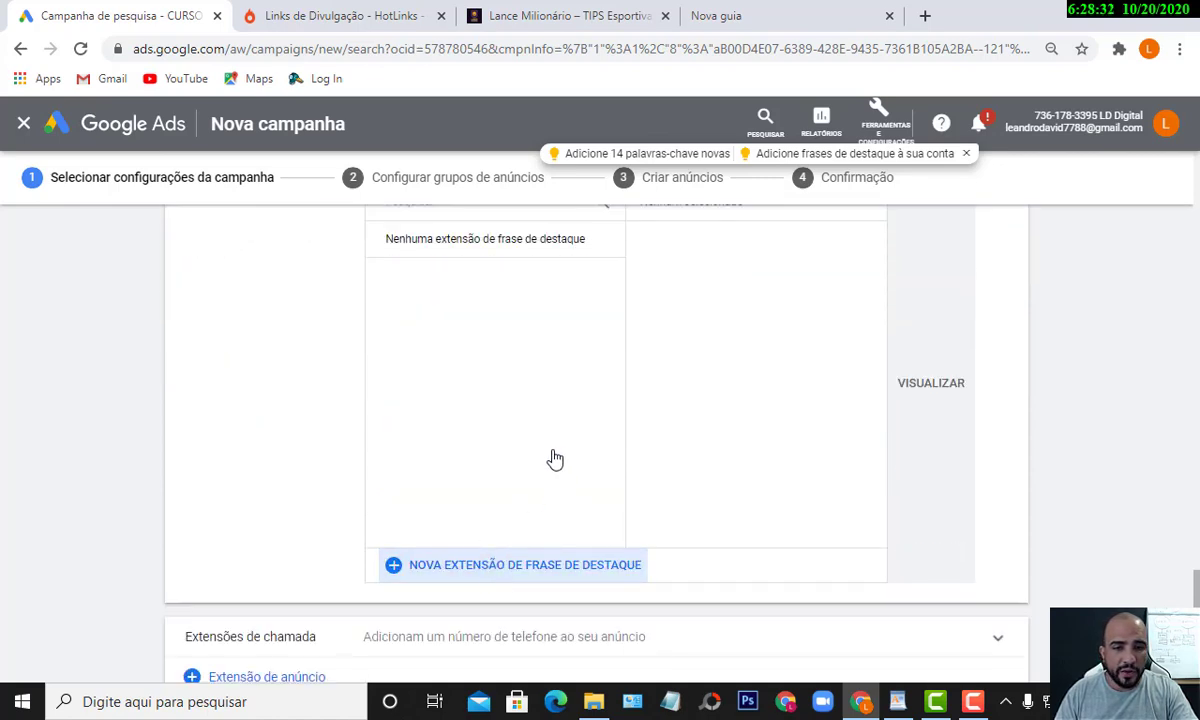
scroll(506, 380, up, 1)
- Enter "Até 12 X no Cartão" as the first callout text
click(487, 352)
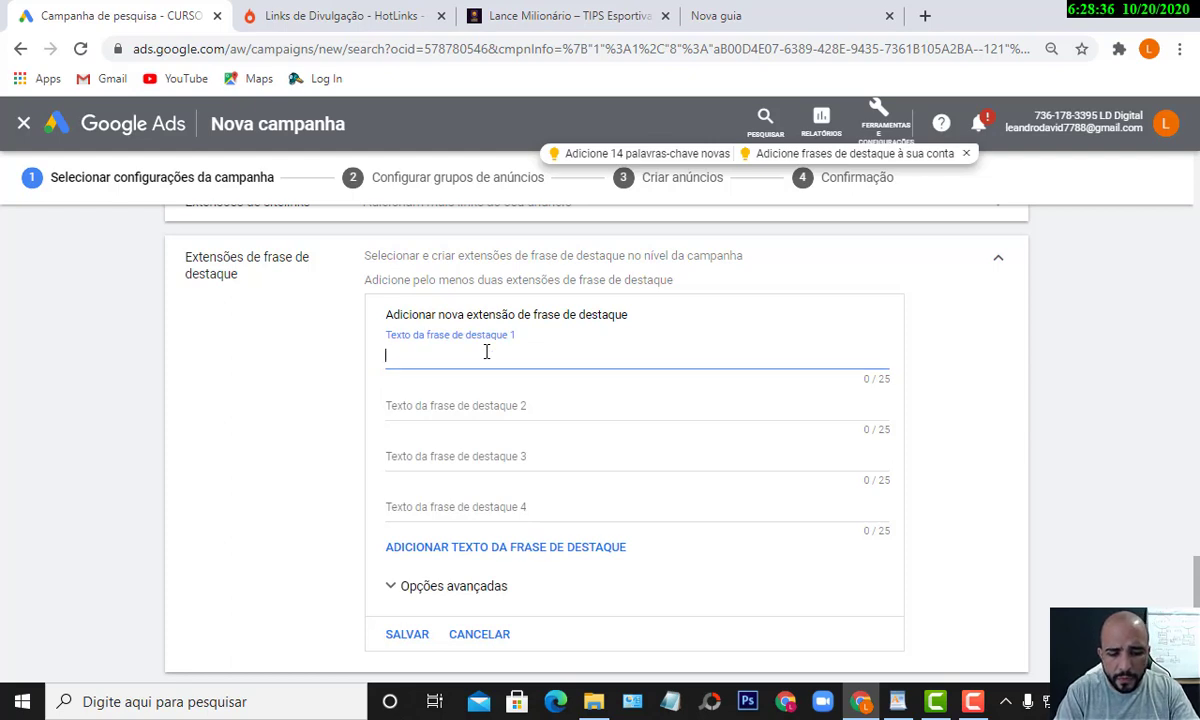
text(Até)
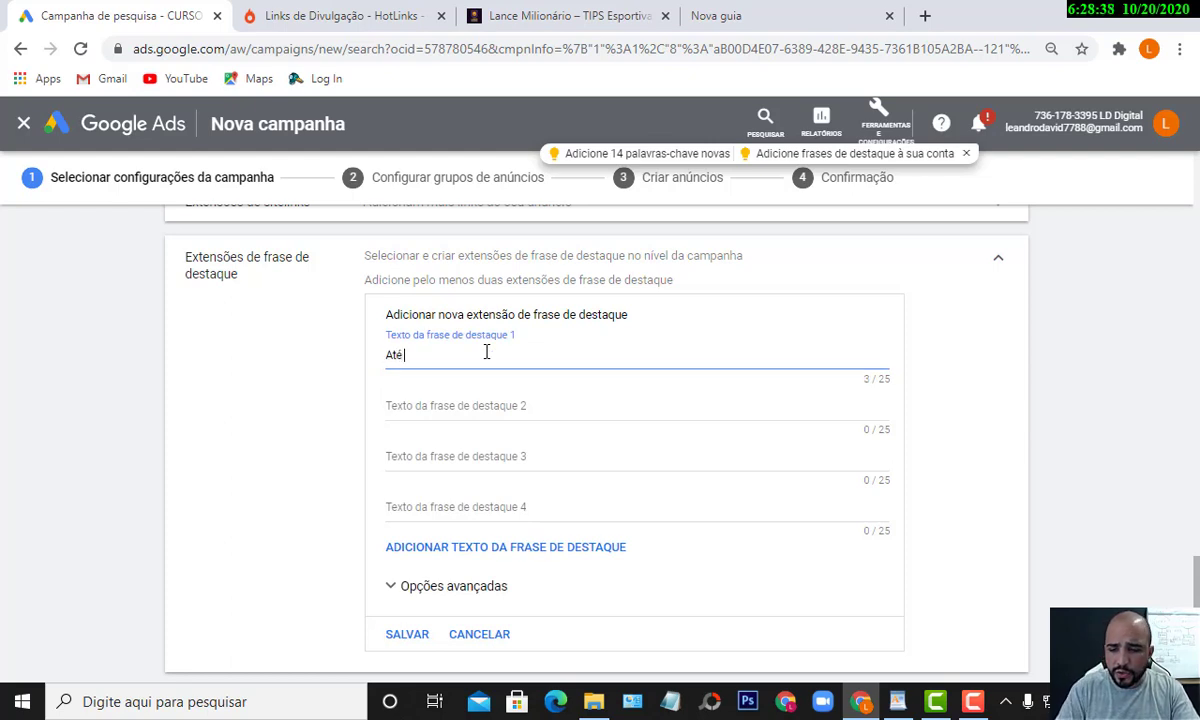
text( 12)
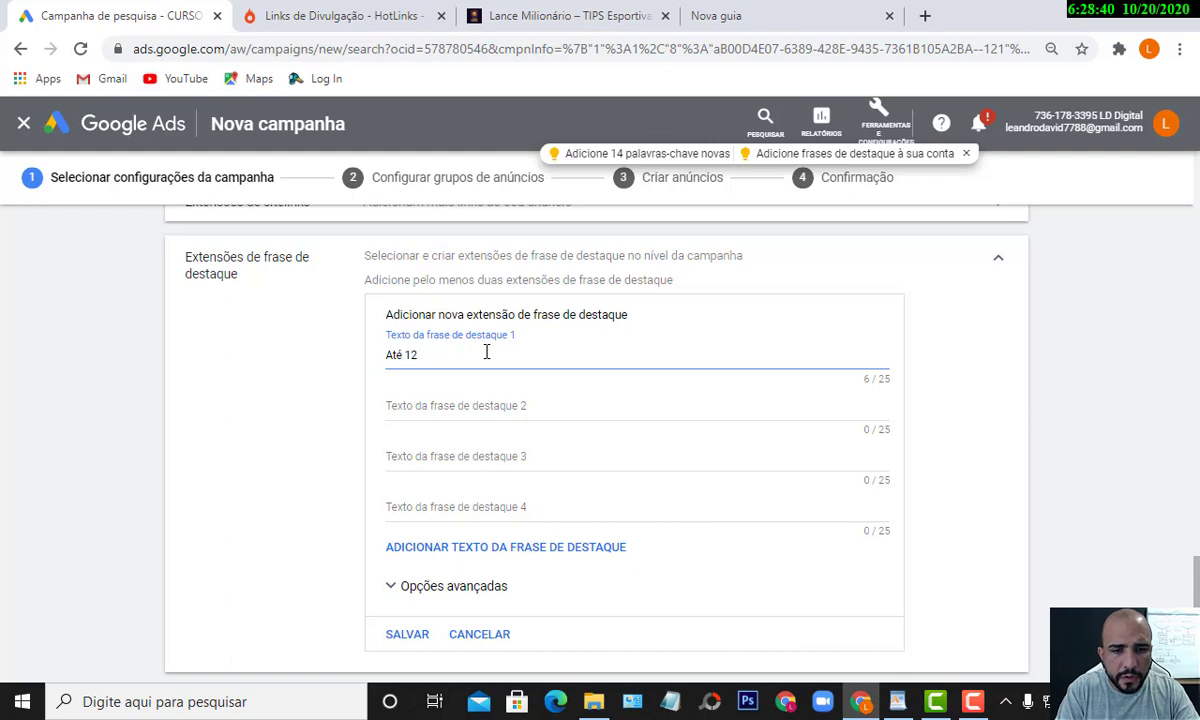
text( X sem)
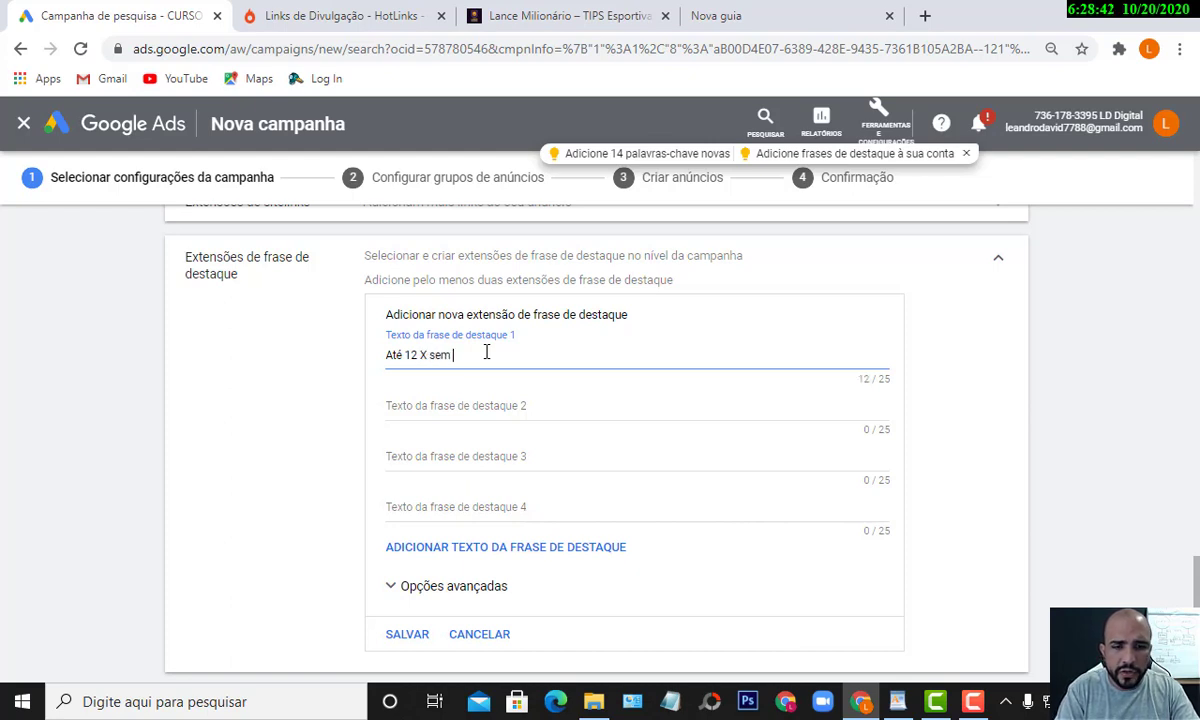
key(BackSpace)
key(BackSpace)
key(BackSpace)
text(n)
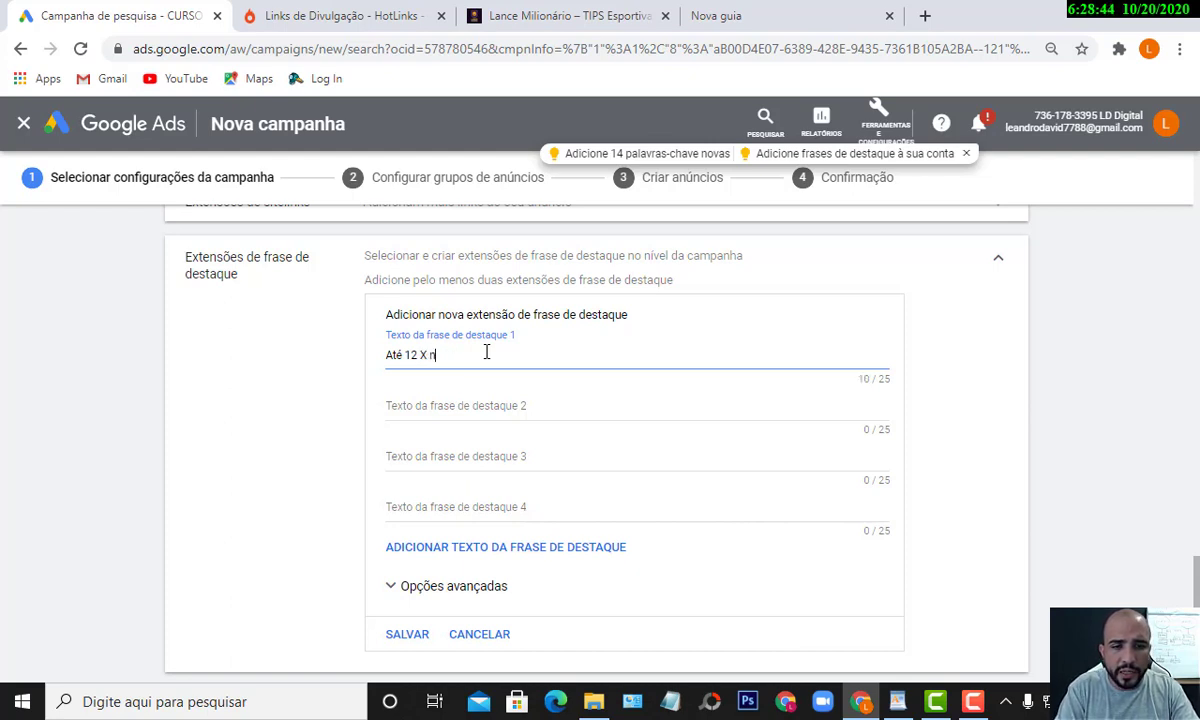
text(o Cartão)
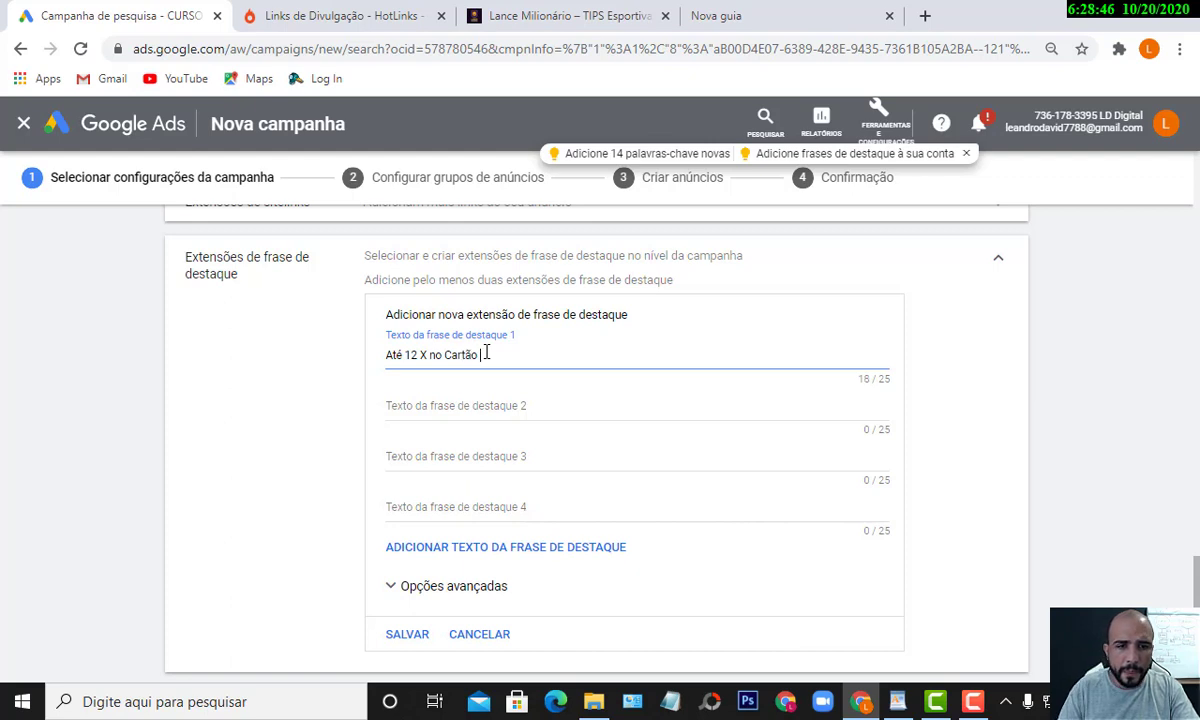
- Enter "Super Desconto Hoje" as the second callout text
click(463, 405)
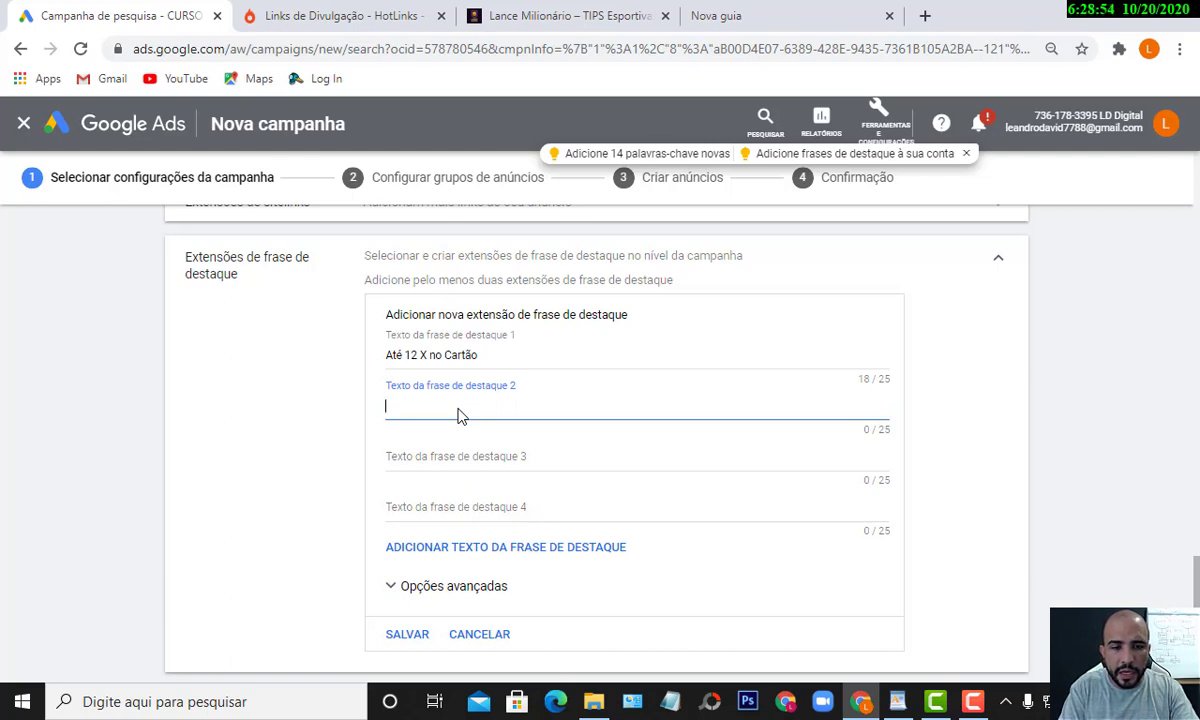
text(Super )
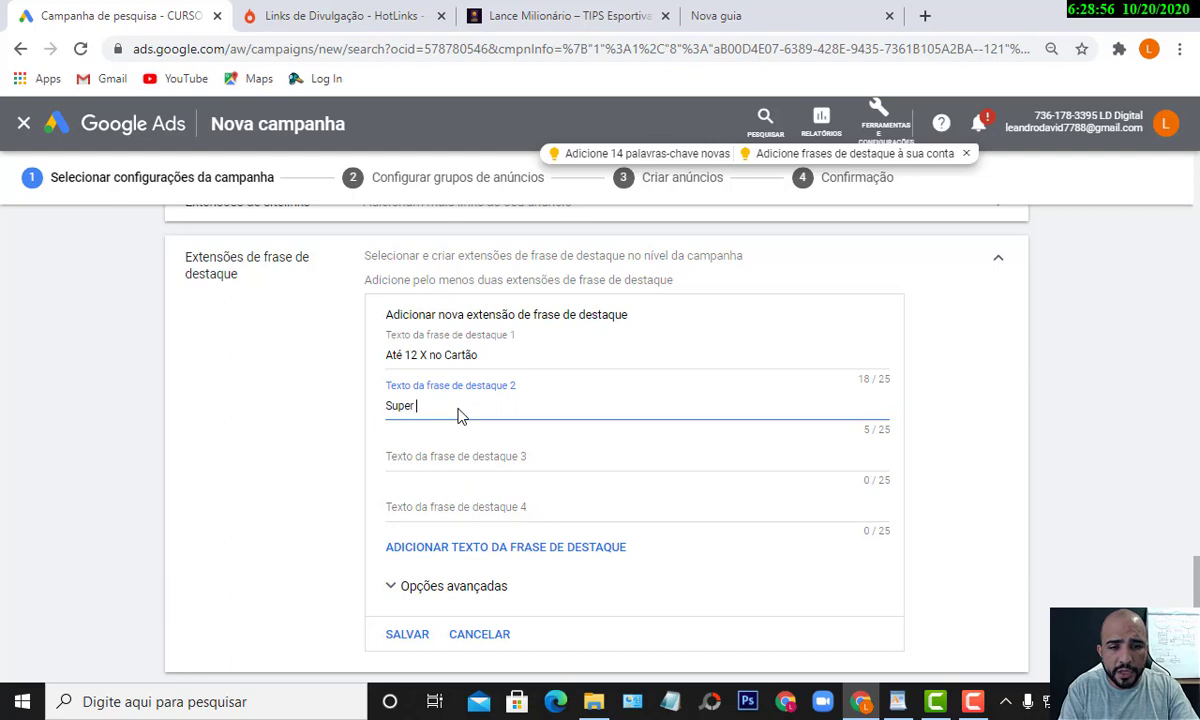
text(Desconto Hoj)
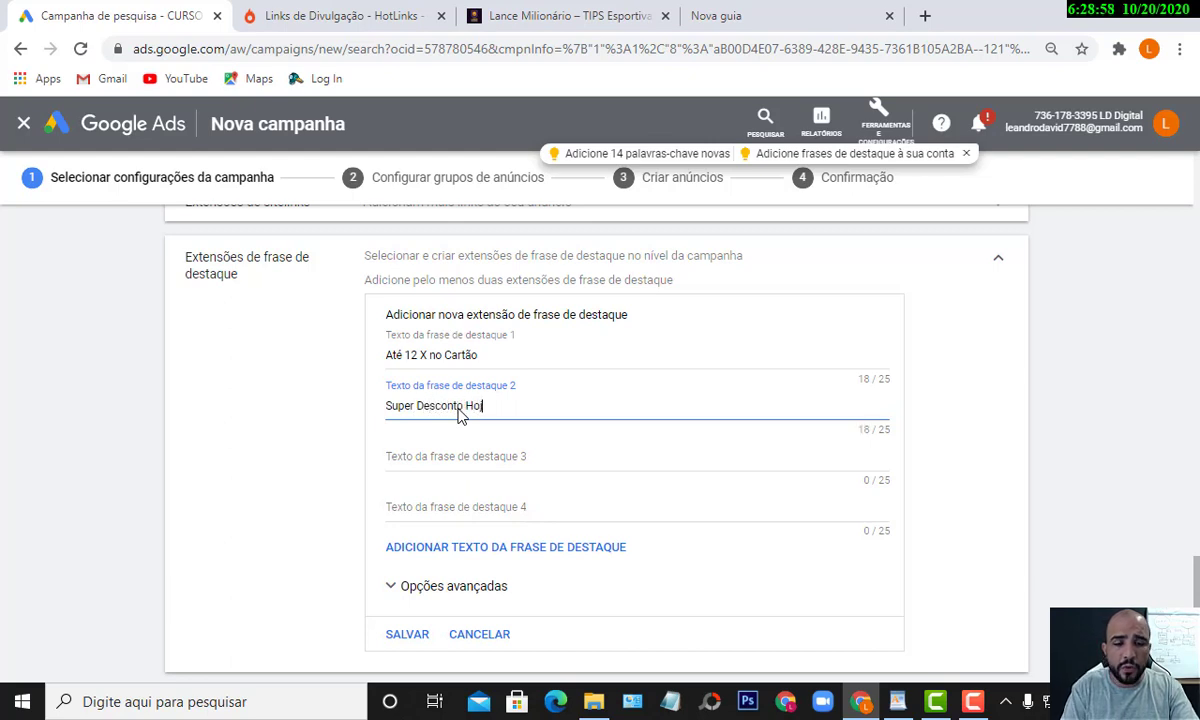
text(e)
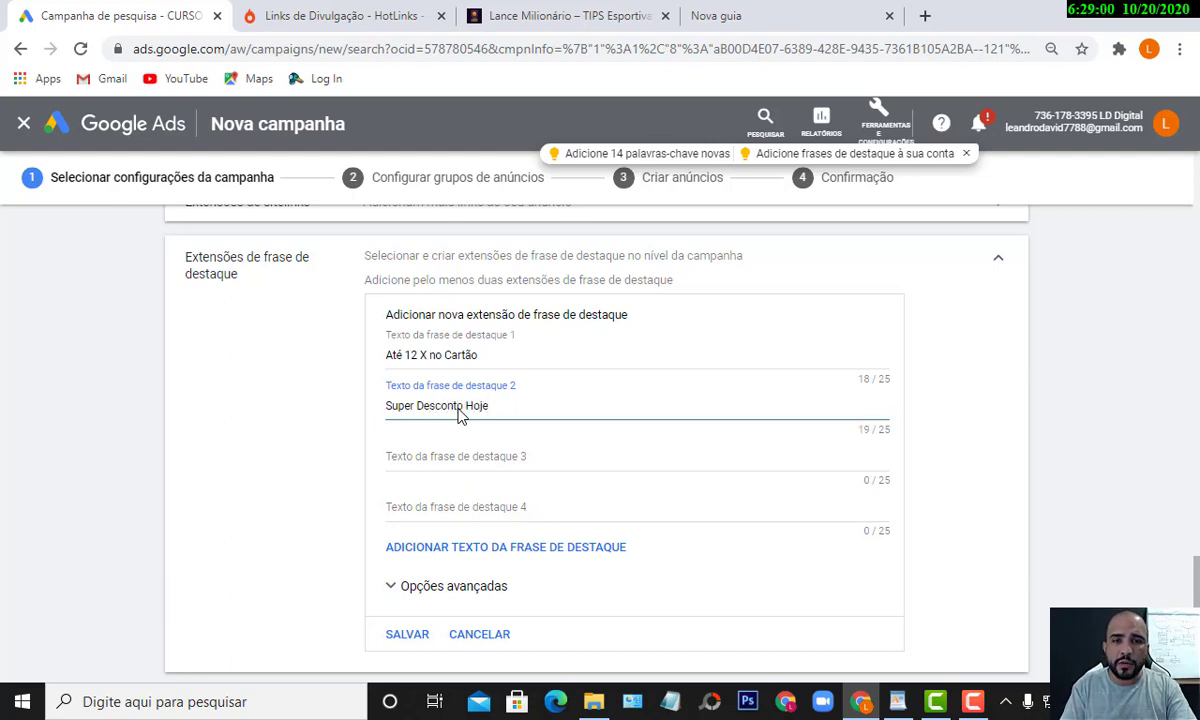
text(d)
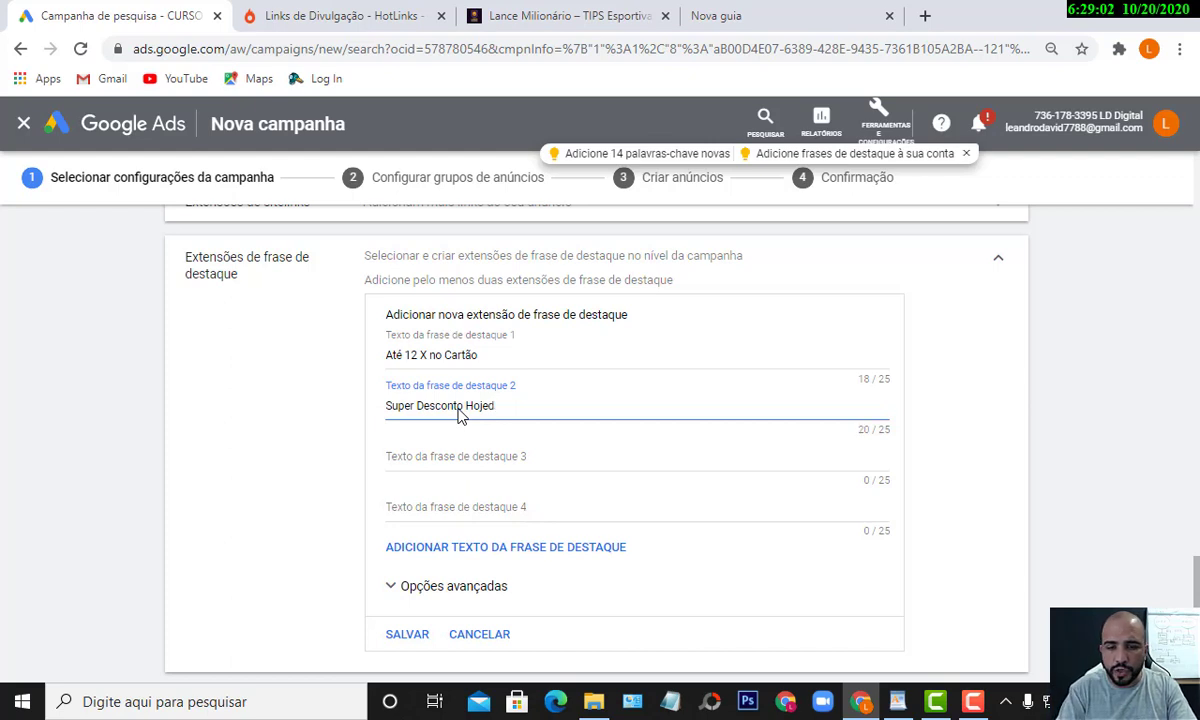
key(BackSpace)
- Enter "Aprovado por 99%" as the third callout text and save the callout extension
click(480, 463)
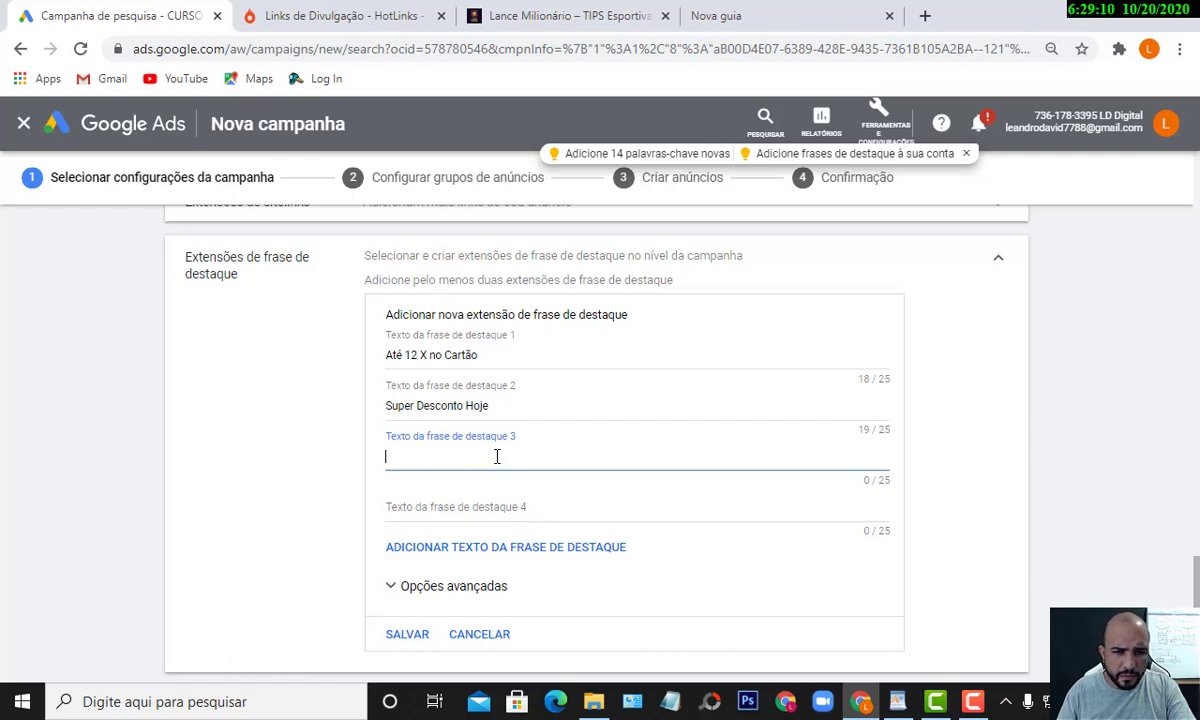
click(412, 348)
click(434, 459)
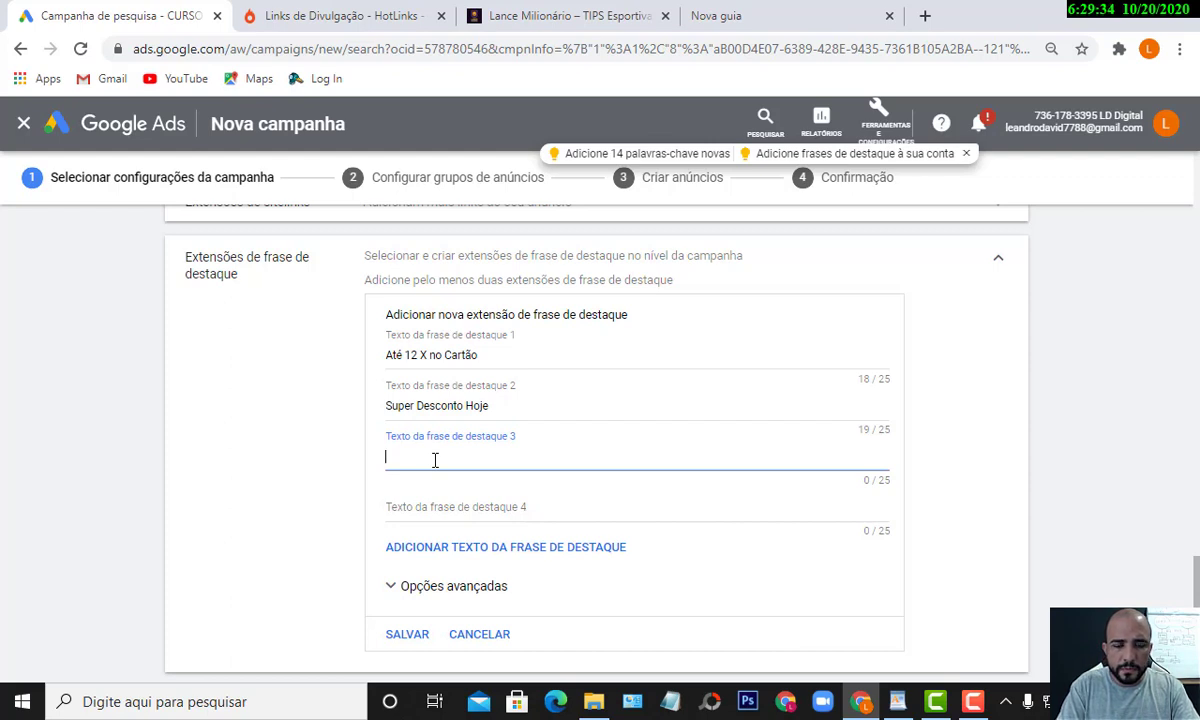
text(Aprovado P)
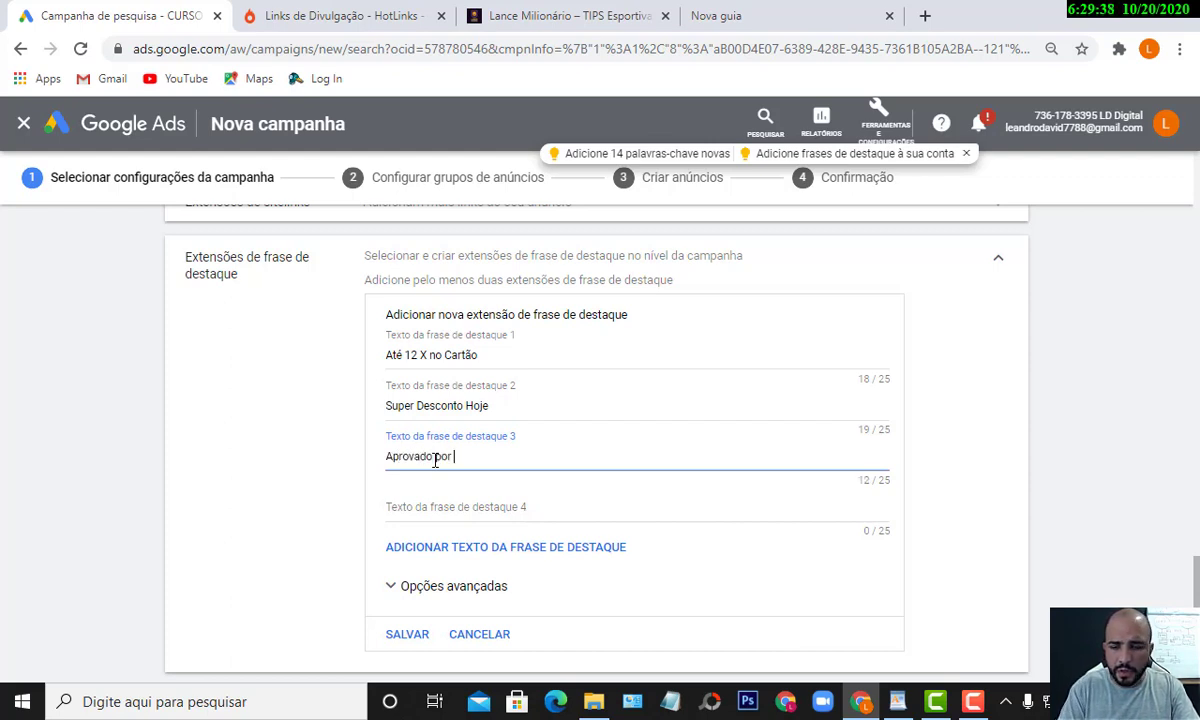
text(or 98)
key(BackSpace)
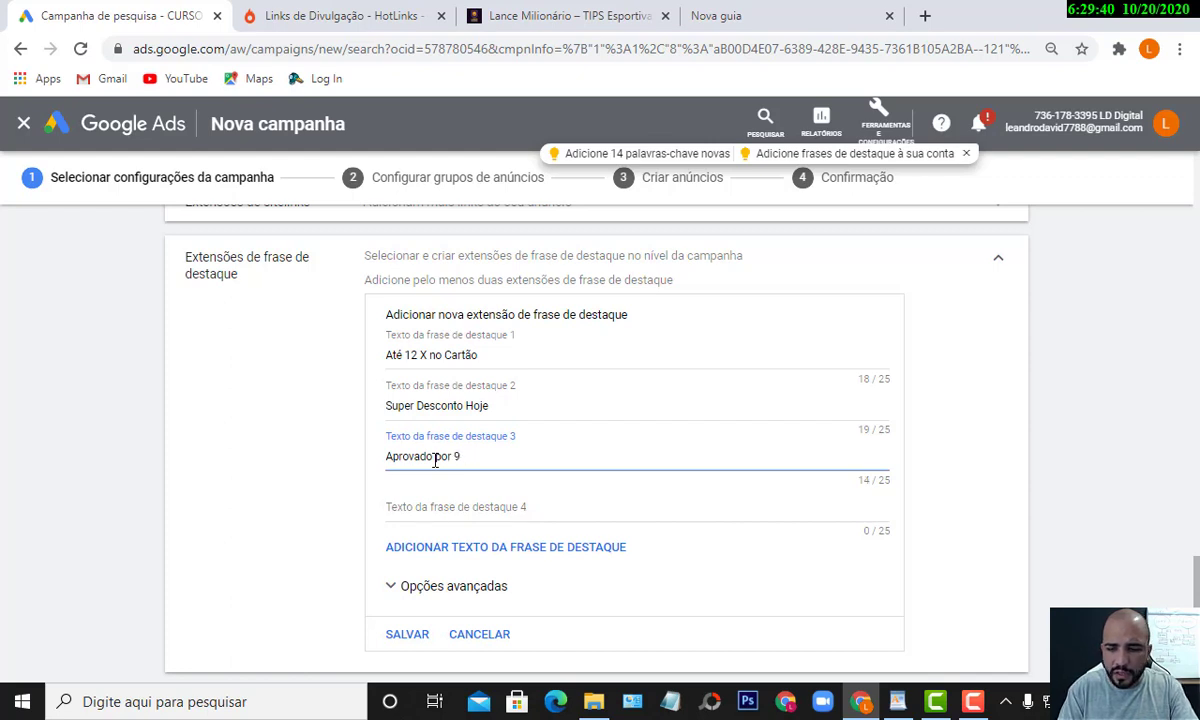
text(9%)
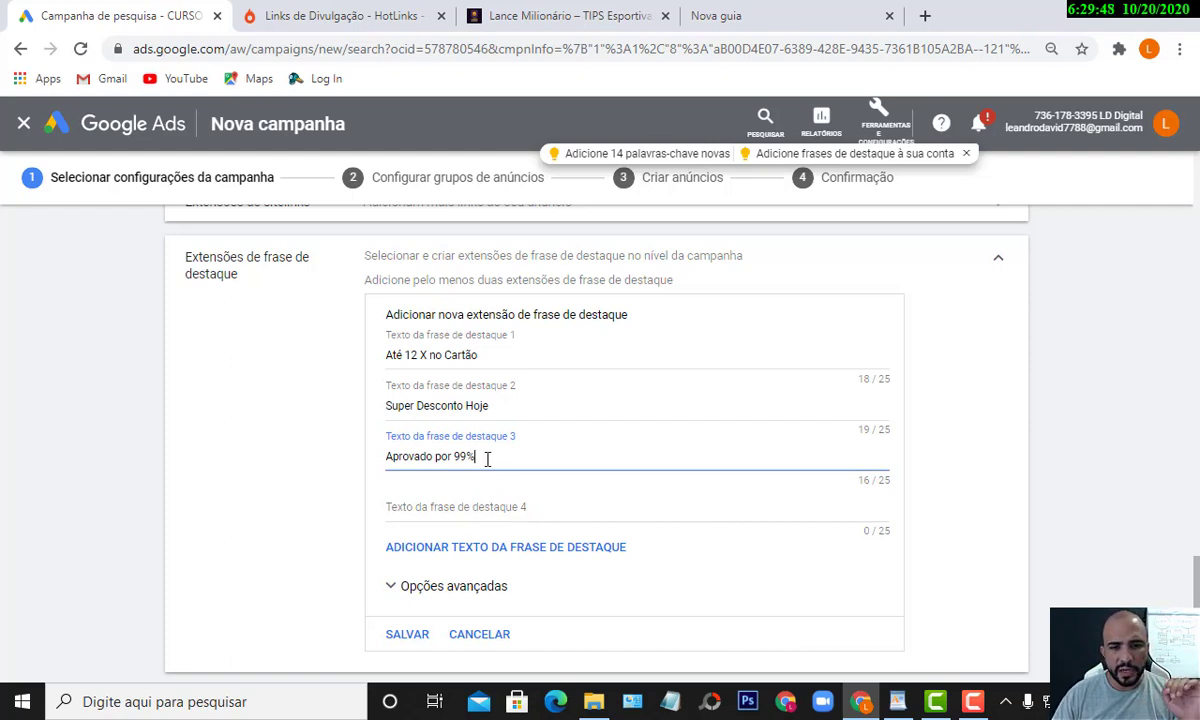
scroll(487, 458, down, 1)
scroll(492, 440, up, 1)
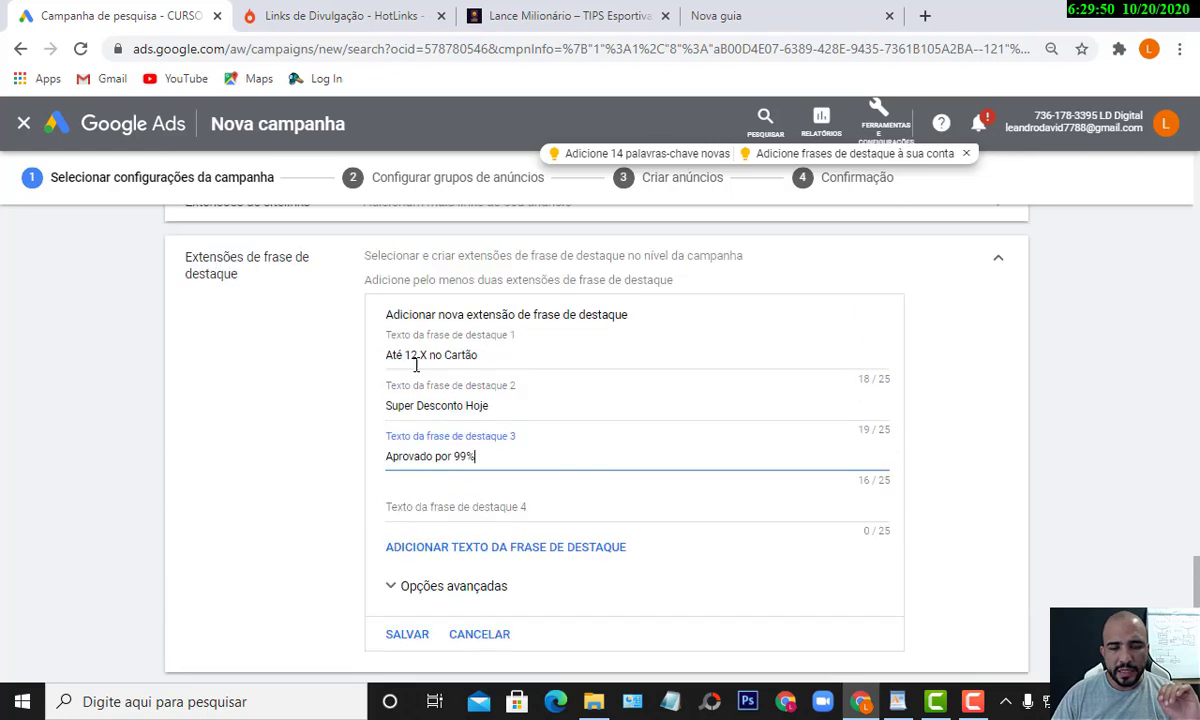
click(416, 636)
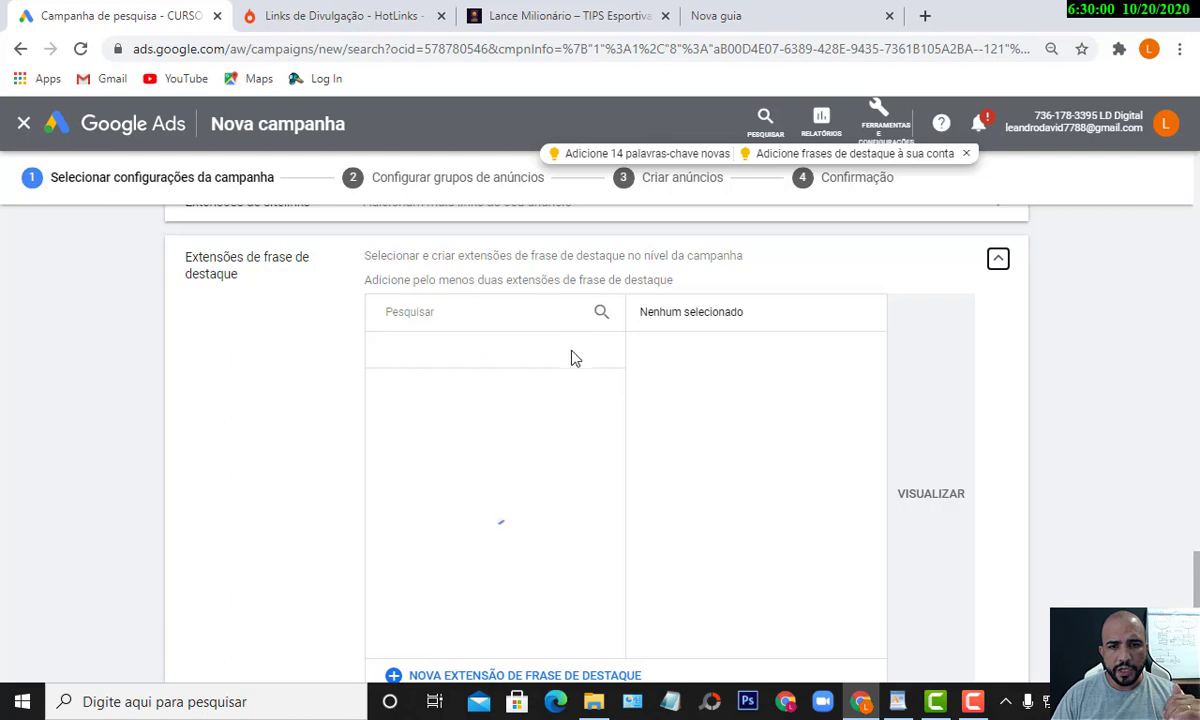
- Save the campaign settings and rename the ad group as "Grupo de anúncios 1 (NOME)"
scroll(563, 360, down, 3)
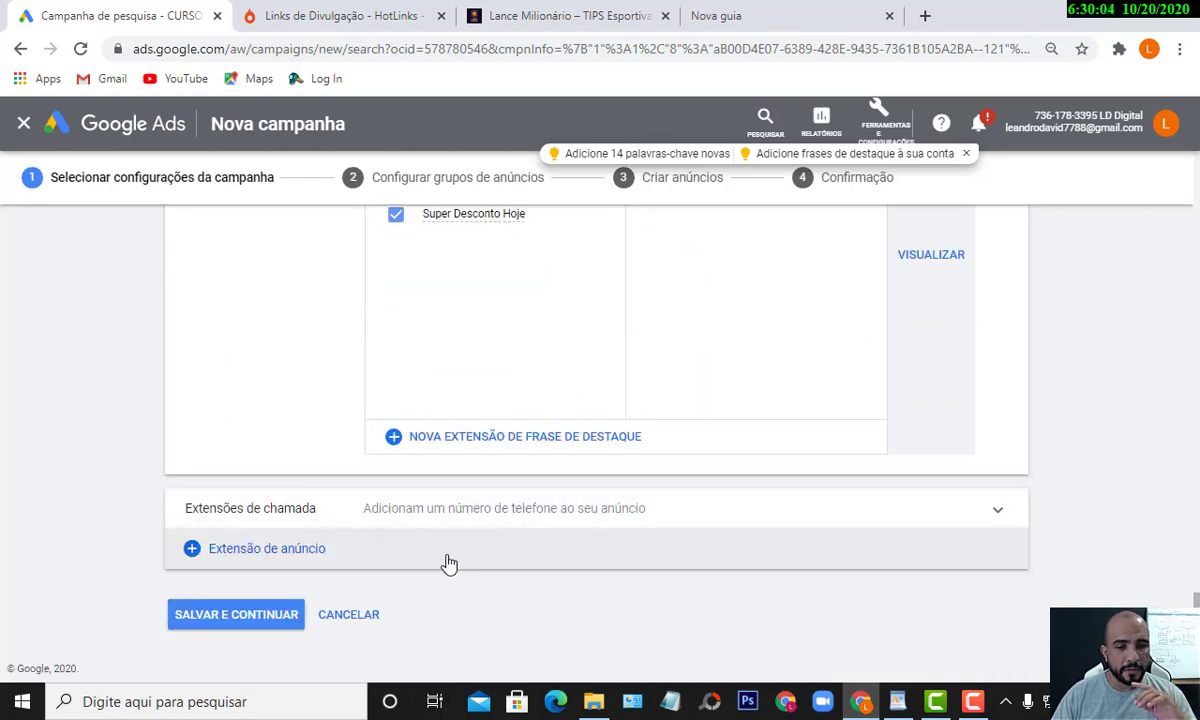
click(270, 621)
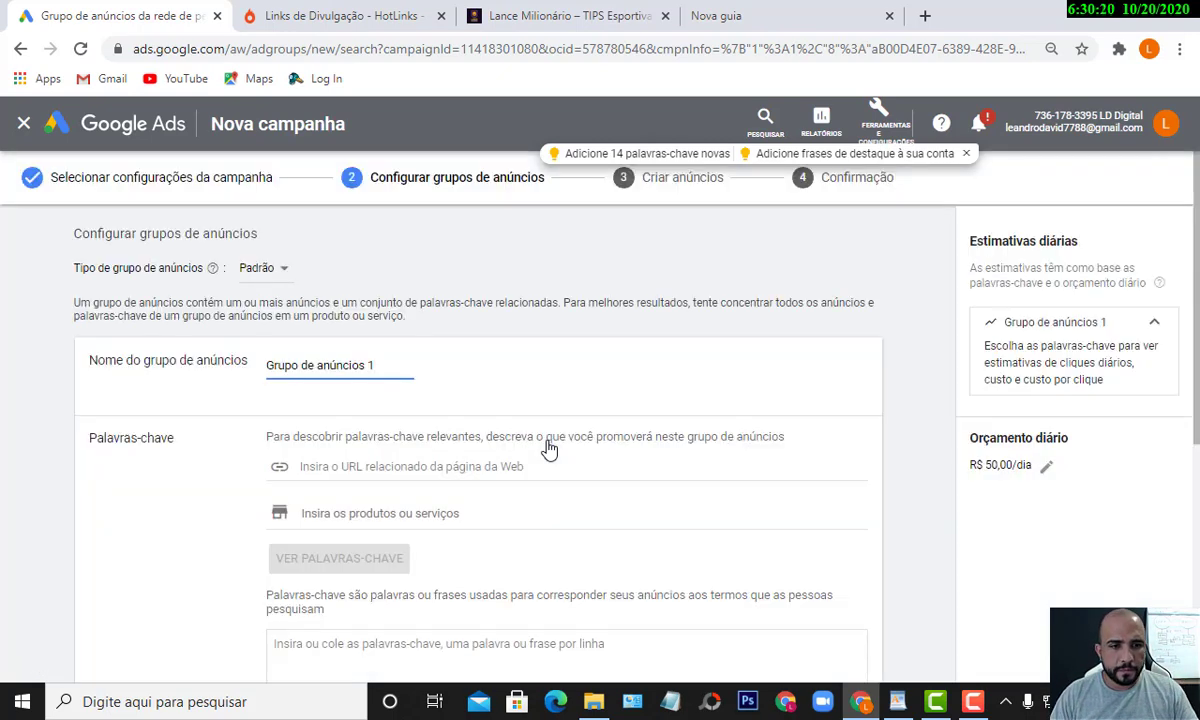
scroll(553, 383, down, 1)
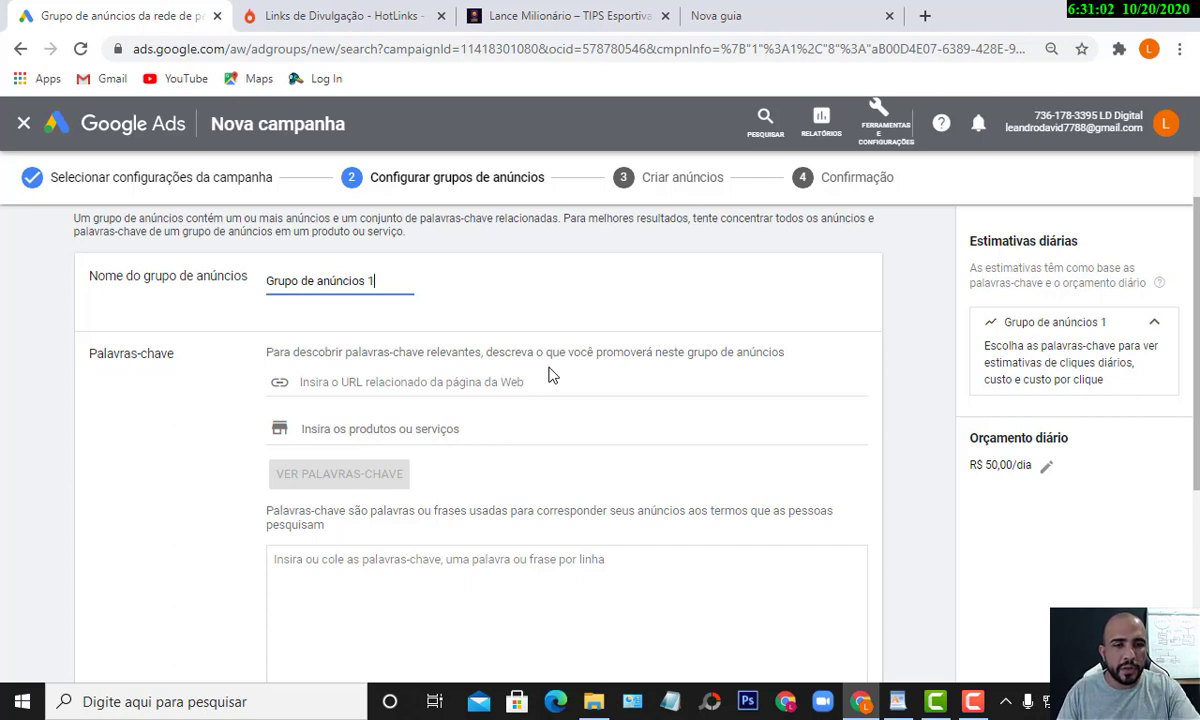
double_click(370, 281)
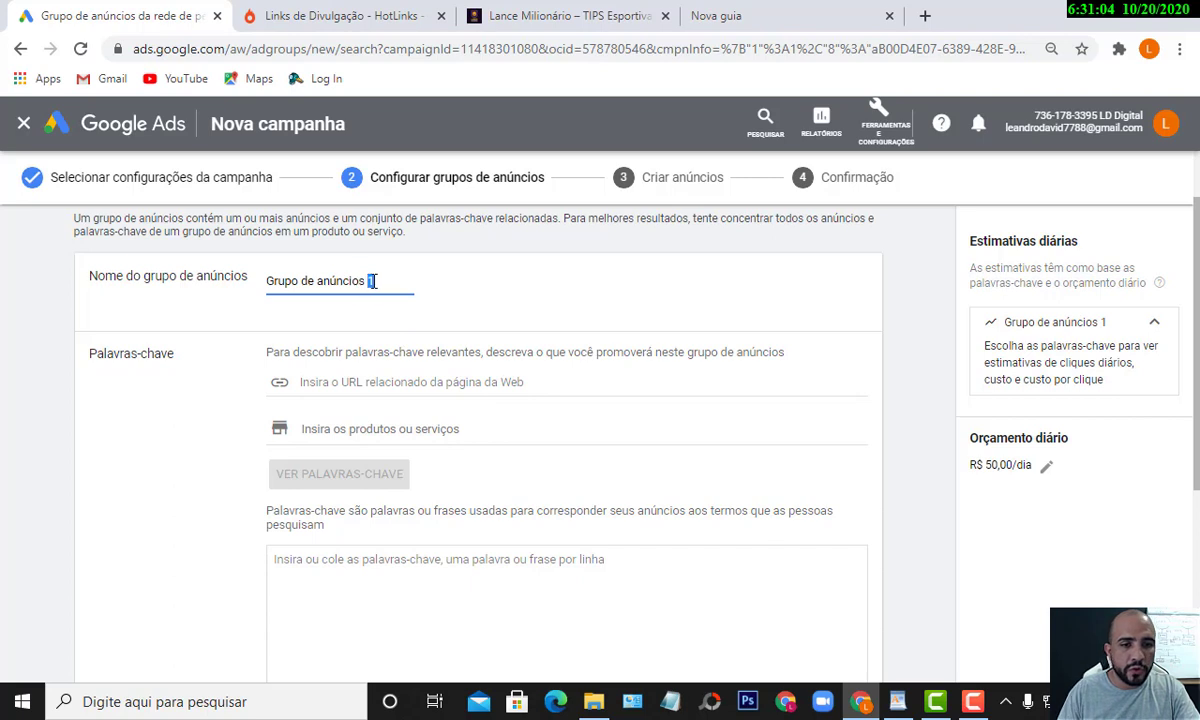
click(391, 301)
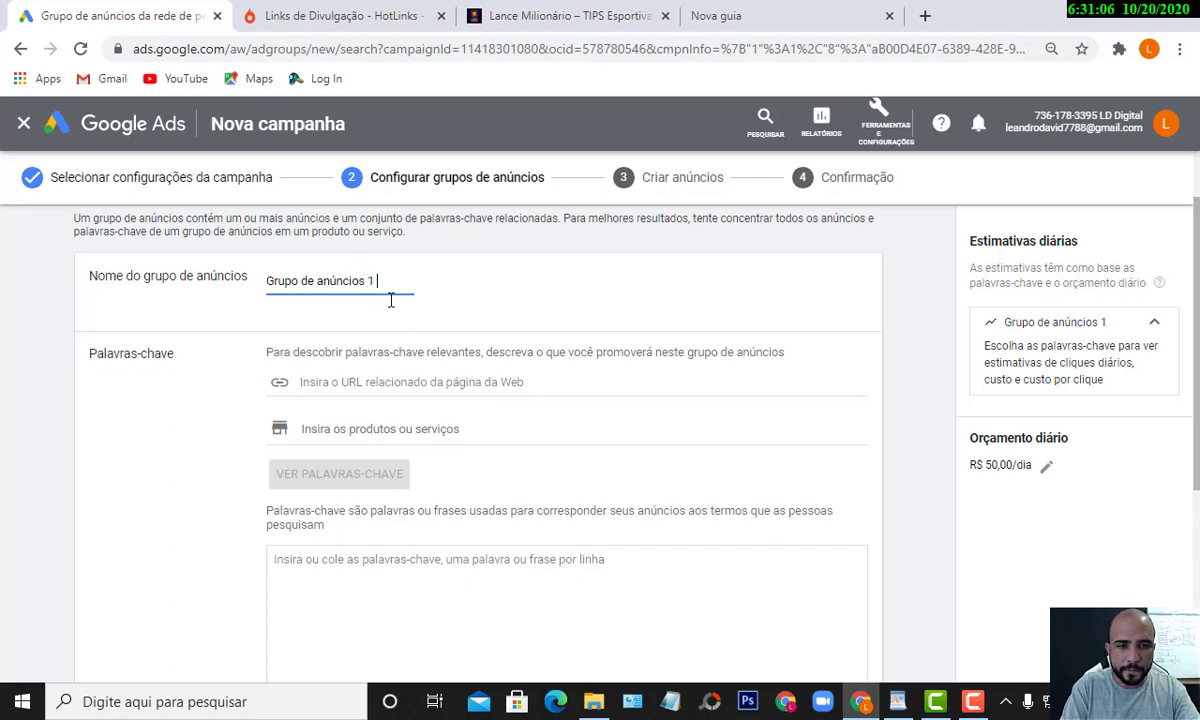
text((NOME))
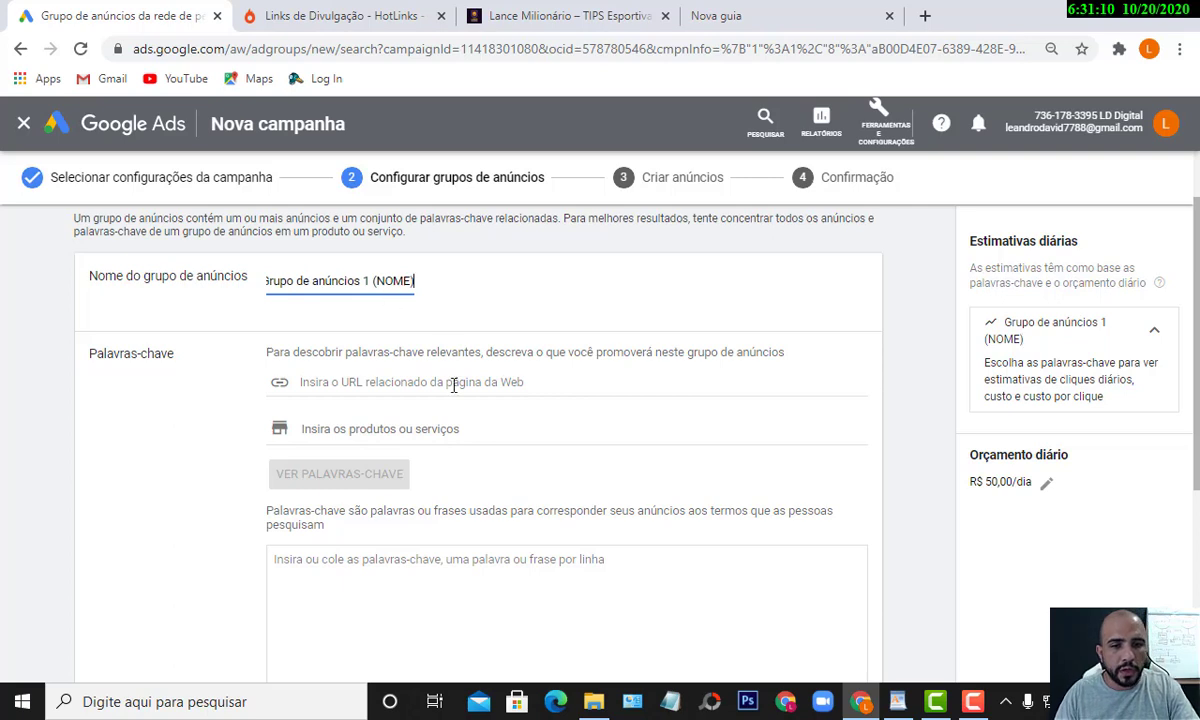
- Generate keyword suggestions for the ad group from the Lance Milionário sales page's URL
scroll(425, 360, down, 1)
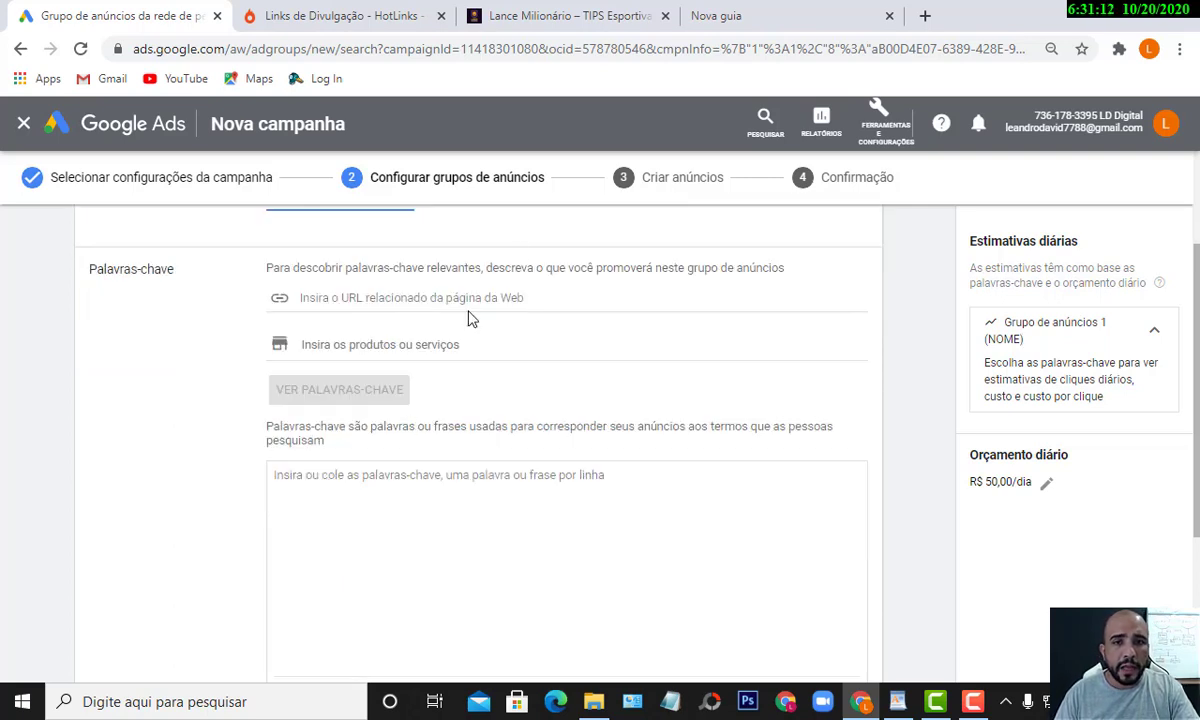
click(541, 12)
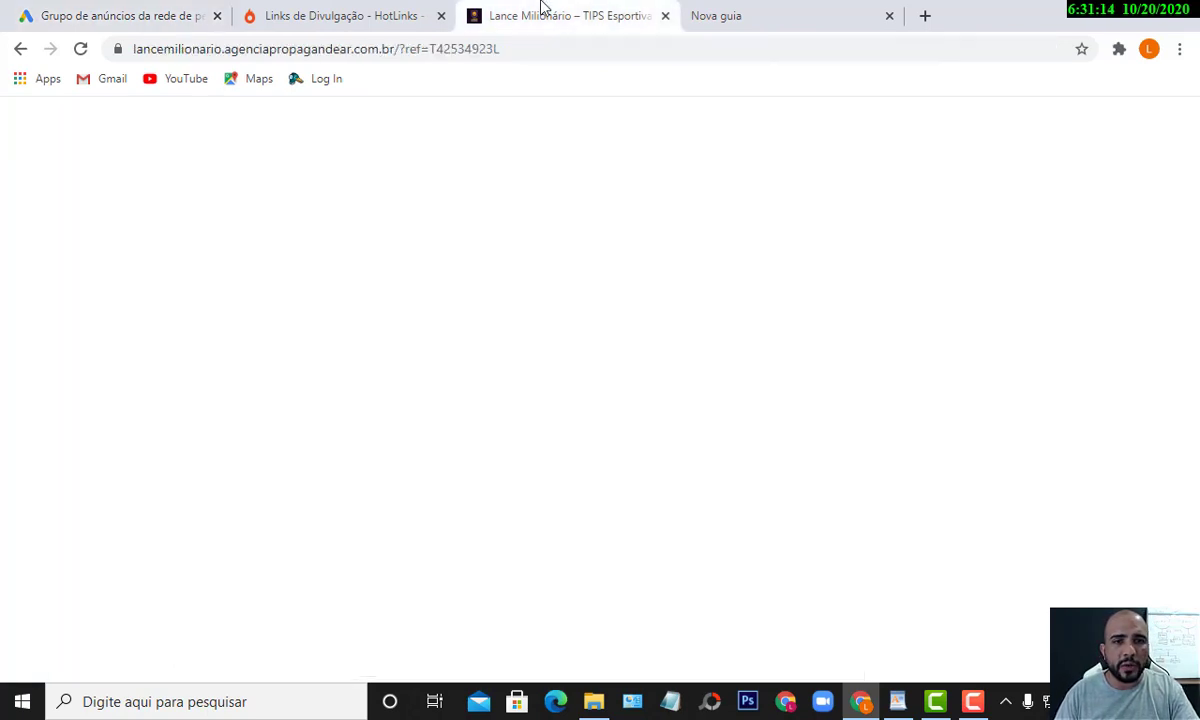
click(525, 47)
key(ctrl+c)
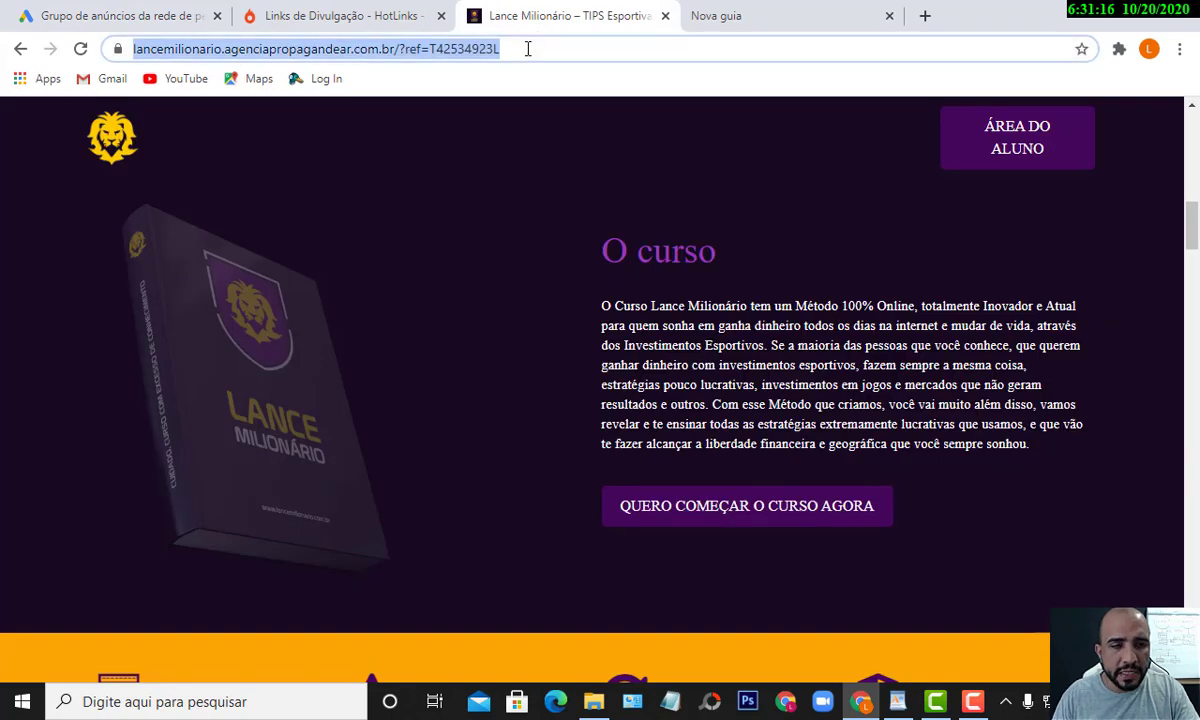
click(130, 12)
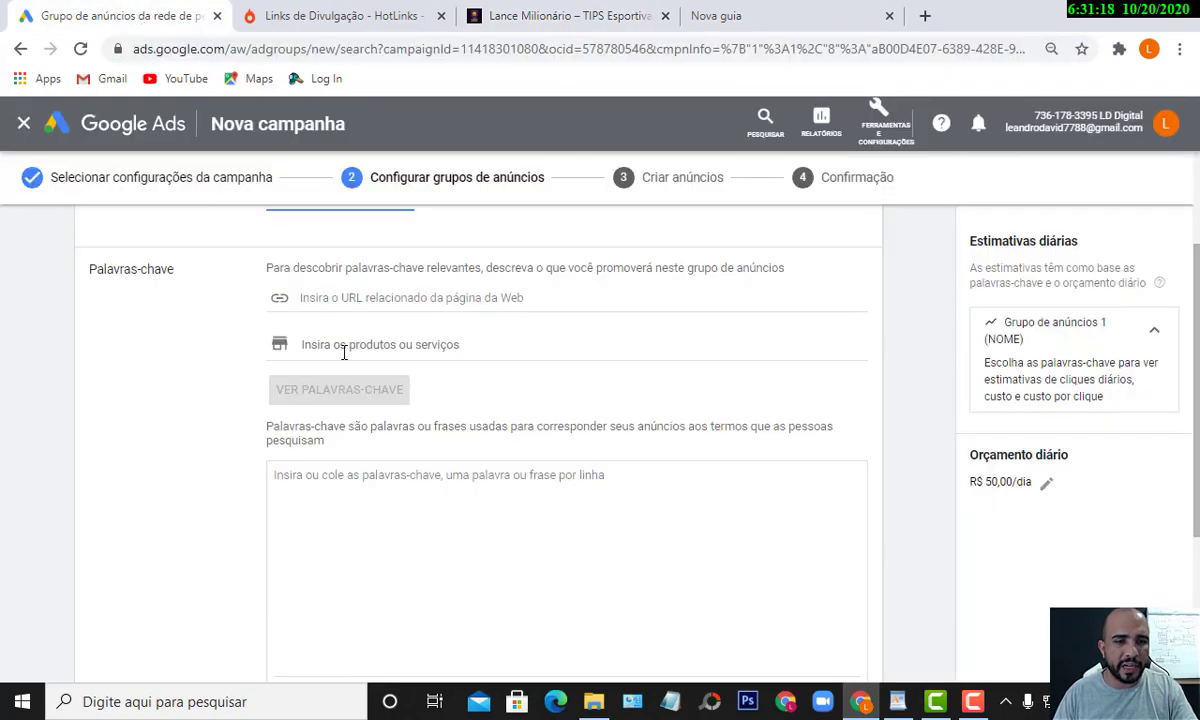
click(363, 300)
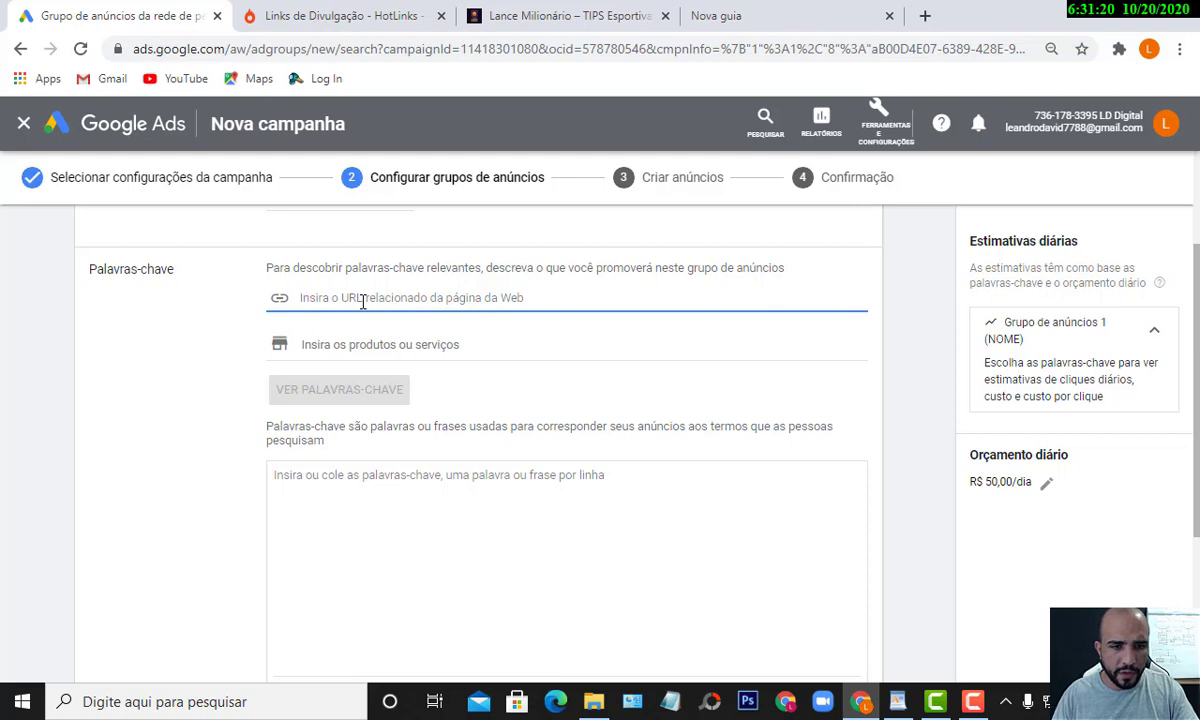
key(ctrl+v)
click(387, 392)
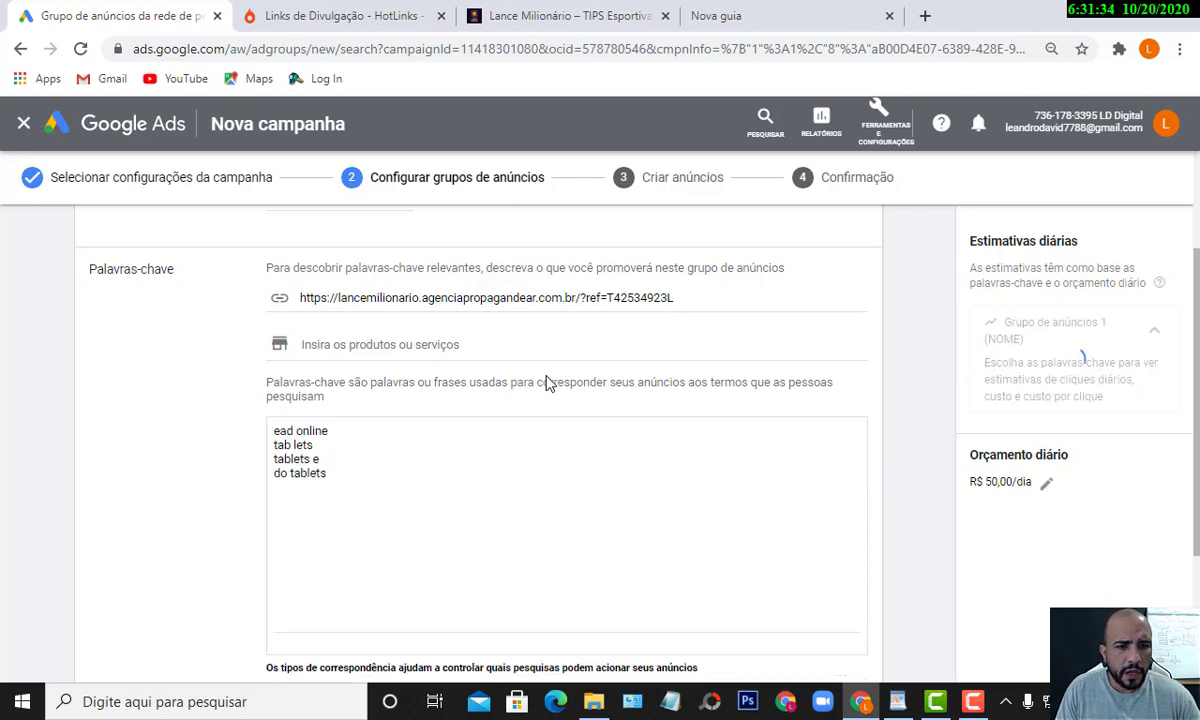
- Clear the related page URL and delete all the suggested keywords from the ad group
click(430, 445)
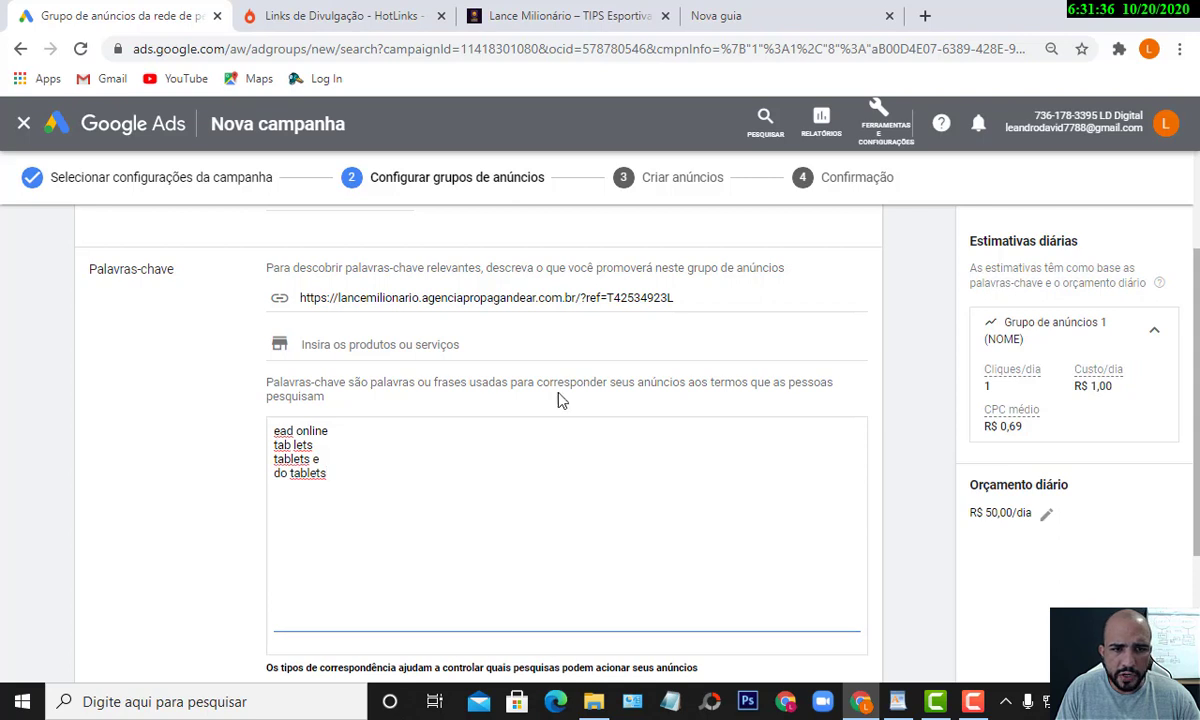
drag(372, 479, 276, 425)
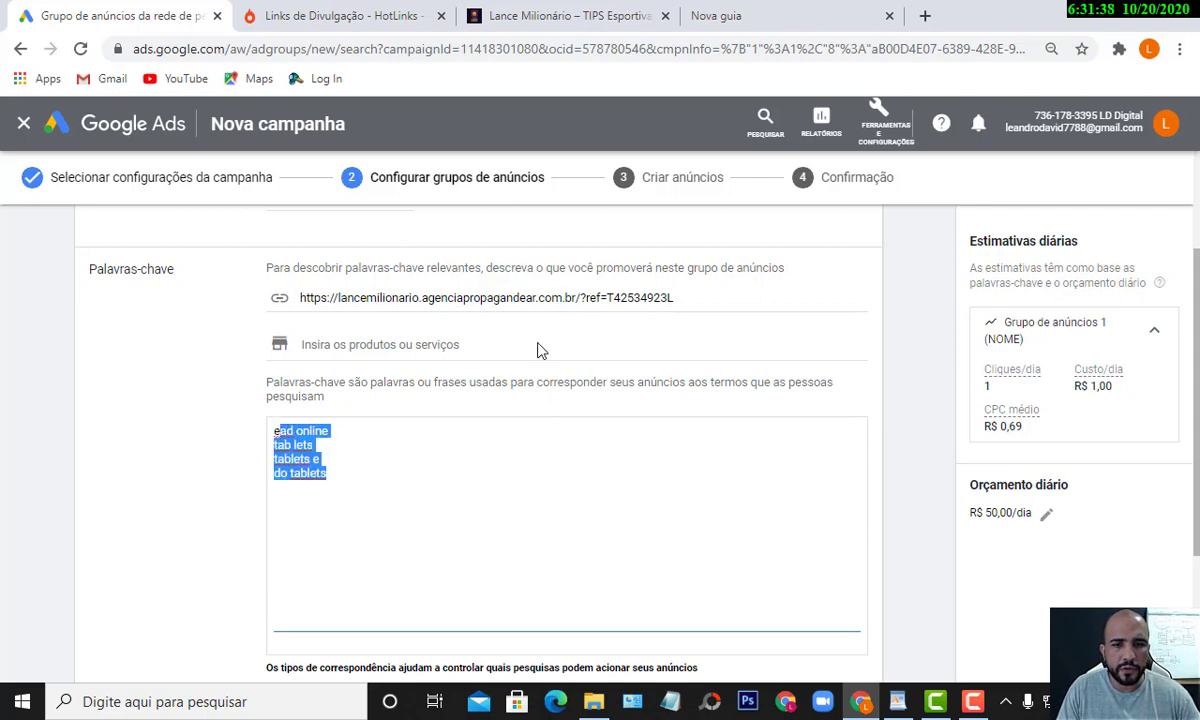
drag(673, 298, 325, 318)
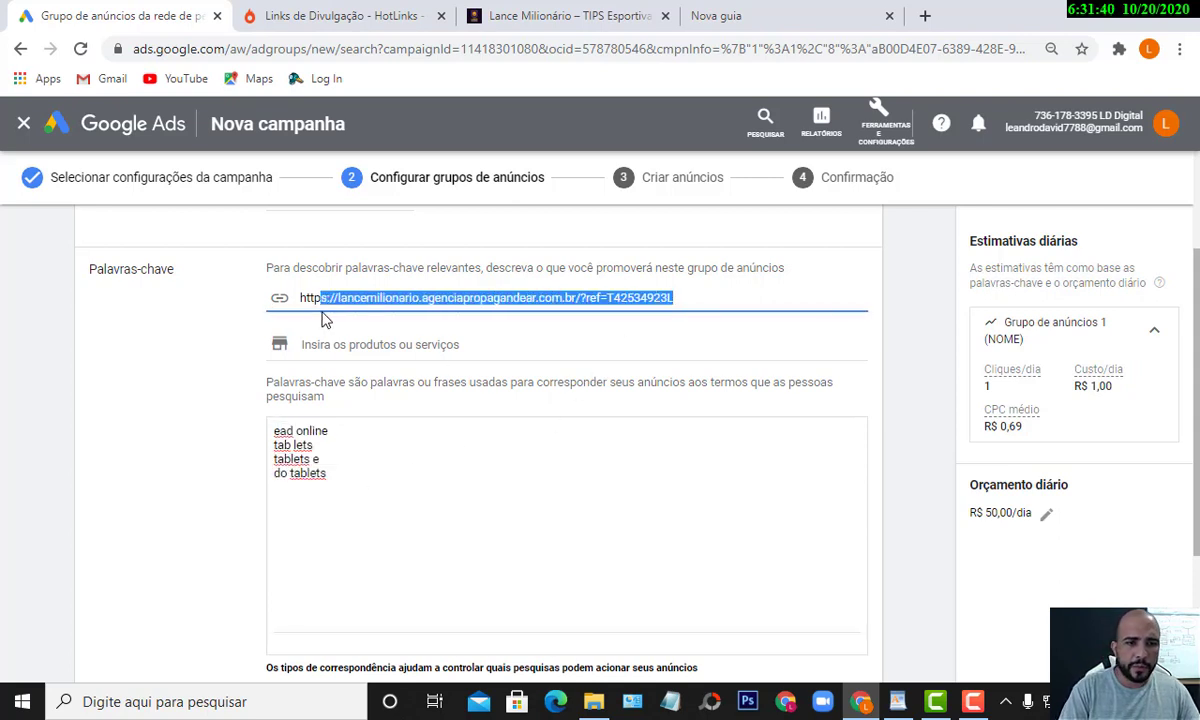
key(BackSpace)
key(BackSpace)
key(BackSpace)
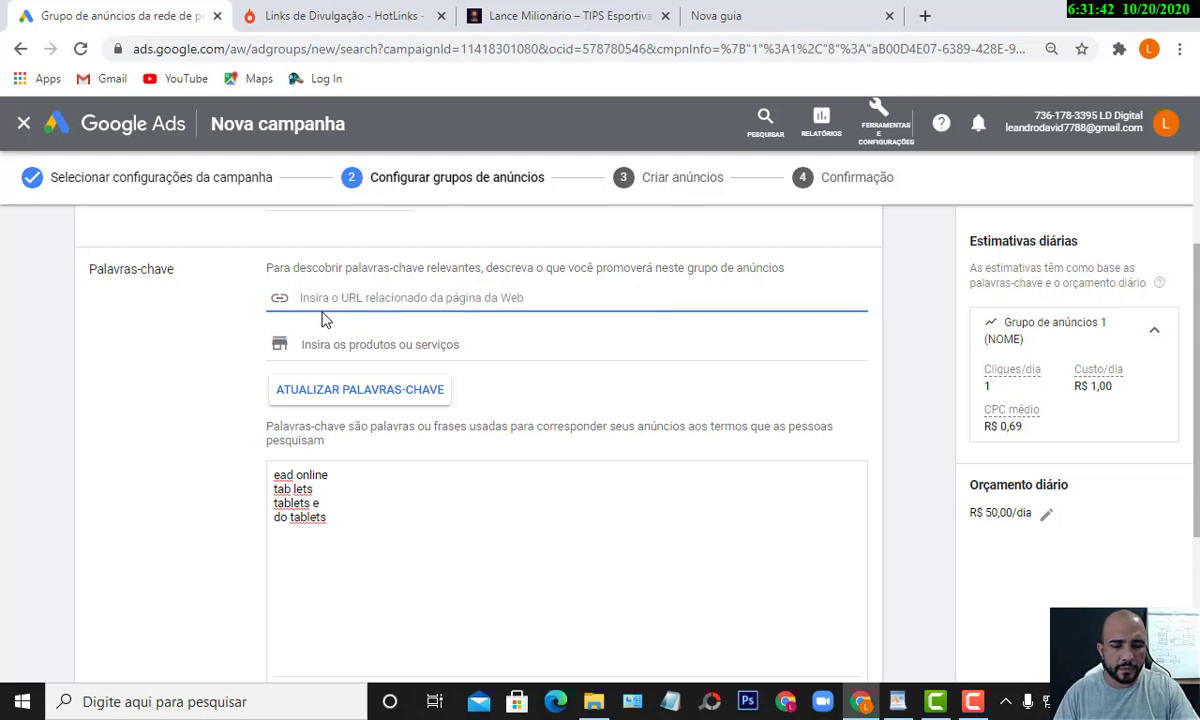
drag(380, 536, 263, 445)
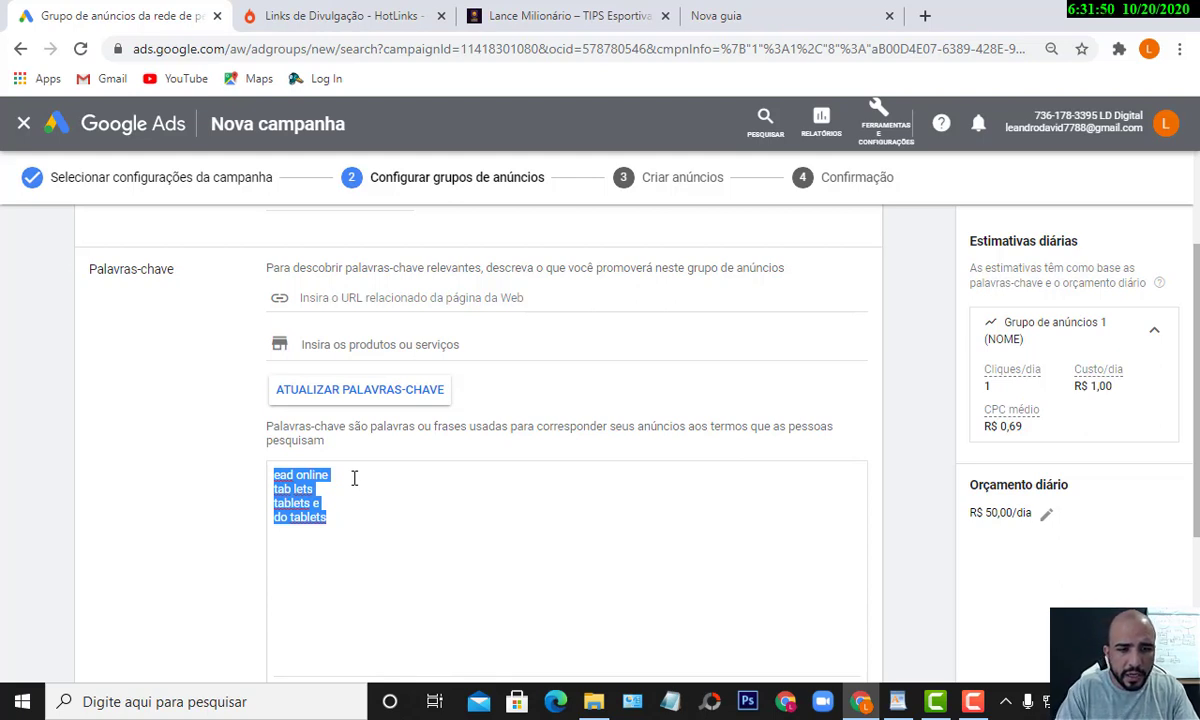
double_click(330, 517)
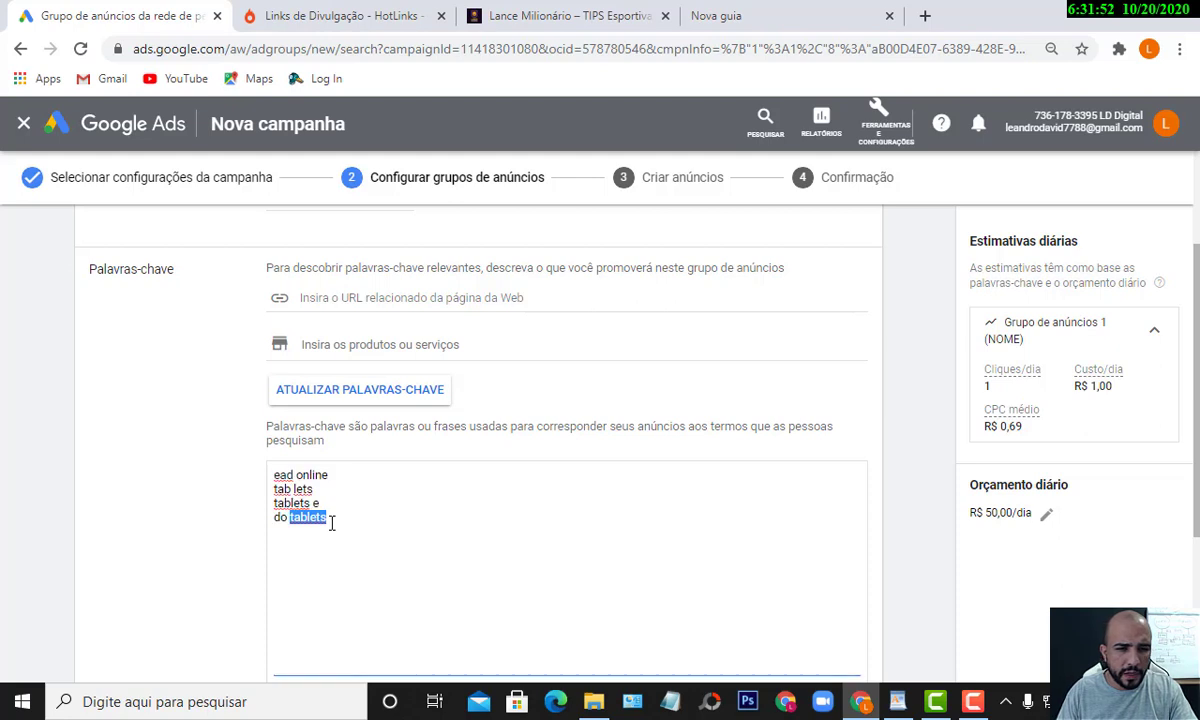
key(ctrl+a)
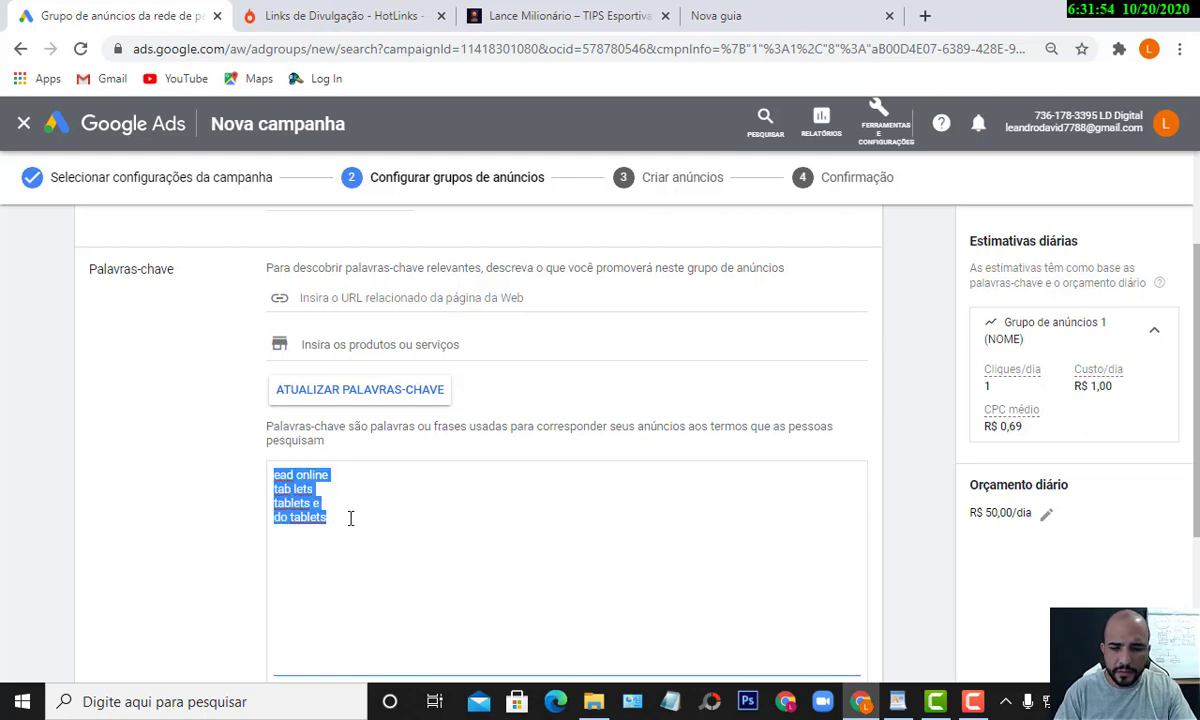
key(BackSpace)
- Add the phrase-match keyword "Curso Lance Milionário", in quotation marks, then save the ad group and continue to ad creation
text(1)
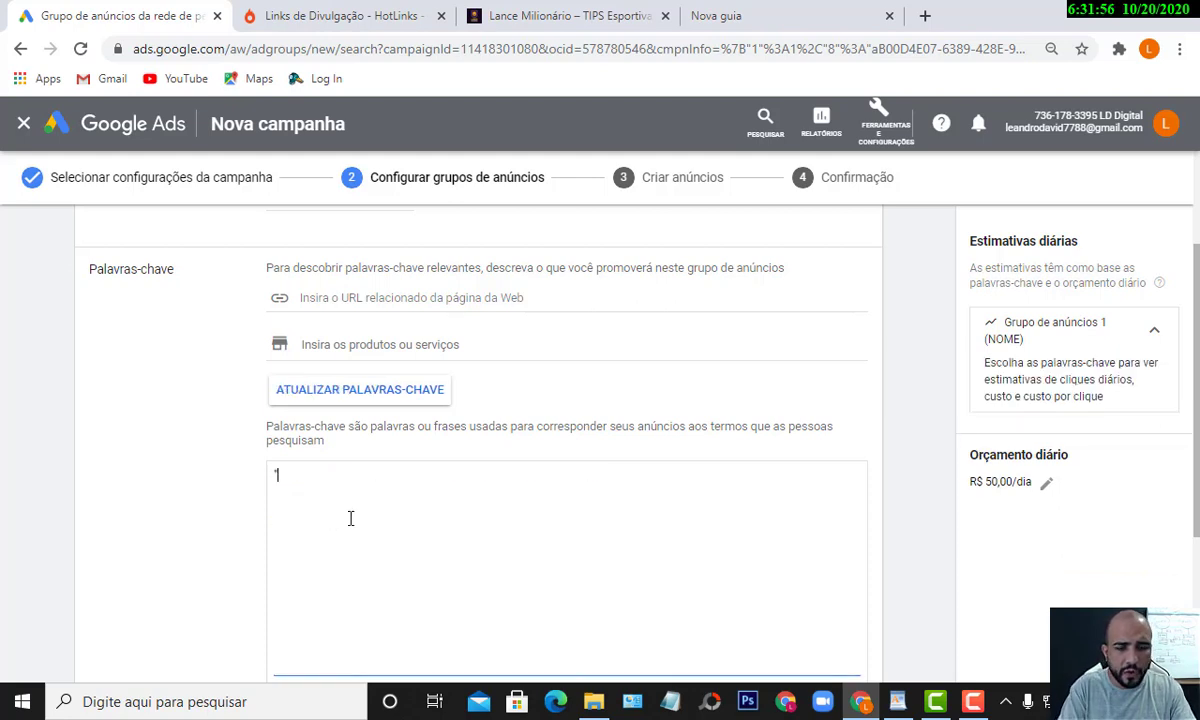
text(Cur)
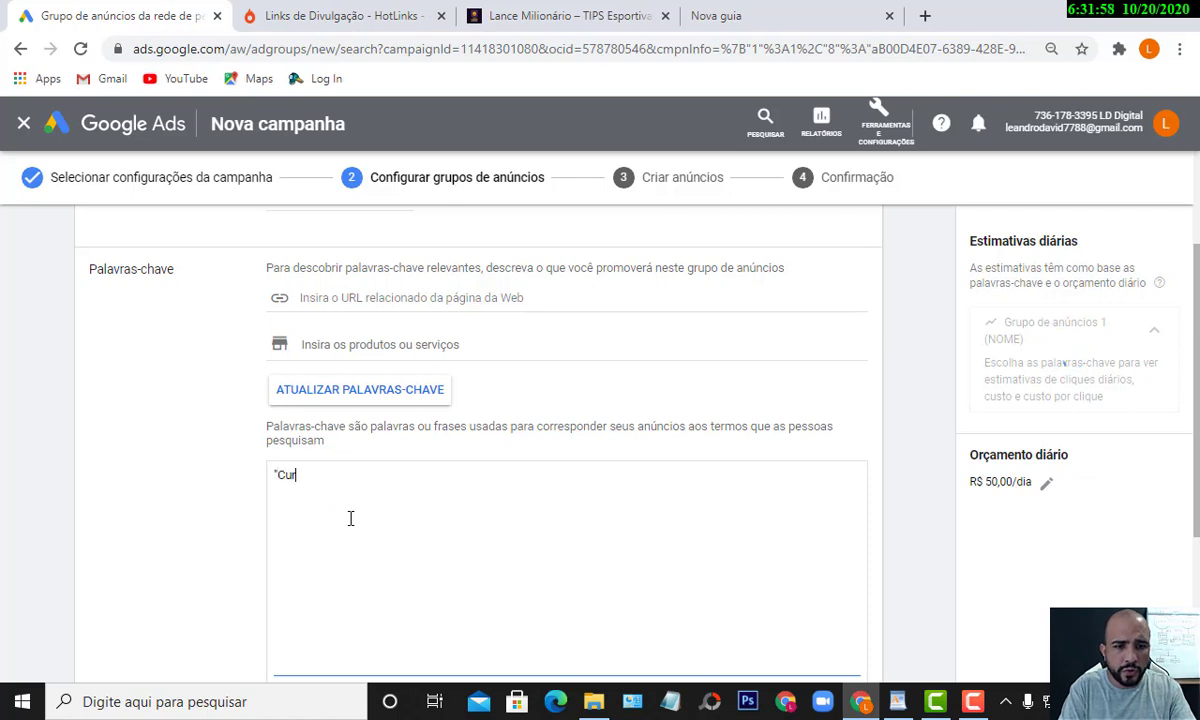
text(so Lance )
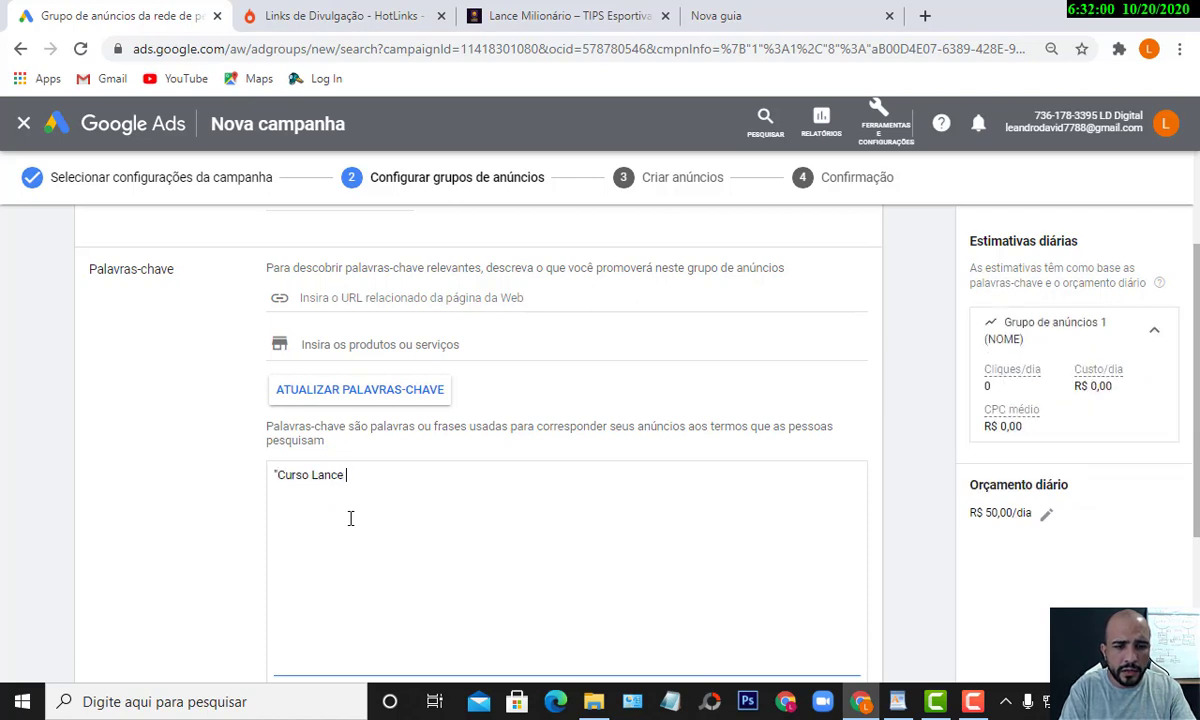
text(Milion)
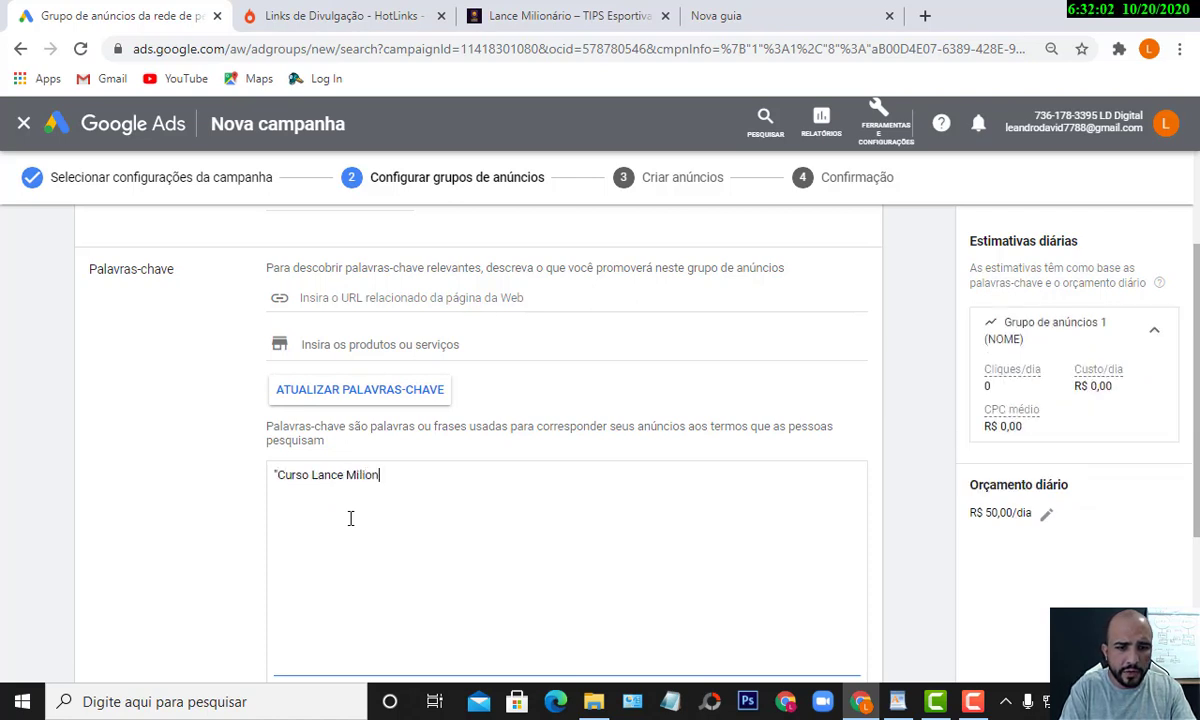
text(ário")
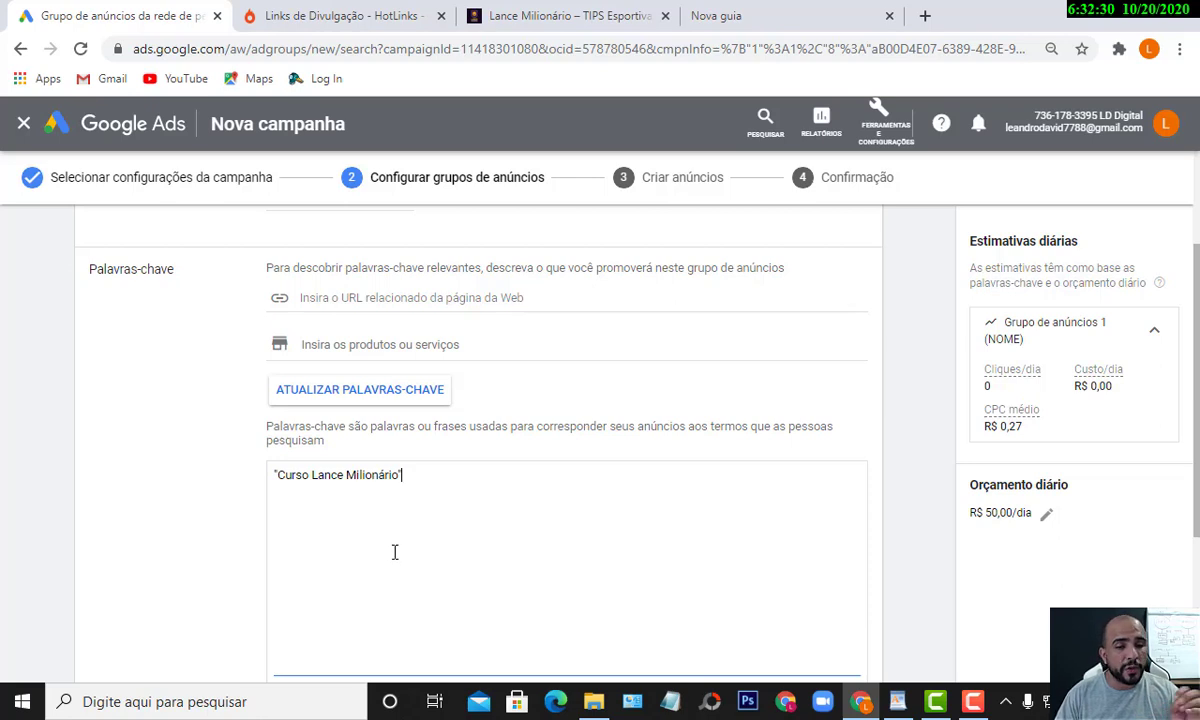
scroll(394, 551, down, 3)
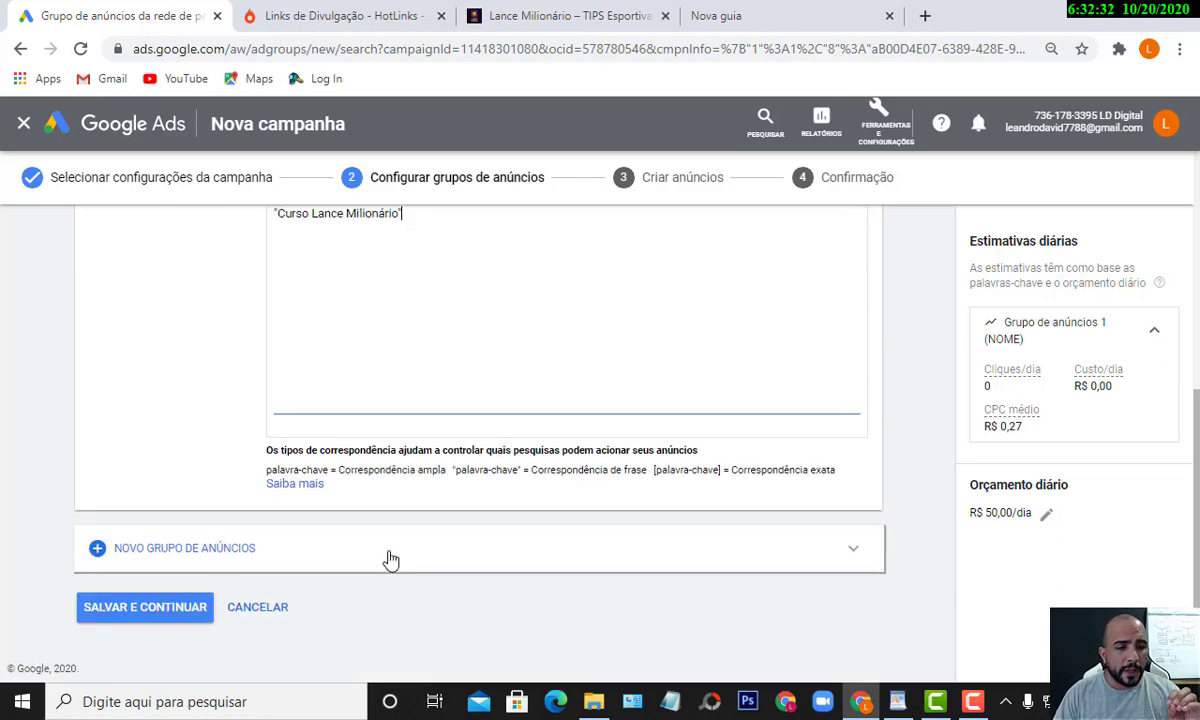
click(163, 617)
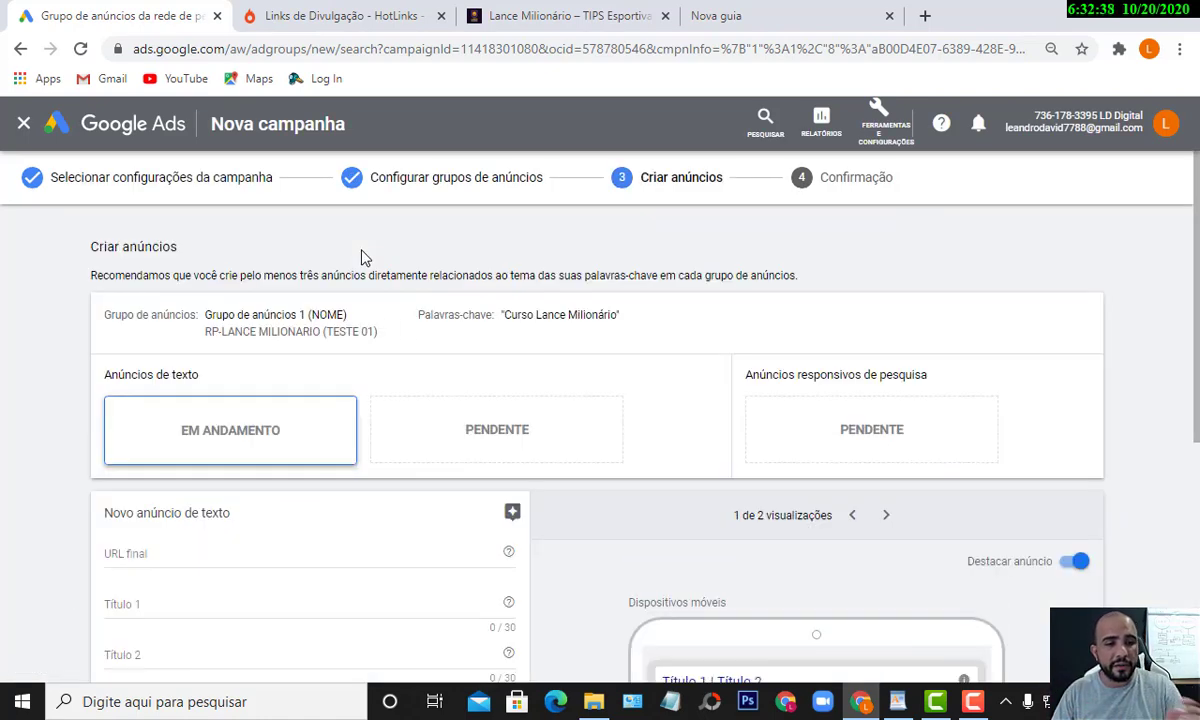
- Copy the Lance Milionário sales page's full affiliate URL and set it as the new text ad's final URL
scroll(410, 398, down, 1)
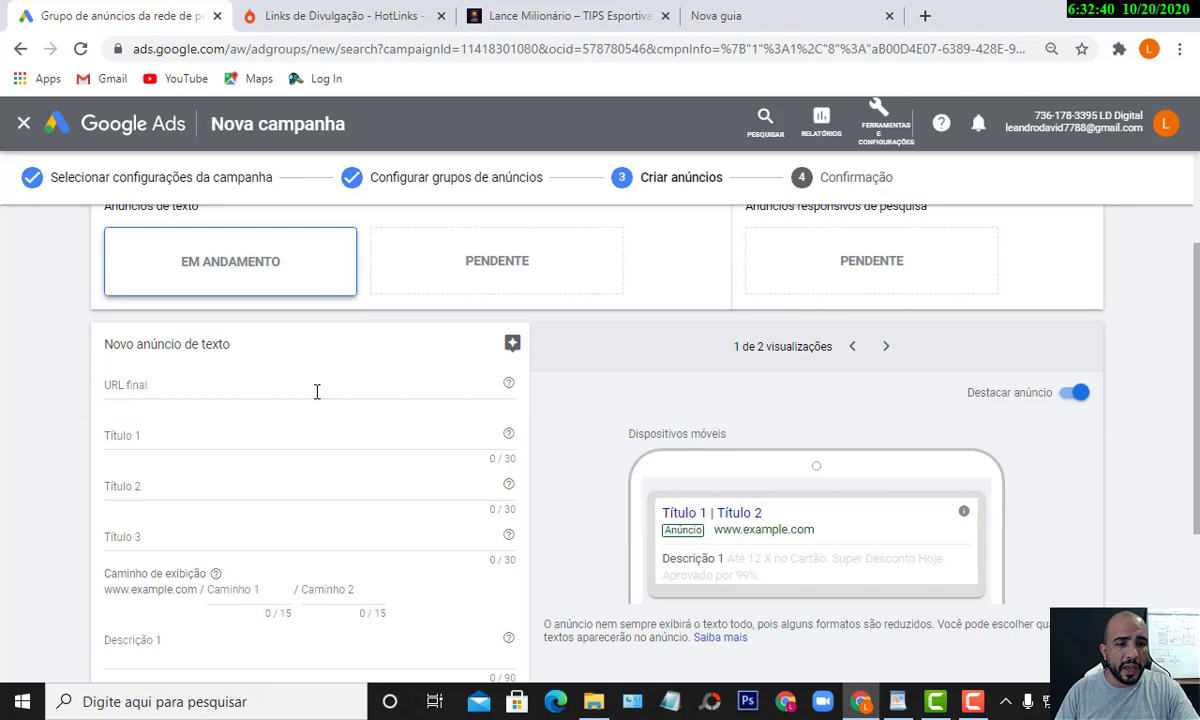
click(280, 378)
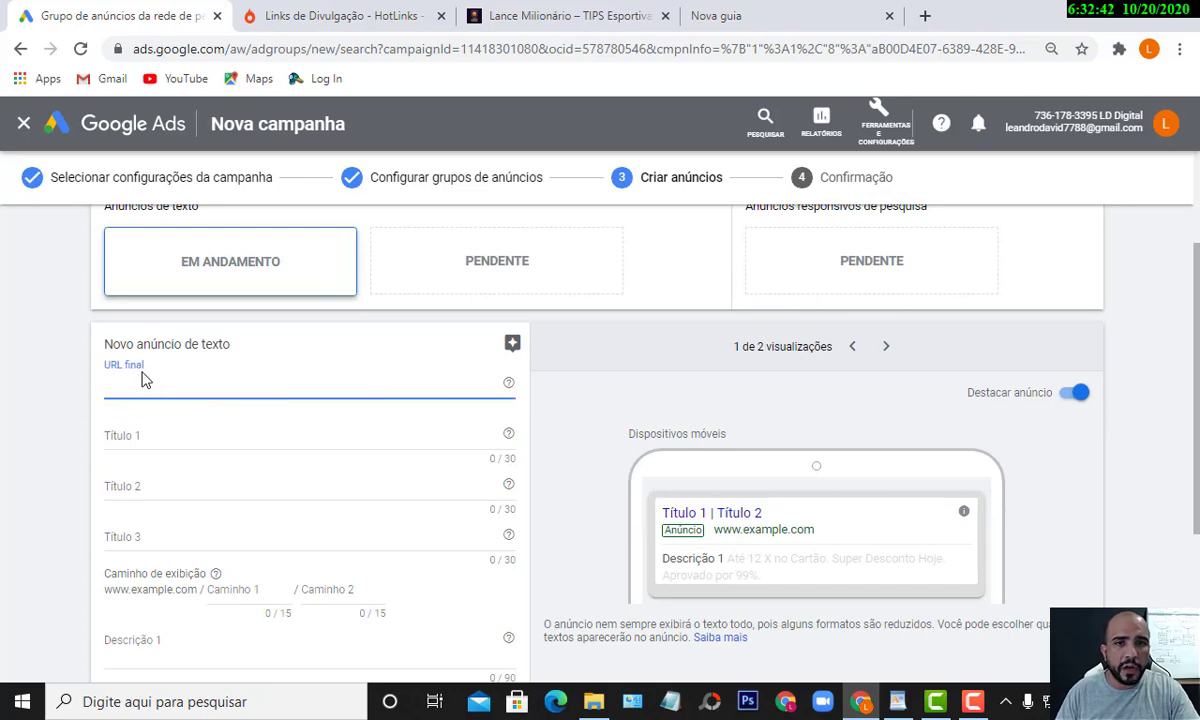
click(565, 15)
click(515, 45)
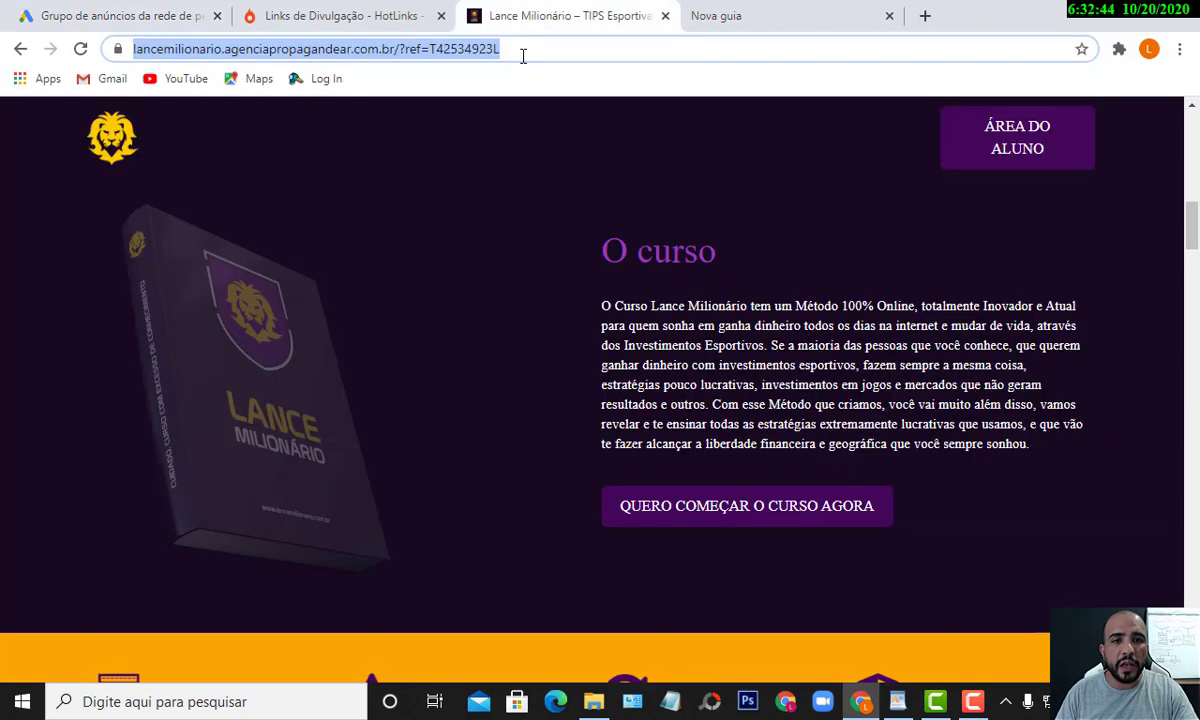
click(522, 52)
drag(522, 52, 192, 40)
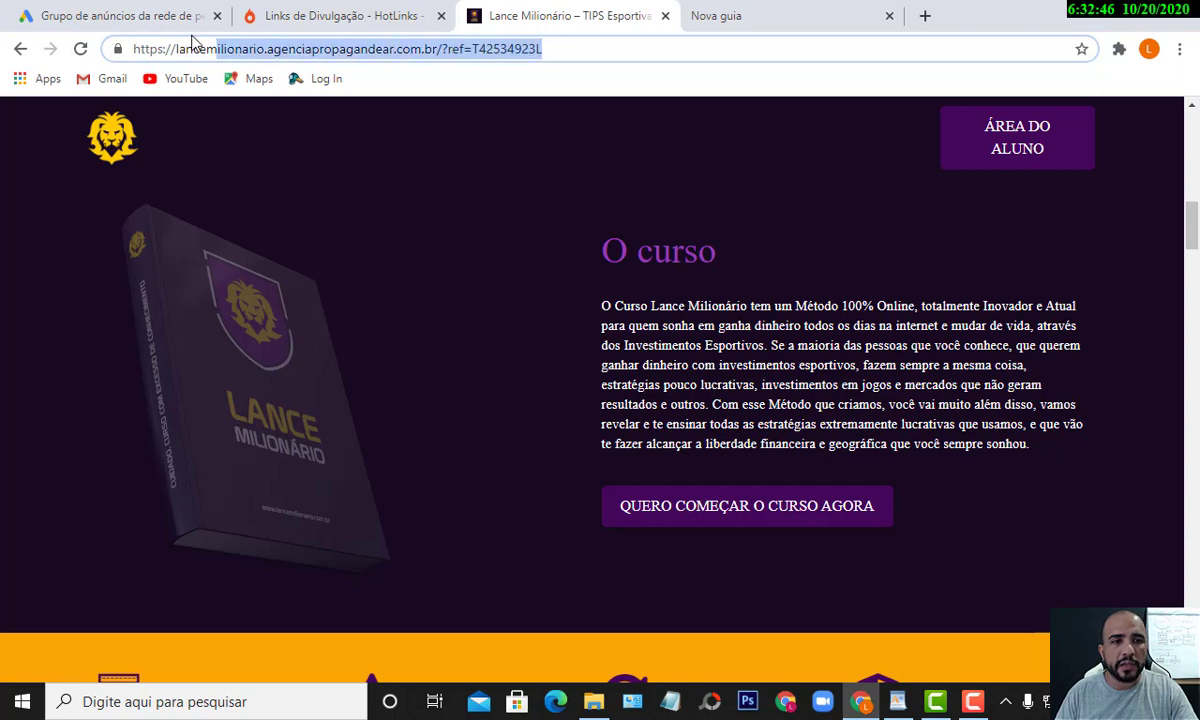
click(131, 45)
double_click(529, 48)
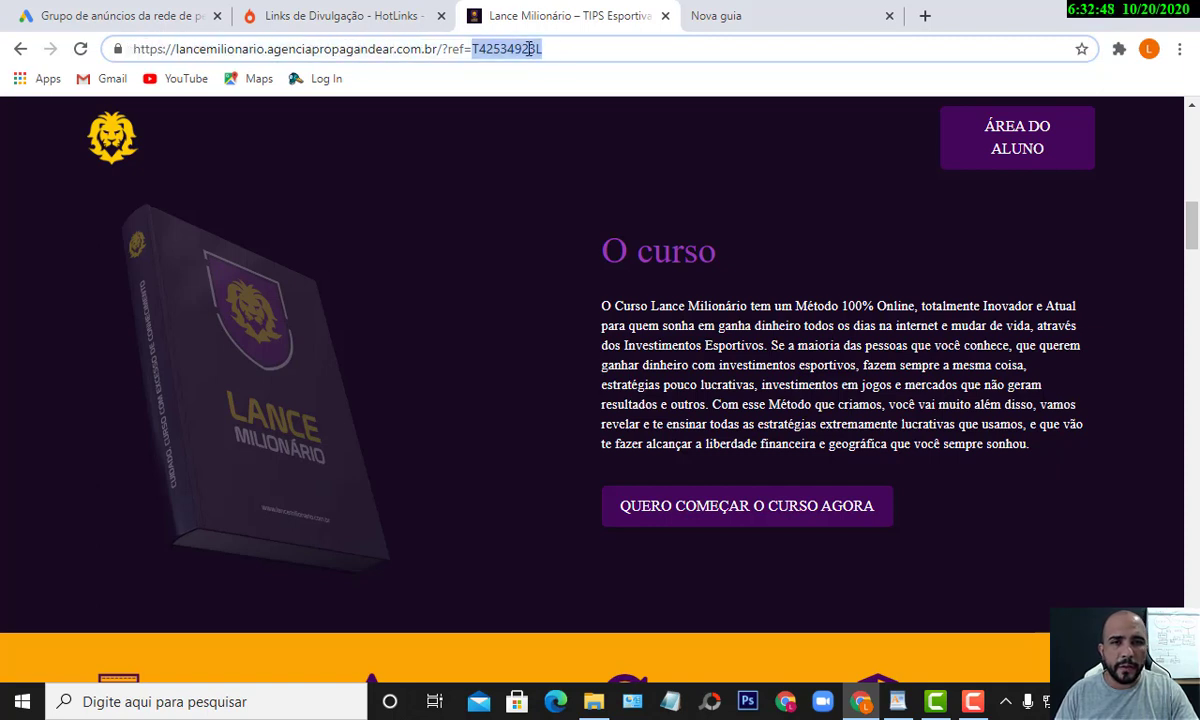
triple_click(455, 50)
key(ctrl+c)
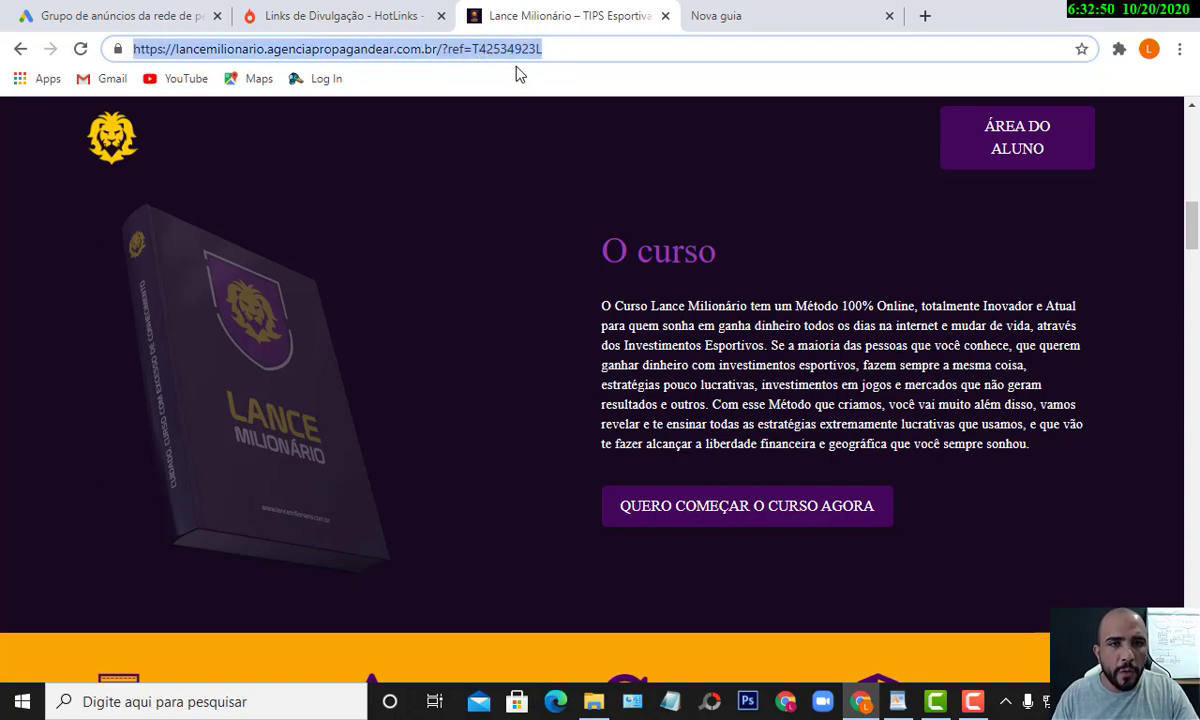
click(160, 15)
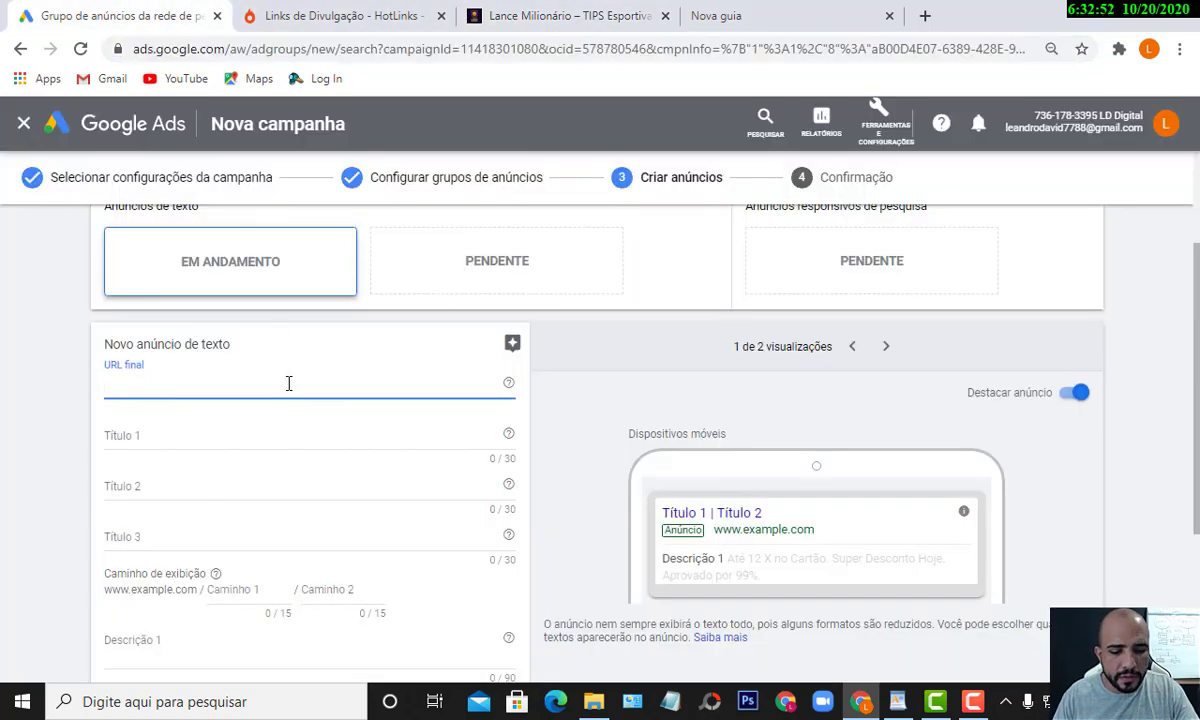
key(ctrl+v)
- Enter "Curso Lance Milionário Oficial" as the first title of the new text ad
click(250, 432)
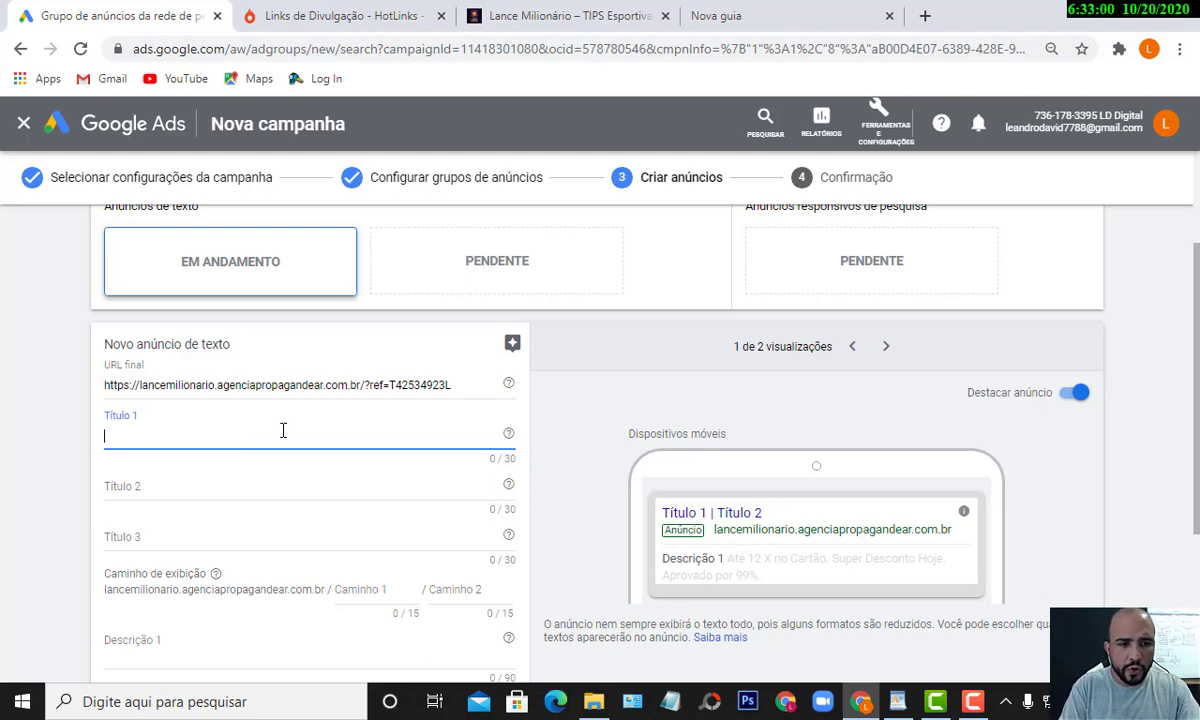
text(Curos)
key(BackSpace)
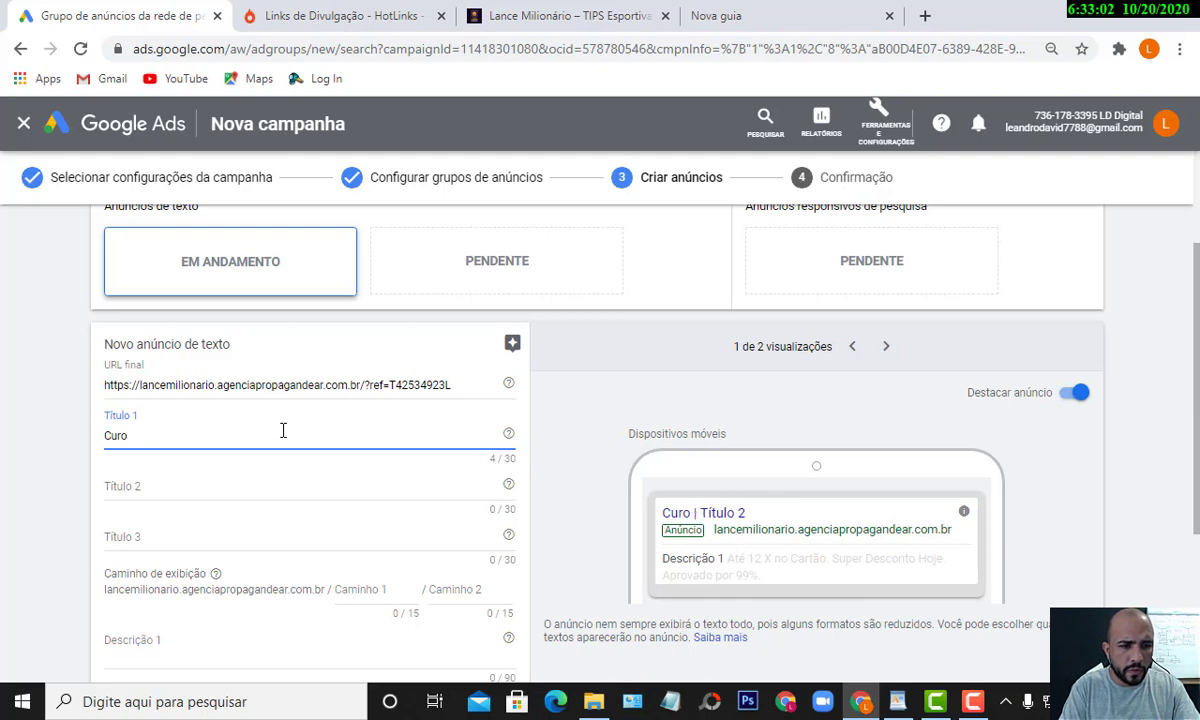
key(BackSpace)
text(so Lan)
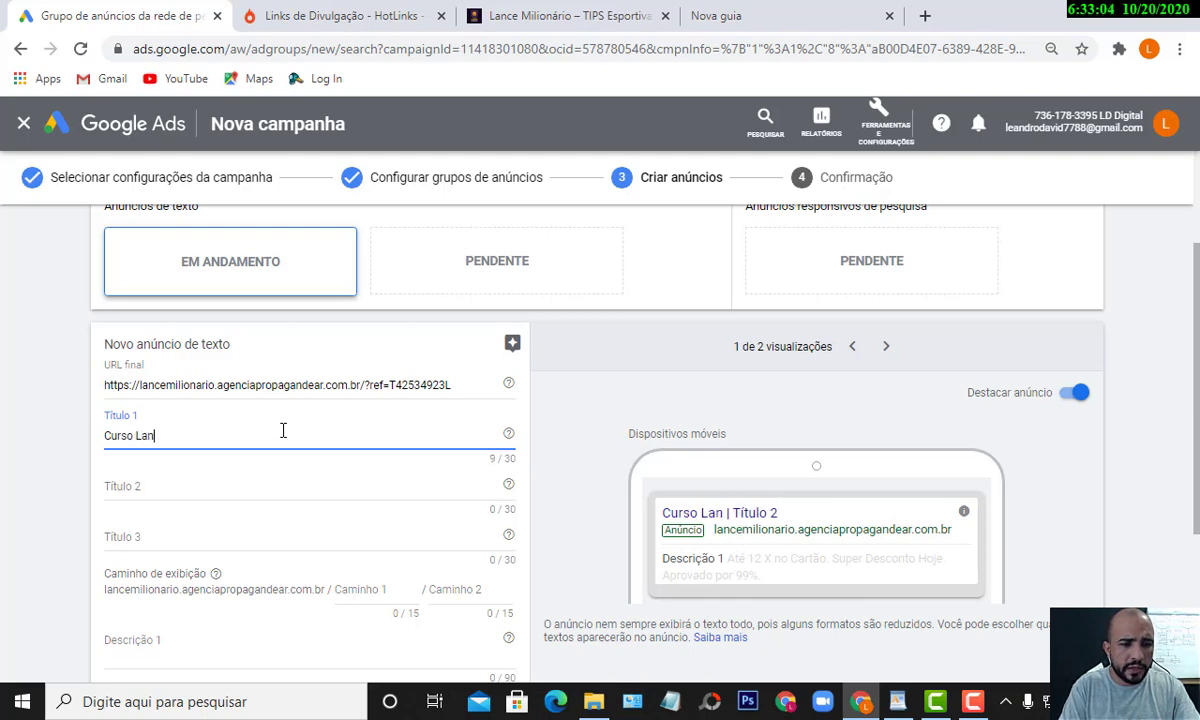
text(ce Mili)
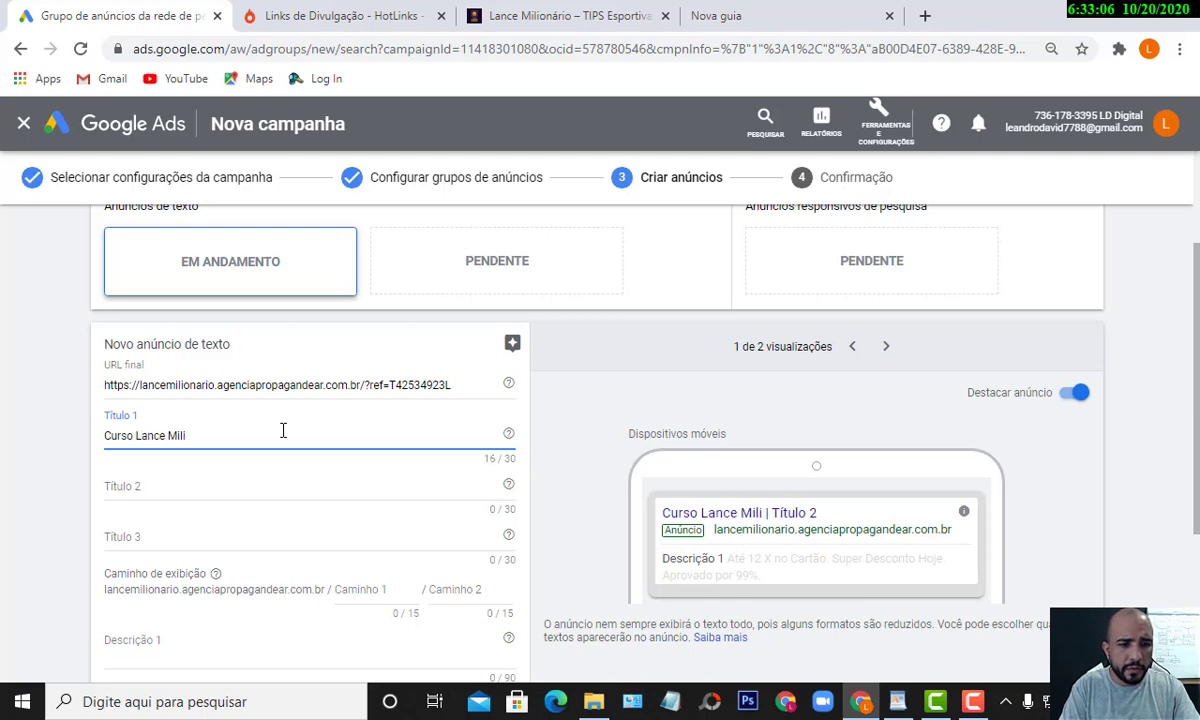
text(onário )
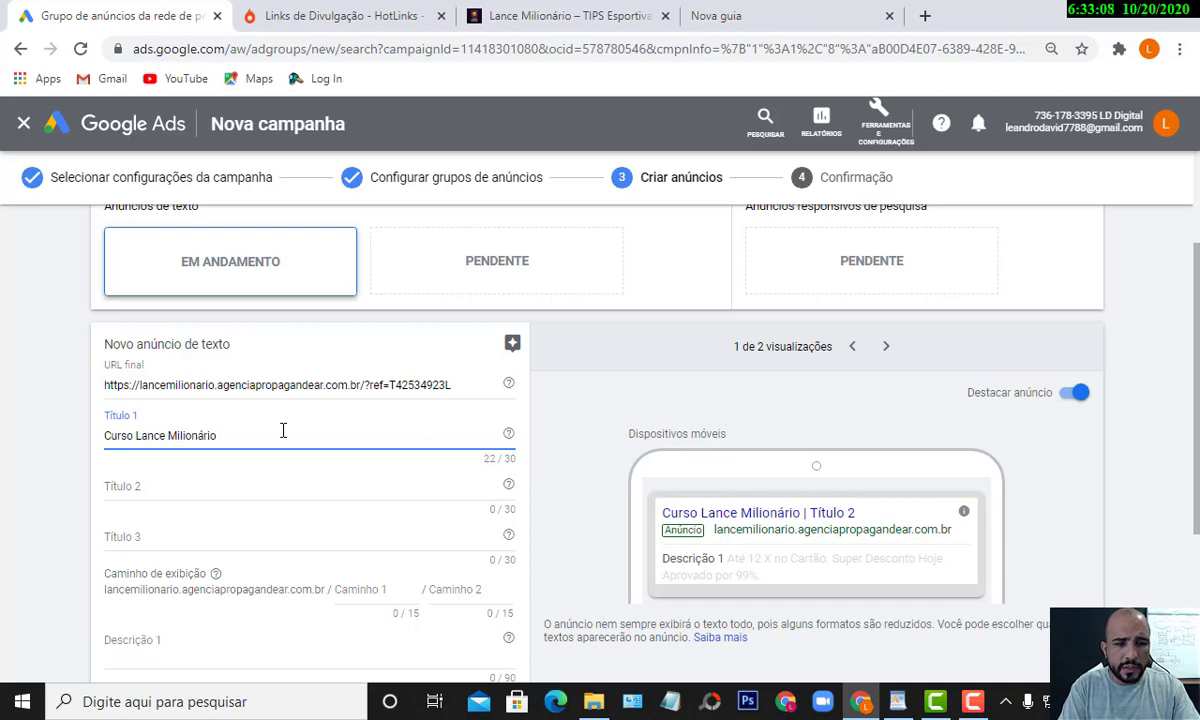
text(Site)
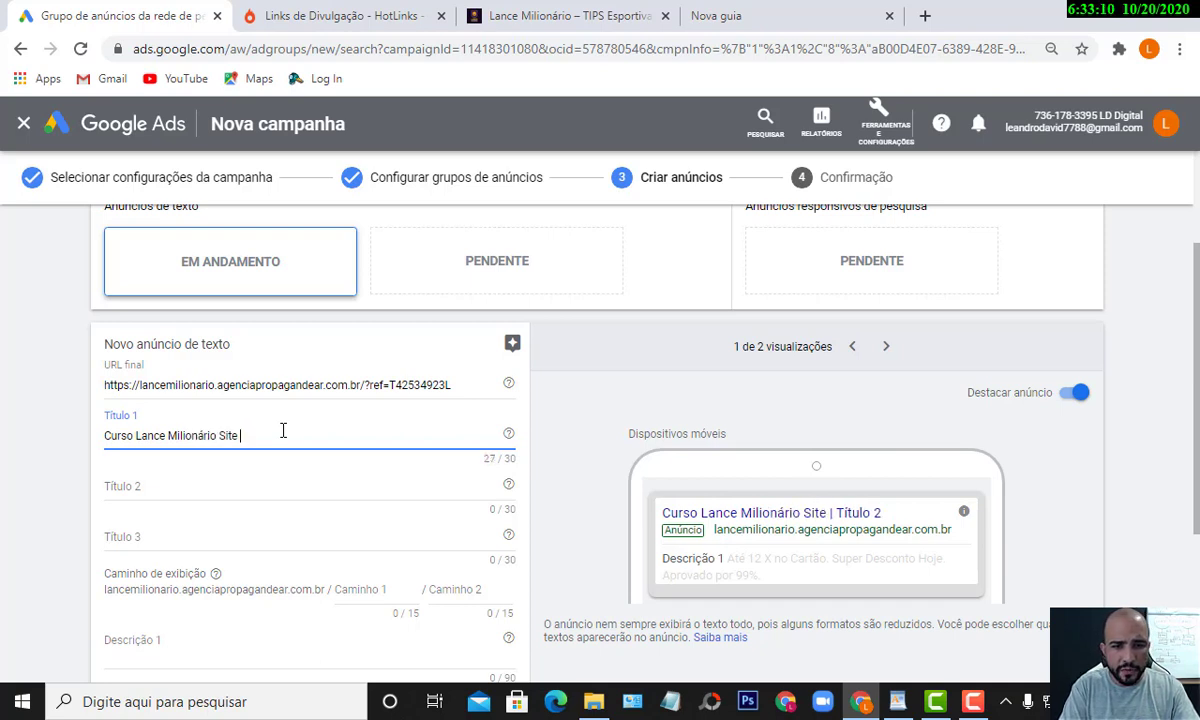
key(BackSpace)
key(BackSpace)
key(BackSpace)
key(BackSpace)
key(BackSpace)
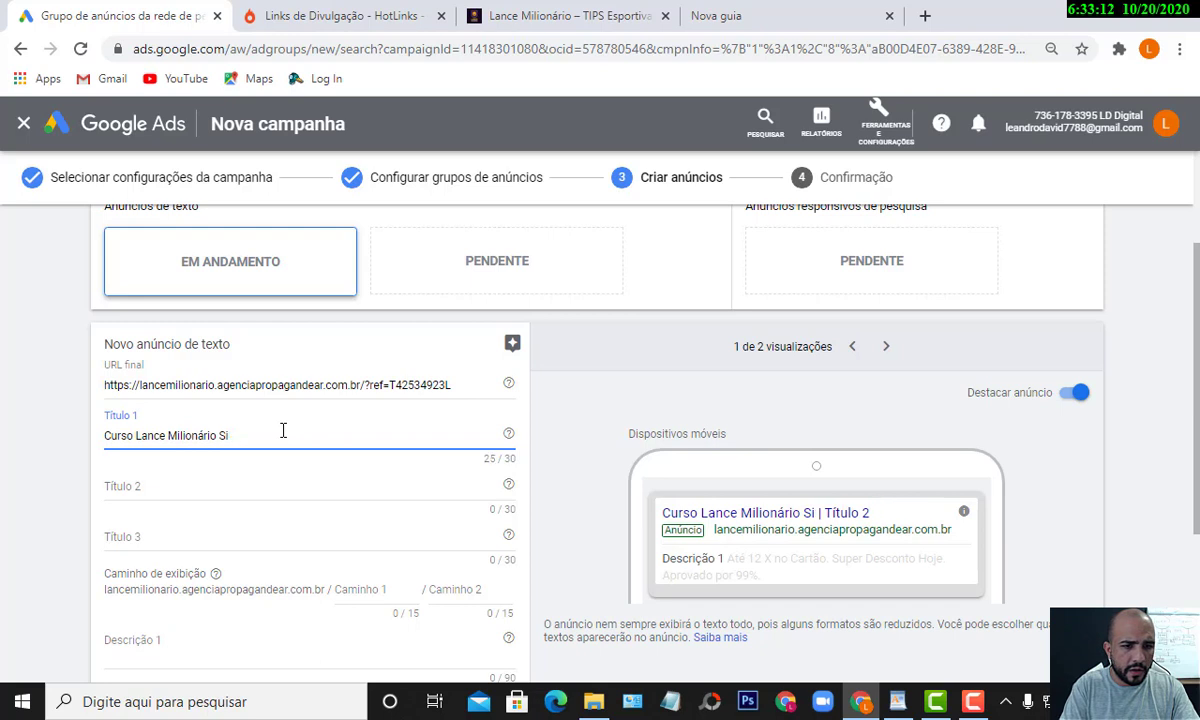
text(OFicial)
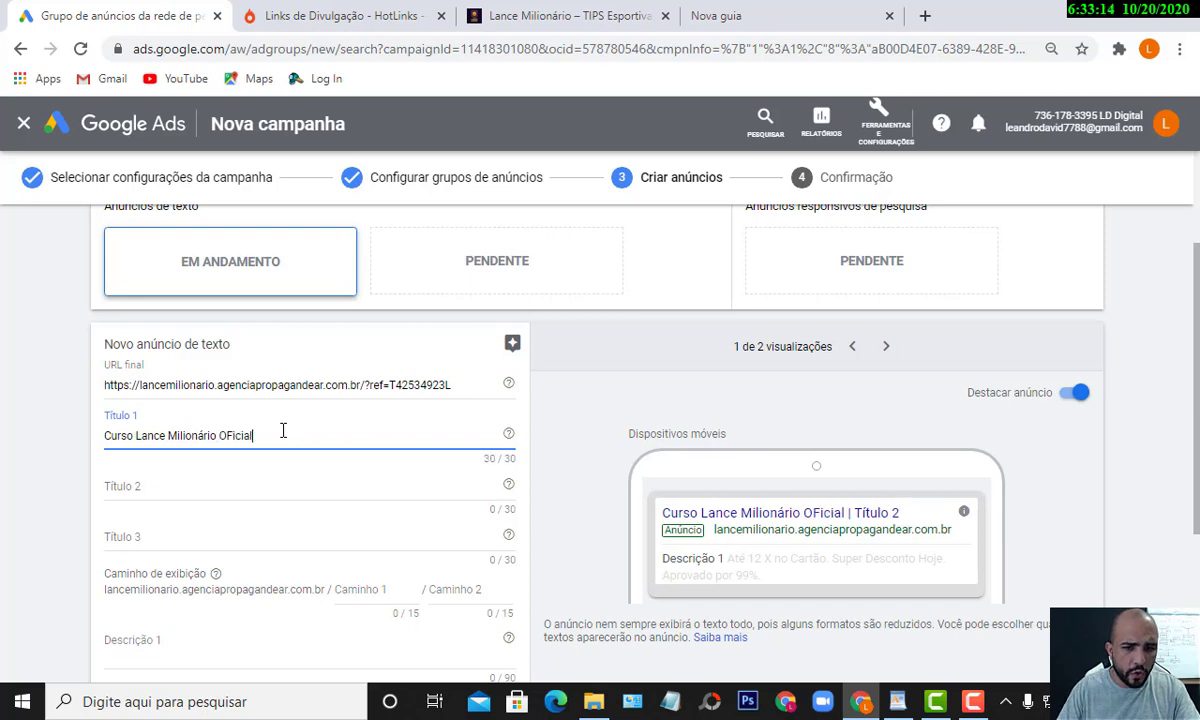
click(224, 436)
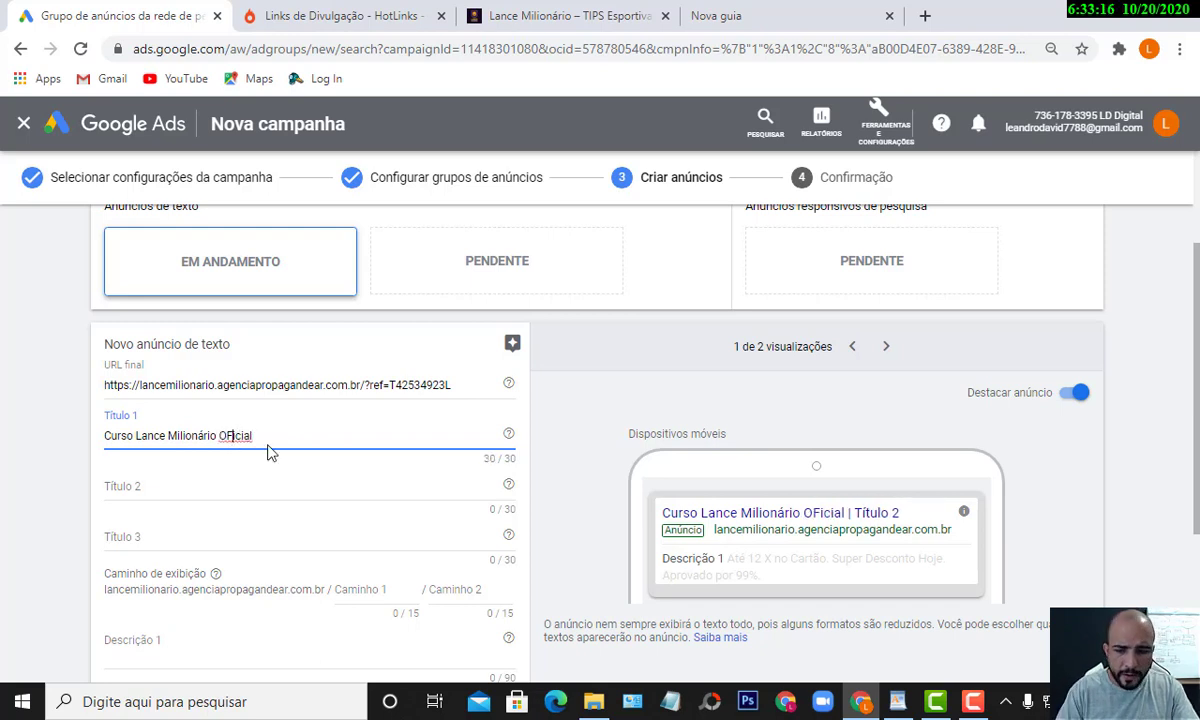
key(BackSpace)
text(f)
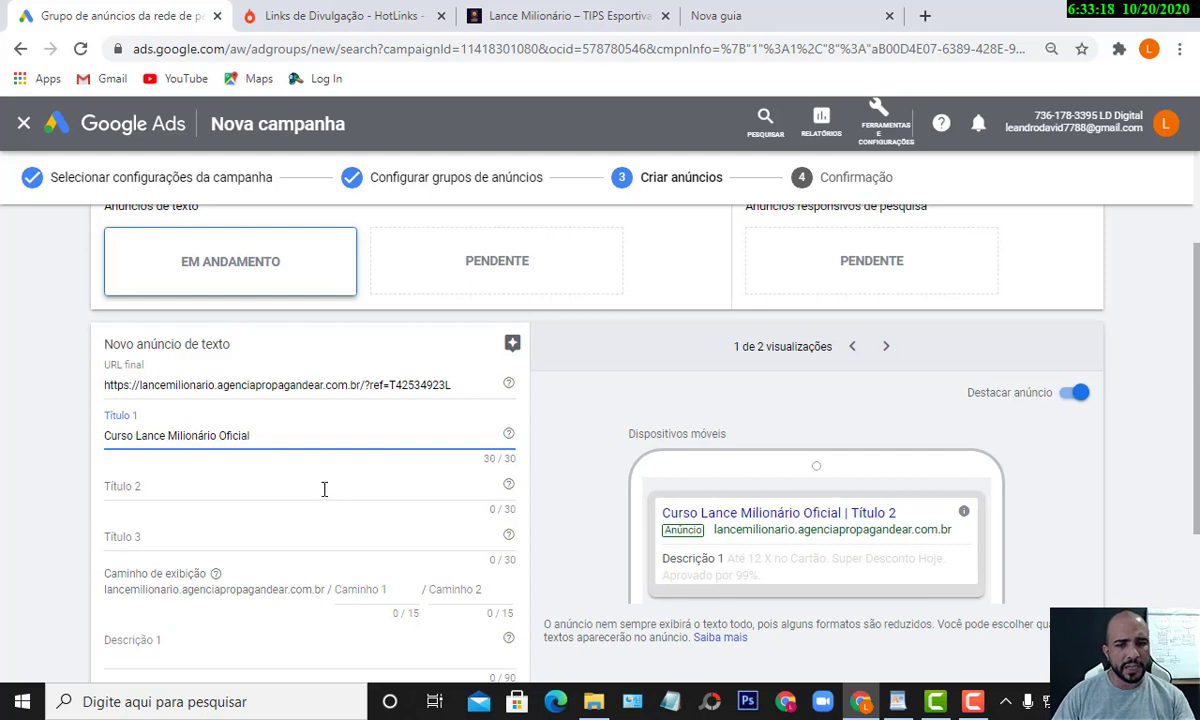
- Enter "Últimas 30 Vagas com Desconto" as the text ad's second title, then move on to the third title
click(324, 489)
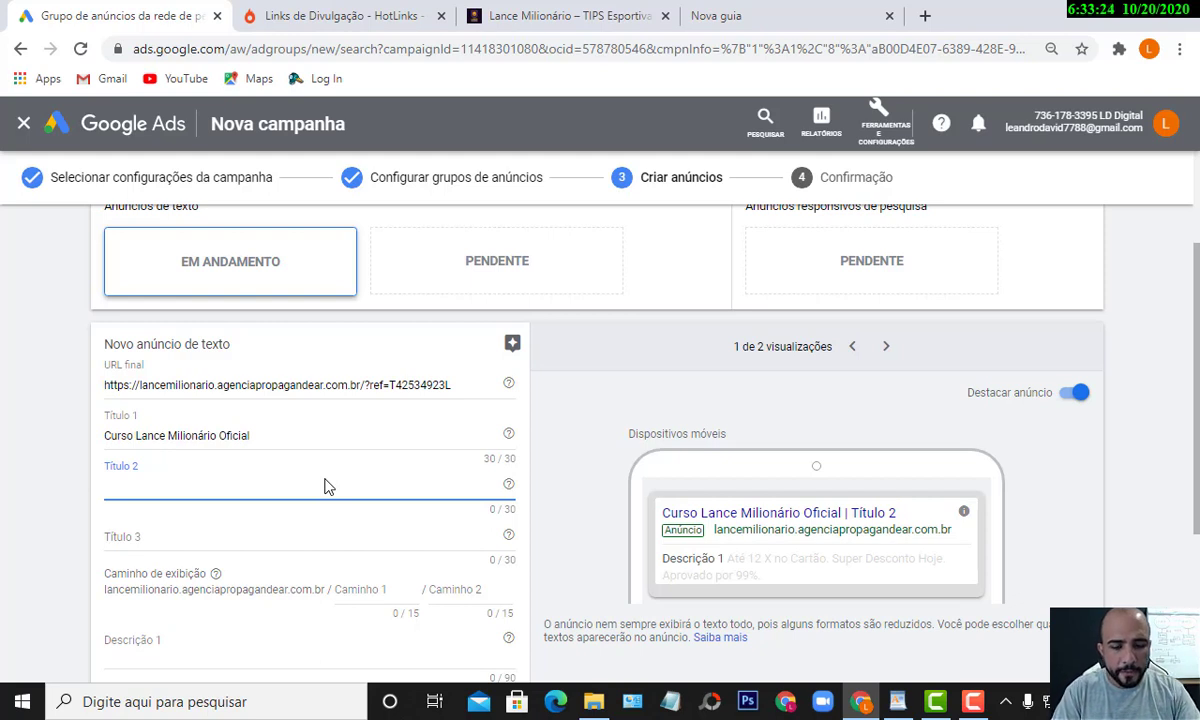
text(Ú)
key(BackSpace)
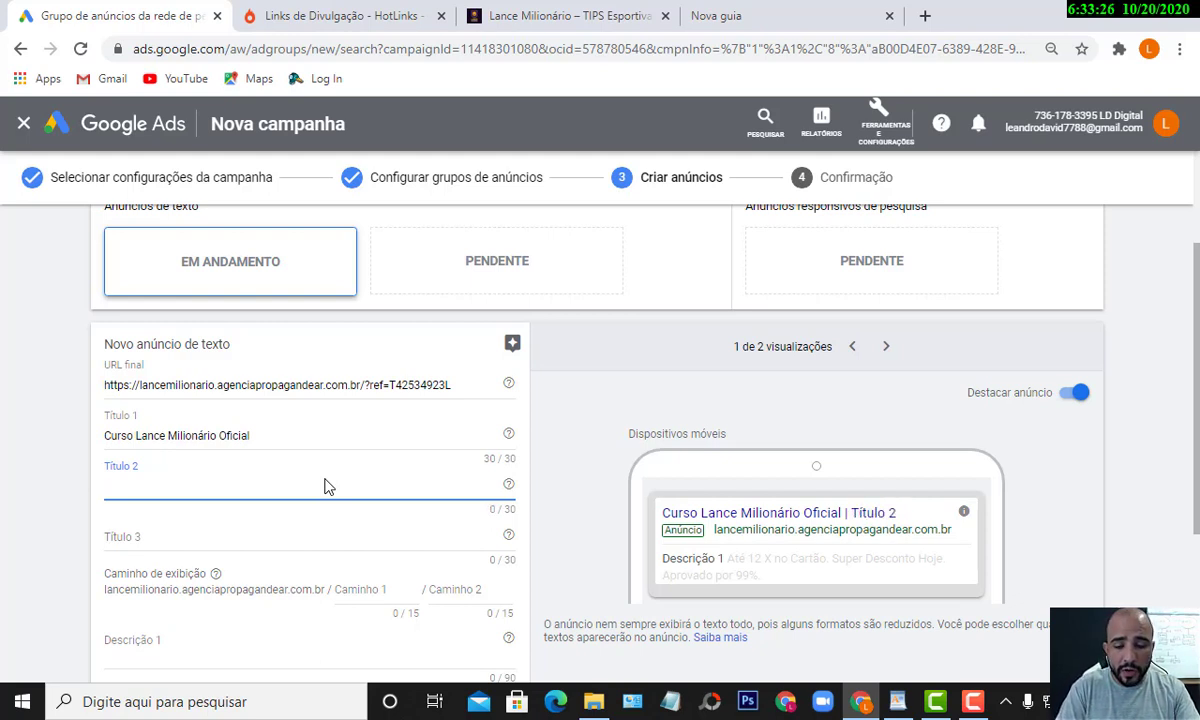
text(Últimas)
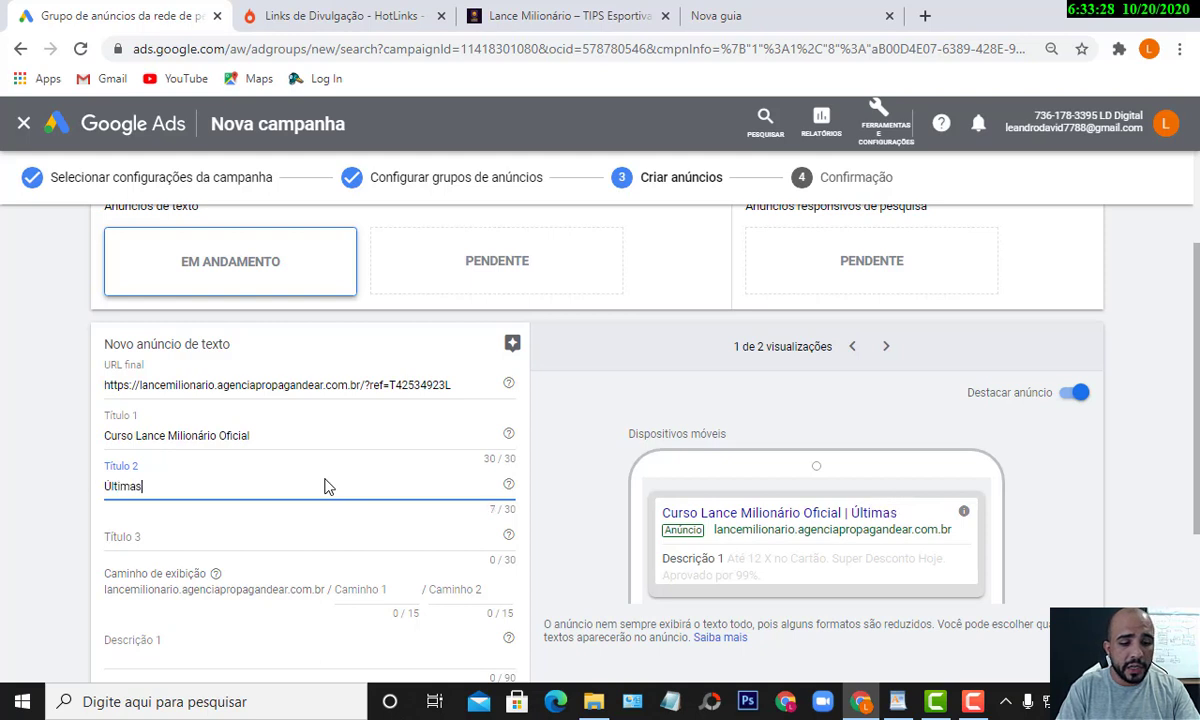
text( 30 V)
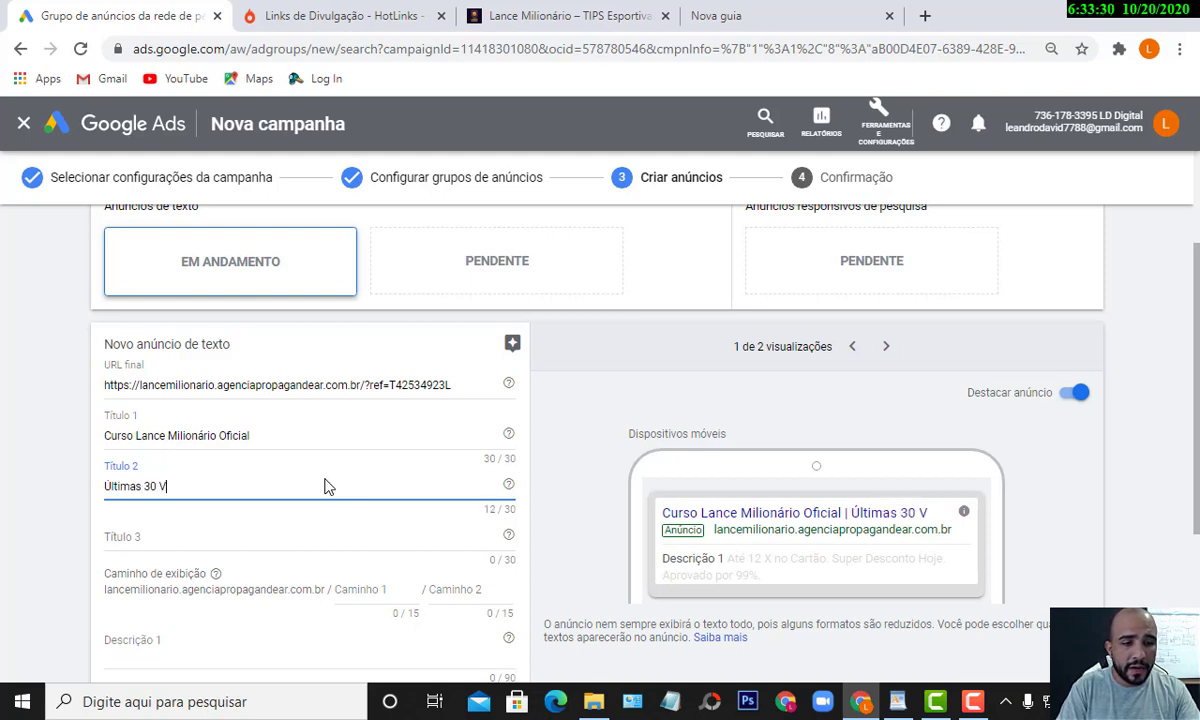
text(agas com)
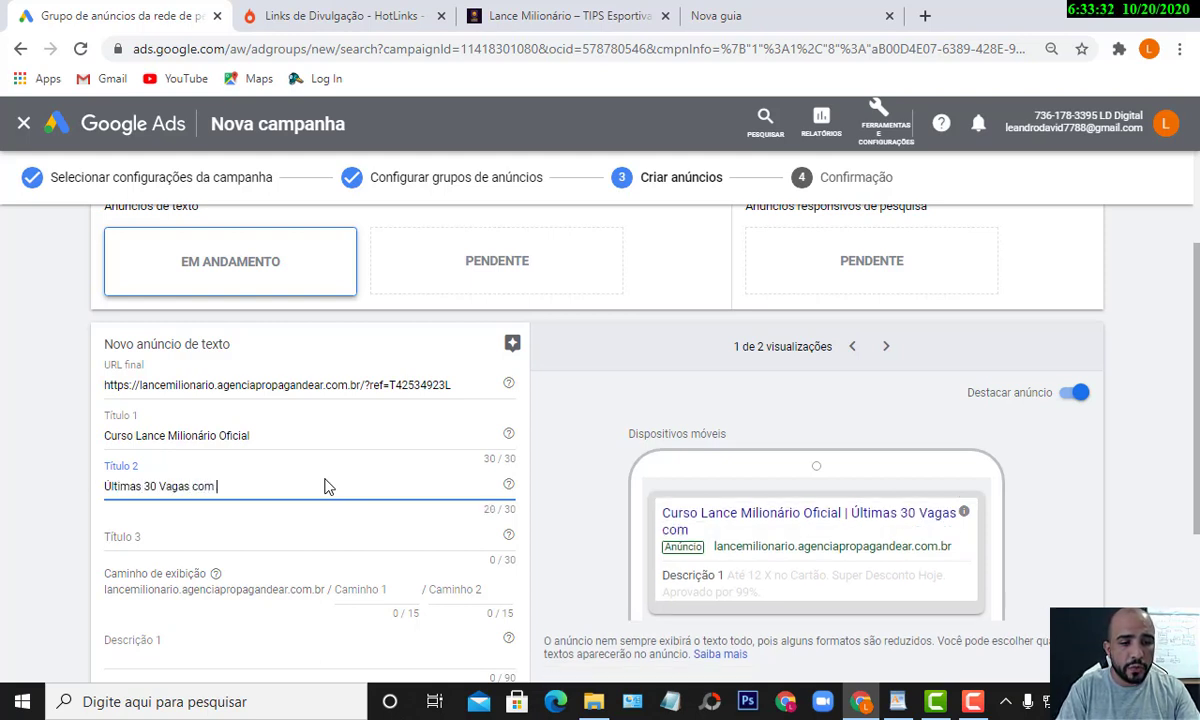
text( Desconto)
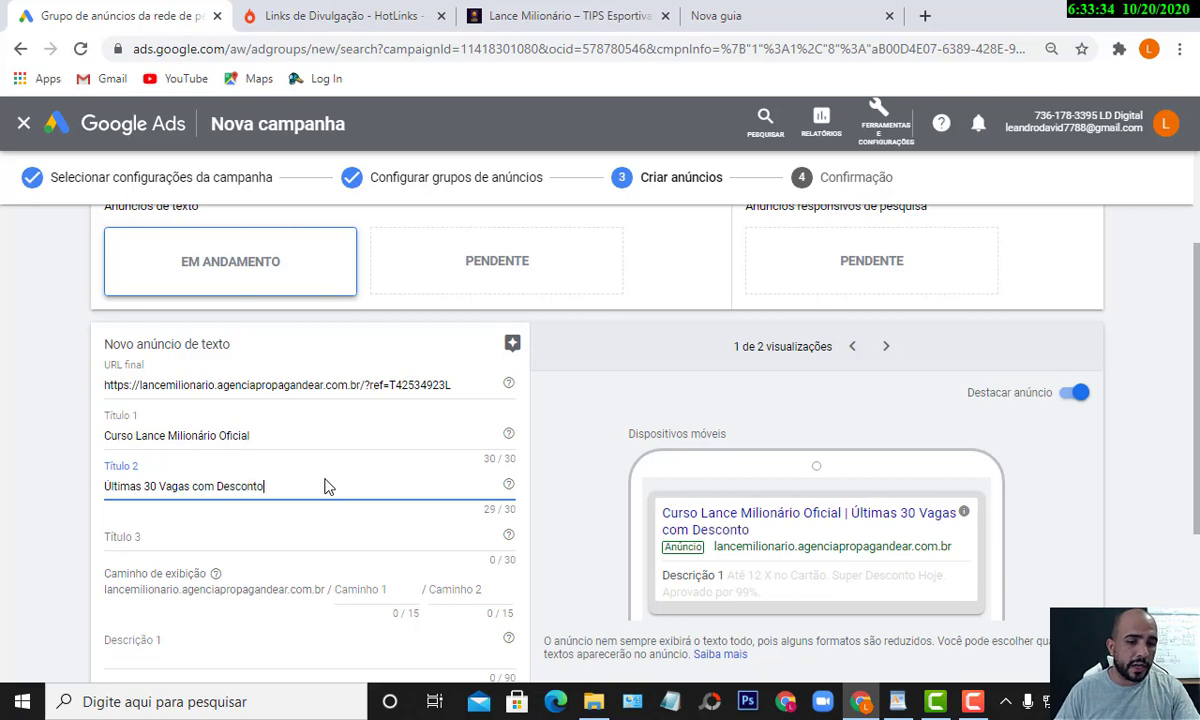
click(270, 540)
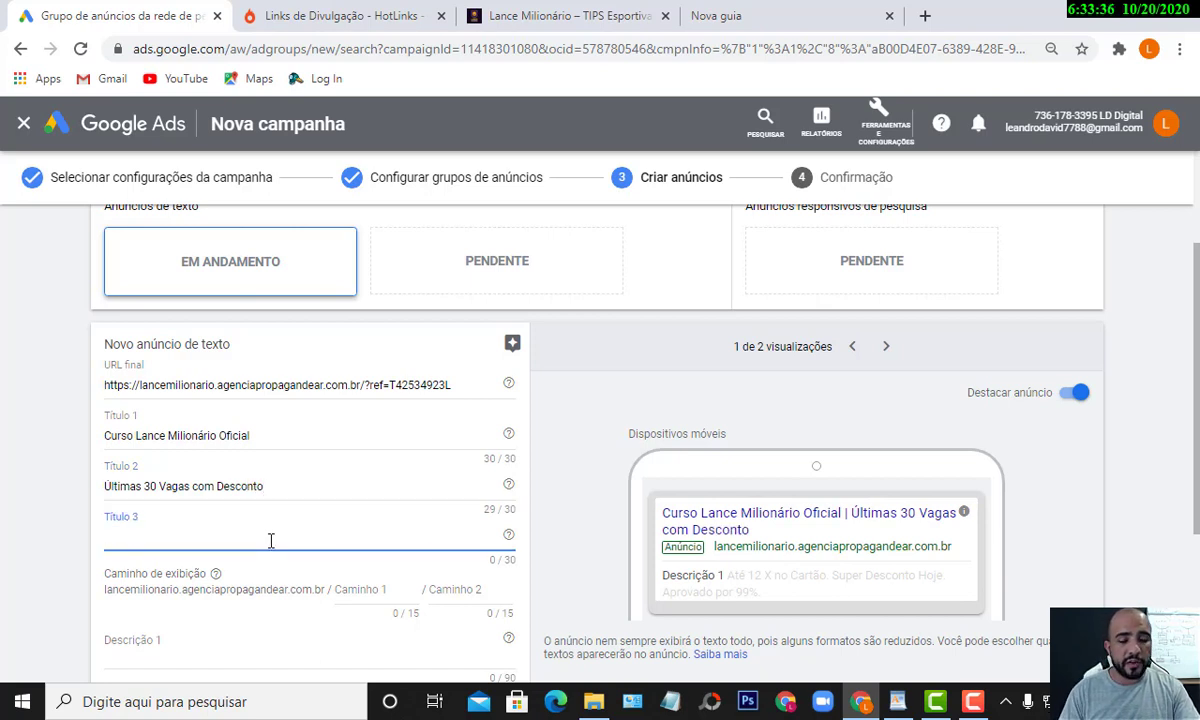